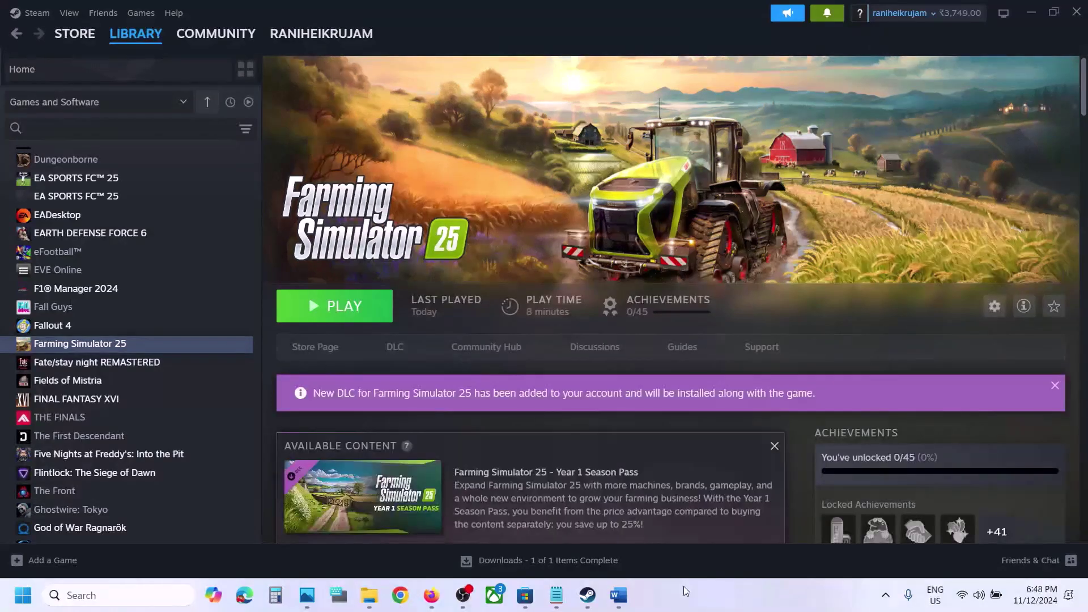
Open and dismiss the power options, then glance at the Farming crash notes before returning to Steam
{"action": "left_click", "coordinate": [23, 595]}
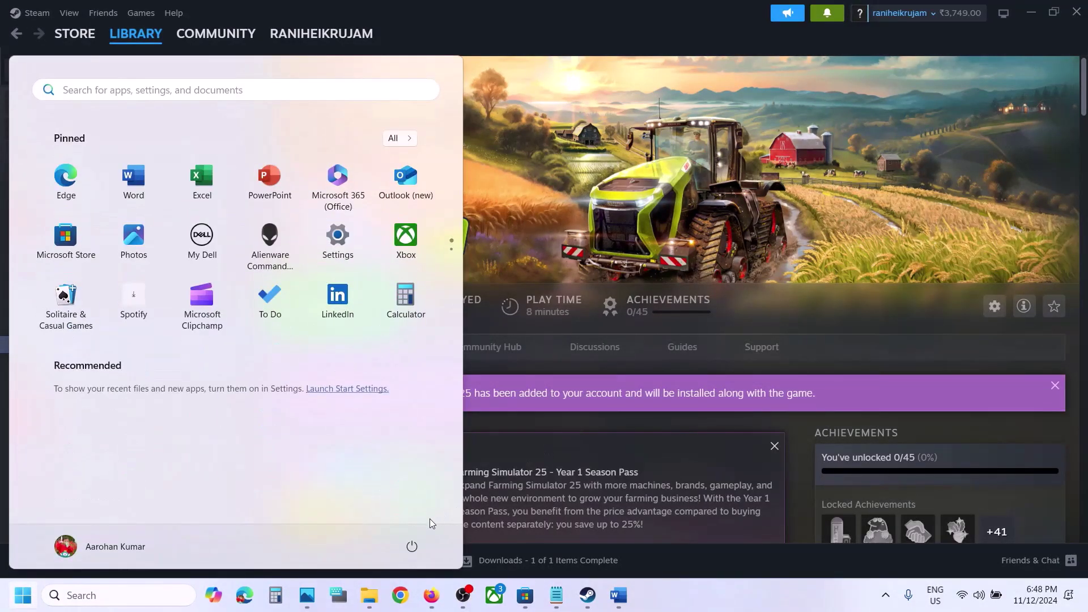
{"action": "left_click", "coordinate": [413, 546]}
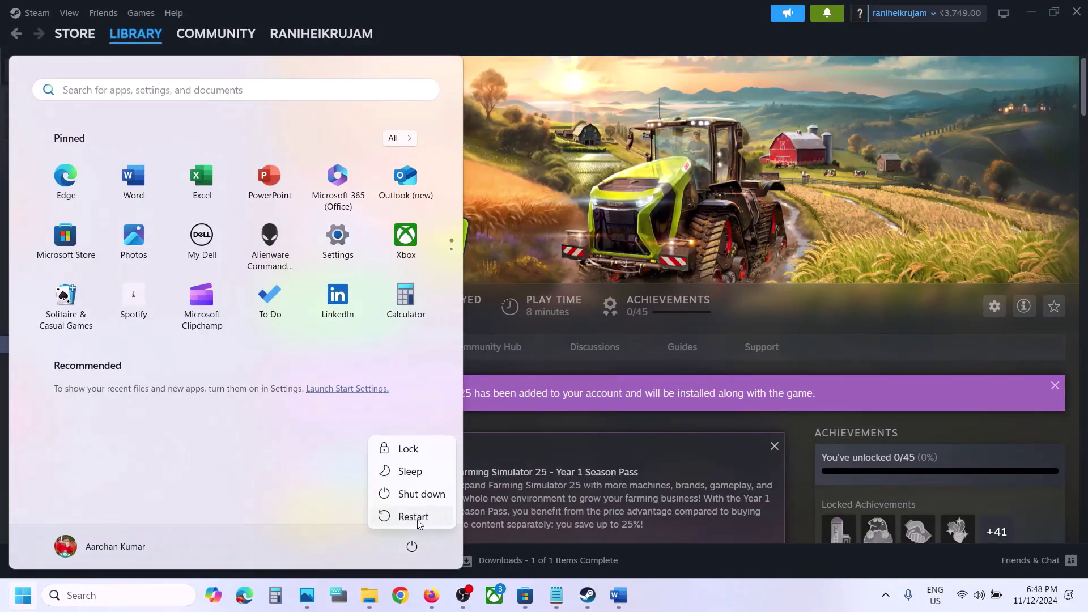
{"action": "left_click", "coordinate": [815, 277]}
{"action": "left_click", "coordinate": [815, 278]}
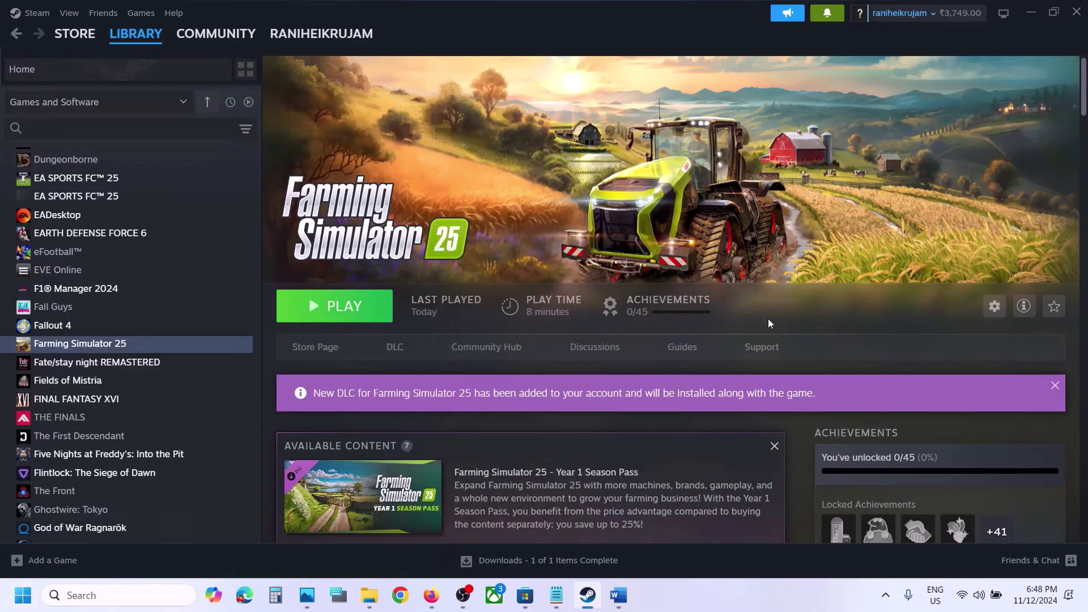
{"action": "left_click", "coordinate": [627, 596]}
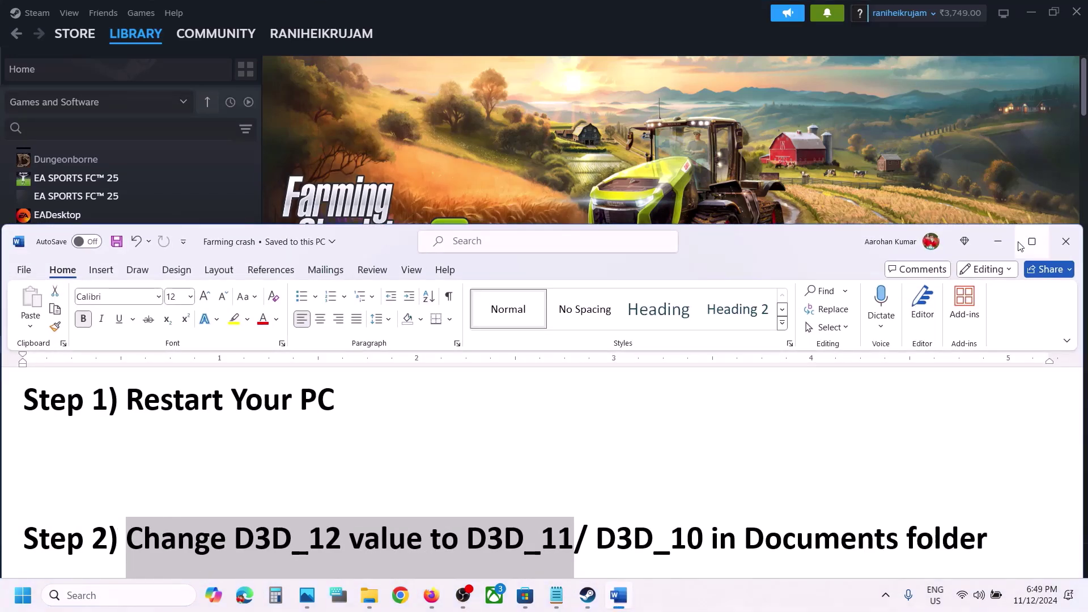
{"action": "left_click", "coordinate": [999, 241]}
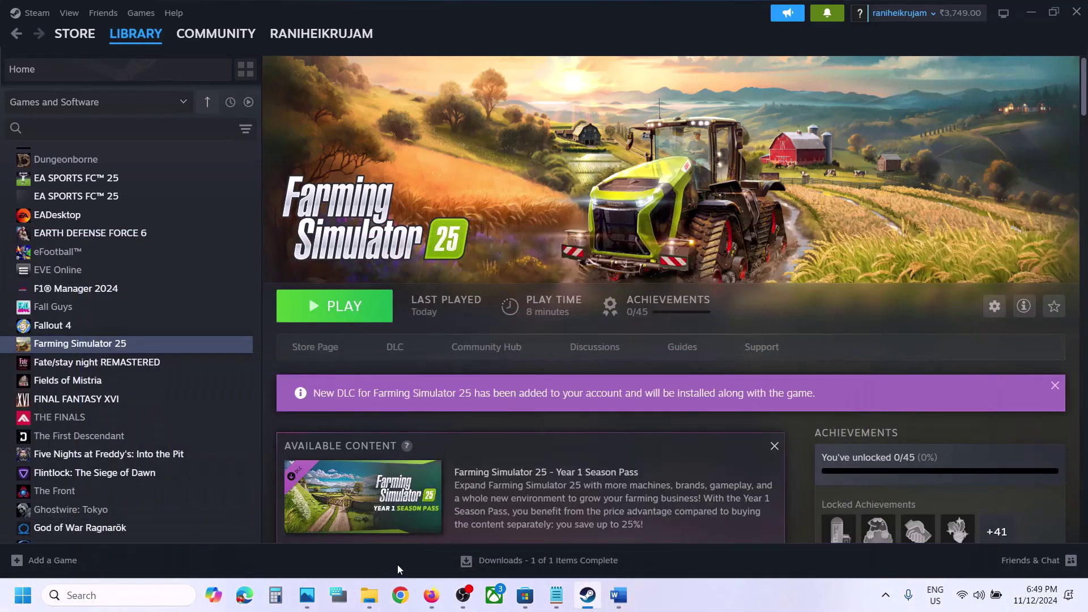
Open a new File Explorer window and browse C: > Users to the user's personal folder
{"action": "right_click", "coordinate": [369, 595]}
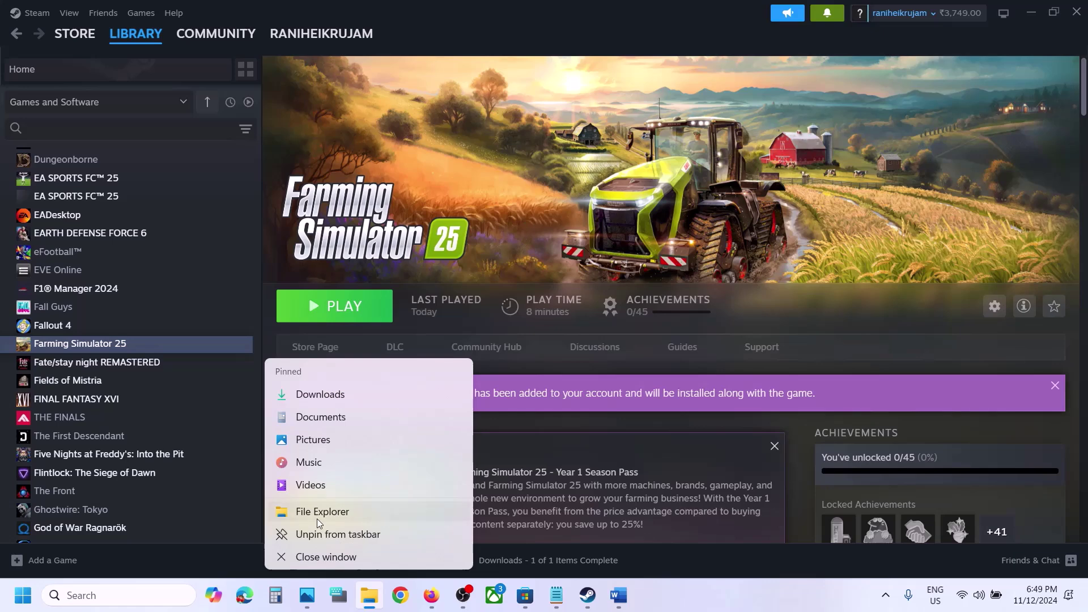
{"action": "left_click", "coordinate": [318, 518]}
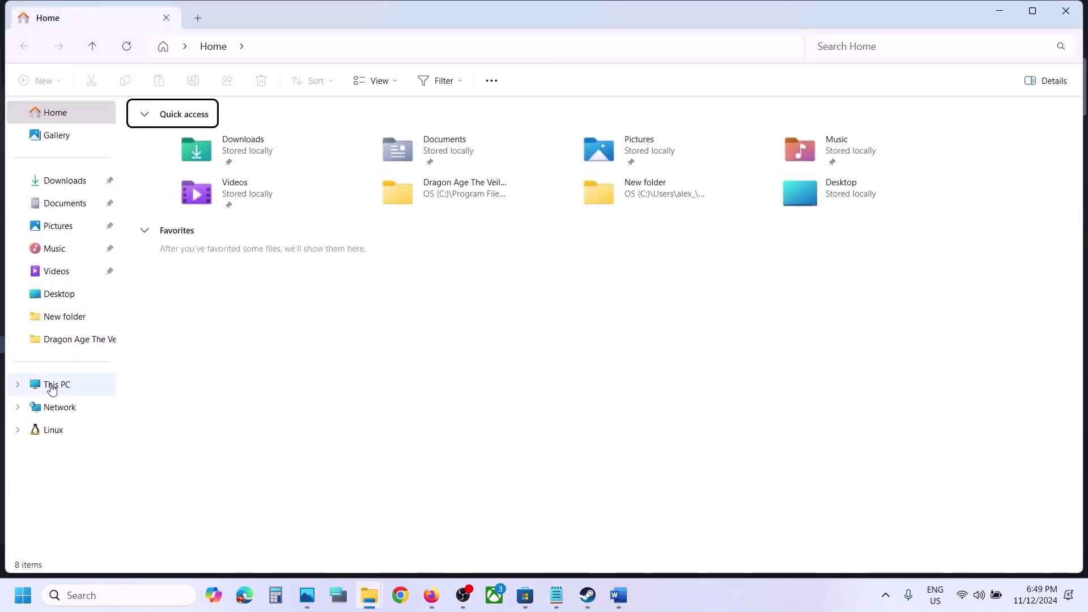
{"action": "left_click", "coordinate": [51, 386]}
{"action": "double_click", "coordinate": [236, 132]}
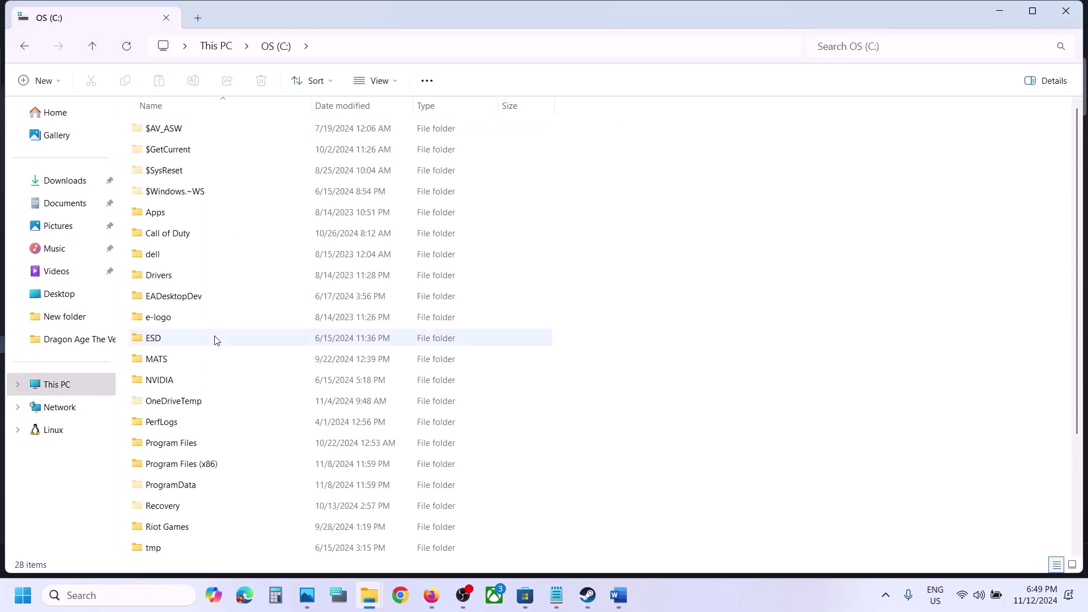
{"action": "scroll", "coordinate": [215, 340], "scroll_direction": "down", "scroll_amount": 3}
{"action": "double_click", "coordinate": [171, 425]}
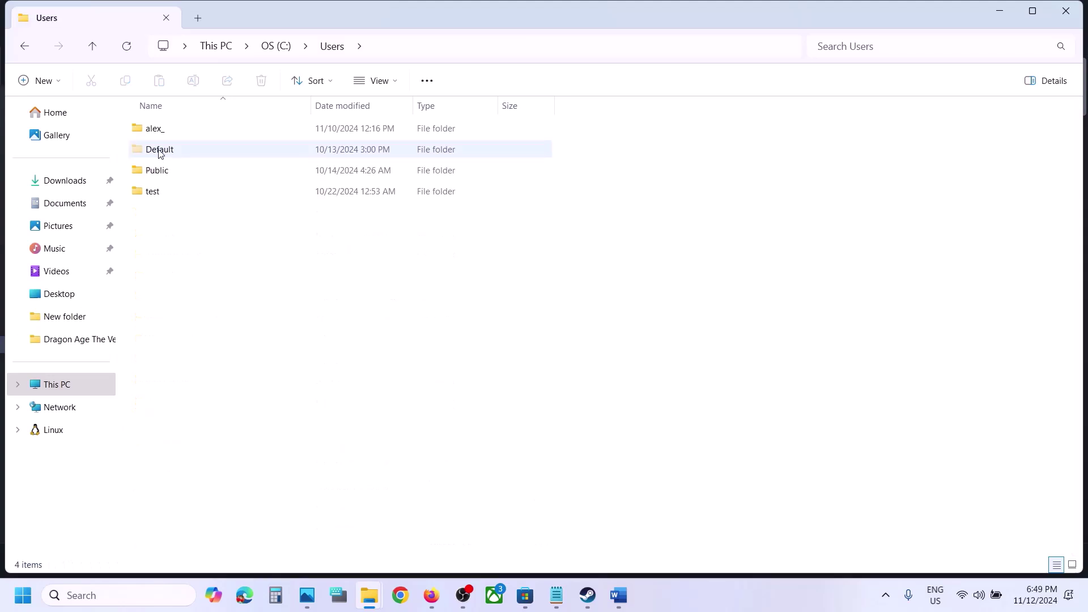
{"action": "double_click", "coordinate": [152, 132]}
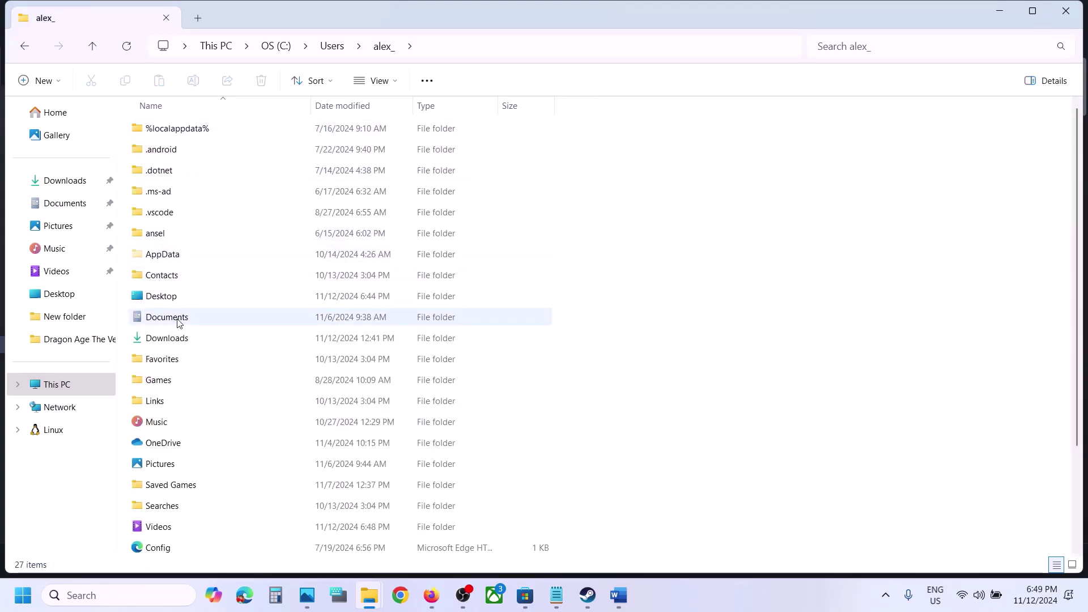
Open Documents > My Games > FarmingSimulator2025 and bring up the actions for the game file
{"action": "left_click", "coordinate": [179, 323]}
{"action": "double_click", "coordinate": [190, 320]}
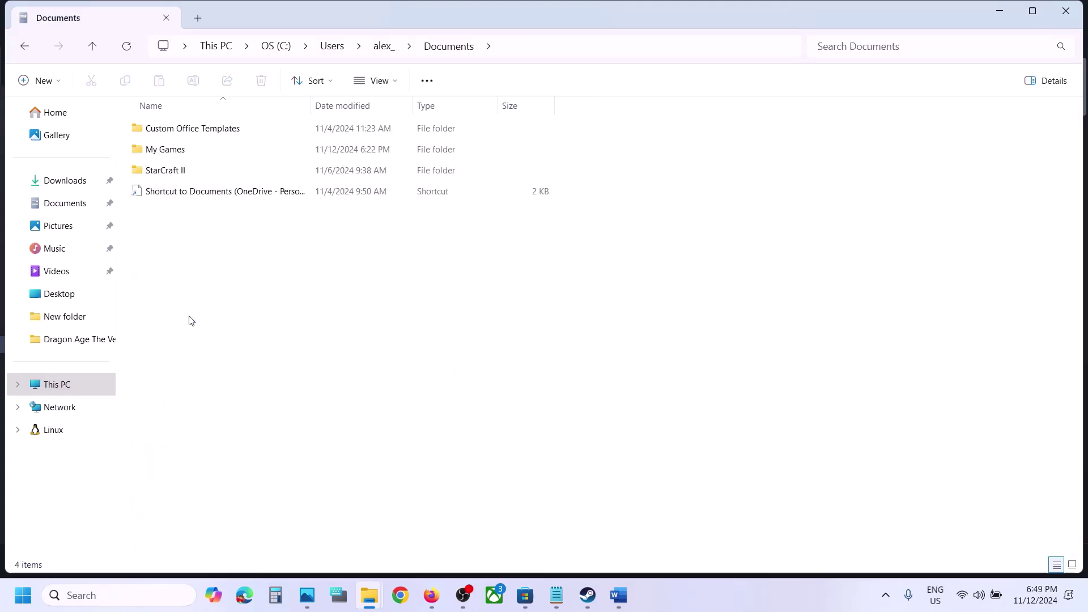
{"action": "double_click", "coordinate": [158, 150]}
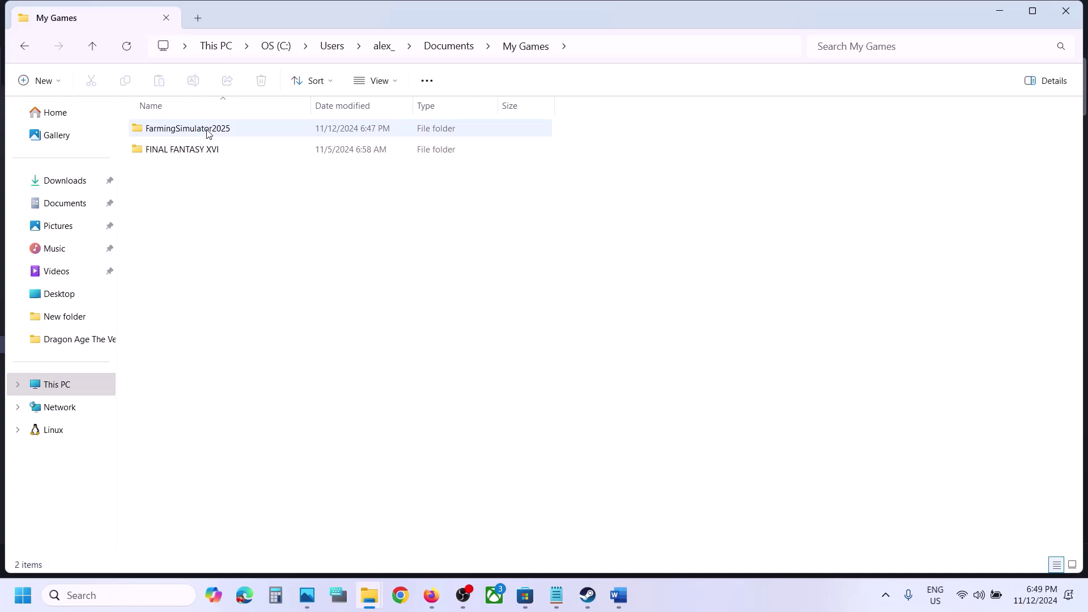
{"action": "double_click", "coordinate": [205, 136]}
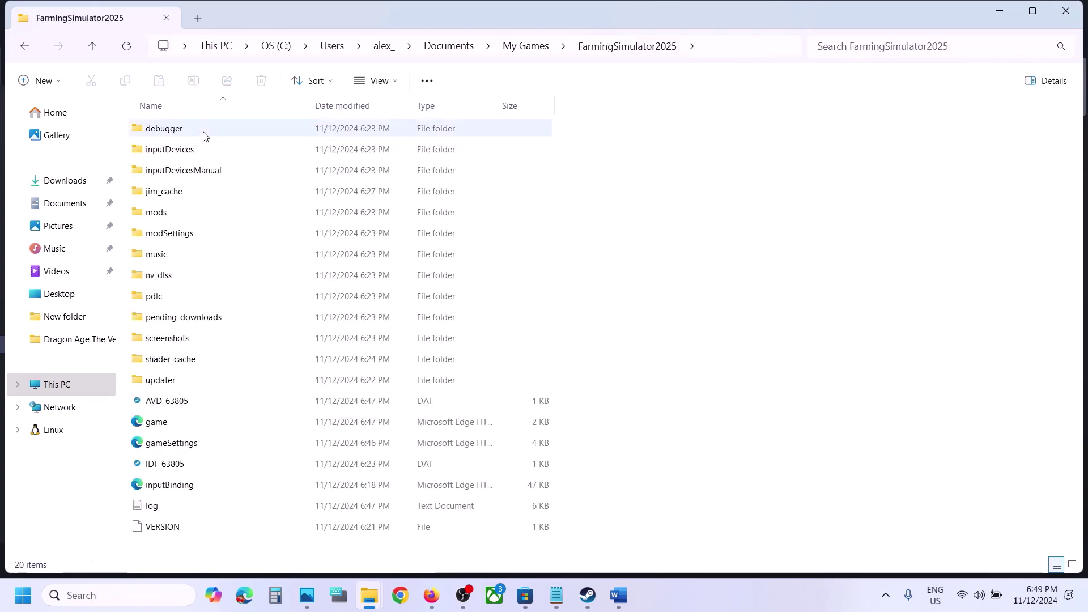
{"action": "left_click", "coordinate": [63, 211]}
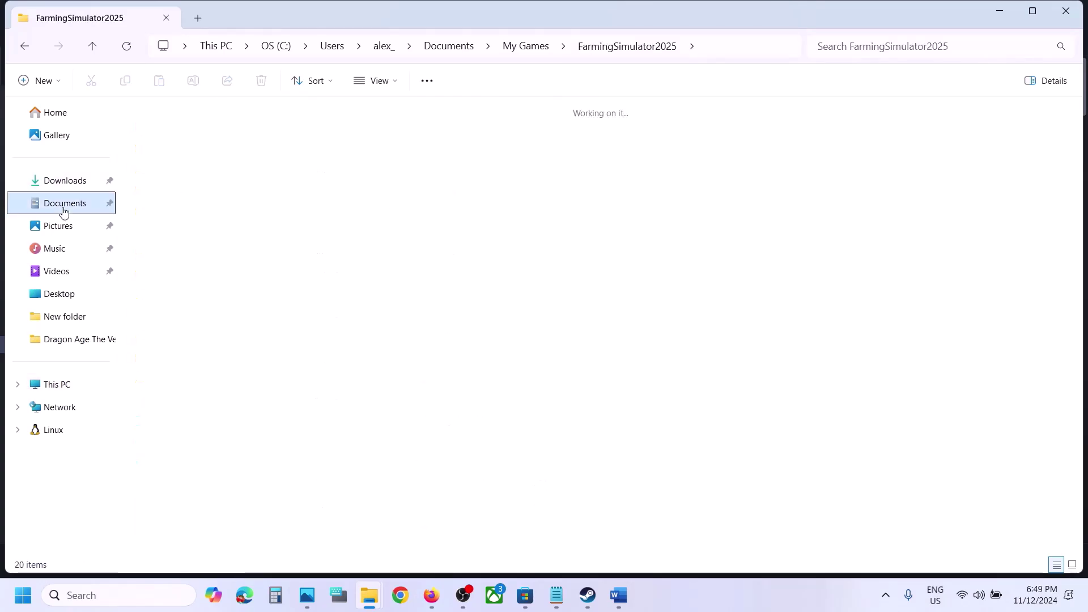
{"action": "double_click", "coordinate": [260, 165]}
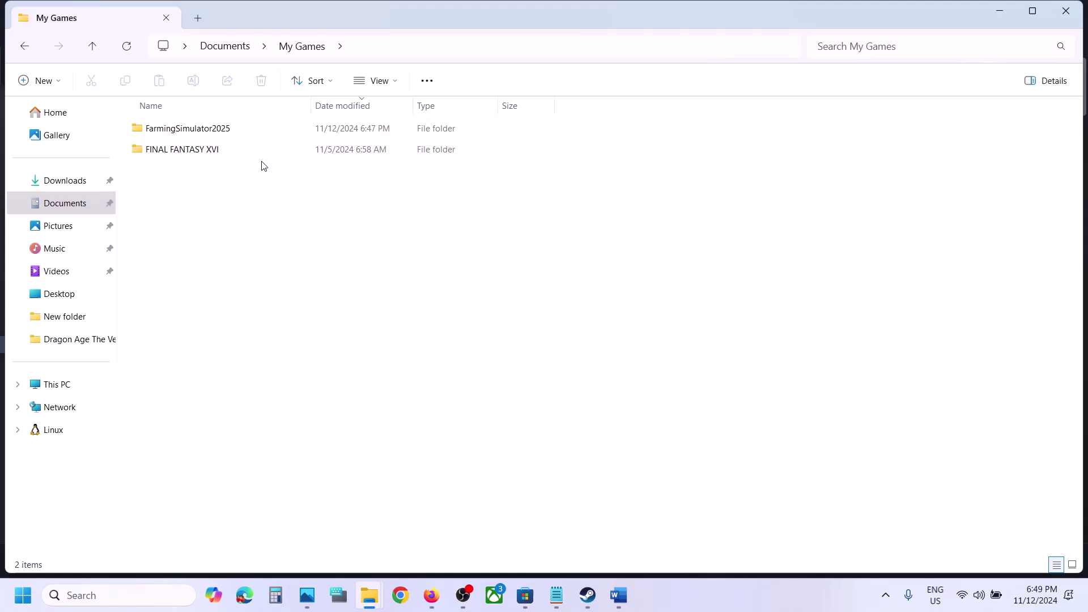
{"action": "double_click", "coordinate": [213, 135]}
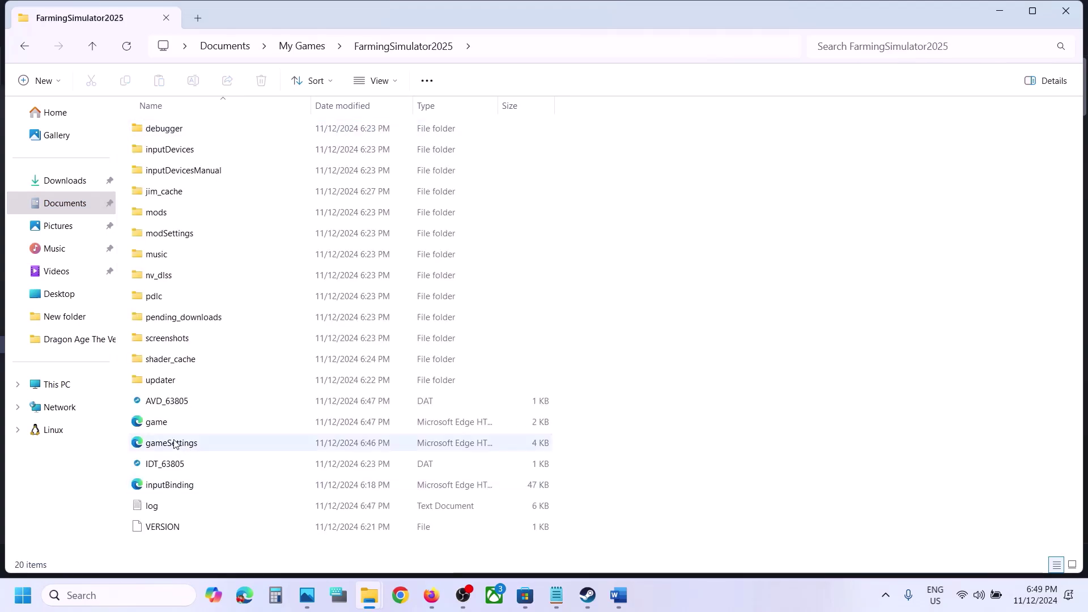
{"action": "left_click", "coordinate": [161, 424]}
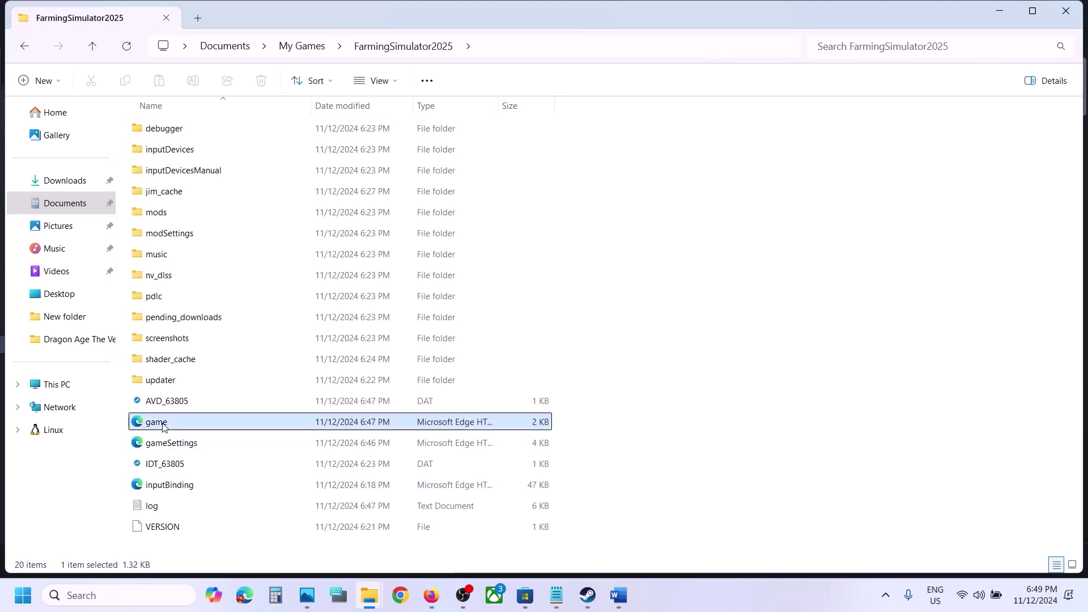
{"action": "right_click", "coordinate": [199, 424]}
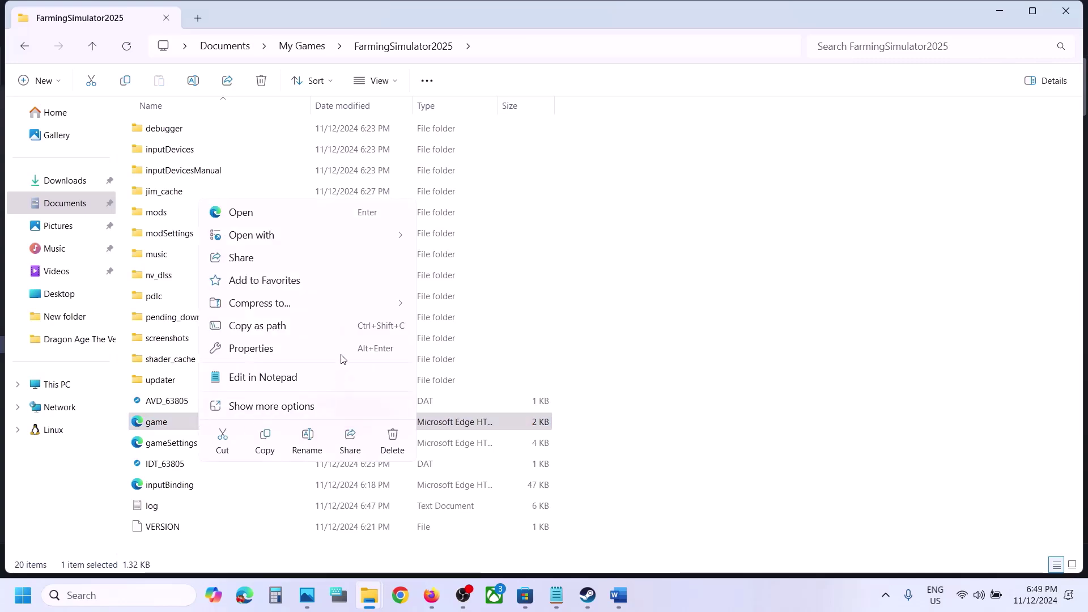
Open game.xml in Notepad and change the renderer value from D3D_12 to D3D_11
{"action": "mouse_move", "coordinate": [397, 234]}
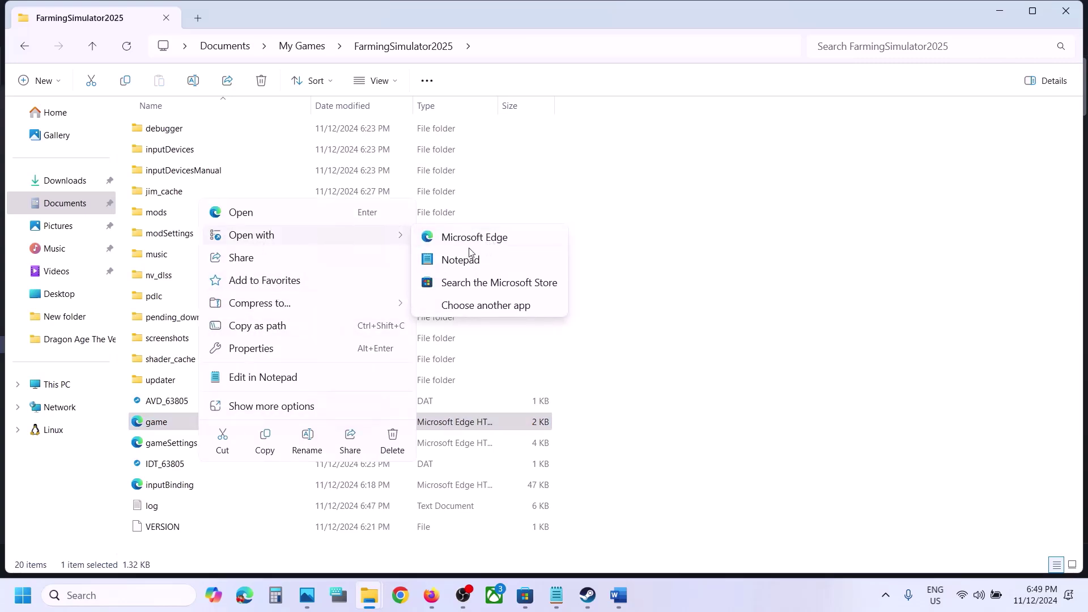
{"action": "left_click", "coordinate": [459, 260]}
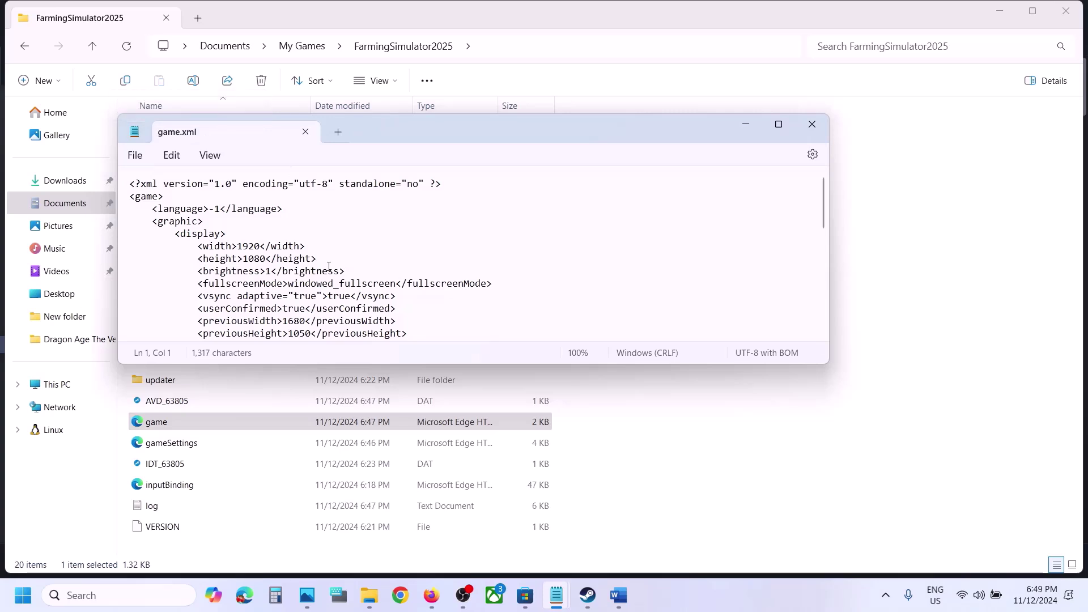
{"action": "scroll", "coordinate": [329, 266], "scroll_direction": "down", "scroll_amount": 4}
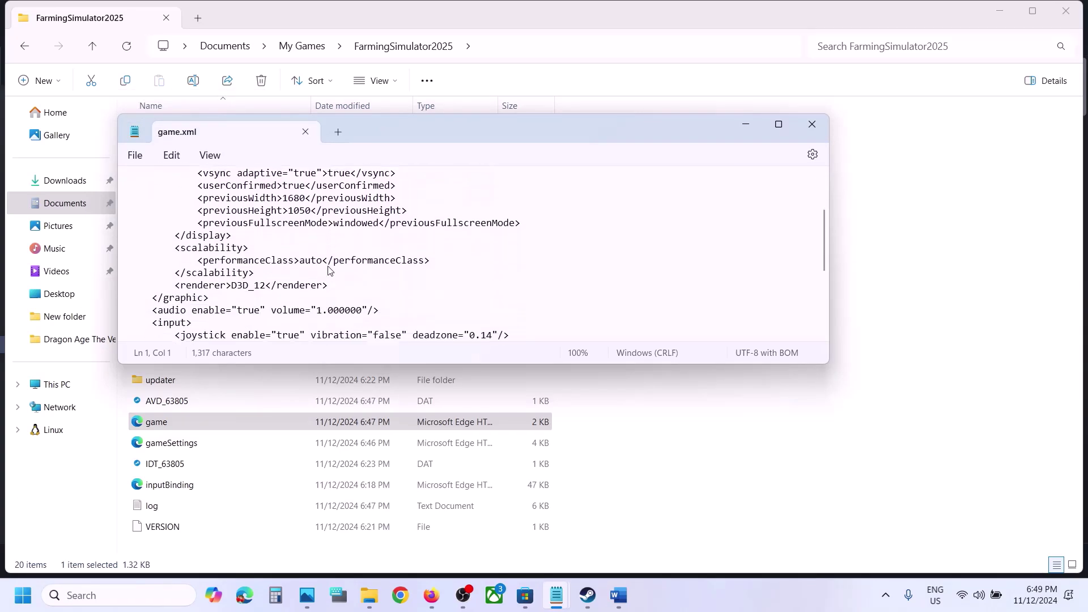
{"action": "scroll", "coordinate": [329, 269], "scroll_direction": "down", "scroll_amount": 1}
{"action": "left_click_drag", "start_coordinate": [181, 250], "coordinate": [253, 255]}
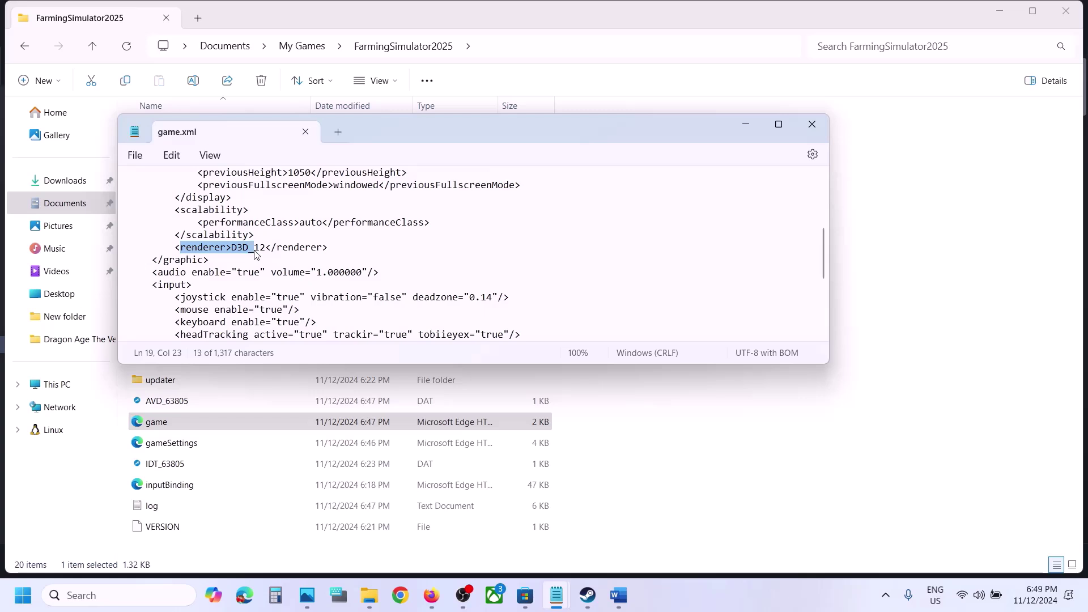
{"action": "left_click", "coordinate": [262, 254]}
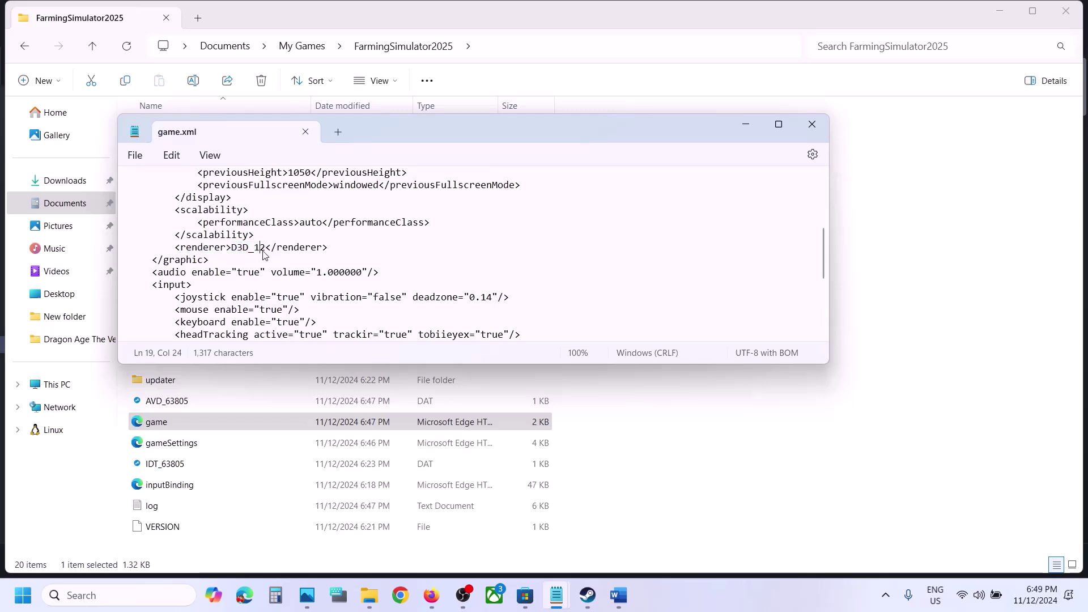
{"action": "right_click", "coordinate": [266, 249]}
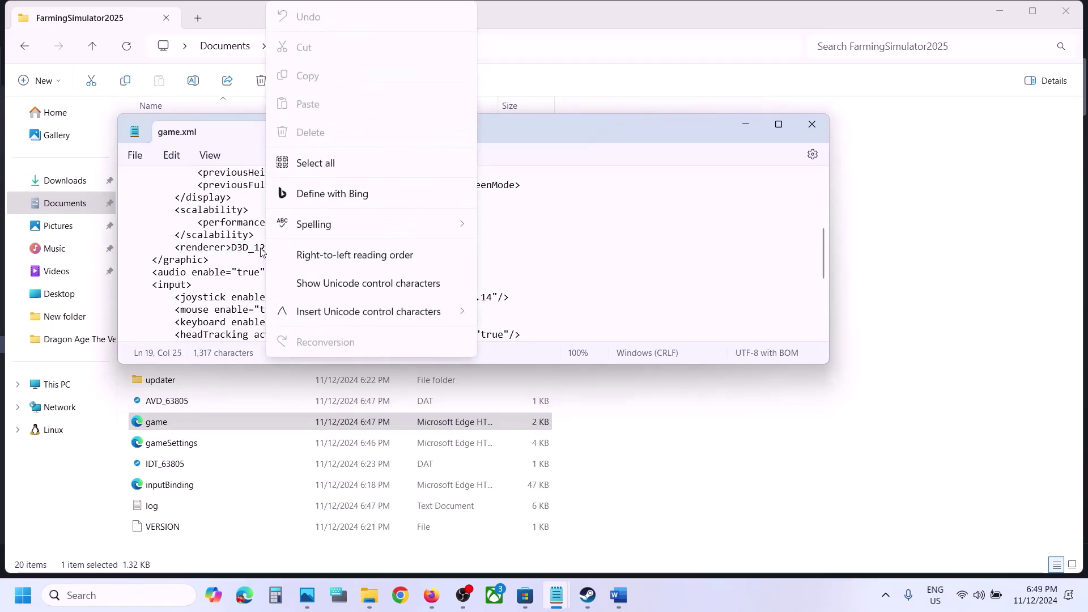
{"action": "left_click", "coordinate": [239, 248]}
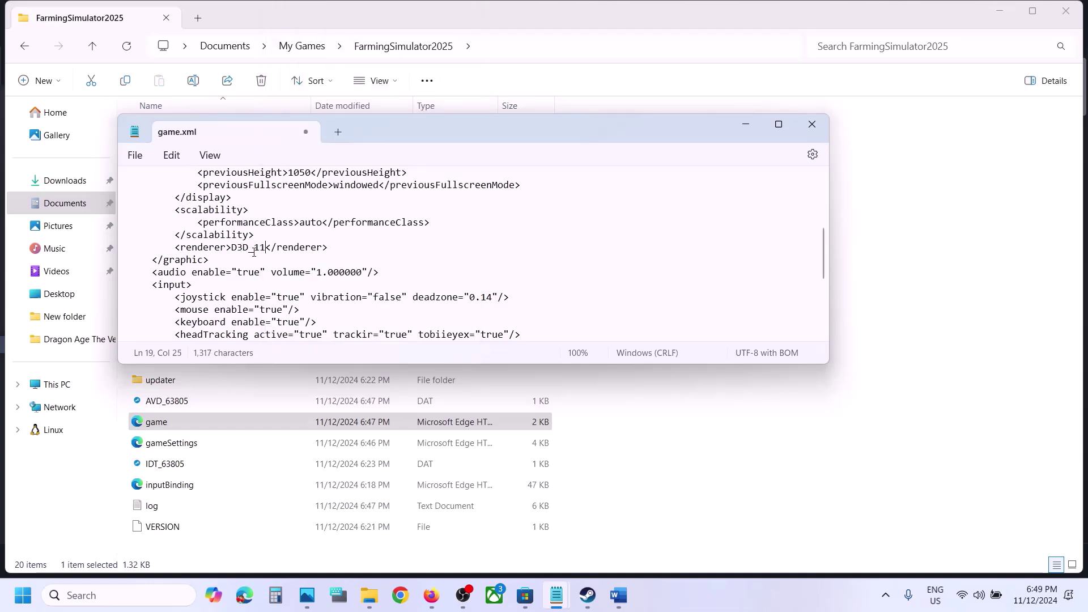
Save game.xml and switch back to the Steam library
{"action": "left_click", "coordinate": [134, 157]}
{"action": "left_click", "coordinate": [149, 250]}
{"action": "left_click", "coordinate": [588, 596]}
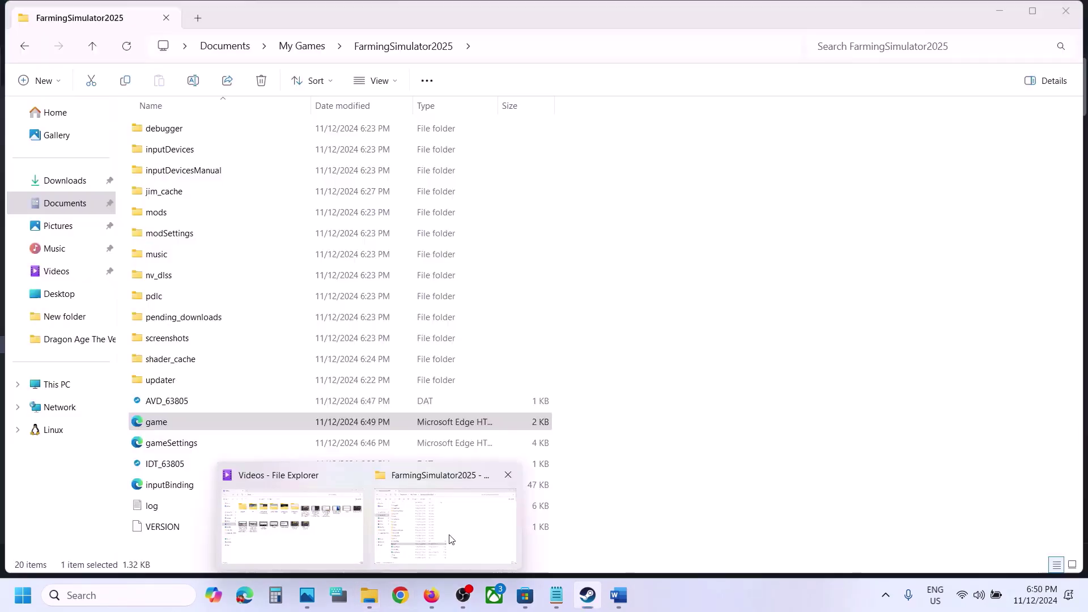
Reopen game.xml in Notepad, save the renderer as D3D_10, and return to Steam
{"action": "left_click", "coordinate": [440, 511]}
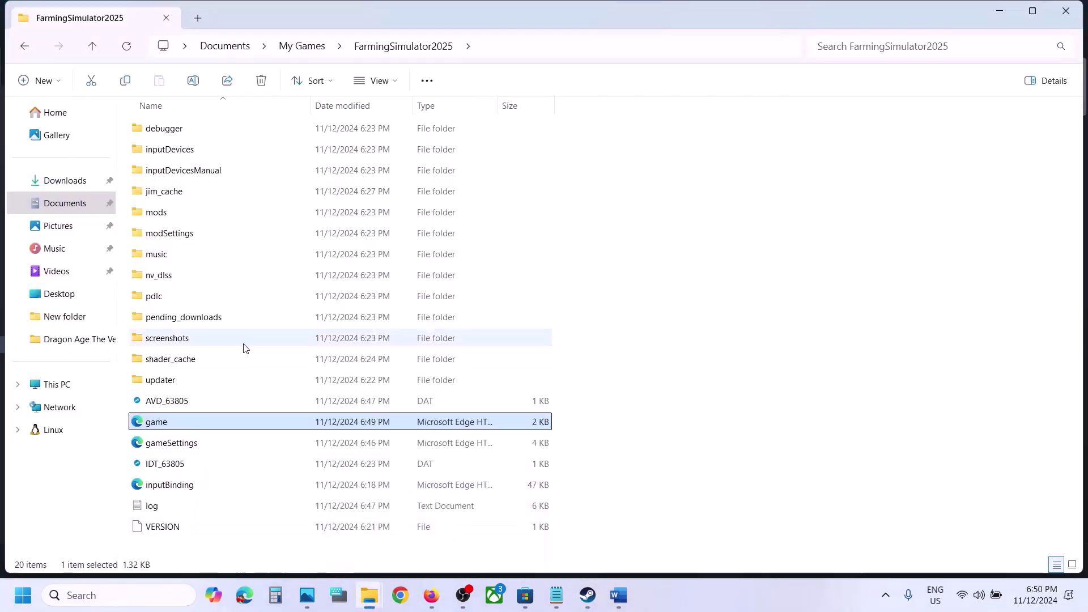
{"action": "right_click", "coordinate": [170, 422]}
{"action": "mouse_move", "coordinate": [233, 236]}
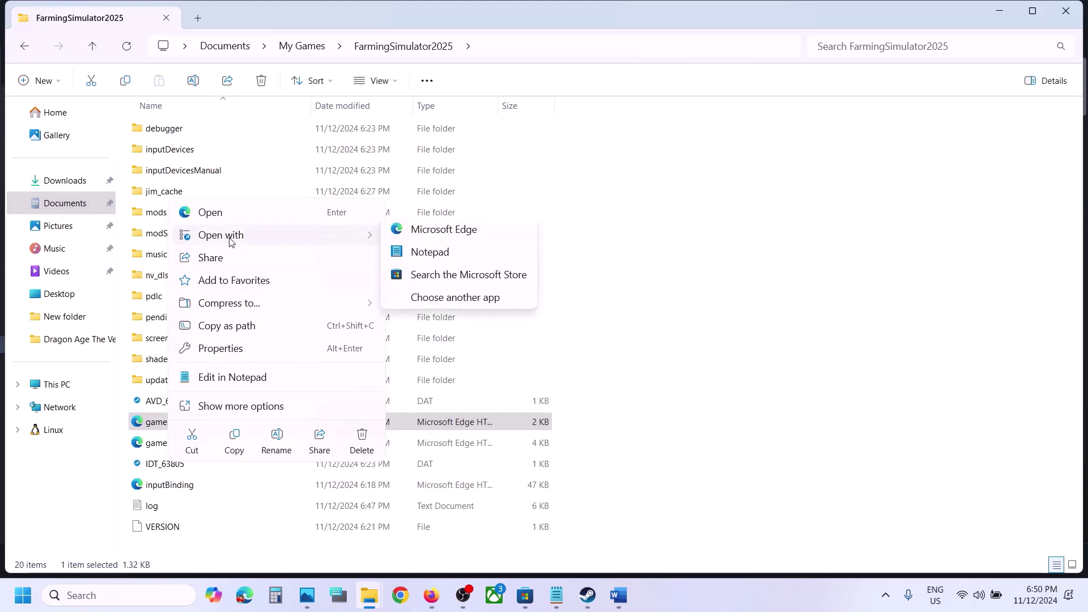
{"action": "left_click", "coordinate": [422, 260]}
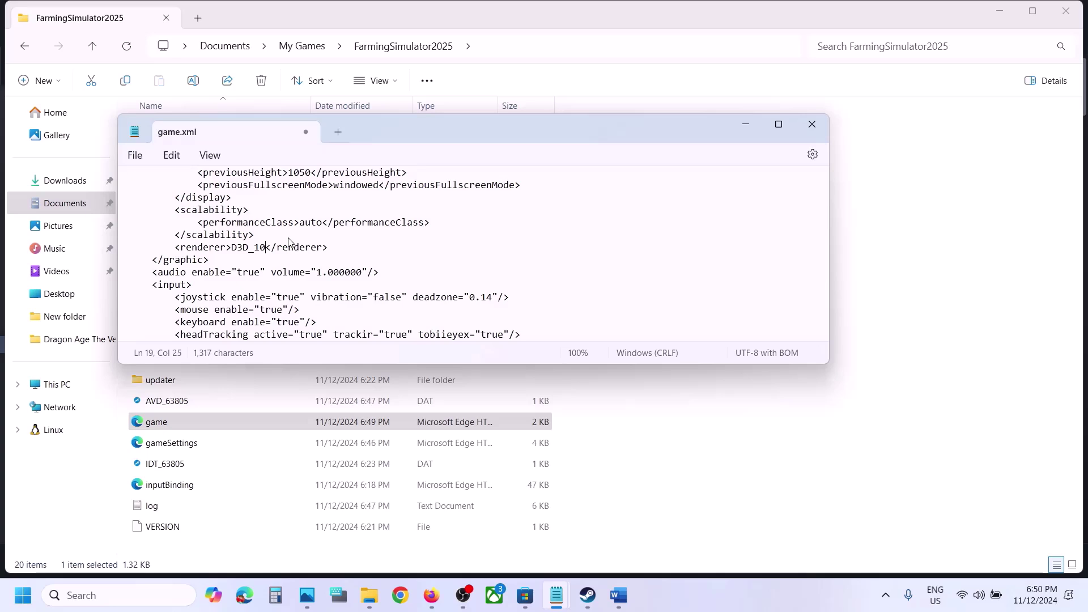
{"action": "left_click", "coordinate": [136, 156]}
{"action": "left_click", "coordinate": [159, 247]}
{"action": "left_click", "coordinate": [589, 595]}
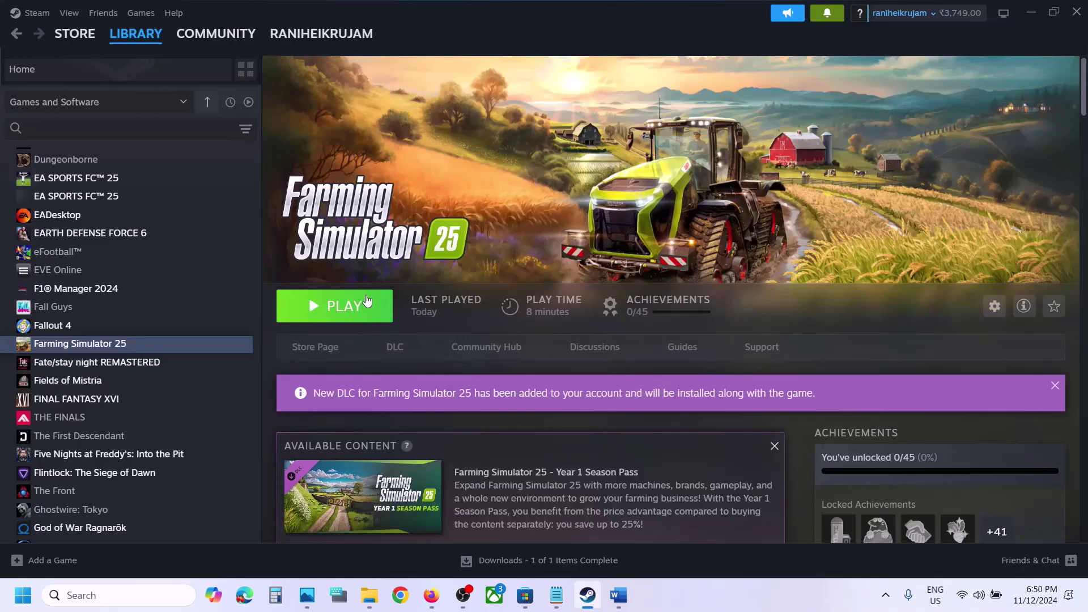
Maximize the Farming crash notes in Word and highlight the Step 3 antivirus exclusion text
{"action": "left_click", "coordinate": [619, 595]}
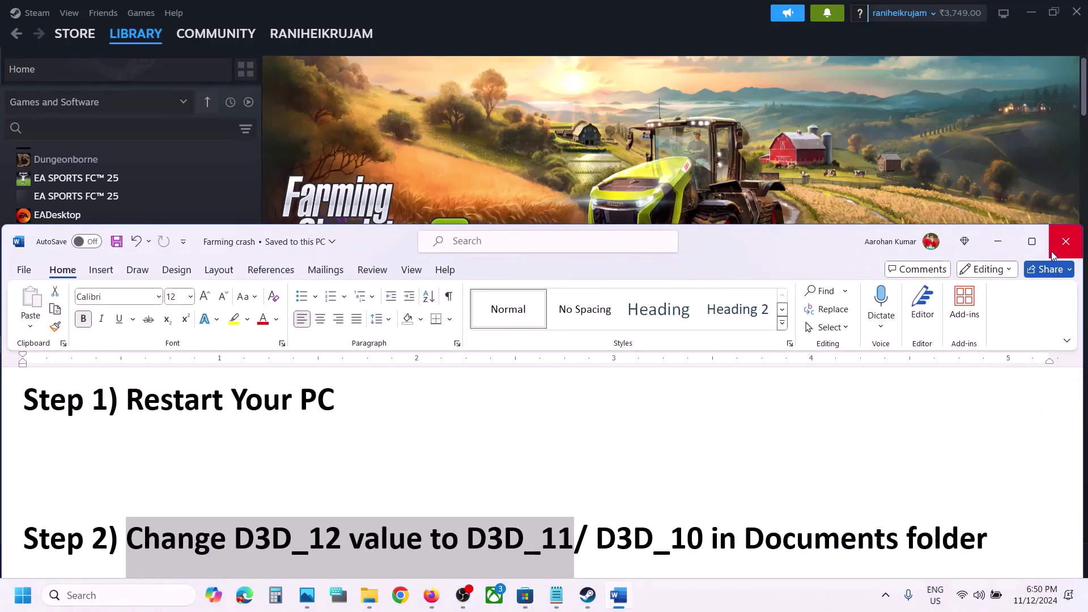
{"action": "left_click", "coordinate": [1032, 242]}
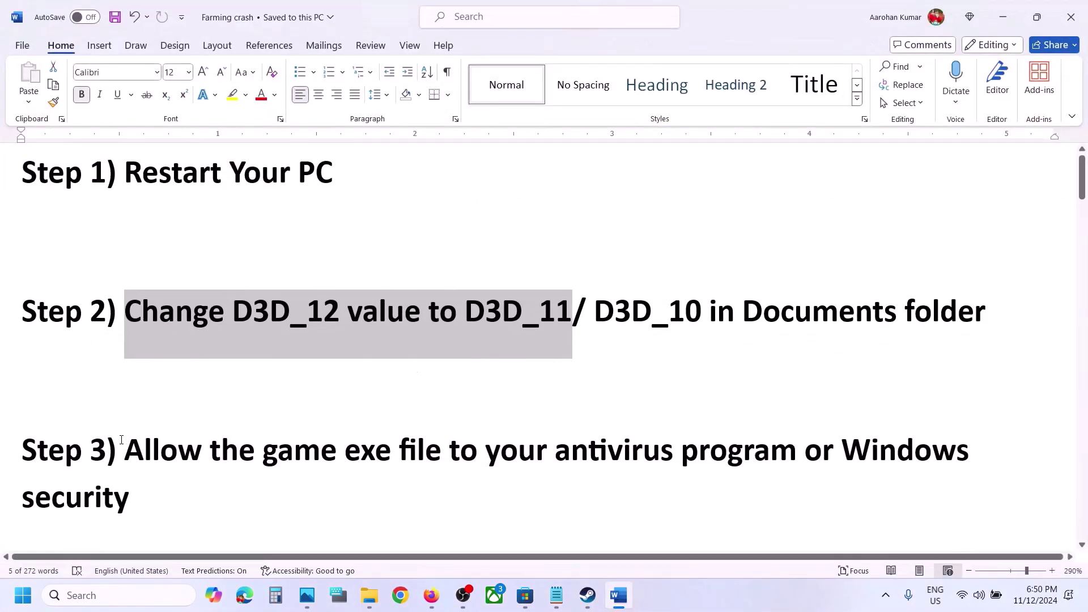
{"action": "left_click_drag", "start_coordinate": [128, 451], "coordinate": [776, 451]}
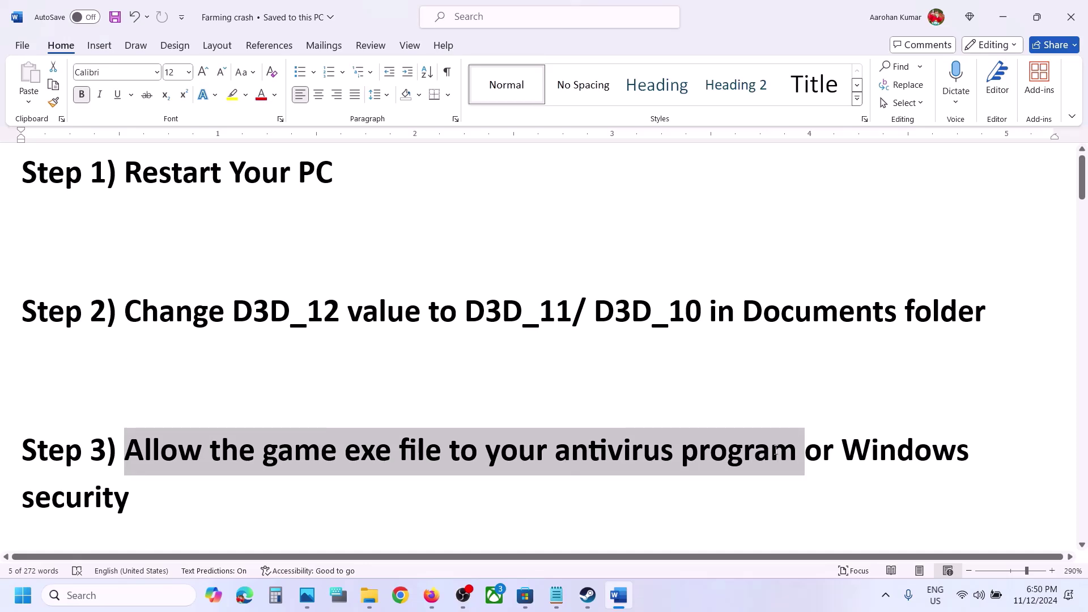
{"action": "left_click", "coordinate": [776, 452]}
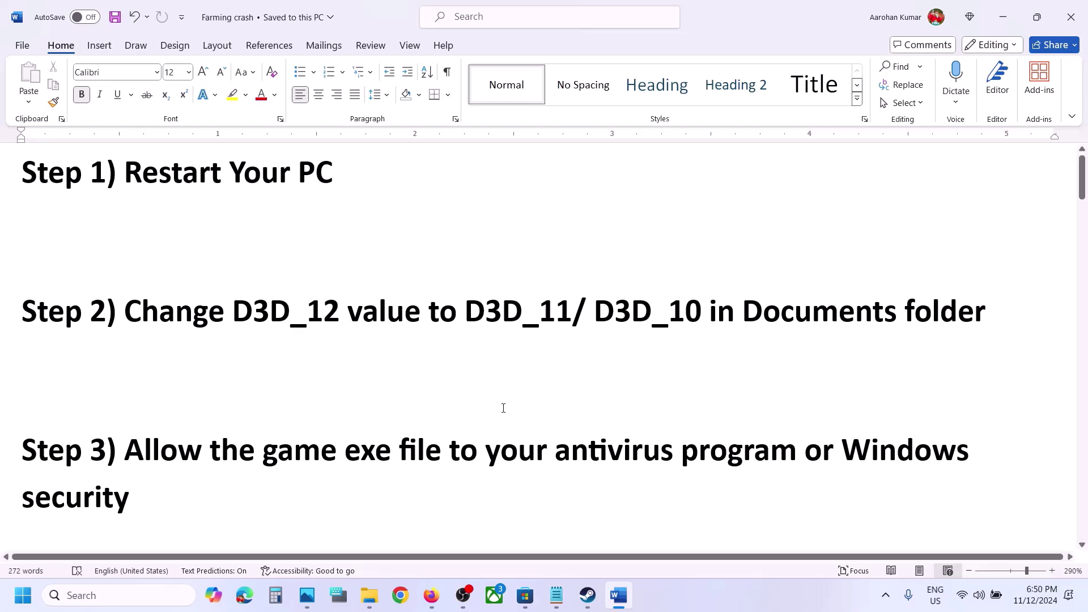
{"action": "left_click_drag", "start_coordinate": [217, 439], "coordinate": [888, 490]}
Launch the Windows Security app from Settings > Privacy & security > Windows Security
{"action": "key", "text": "super+i"}
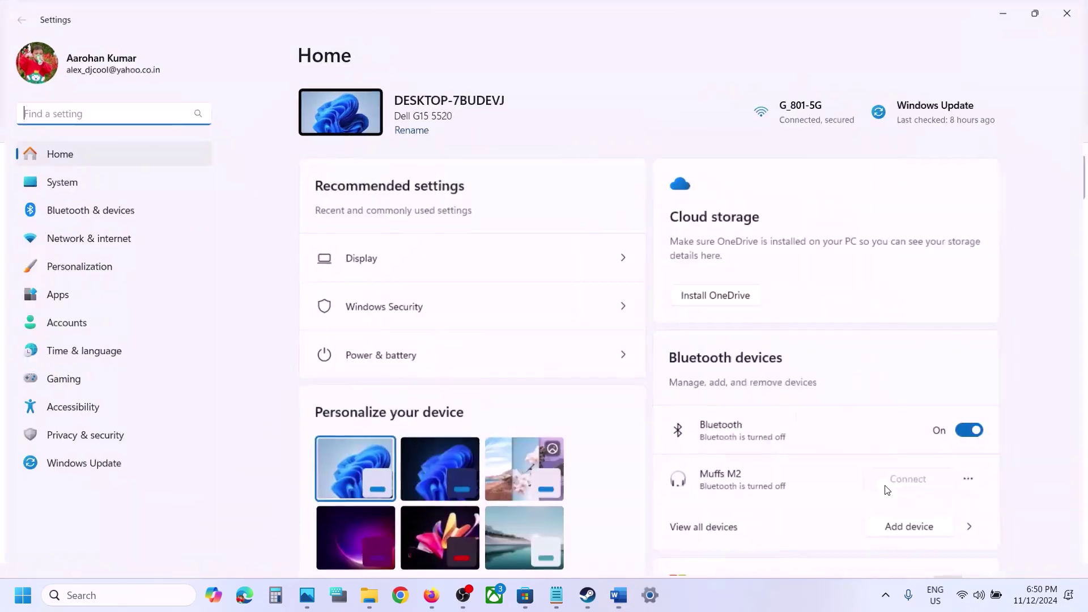
{"action": "left_click", "coordinate": [106, 440]}
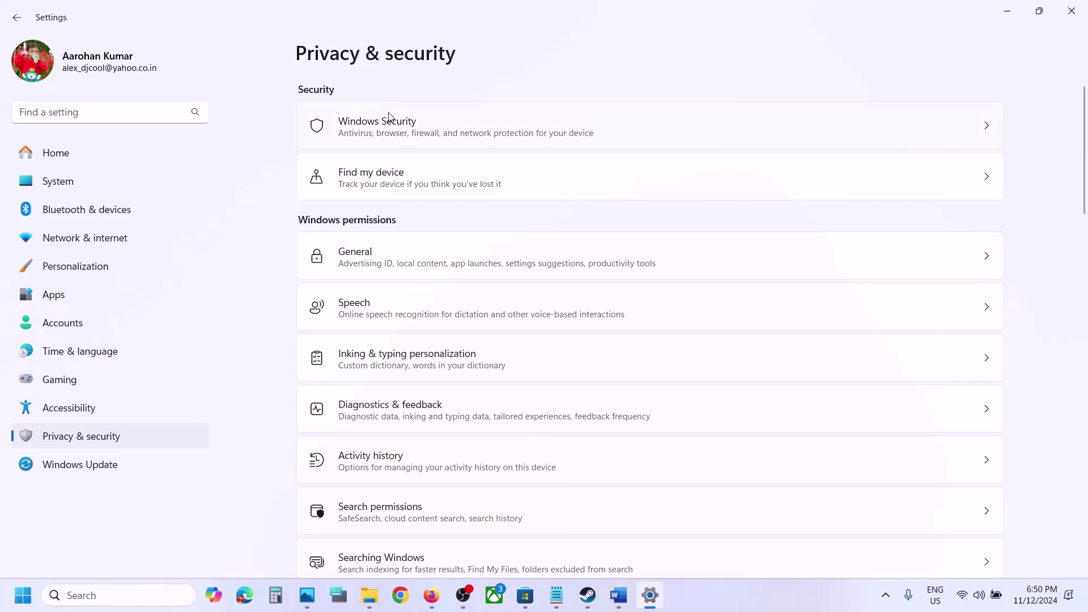
{"action": "left_click", "coordinate": [450, 142]}
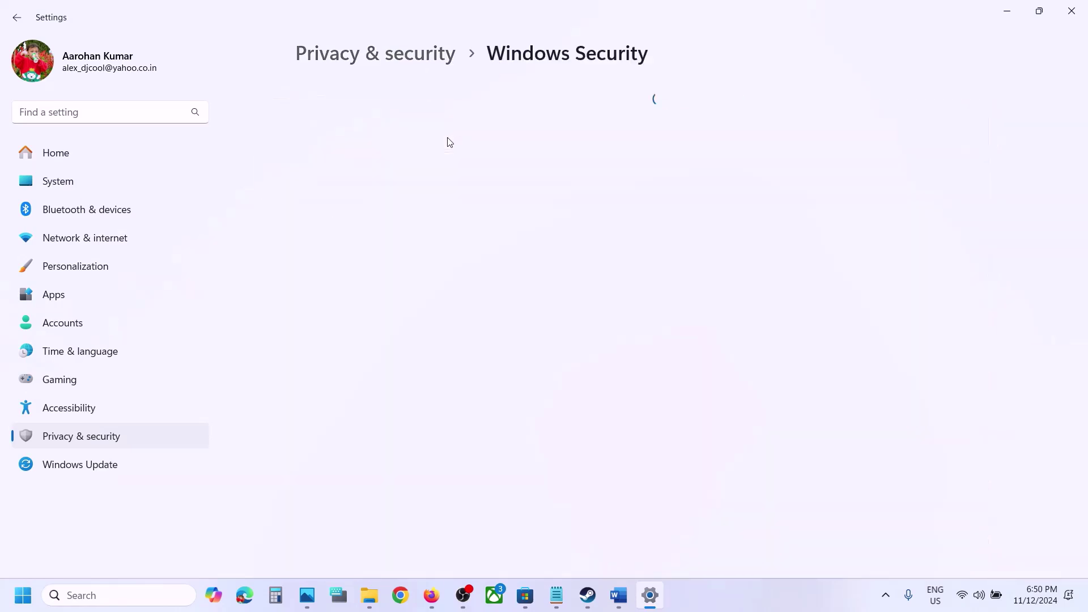
{"action": "left_click", "coordinate": [389, 220]}
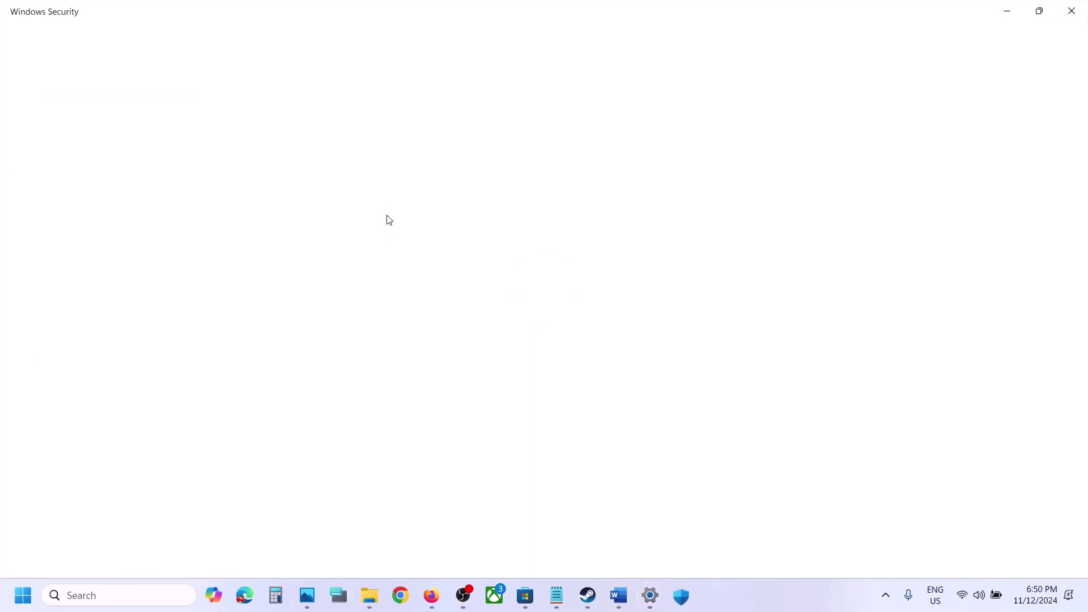
Open ransomware protection's Controlled folder access allowed-apps list, approving access, and start adding an app
{"action": "scroll", "coordinate": [352, 320], "scroll_direction": "down", "scroll_amount": 3}
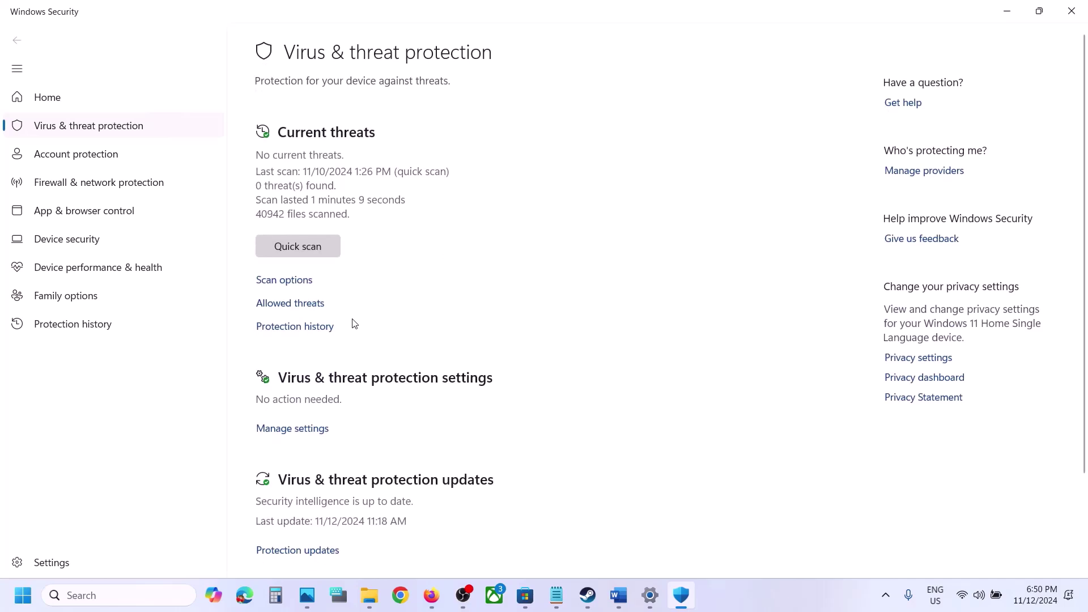
{"action": "left_click", "coordinate": [329, 530]}
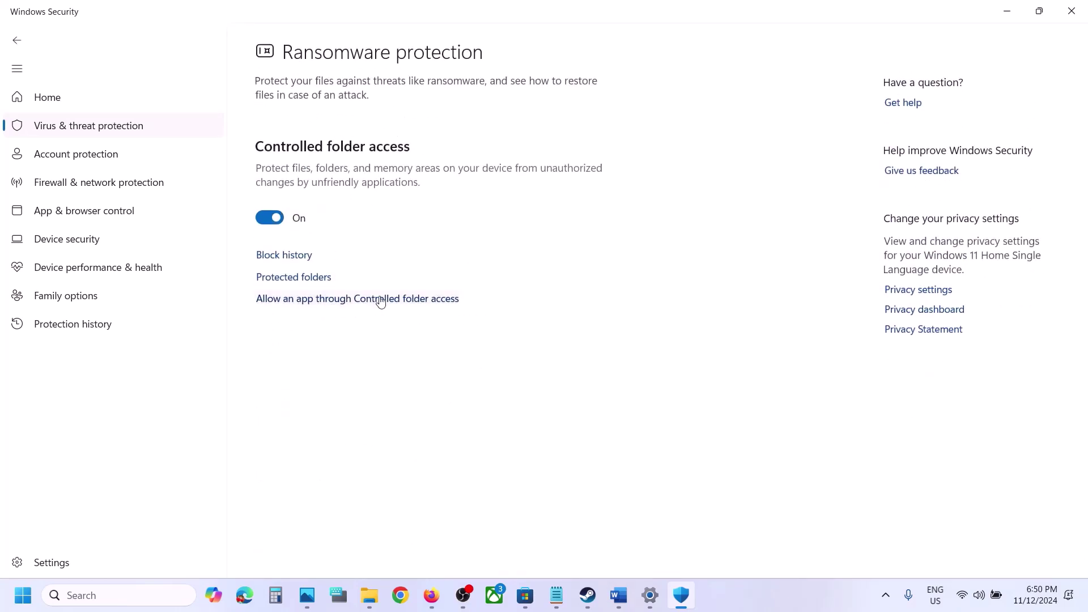
{"action": "left_click", "coordinate": [371, 300]}
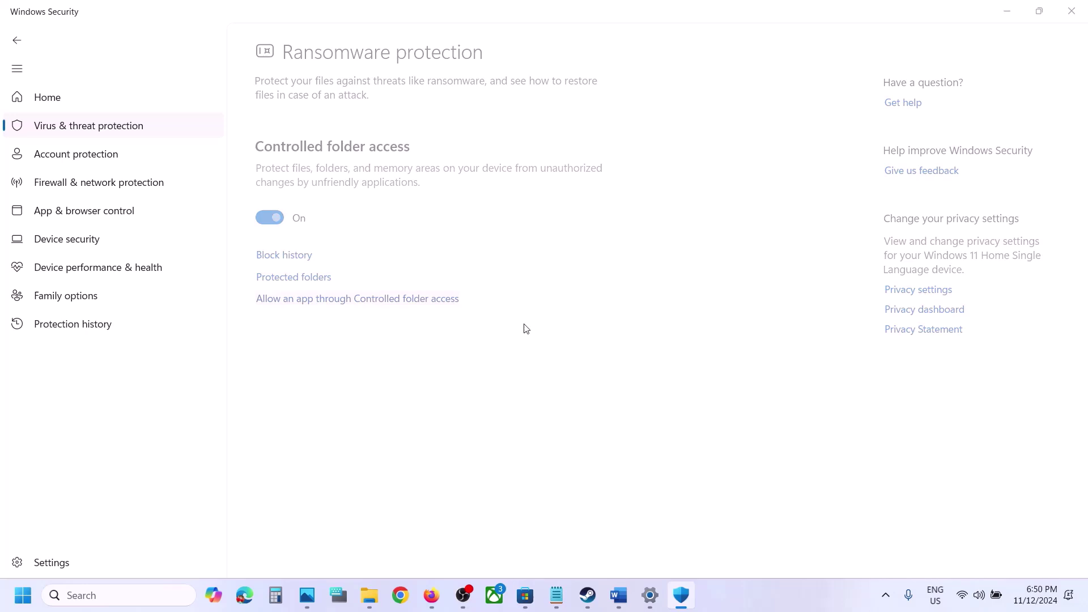
{"action": "left_click", "coordinate": [449, 415]}
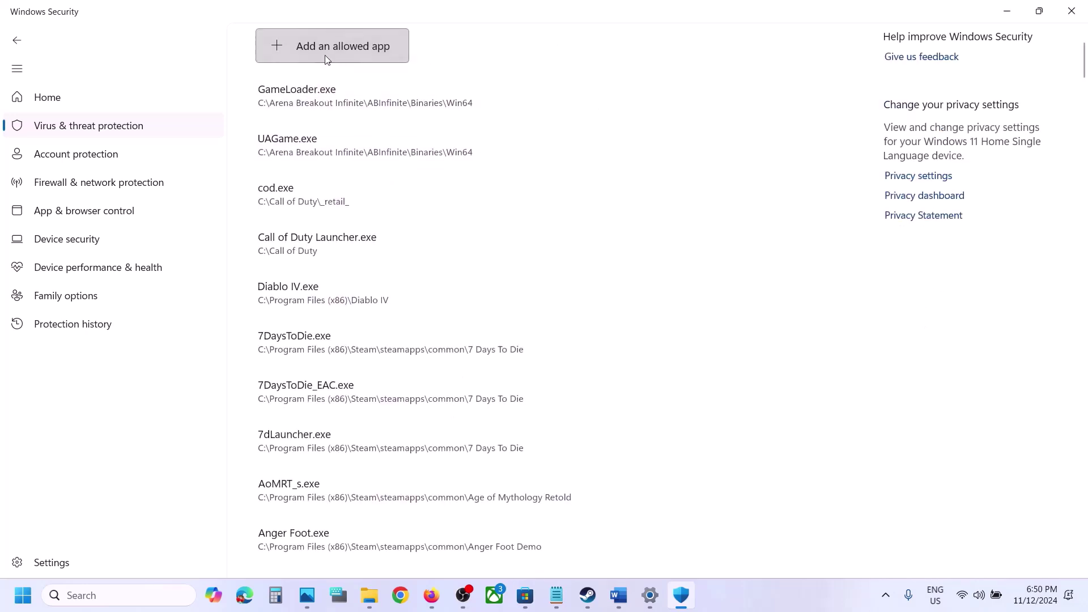
{"action": "left_click", "coordinate": [326, 59]}
Allow FarmingSimulator2025 from C:\Program Files (x86)\Steam\steamapps\common\Farming Simulator 25
{"action": "left_click", "coordinate": [332, 106]}
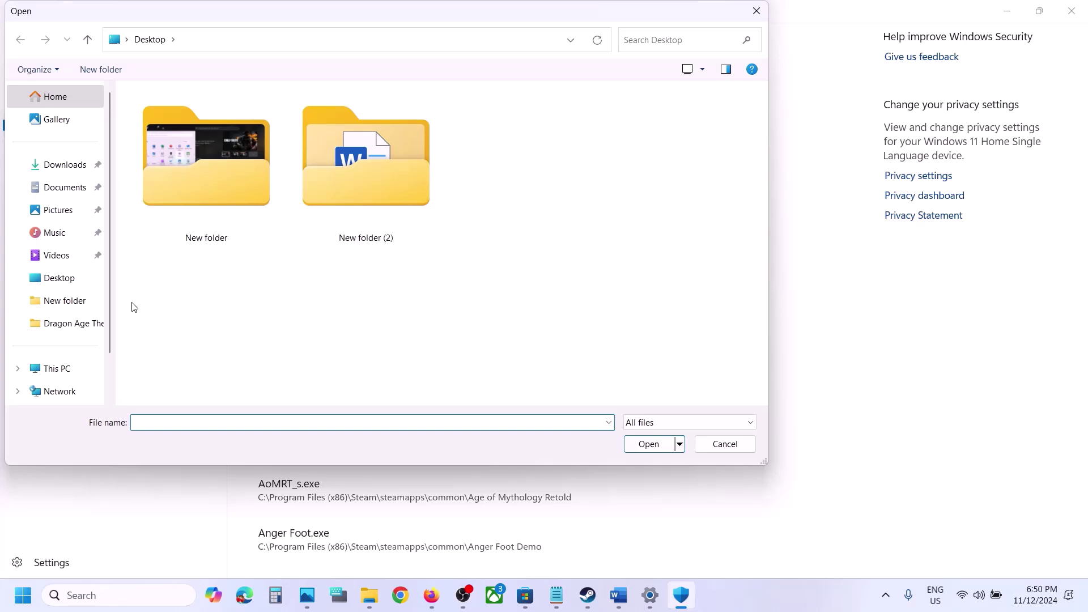
{"action": "left_click", "coordinate": [56, 370]}
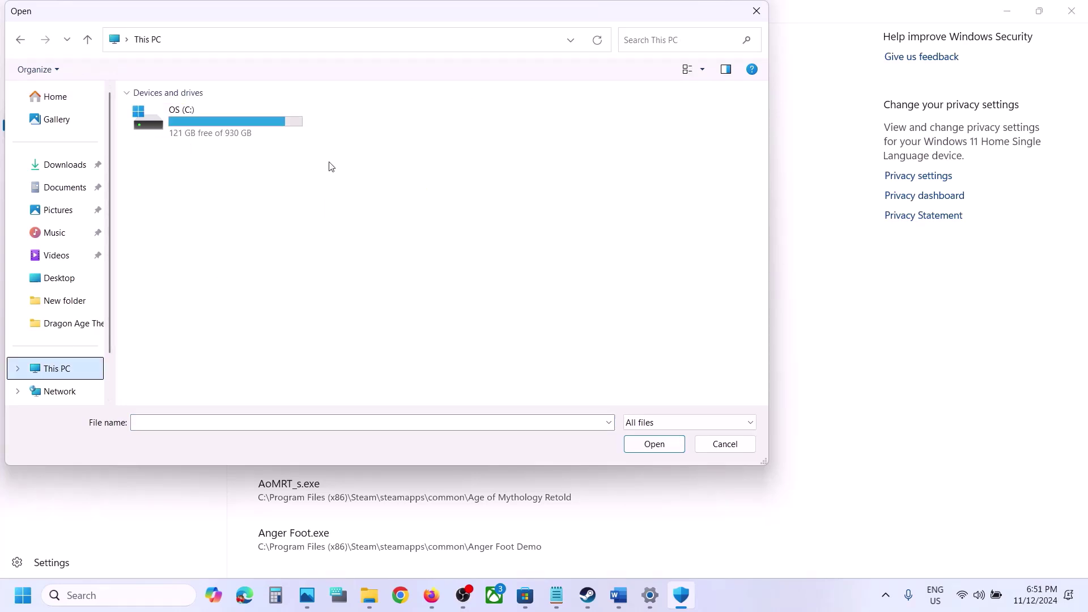
{"action": "double_click", "coordinate": [210, 132]}
{"action": "scroll", "coordinate": [217, 255], "scroll_direction": "down", "scroll_amount": 3}
{"action": "double_click", "coordinate": [218, 254]}
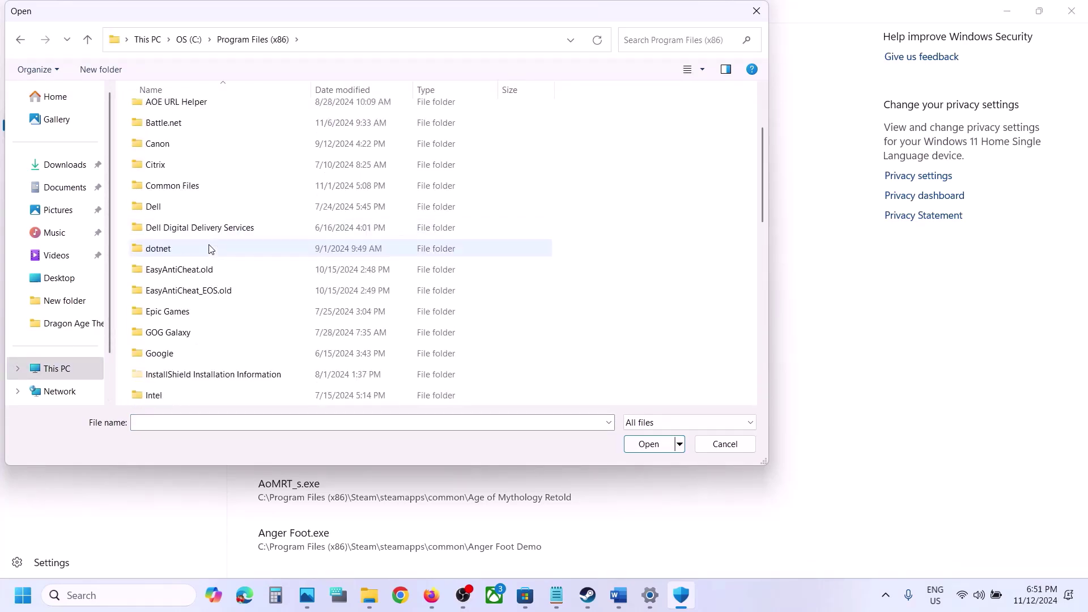
{"action": "scroll", "coordinate": [227, 243], "scroll_direction": "down", "scroll_amount": 4}
{"action": "scroll", "coordinate": [204, 295], "scroll_direction": "down", "scroll_amount": 4}
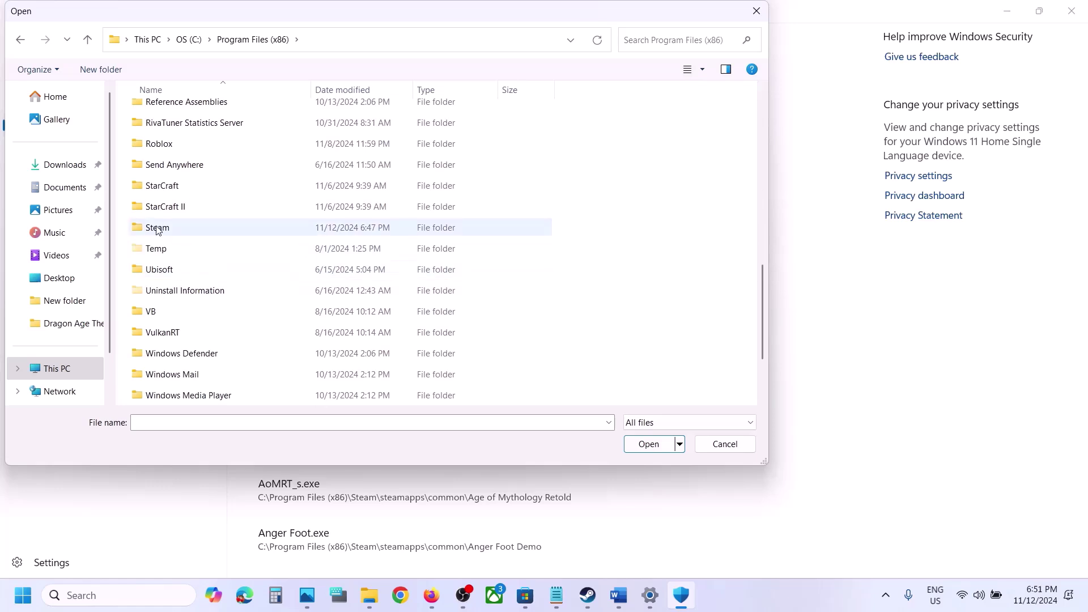
{"action": "double_click", "coordinate": [190, 225]}
{"action": "scroll", "coordinate": [157, 229], "scroll_direction": "down", "scroll_amount": 3}
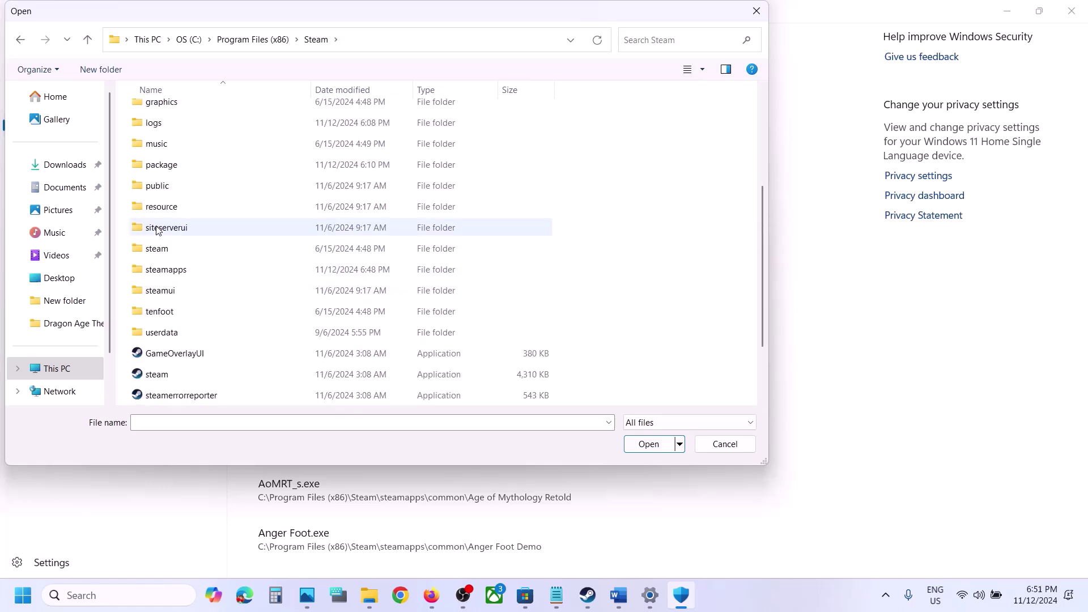
{"action": "double_click", "coordinate": [168, 274]}
{"action": "double_click", "coordinate": [165, 112]}
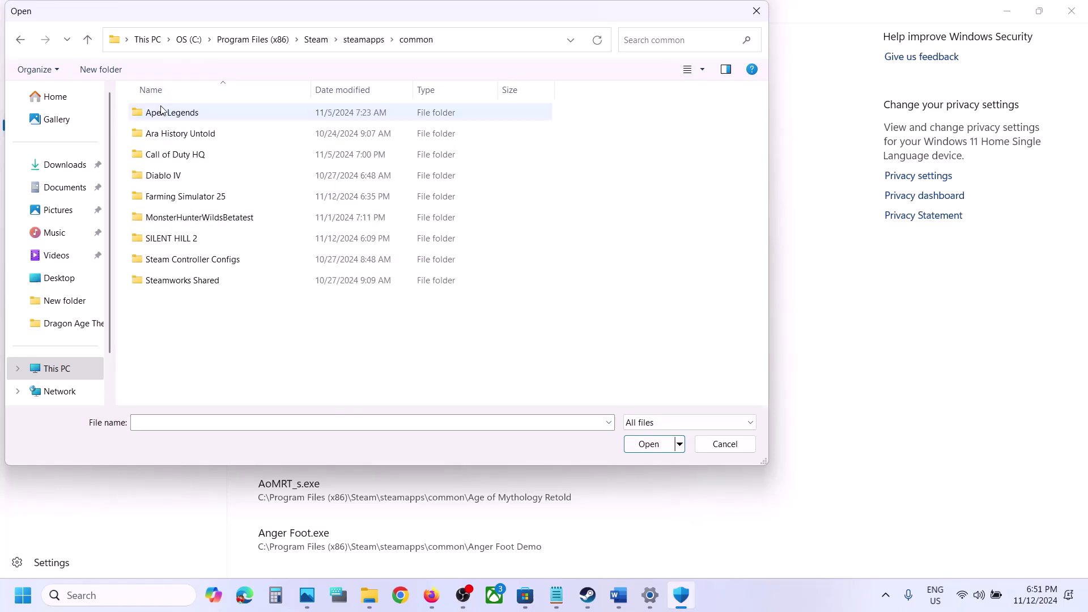
{"action": "double_click", "coordinate": [192, 198]}
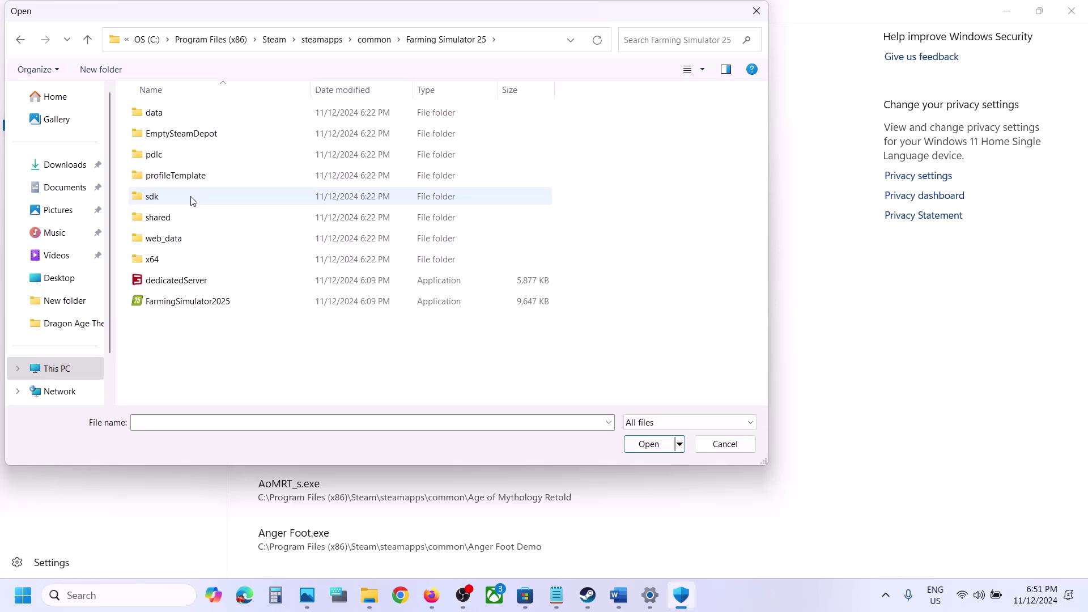
{"action": "left_click", "coordinate": [187, 304]}
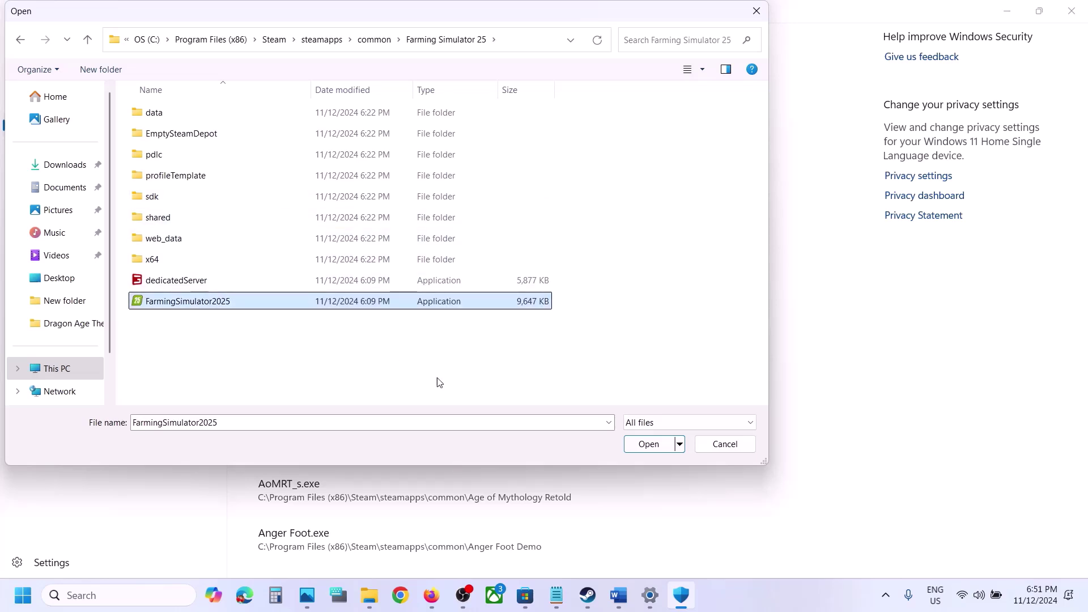
{"action": "left_click", "coordinate": [649, 444]}
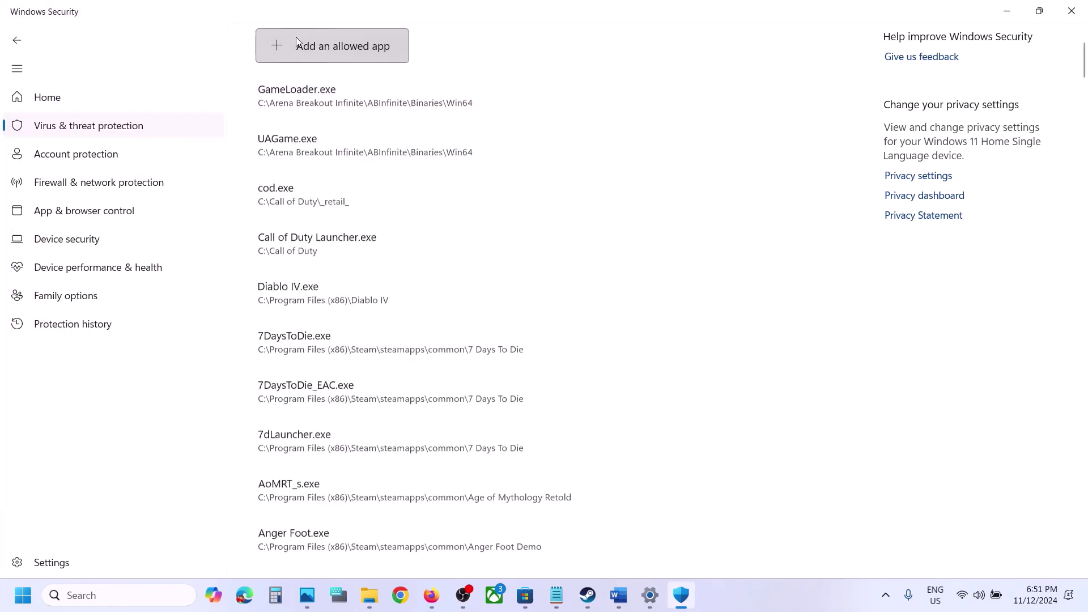
Allow FarmingSimulator2025Game from the Farming Simulator 25\x64 folder as well
{"action": "left_click", "coordinate": [298, 47]}
{"action": "left_click", "coordinate": [352, 105]}
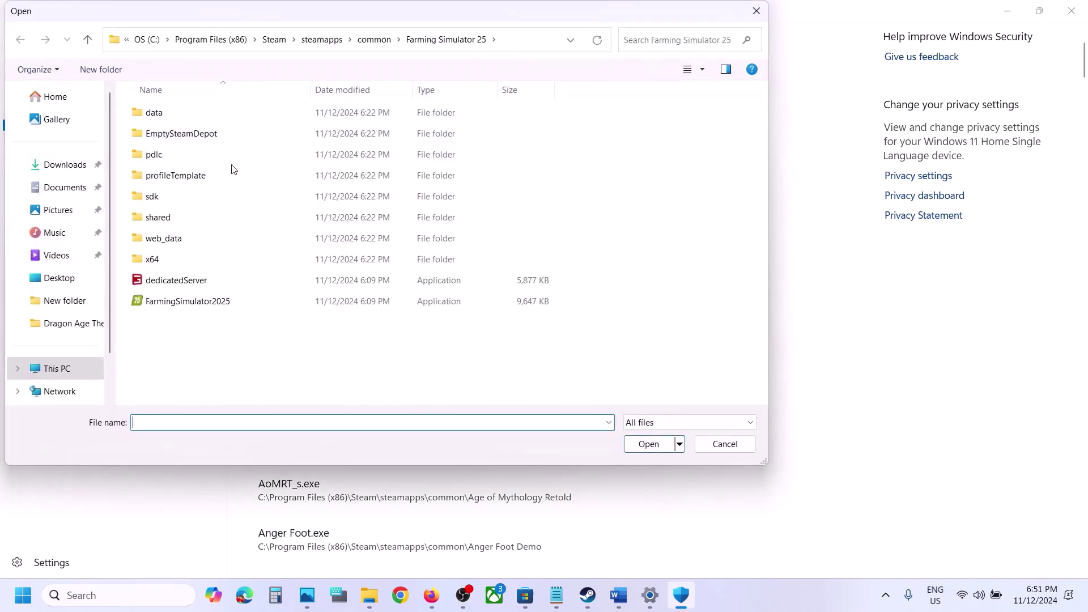
{"action": "left_click", "coordinate": [154, 266]}
{"action": "double_click", "coordinate": [179, 264]}
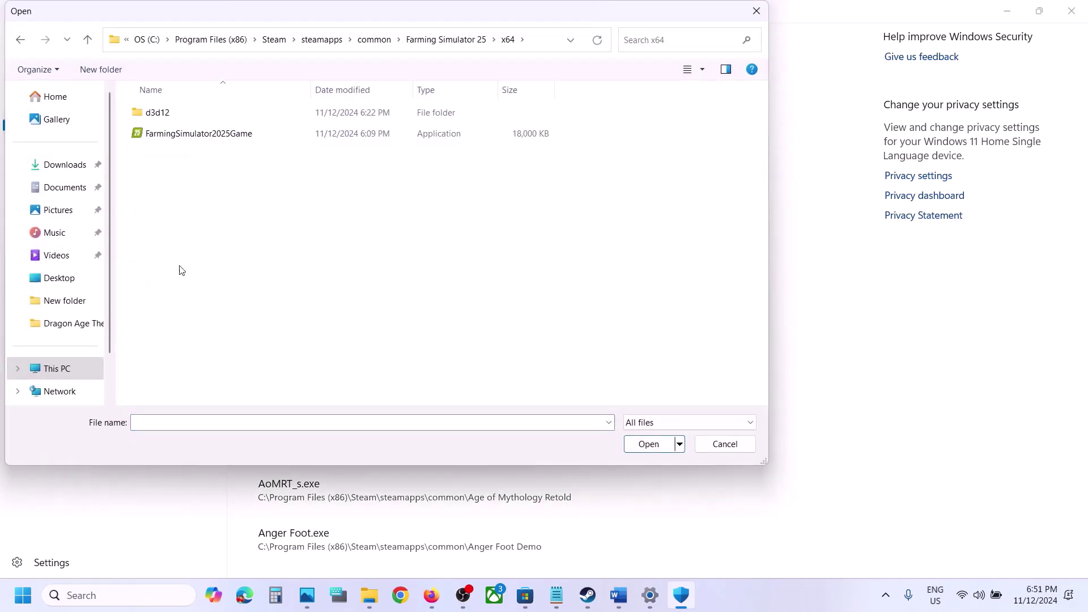
{"action": "left_click", "coordinate": [181, 135]}
{"action": "left_click", "coordinate": [656, 446]}
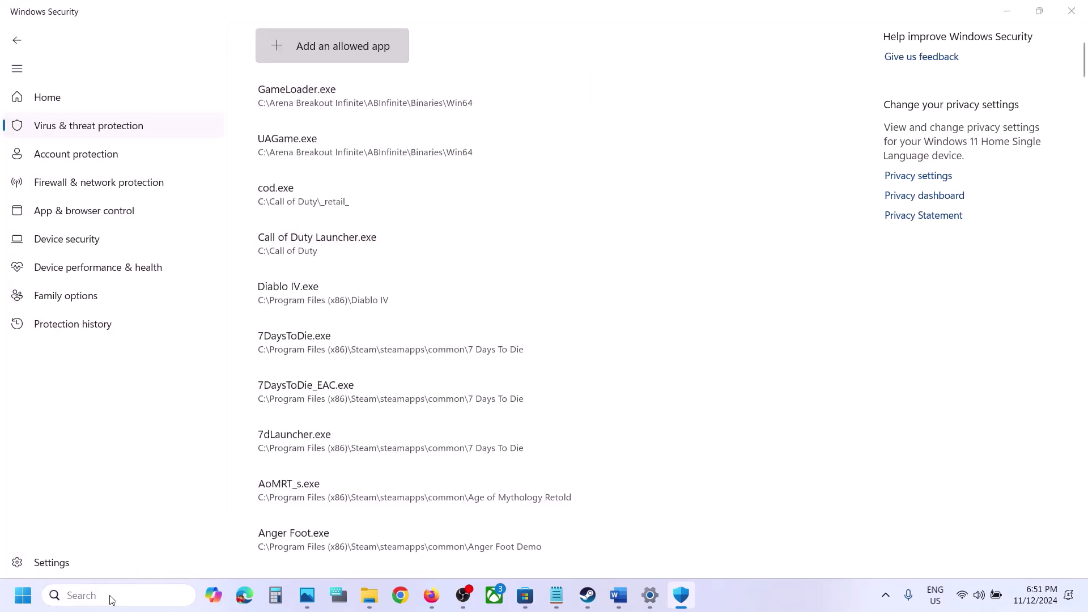
Open Control Panel > System and Security > Windows Defender Firewall allowed apps and unlock editing
{"action": "left_click", "coordinate": [112, 595]}
{"action": "type", "text": "ontrol"}
{"action": "key", "text": "Return"}
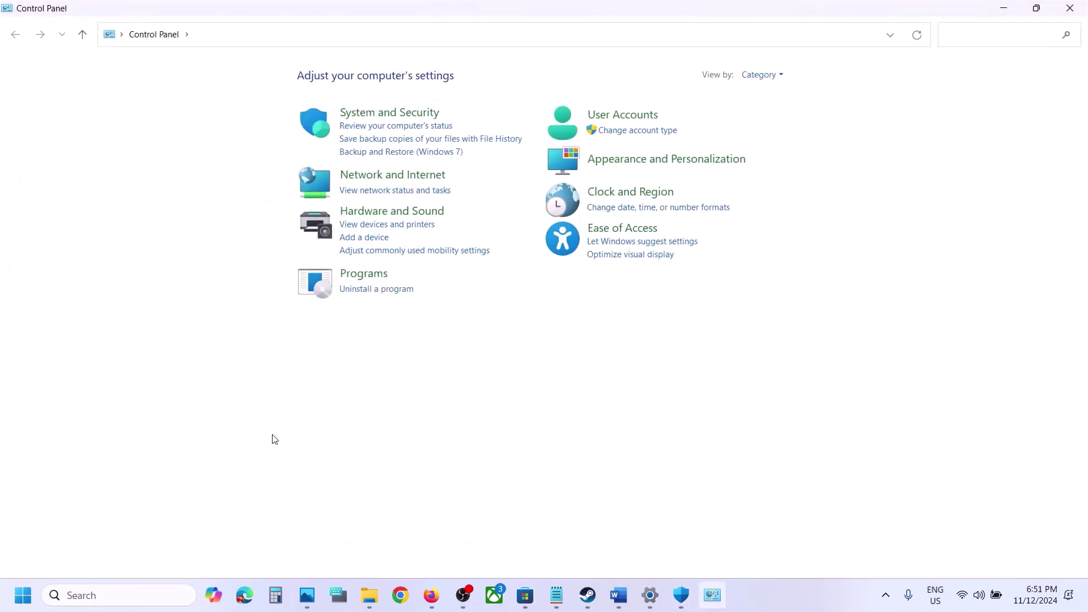
{"action": "left_click", "coordinate": [391, 118]}
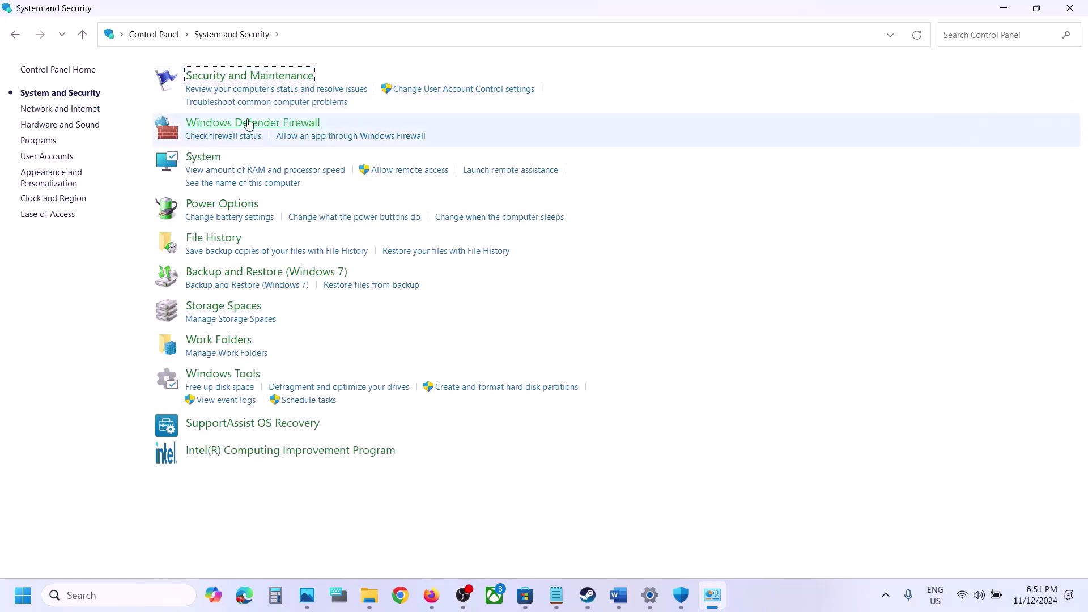
{"action": "left_click", "coordinate": [249, 124]}
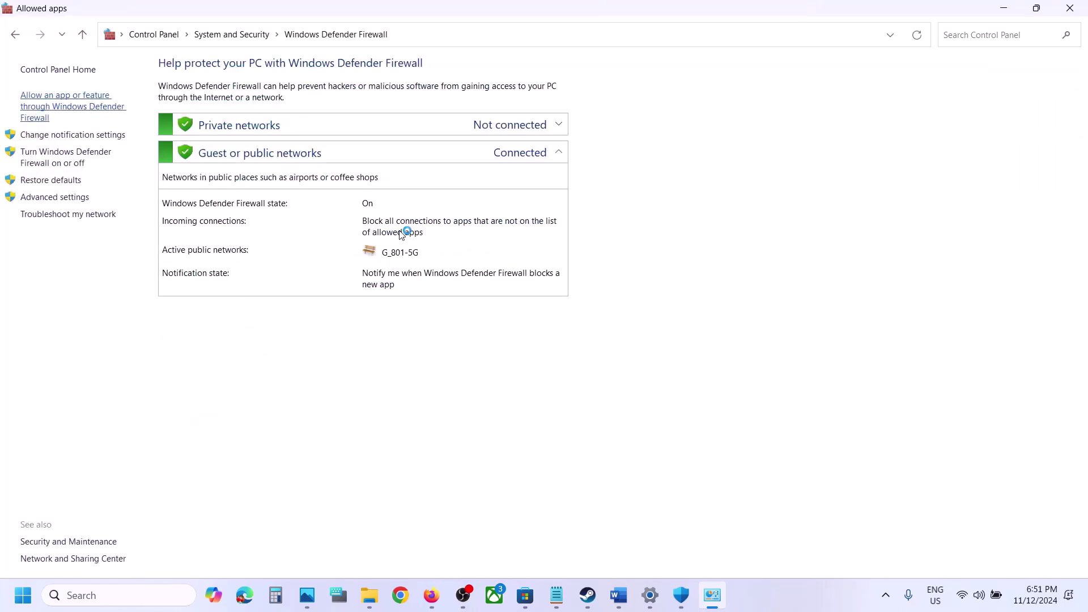
{"action": "left_click", "coordinate": [724, 113]}
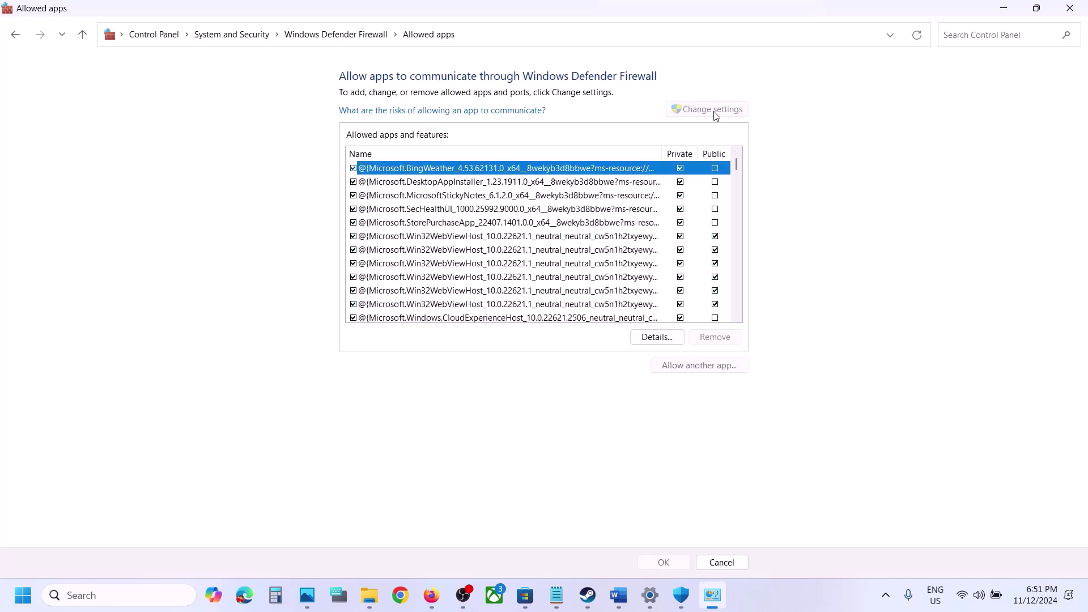
Start adding a firewall app and browse to C:\Program Files (x86)\Steam
{"action": "left_click", "coordinate": [710, 367]}
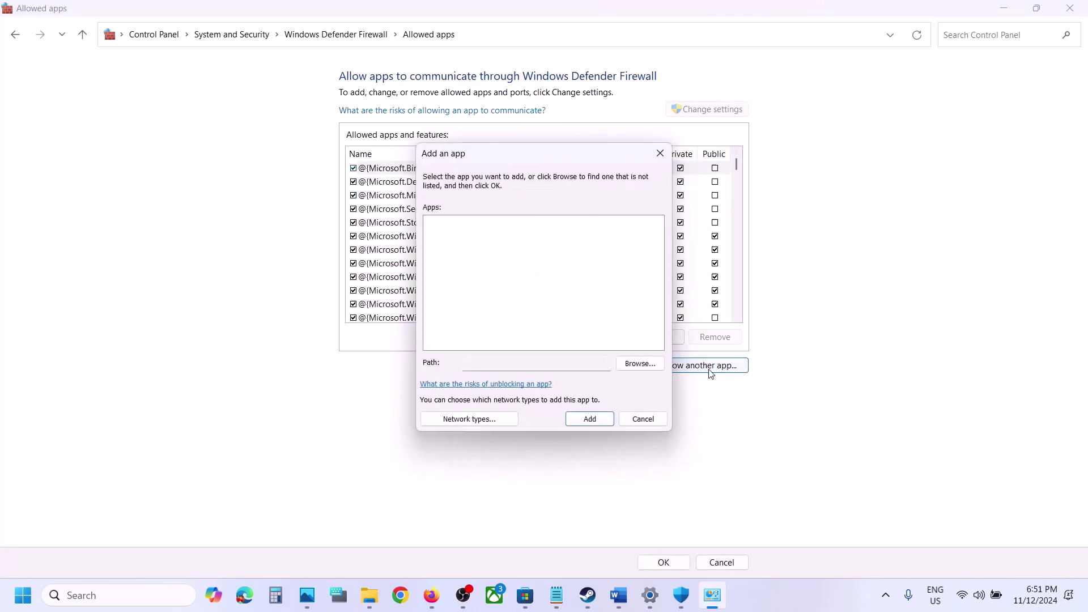
{"action": "left_click", "coordinate": [634, 370]}
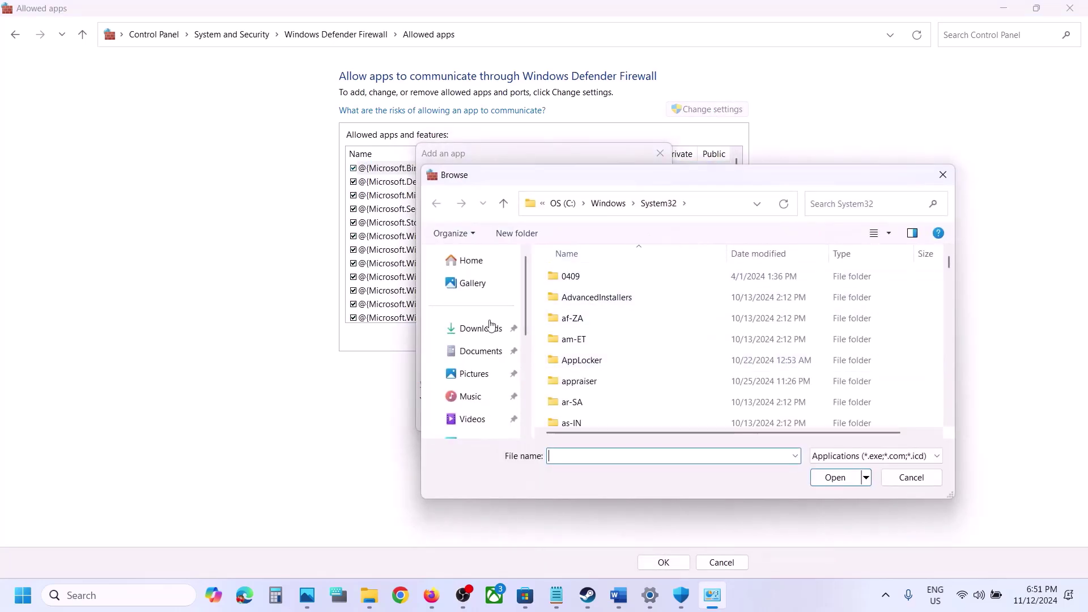
{"action": "scroll", "coordinate": [470, 391], "scroll_direction": "down", "scroll_amount": 2}
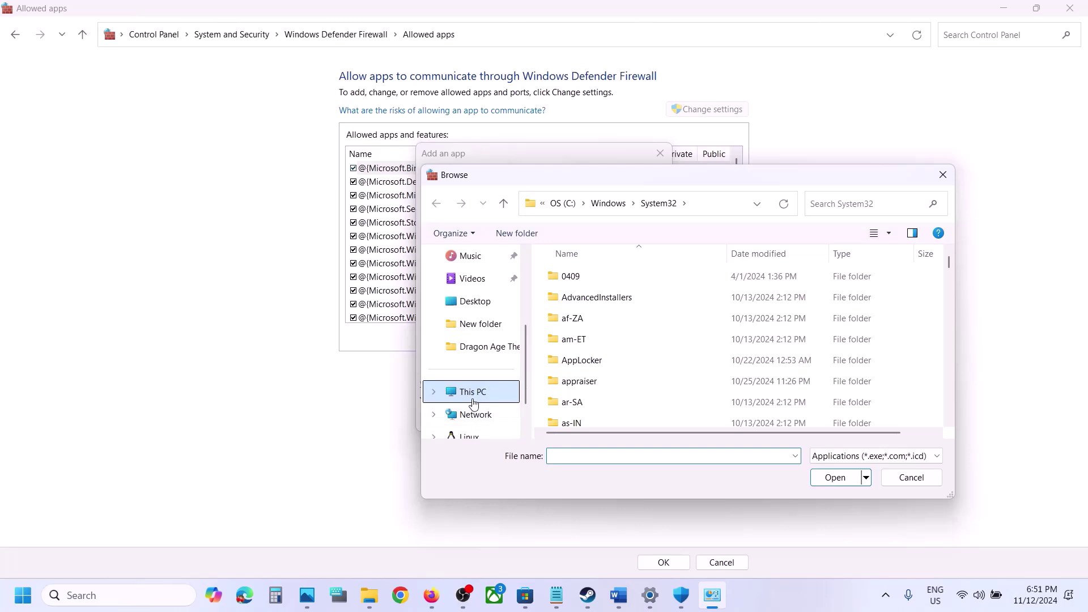
{"action": "left_click", "coordinate": [473, 392]}
{"action": "double_click", "coordinate": [640, 288]}
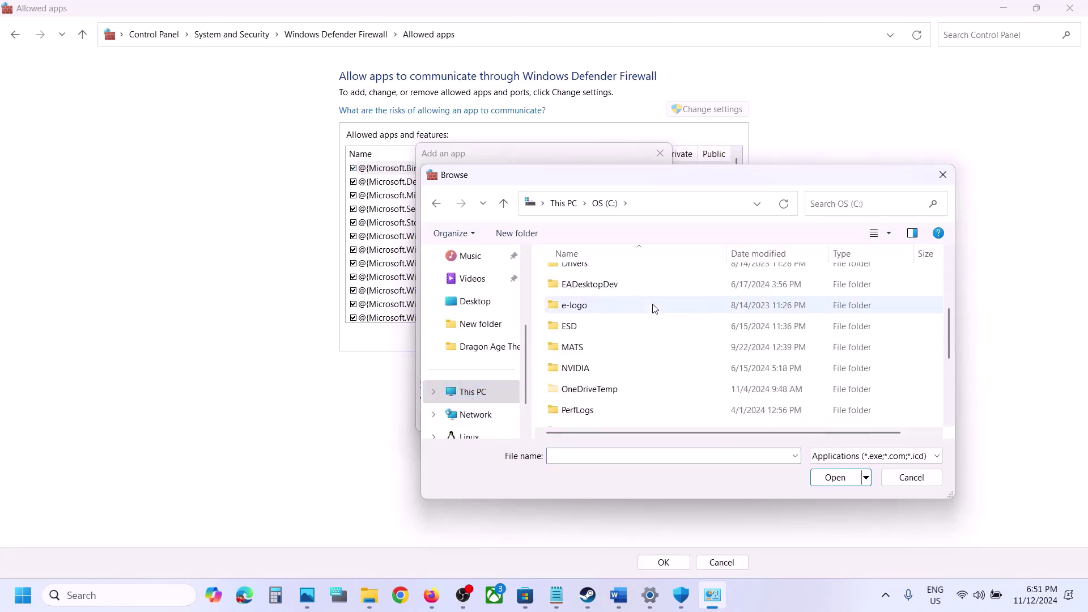
{"action": "double_click", "coordinate": [608, 416]}
{"action": "scroll", "coordinate": [604, 408], "scroll_direction": "down", "scroll_amount": 4}
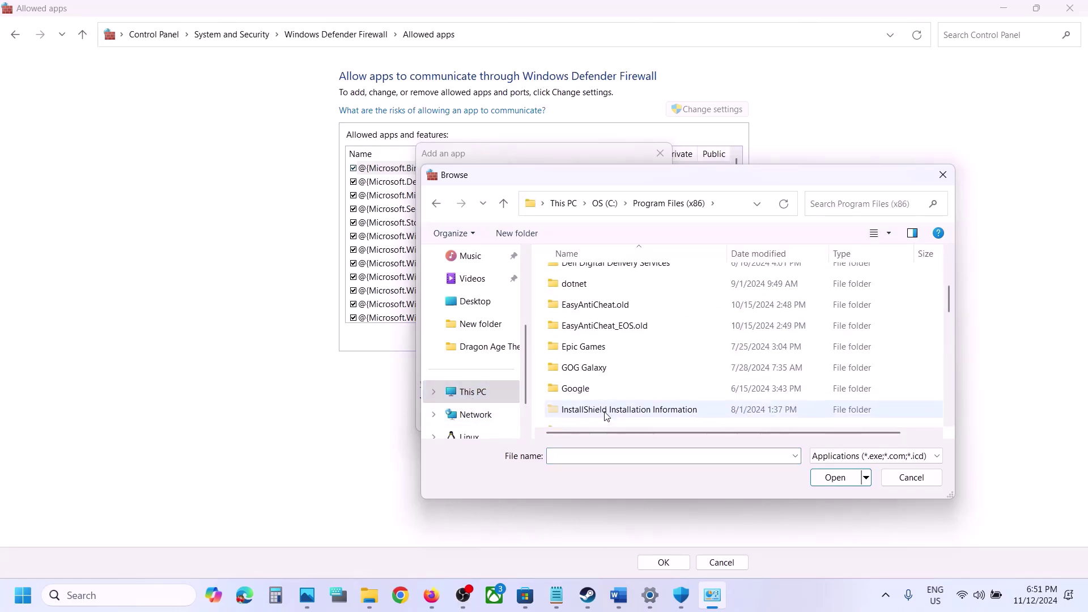
{"action": "scroll", "coordinate": [597, 386], "scroll_direction": "down", "scroll_amount": 3}
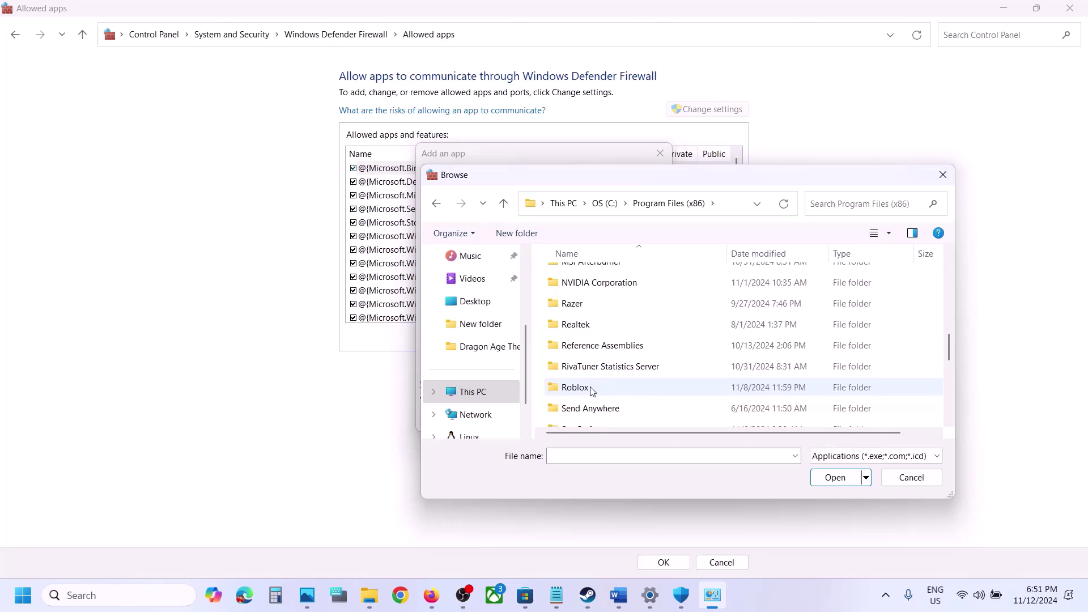
{"action": "scroll", "coordinate": [591, 391], "scroll_direction": "down", "scroll_amount": 2}
{"action": "double_click", "coordinate": [572, 364]}
Add FarmingSimulator2025 from steamapps\common\Farming Simulator 25, dismissing the already-in-list error
{"action": "scroll", "coordinate": [586, 364], "scroll_direction": "down", "scroll_amount": 4}
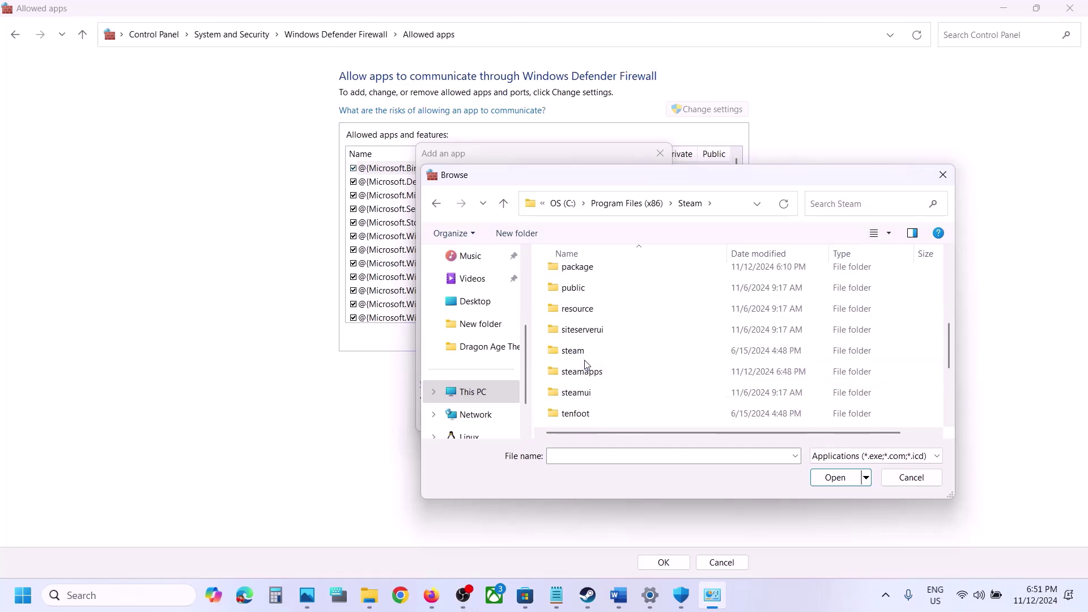
{"action": "scroll", "coordinate": [587, 365], "scroll_direction": "down", "scroll_amount": 2}
{"action": "double_click", "coordinate": [594, 287]}
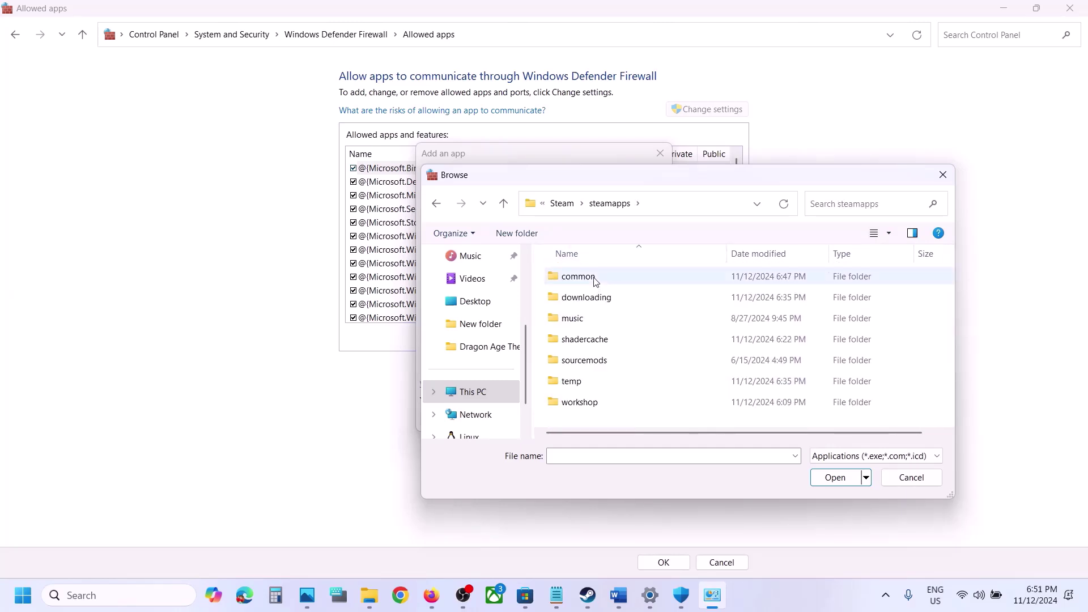
{"action": "double_click", "coordinate": [595, 280]}
{"action": "scroll", "coordinate": [661, 337], "scroll_direction": "down", "scroll_amount": 1}
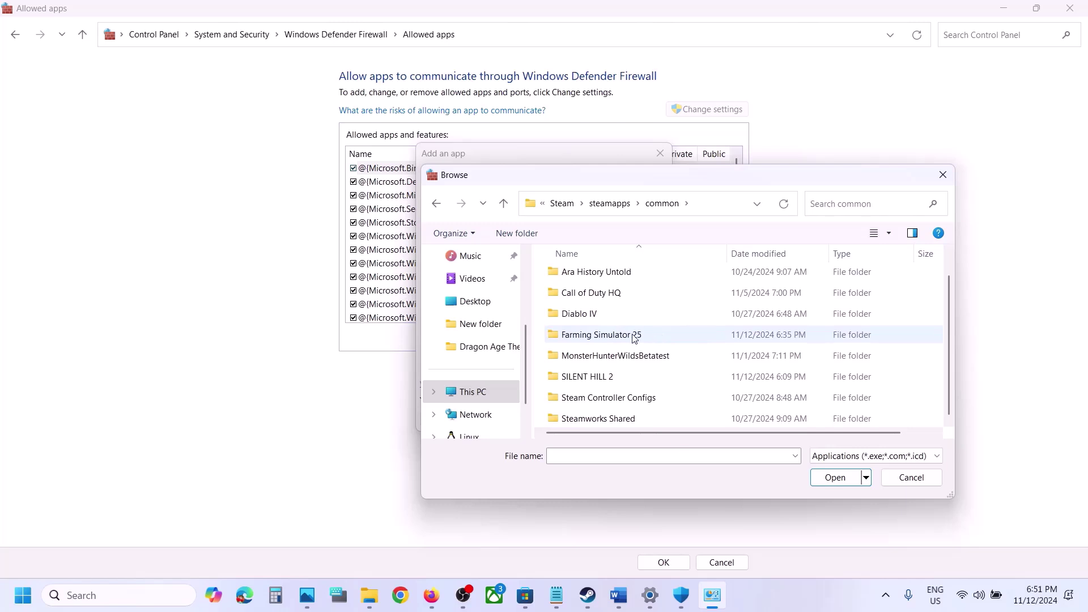
{"action": "double_click", "coordinate": [635, 336]}
{"action": "scroll", "coordinate": [618, 369], "scroll_direction": "down", "scroll_amount": 1}
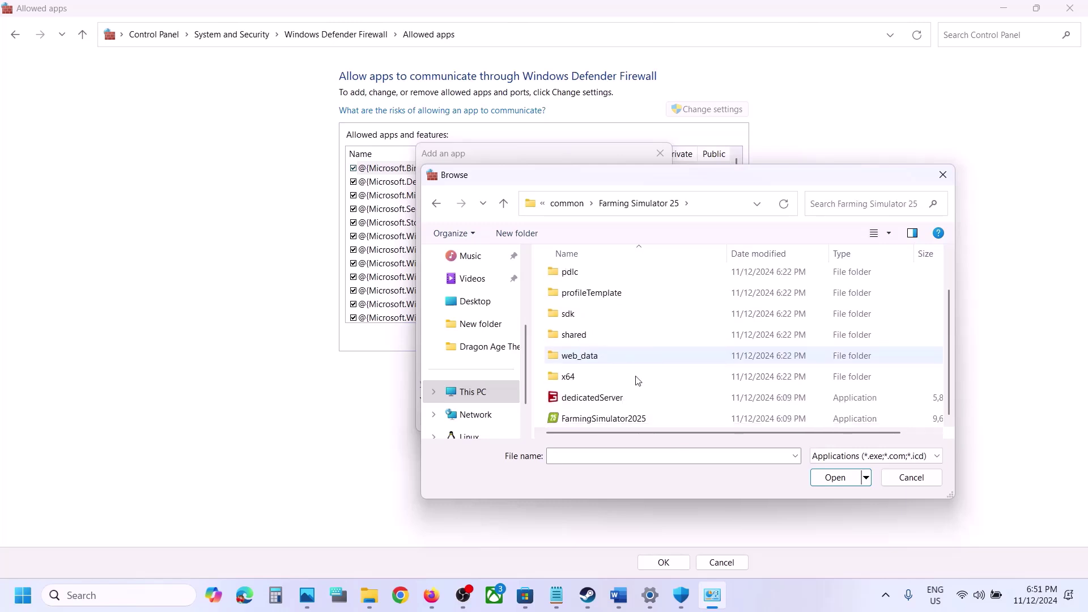
{"action": "left_click", "coordinate": [612, 419]}
{"action": "left_click", "coordinate": [835, 477]}
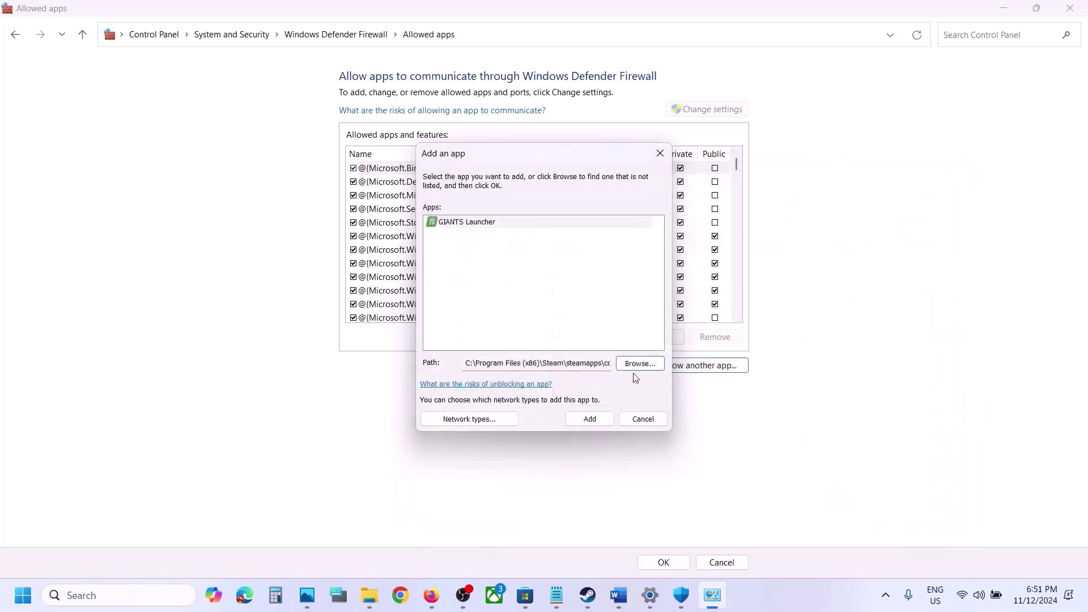
{"action": "left_click", "coordinate": [598, 422]}
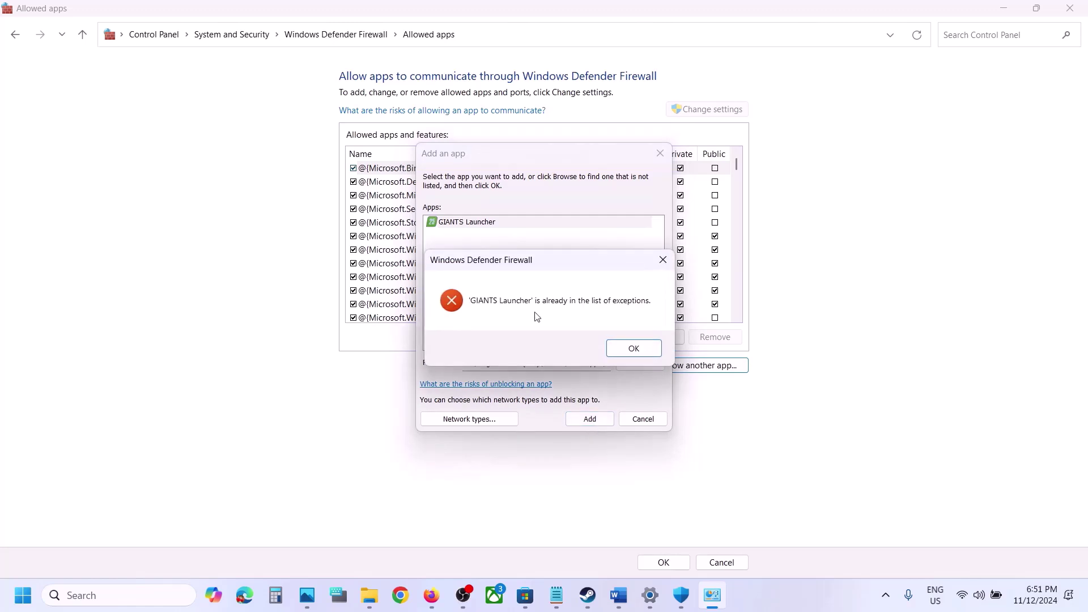
{"action": "left_click", "coordinate": [622, 355]}
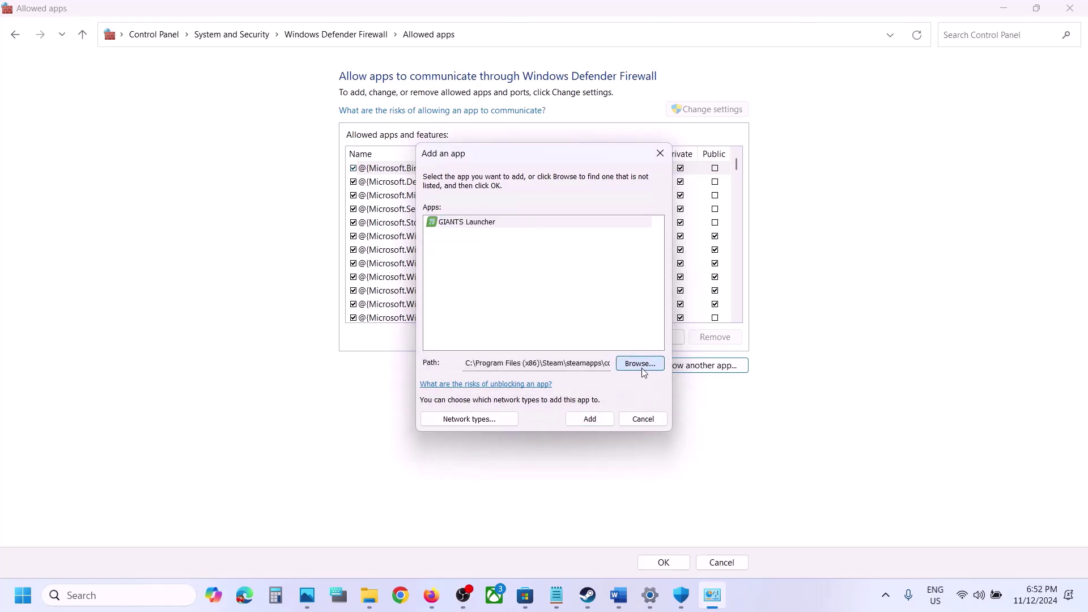
Add x64\FarmingSimulator2025Game as GIANTS Engine 10.0.0 and save the allowed apps list
{"action": "left_click", "coordinate": [642, 366]}
{"action": "scroll", "coordinate": [624, 351], "scroll_direction": "down", "scroll_amount": 1}
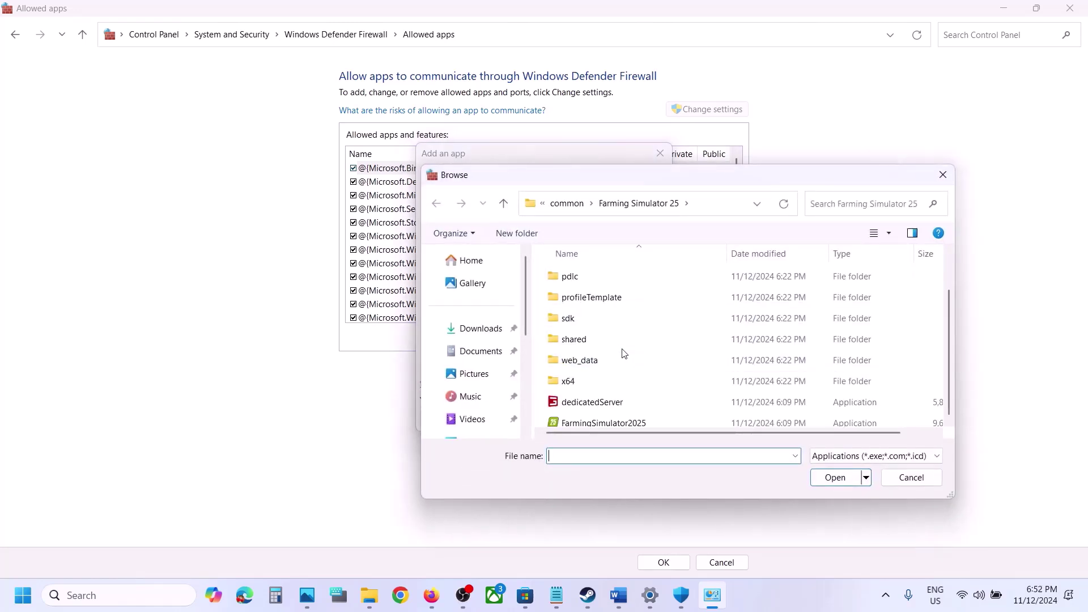
{"action": "double_click", "coordinate": [575, 377]}
{"action": "left_click", "coordinate": [589, 297]}
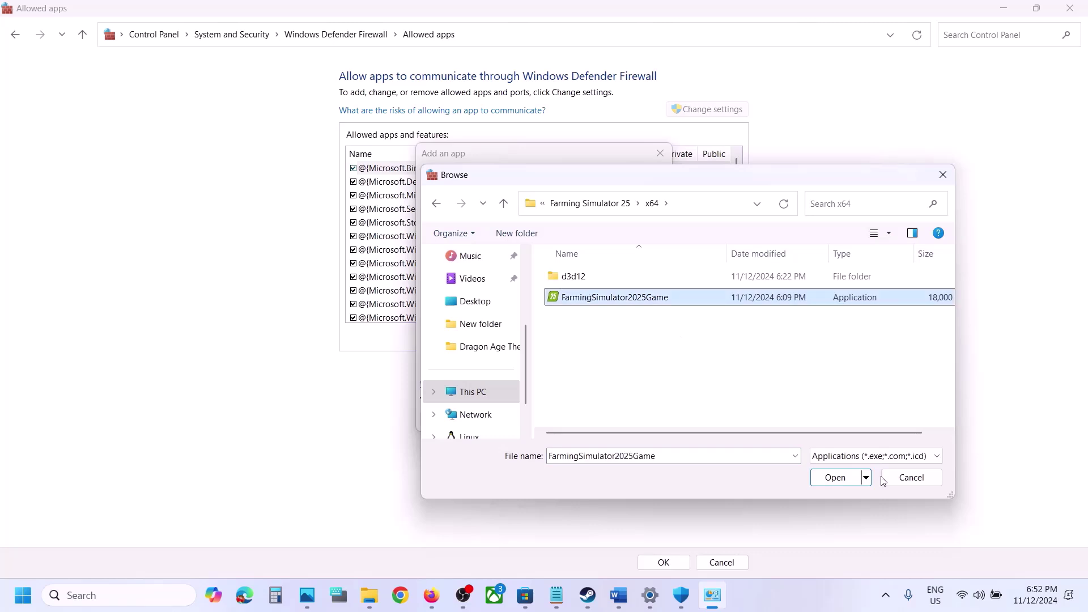
{"action": "left_click", "coordinate": [835, 477]}
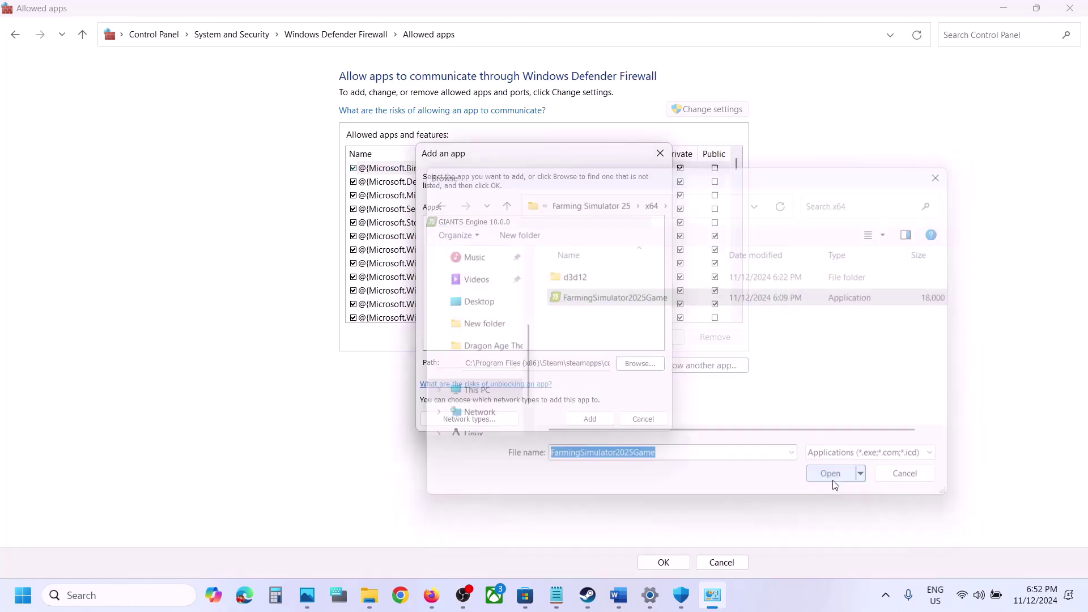
{"action": "left_click", "coordinate": [591, 423]}
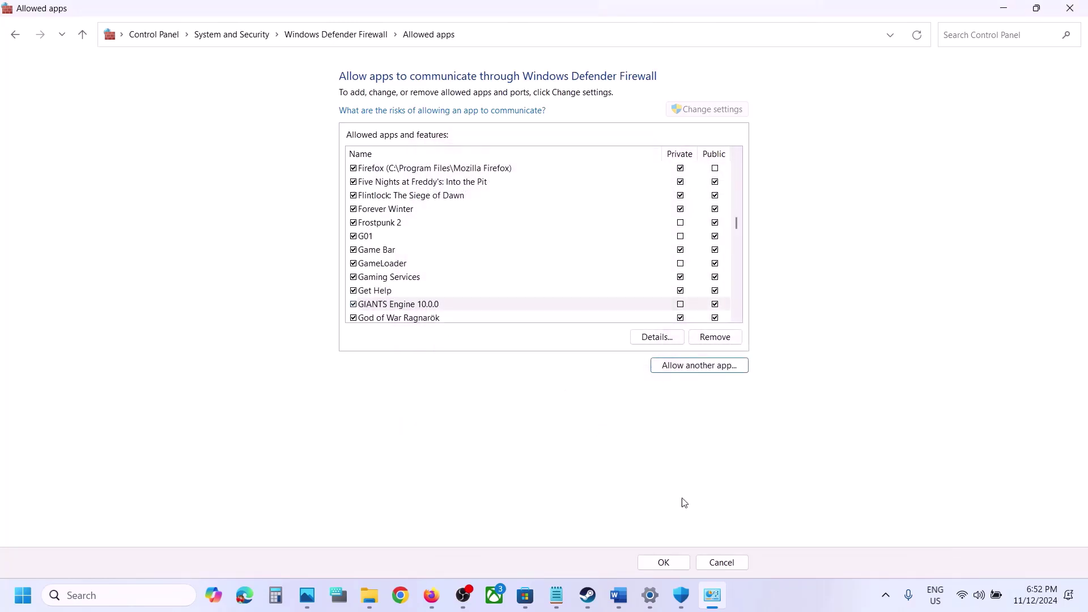
{"action": "left_click", "coordinate": [663, 563]}
Close the firewall Control Panel, Windows Security and Settings windows
{"action": "left_click", "coordinate": [1062, 11]}
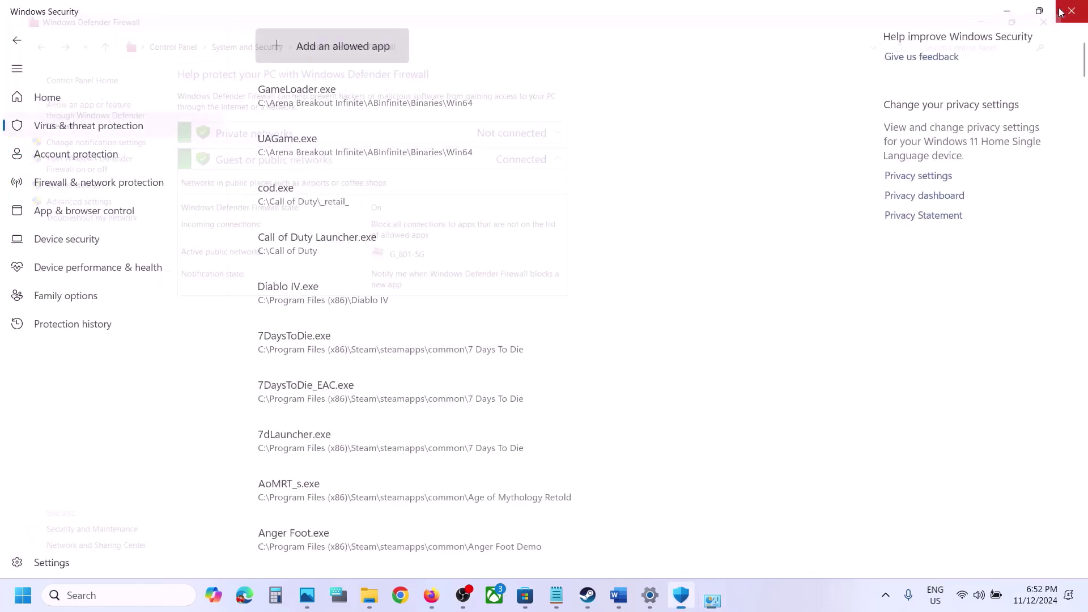
{"action": "left_click", "coordinate": [1062, 11]}
{"action": "left_click", "coordinate": [1061, 11]}
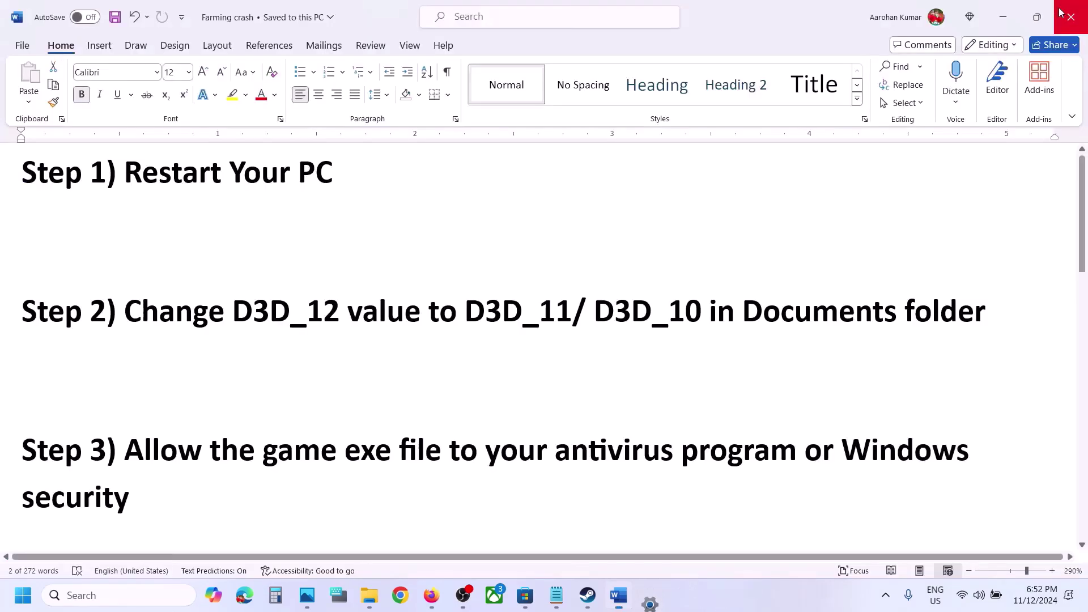
Highlight Step 4's 'create a backup first' text in the Word notes
{"action": "scroll", "coordinate": [312, 400], "scroll_direction": "down", "scroll_amount": 3}
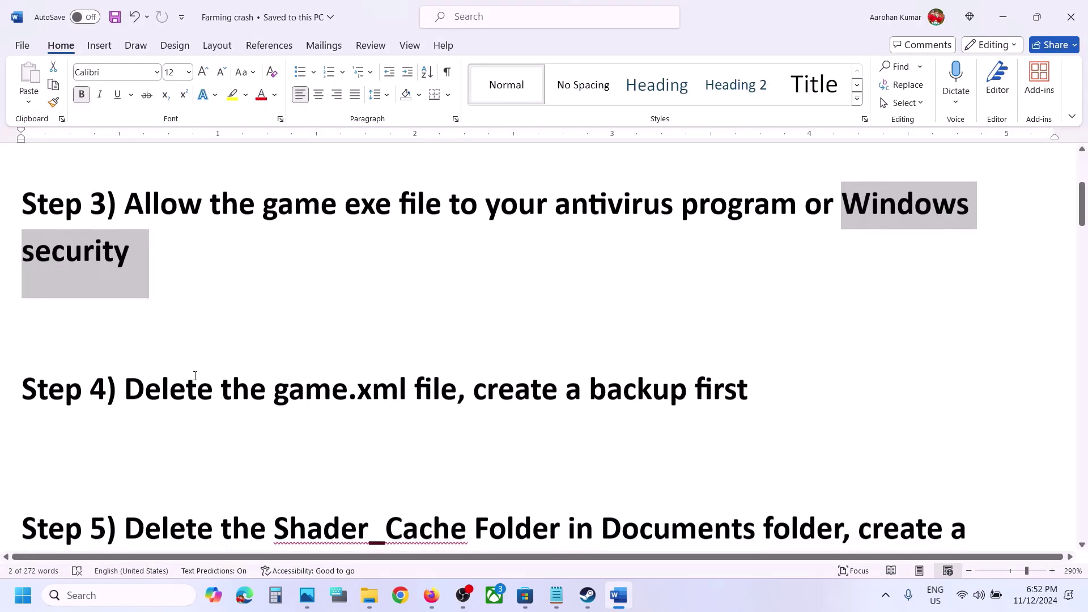
{"action": "scroll", "coordinate": [335, 518], "scroll_direction": "up", "scroll_amount": 2}
{"action": "scroll", "coordinate": [335, 517], "scroll_direction": "down", "scroll_amount": 1}
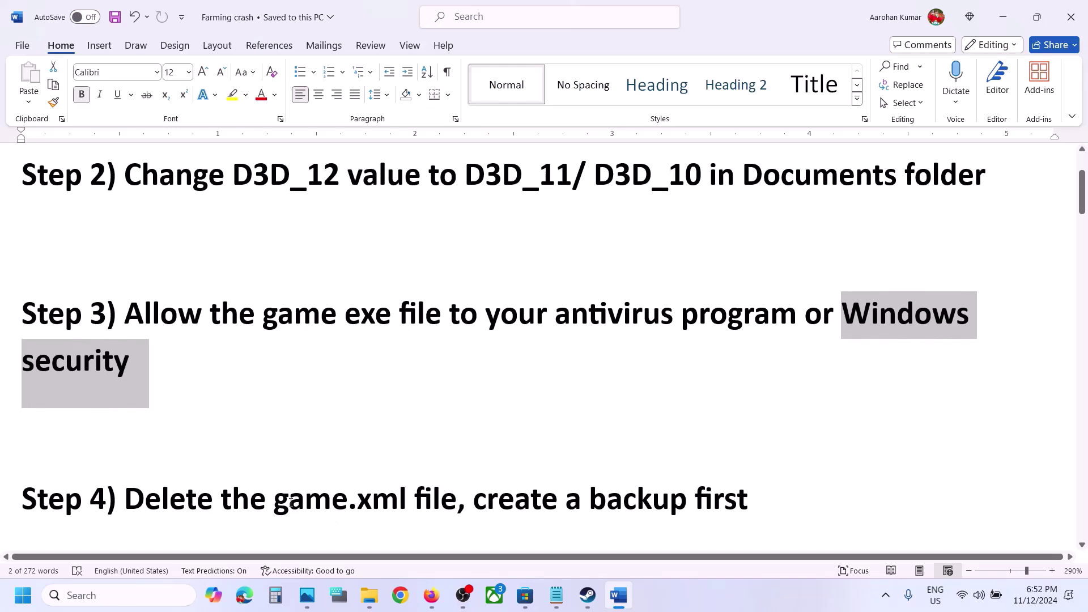
{"action": "left_click_drag", "start_coordinate": [281, 503], "coordinate": [742, 503]}
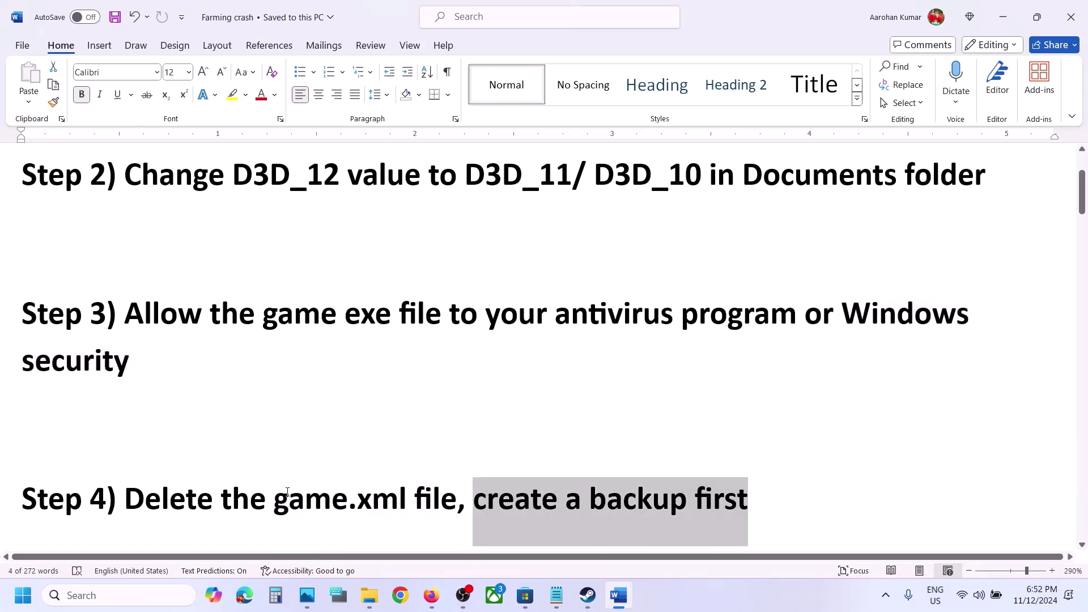
Return to Documents > My Games > FarmingSimulator2025 in File Explorer and select the game file
{"action": "mouse_move", "coordinate": [369, 595]}
{"action": "left_click", "coordinate": [439, 551]}
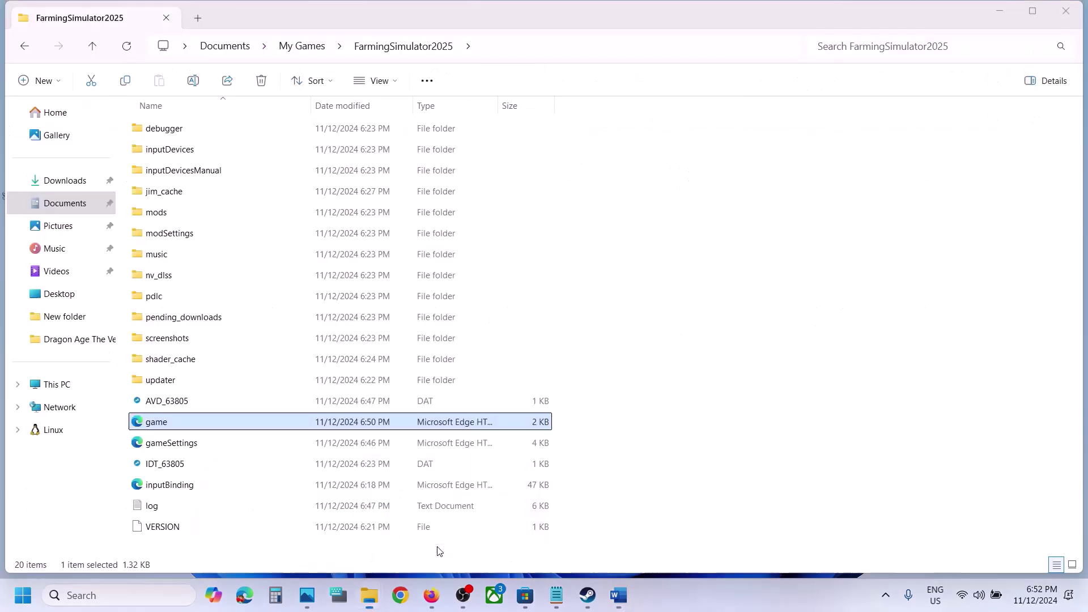
{"action": "left_click", "coordinate": [99, 204]}
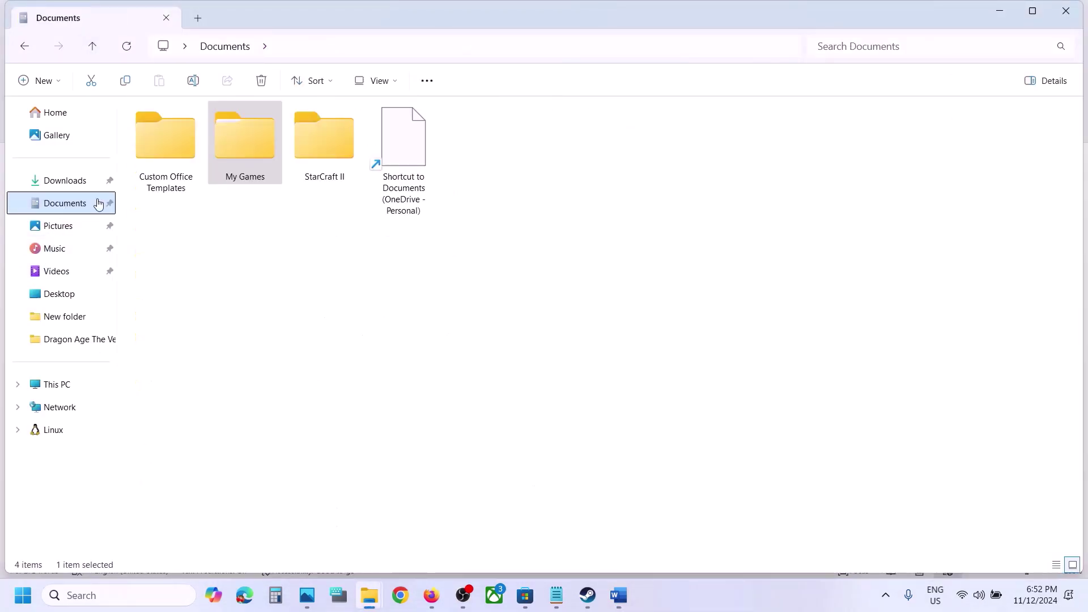
{"action": "double_click", "coordinate": [244, 157]}
{"action": "left_click", "coordinate": [194, 134]}
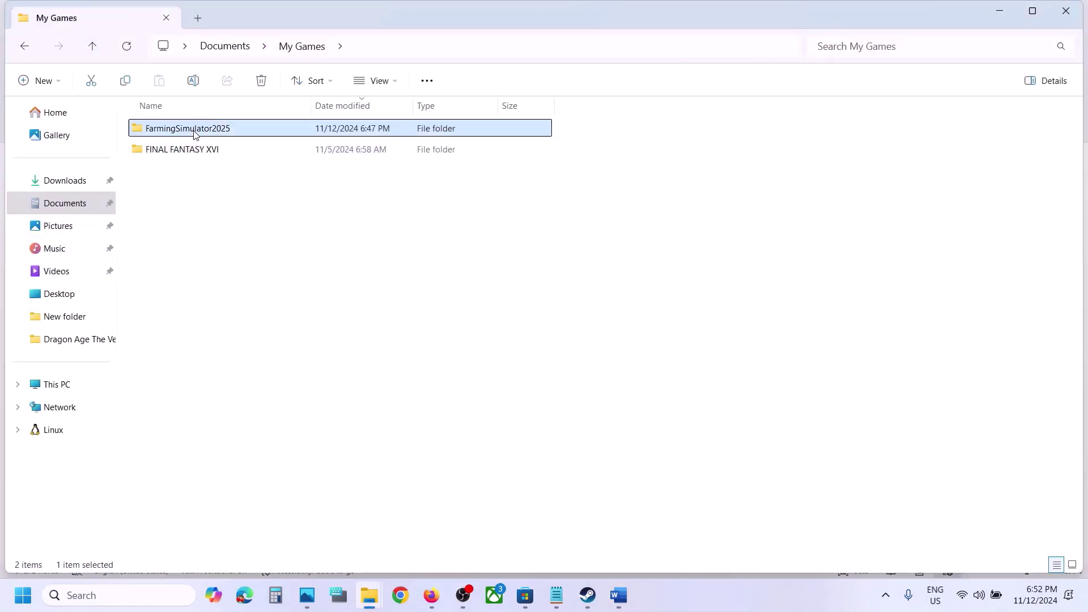
{"action": "double_click", "coordinate": [195, 134]}
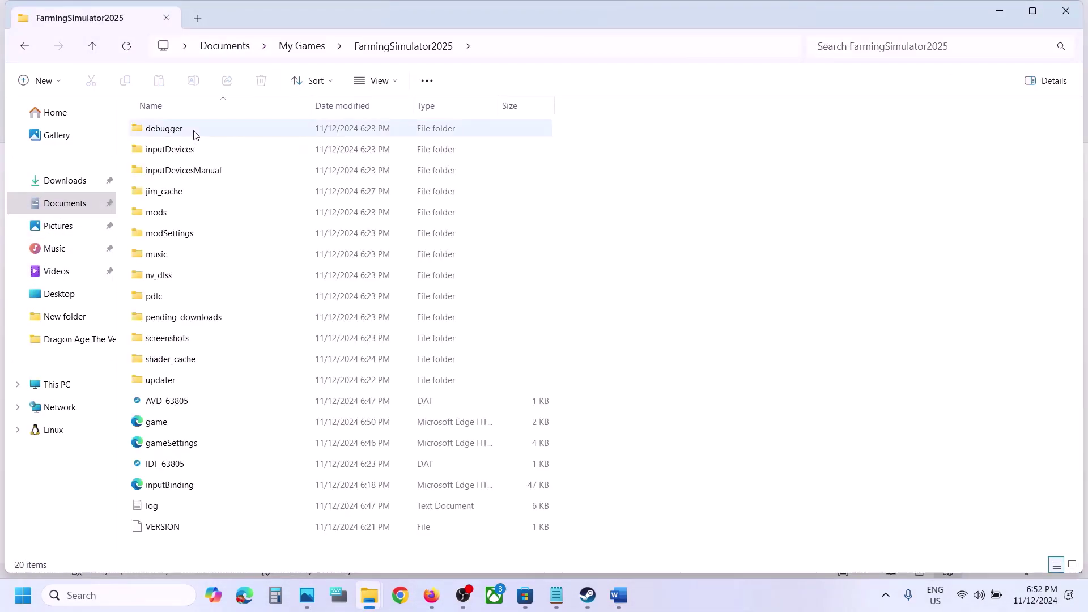
{"action": "left_click", "coordinate": [147, 422]}
Copy the game file and paste a backup onto the desktop
{"action": "right_click", "coordinate": [182, 424]}
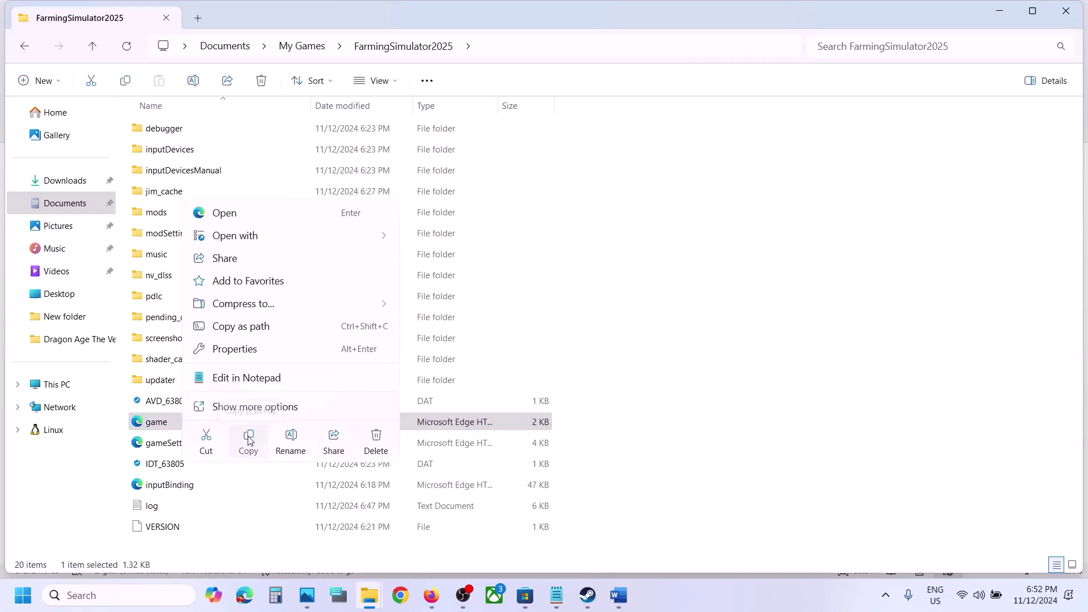
{"action": "left_click", "coordinate": [250, 442]}
{"action": "key", "text": "super+d"}
{"action": "left_click", "coordinate": [216, 236]}
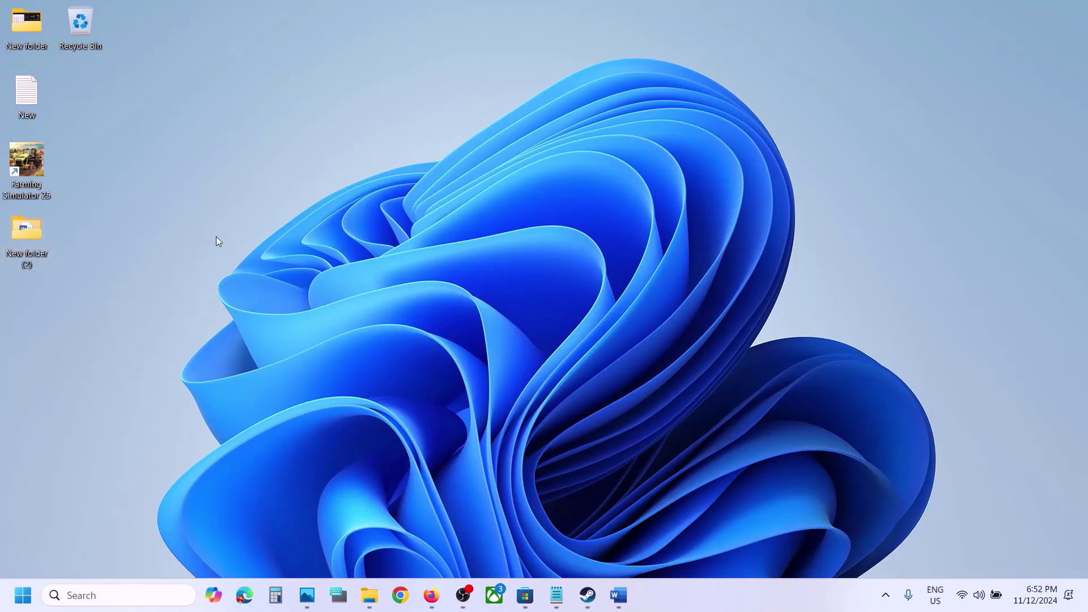
{"action": "key", "text": "ctrl+v"}
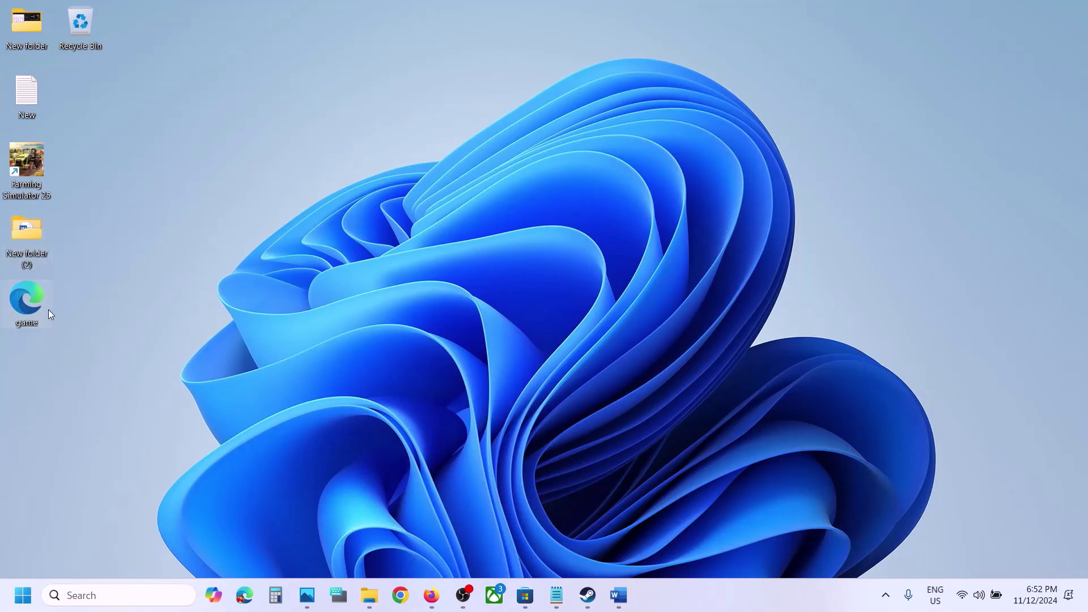
Delete the original game file from FarmingSimulator2025 and close File Explorer
{"action": "mouse_move", "coordinate": [369, 595]}
{"action": "left_click", "coordinate": [433, 544]}
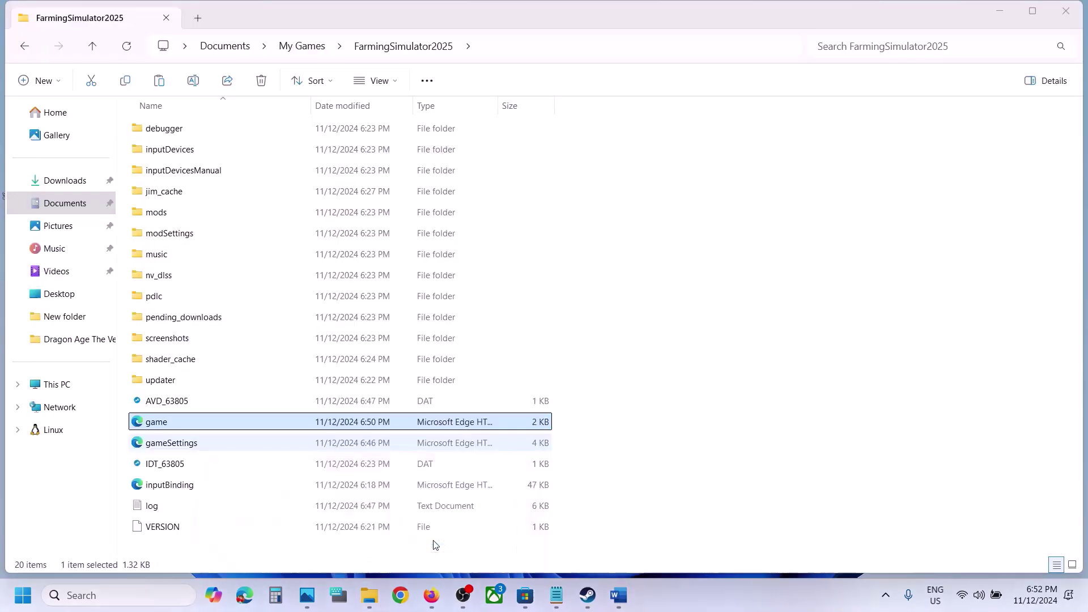
{"action": "right_click", "coordinate": [163, 424]}
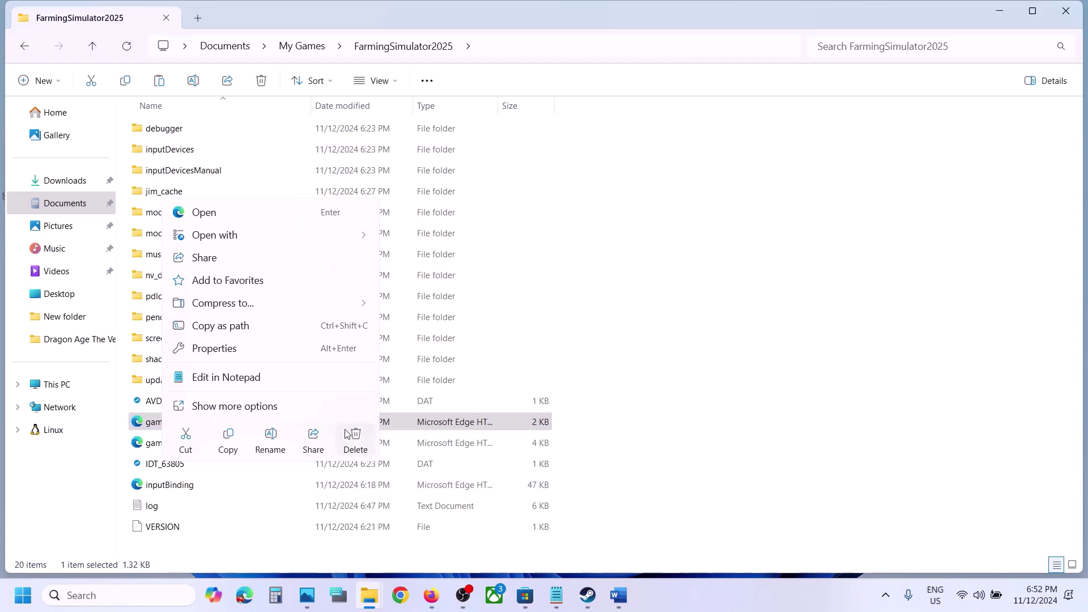
{"action": "left_click", "coordinate": [355, 440]}
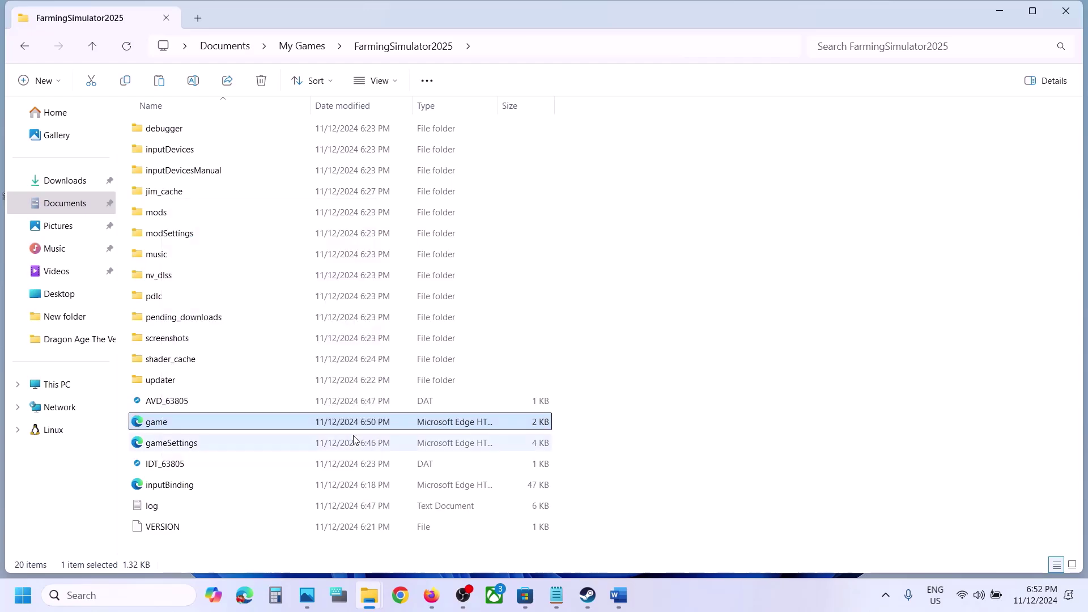
{"action": "left_click", "coordinate": [1067, 10]}
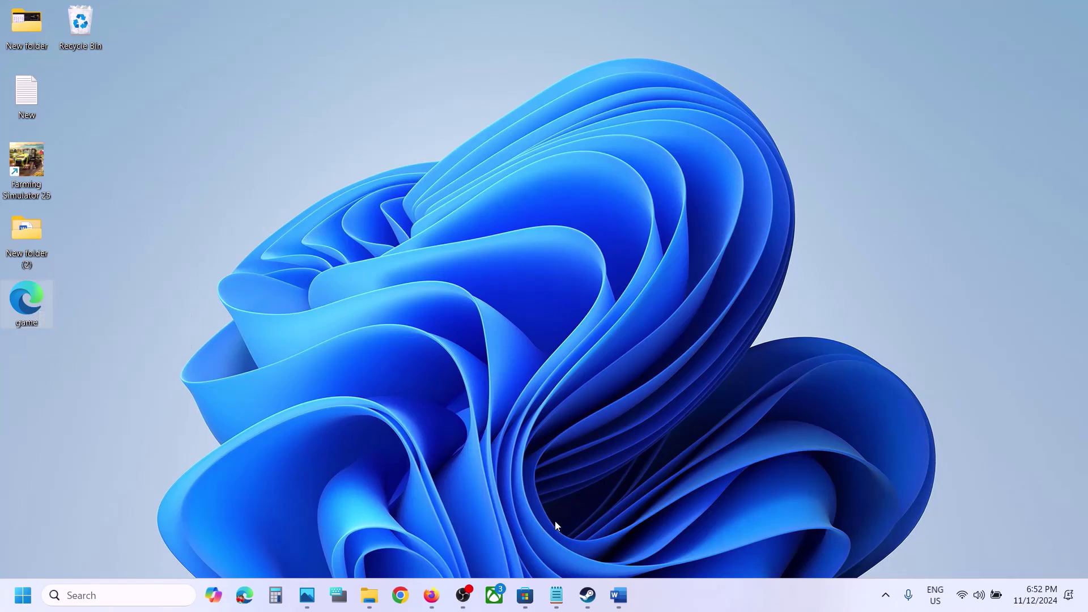
Highlight the Step 5 Shader_Cache instruction in Word and bring up File Explorer's pinned locations
{"action": "left_click", "coordinate": [588, 593]}
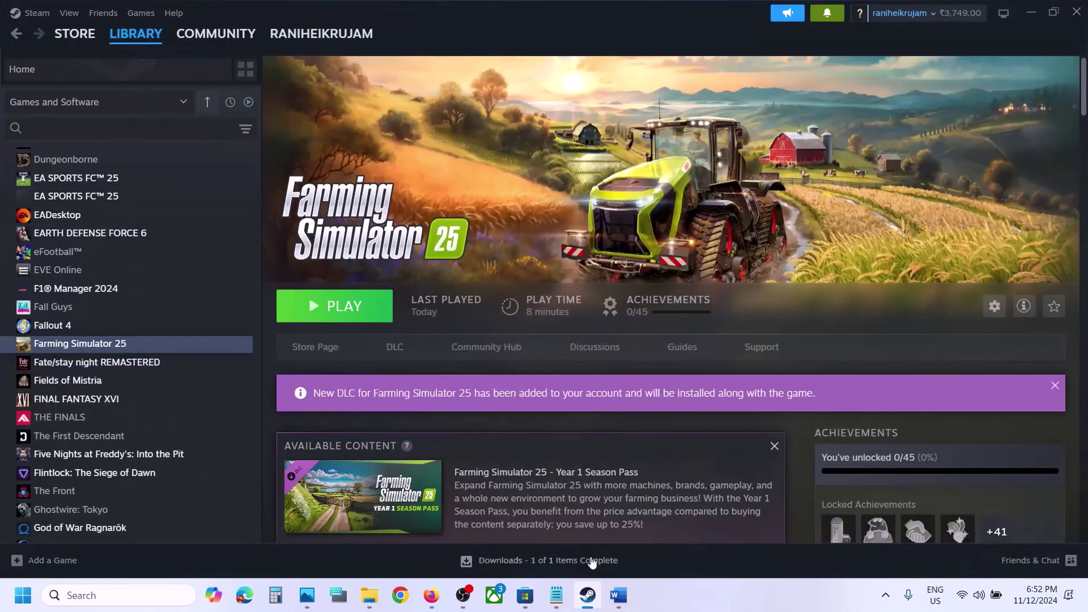
{"action": "left_click", "coordinate": [617, 593]}
{"action": "scroll", "coordinate": [410, 342], "scroll_direction": "down", "scroll_amount": 5}
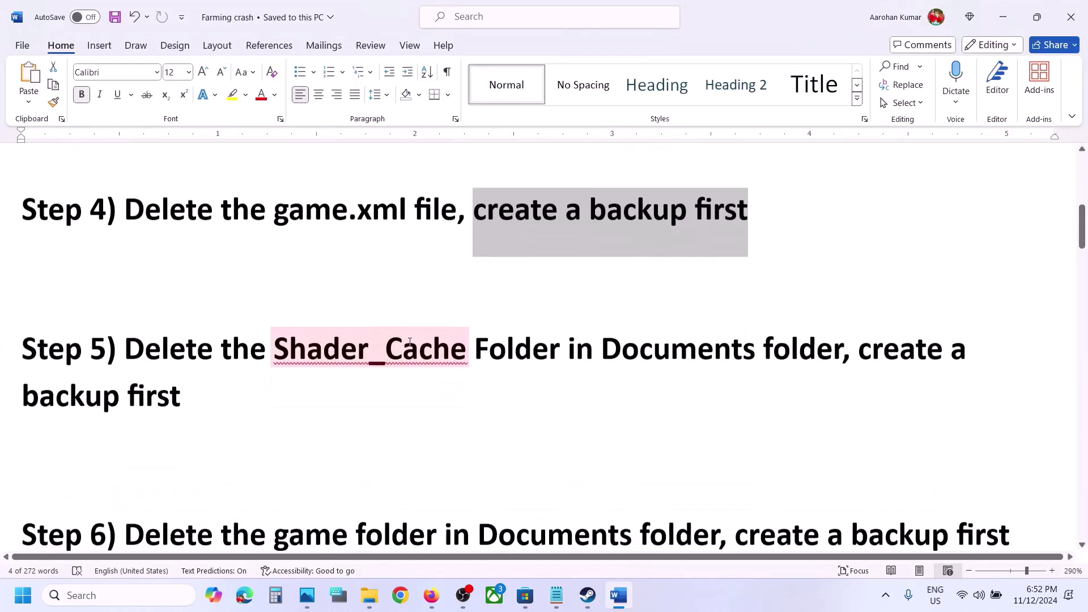
{"action": "scroll", "coordinate": [323, 360], "scroll_direction": "up", "scroll_amount": 1}
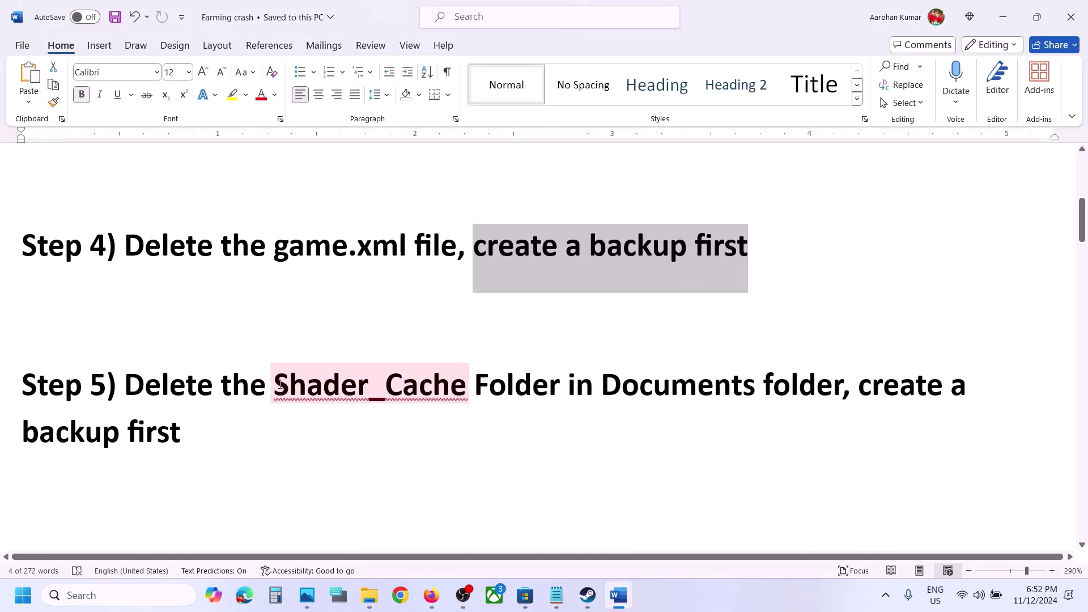
{"action": "left_click_drag", "start_coordinate": [280, 384], "coordinate": [758, 388]}
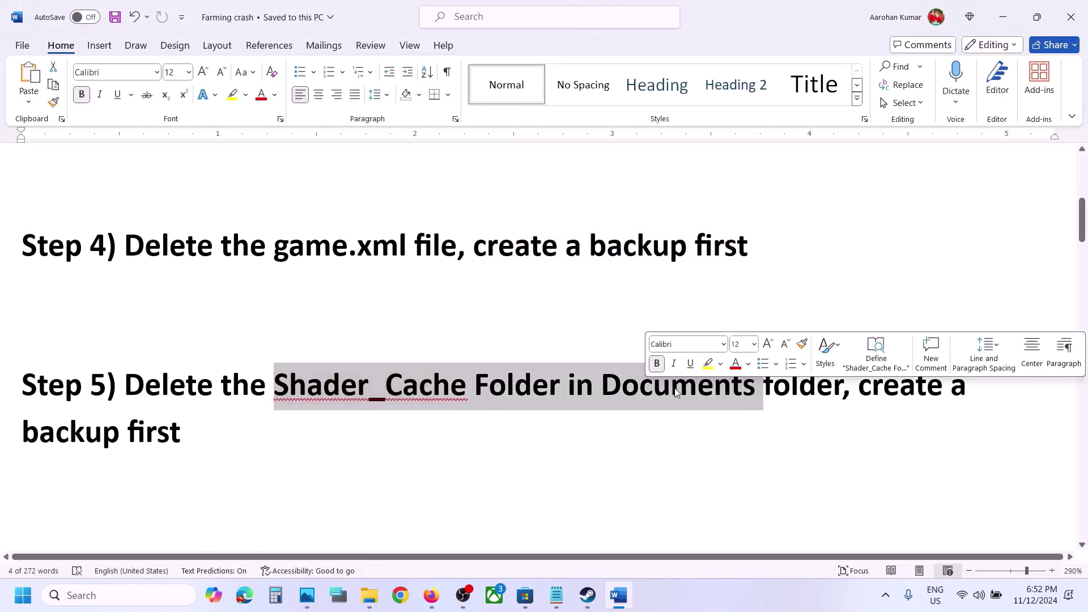
{"action": "right_click", "coordinate": [371, 598]}
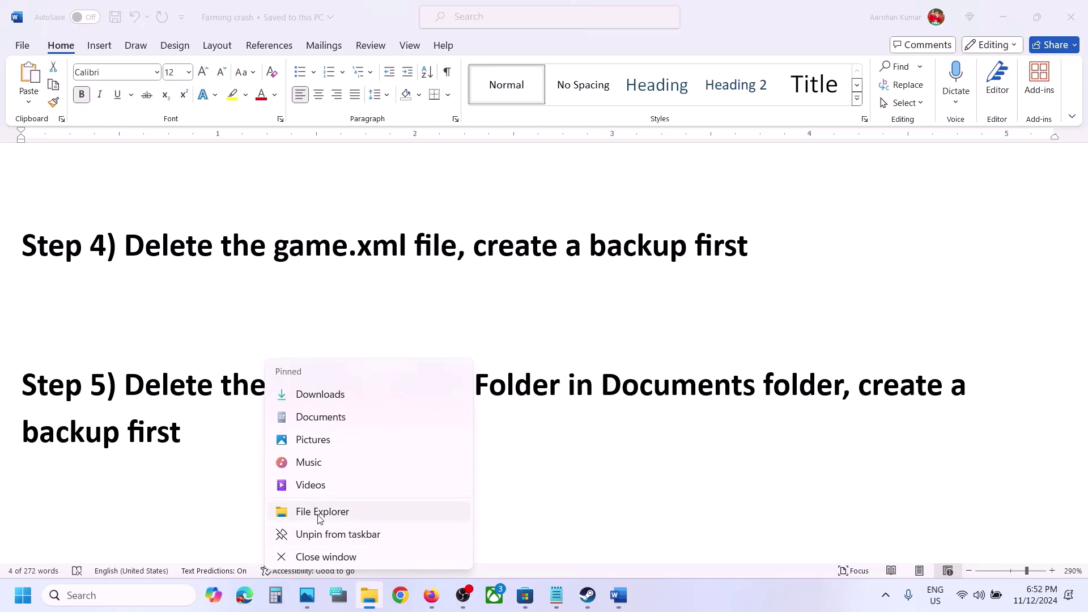
Open Documents > My Games > FarmingSimulator2025 in a new File Explorer window
{"action": "left_click", "coordinate": [319, 513]}
{"action": "left_click", "coordinate": [65, 204]}
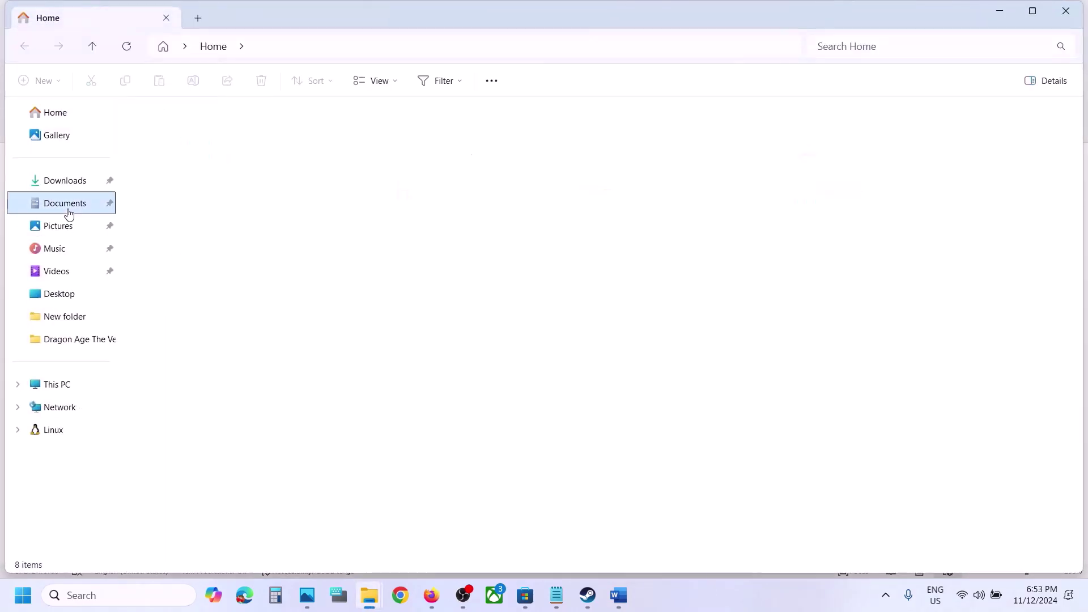
{"action": "double_click", "coordinate": [260, 144]}
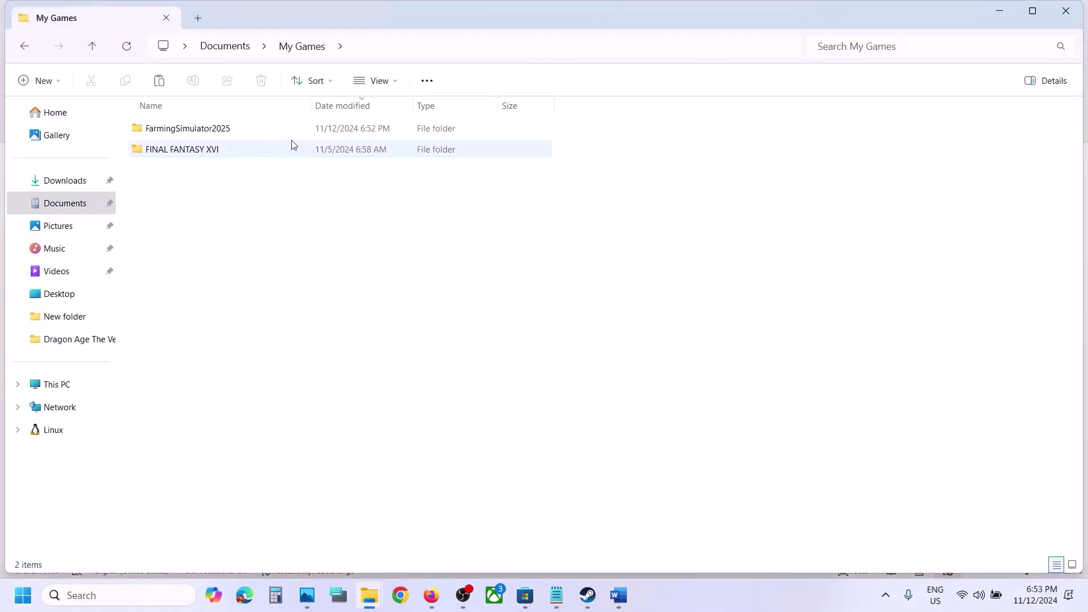
{"action": "double_click", "coordinate": [219, 128]}
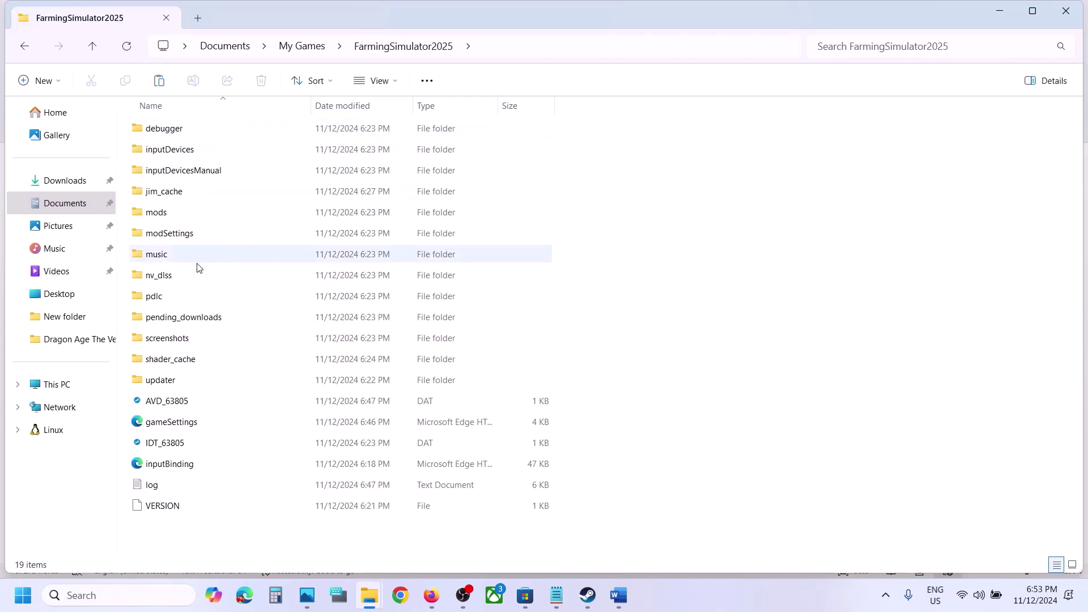
Copy the shader_cache folder and paste a backup onto the desktop
{"action": "left_click", "coordinate": [164, 362]}
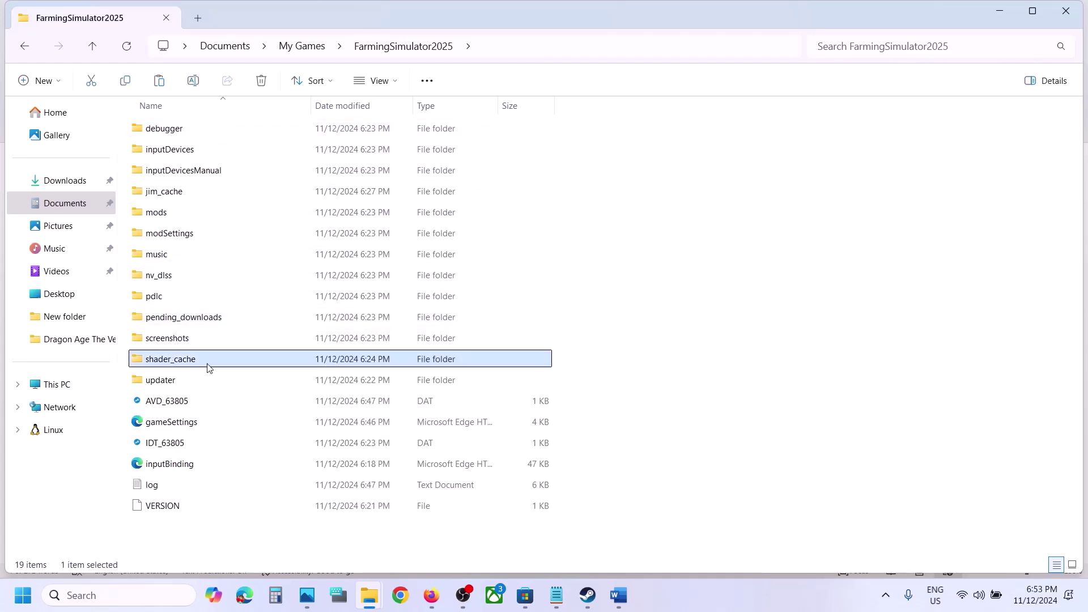
{"action": "right_click", "coordinate": [198, 363]}
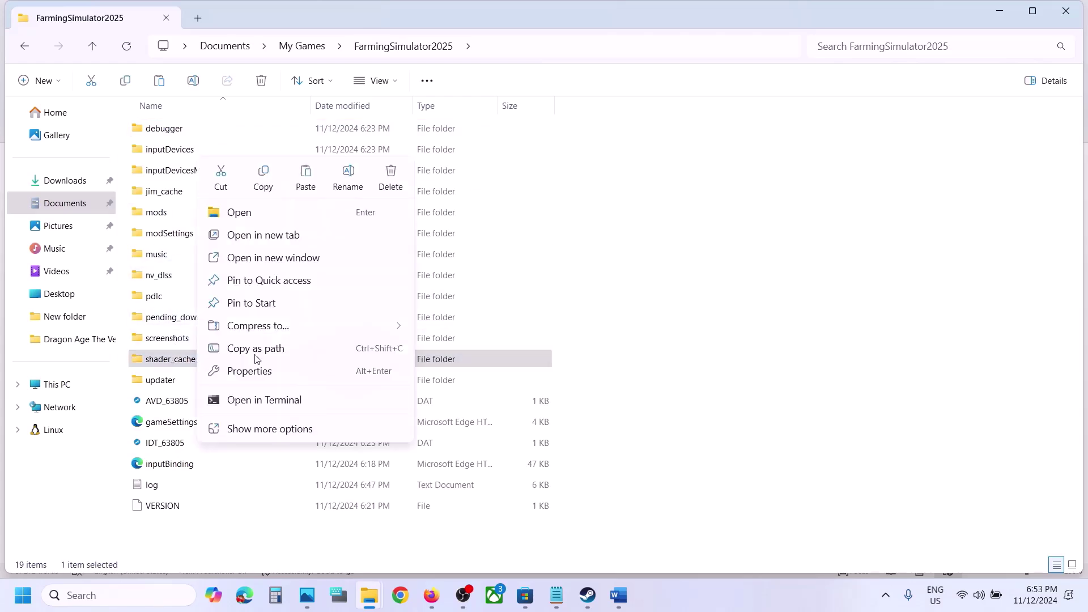
{"action": "left_click", "coordinate": [264, 177]}
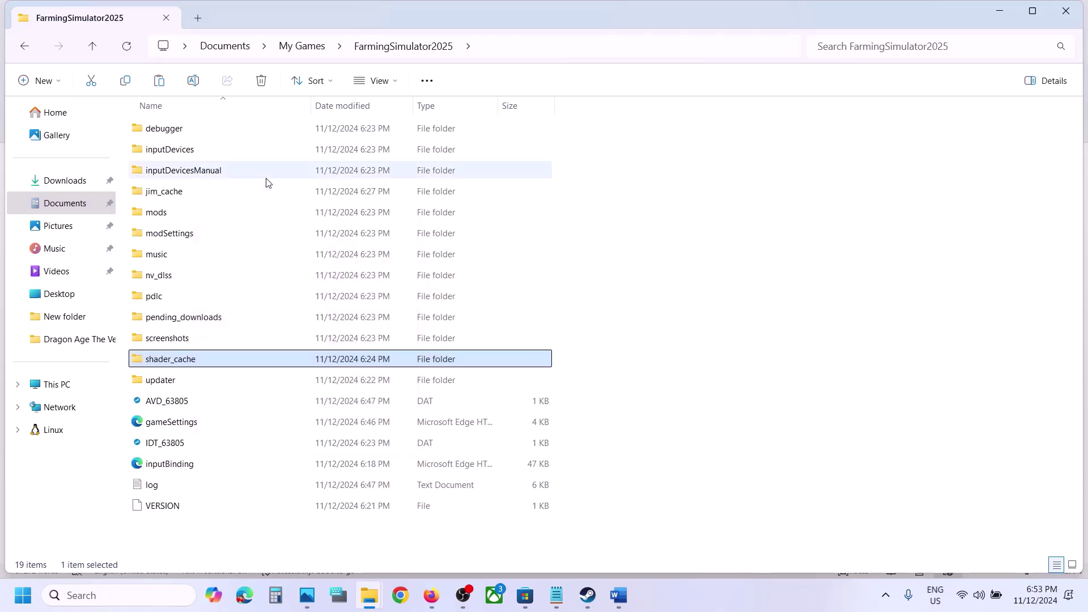
{"action": "key", "text": "super+d"}
{"action": "key", "text": "ctrl+v"}
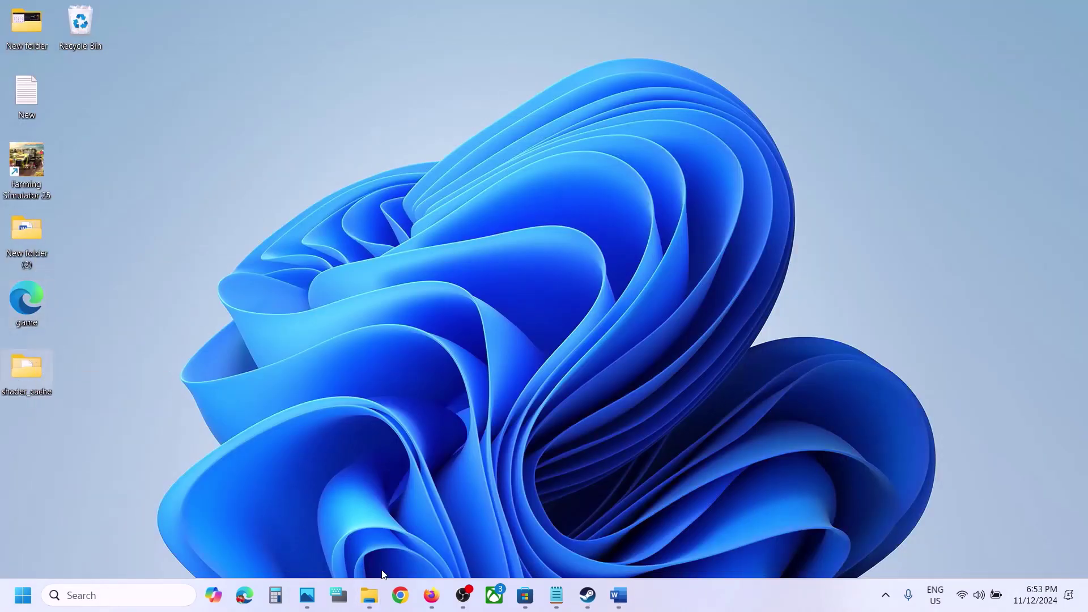
Check the contents of shader_cache, selecting its two cache files, then return to FarmingSimulator2025
{"action": "mouse_move", "coordinate": [369, 595]}
{"action": "left_click", "coordinate": [438, 543]}
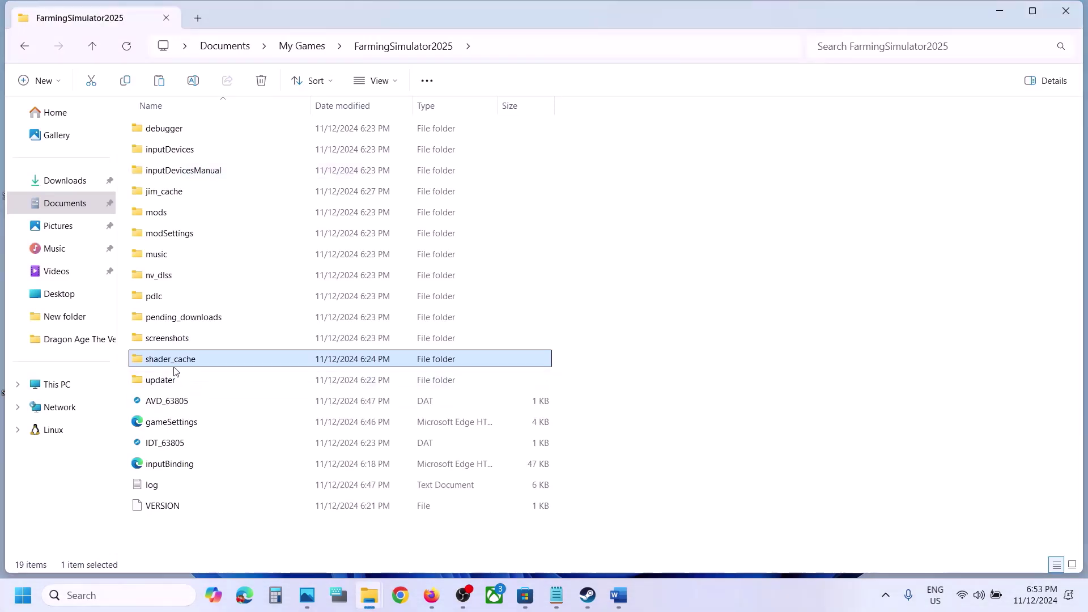
{"action": "right_click", "coordinate": [172, 363]}
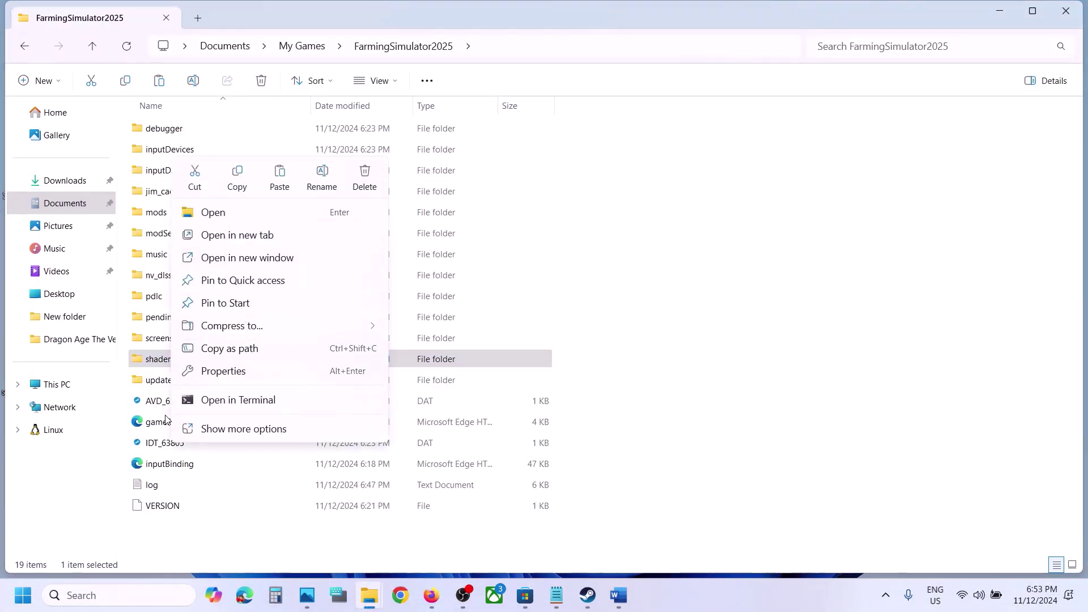
{"action": "left_click", "coordinate": [162, 360]}
{"action": "double_click", "coordinate": [162, 361]}
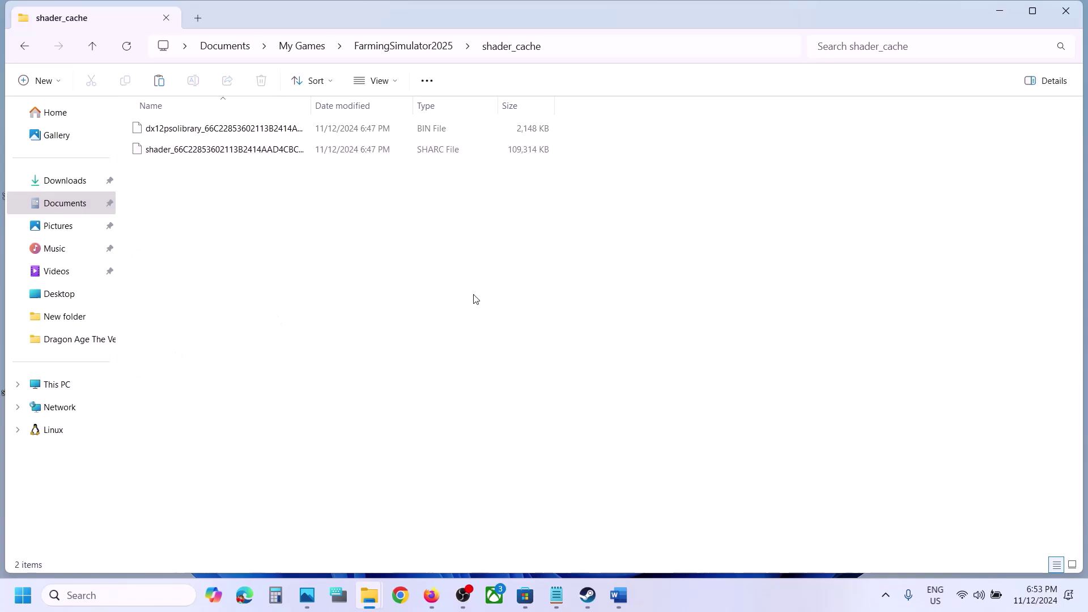
{"action": "left_click_drag", "start_coordinate": [475, 298], "coordinate": [122, 97]}
{"action": "left_click", "coordinate": [93, 48]}
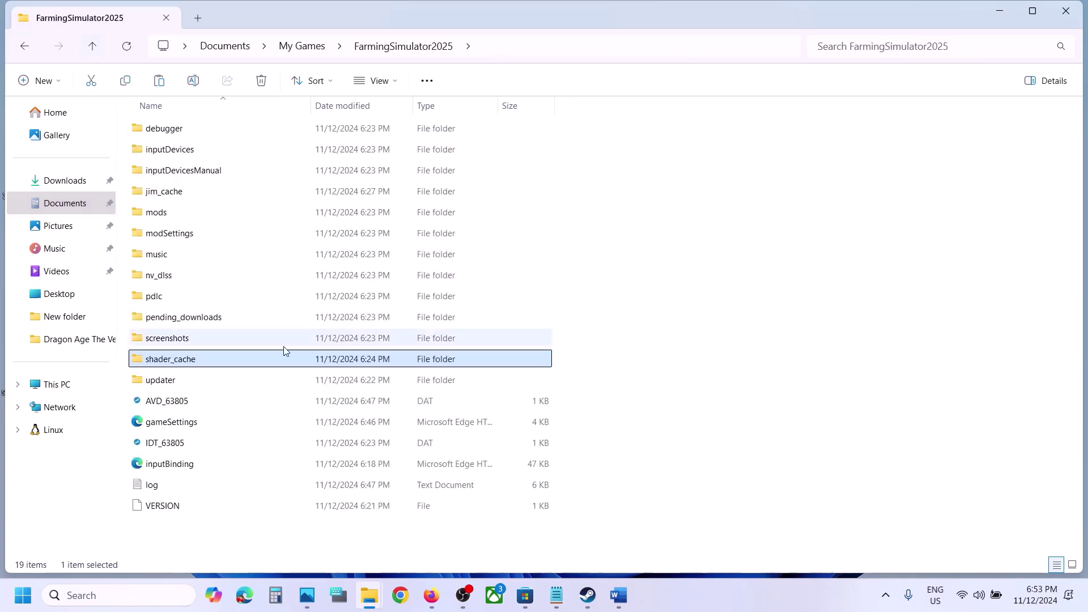
Delete the shader_cache folder from FarmingSimulator2025
{"action": "right_click", "coordinate": [193, 363]}
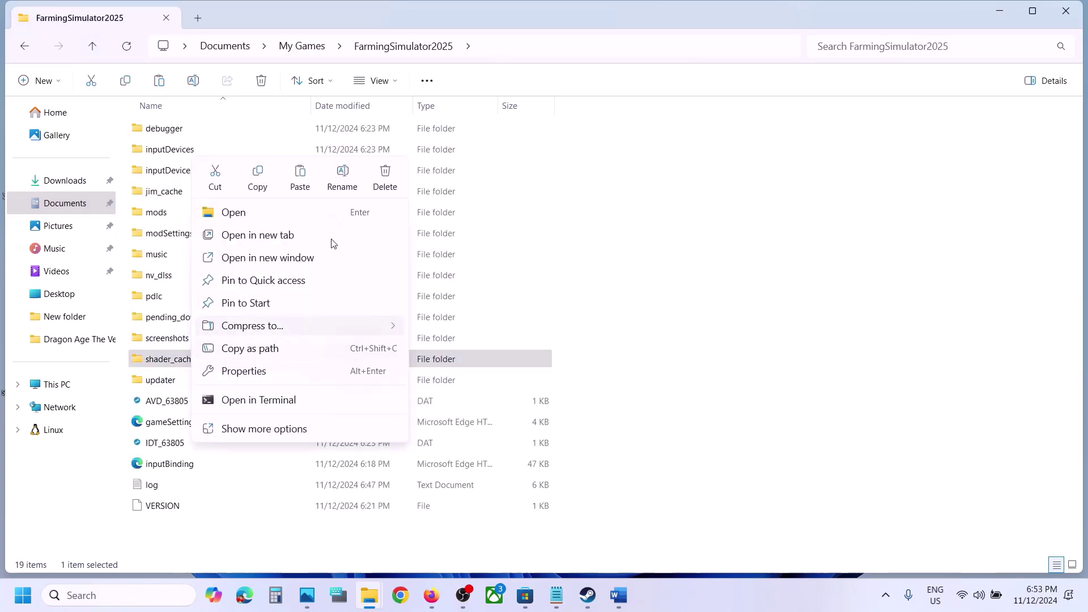
{"action": "left_click", "coordinate": [385, 182]}
{"action": "left_click", "coordinate": [619, 595]}
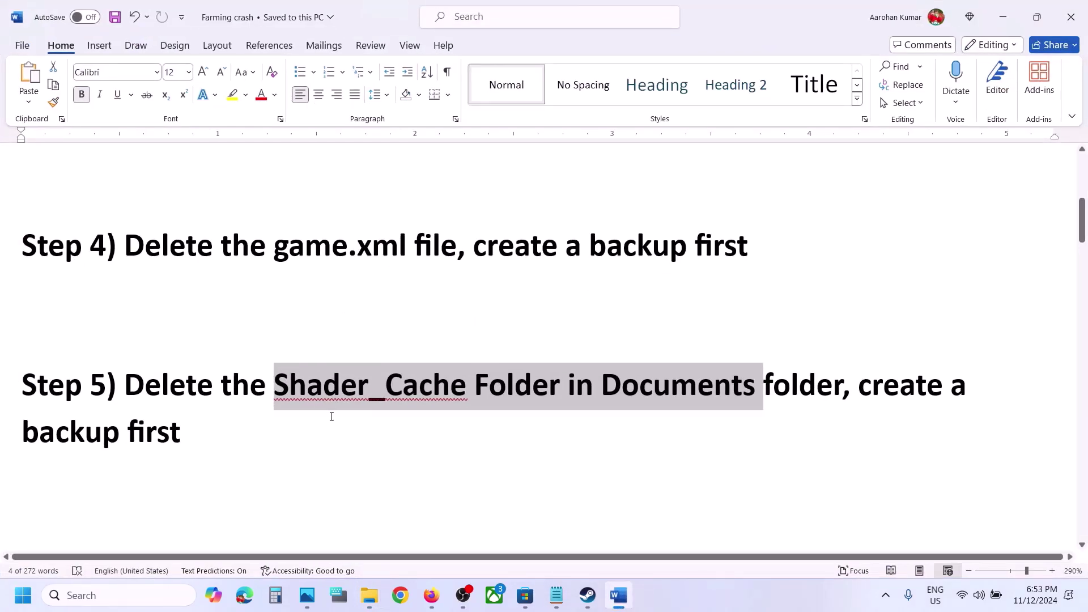
Copy the desktop shader_cache backup and return to the FarmingSimulator2025 folder window
{"action": "key", "text": "super+d"}
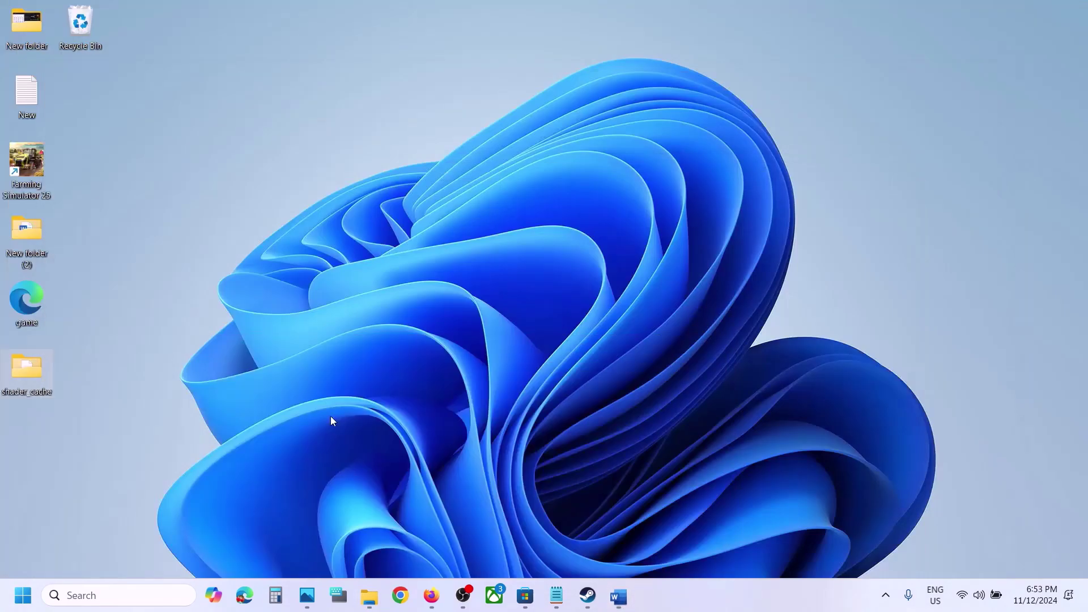
{"action": "right_click", "coordinate": [32, 369]}
{"action": "left_click", "coordinate": [101, 388]}
{"action": "mouse_move", "coordinate": [366, 605]}
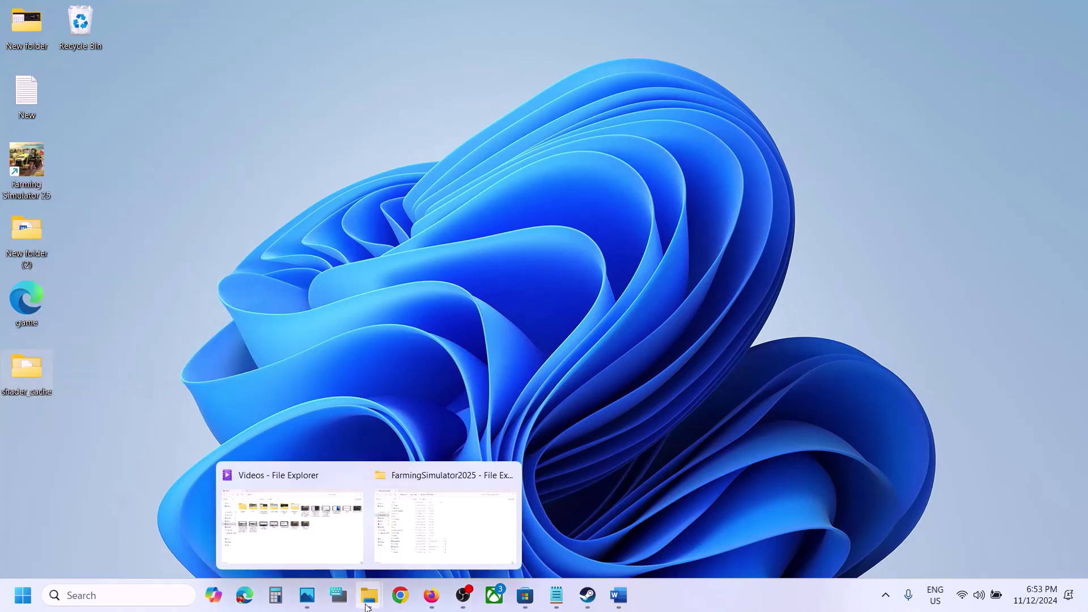
{"action": "left_click", "coordinate": [440, 539]}
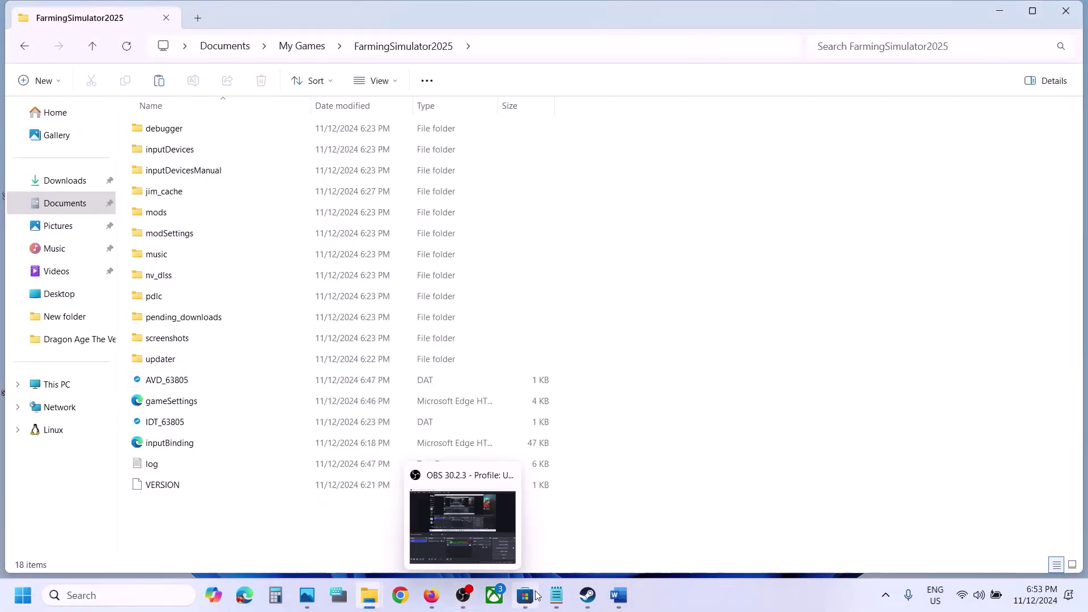
{"action": "left_click", "coordinate": [617, 605]}
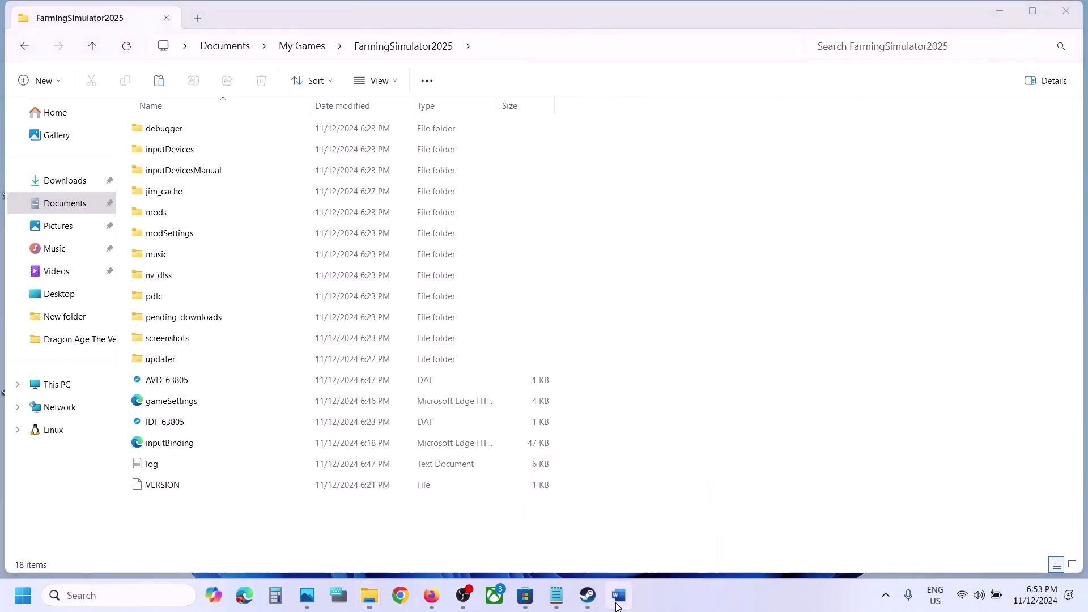
{"action": "scroll", "coordinate": [292, 379], "scroll_direction": "down", "scroll_amount": 4}
{"action": "scroll", "coordinate": [295, 378], "scroll_direction": "up", "scroll_amount": 2}
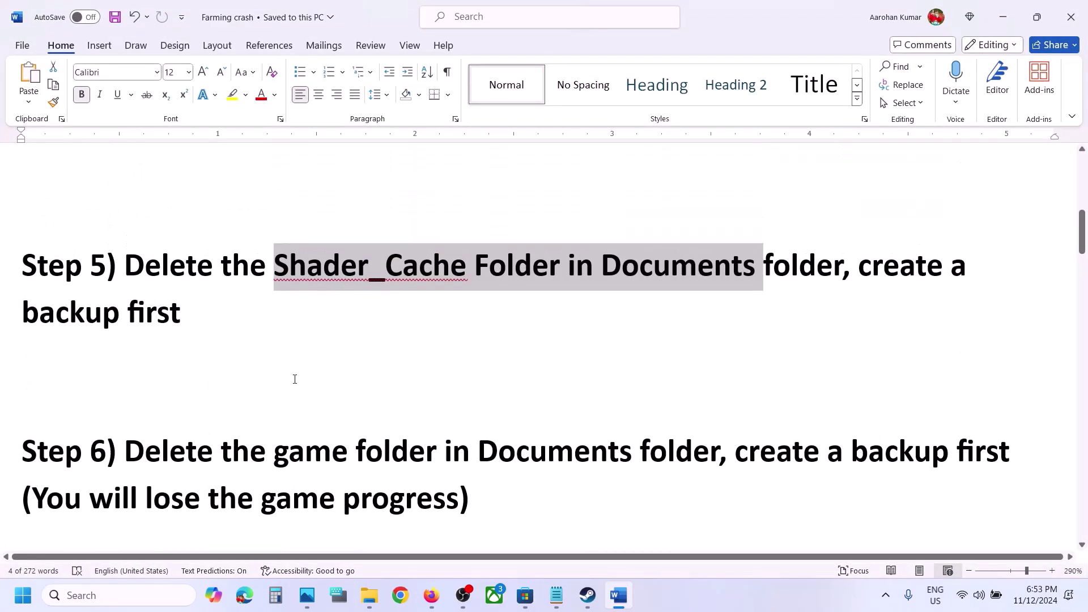
{"action": "scroll", "coordinate": [170, 445], "scroll_direction": "down", "scroll_amount": 1}
{"action": "left_click_drag", "start_coordinate": [126, 431], "coordinate": [702, 447]}
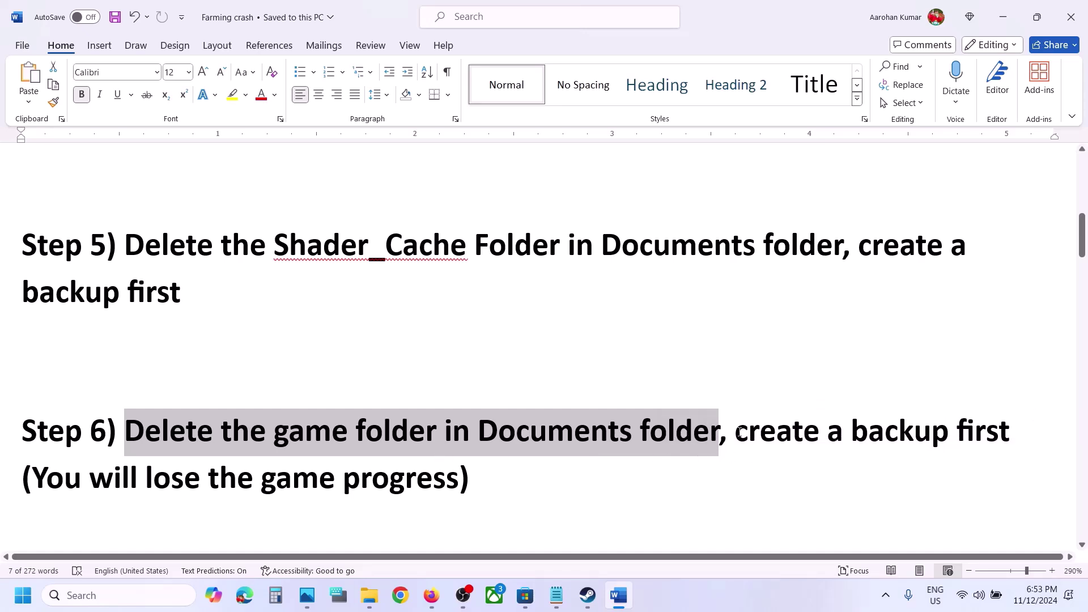
{"action": "left_click_drag", "start_coordinate": [737, 432], "coordinate": [211, 505]}
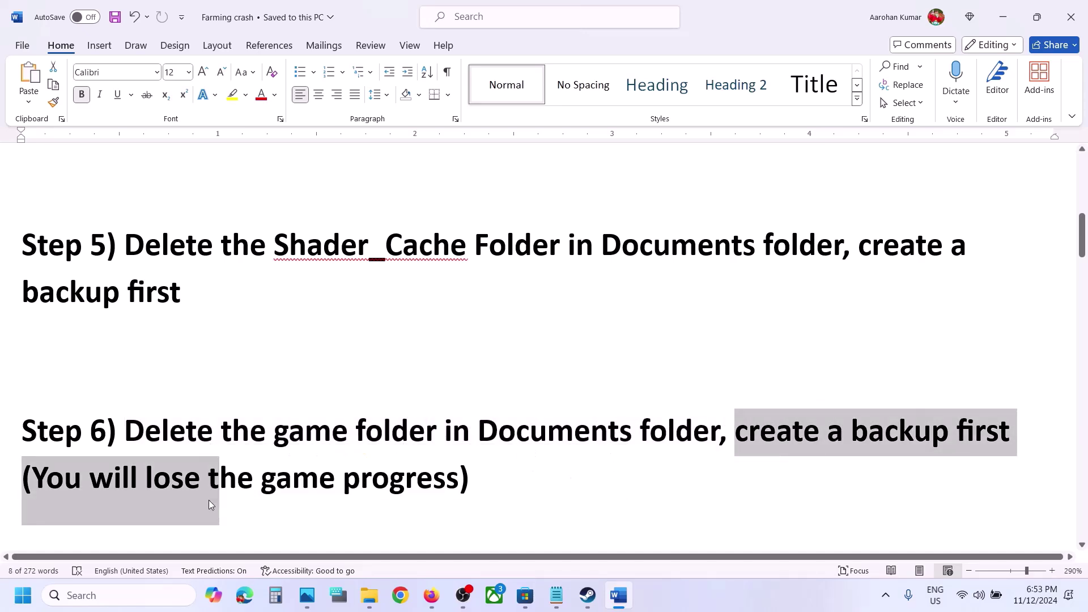
{"action": "left_click", "coordinate": [211, 504]}
{"action": "left_click_drag", "start_coordinate": [43, 476], "coordinate": [503, 495]}
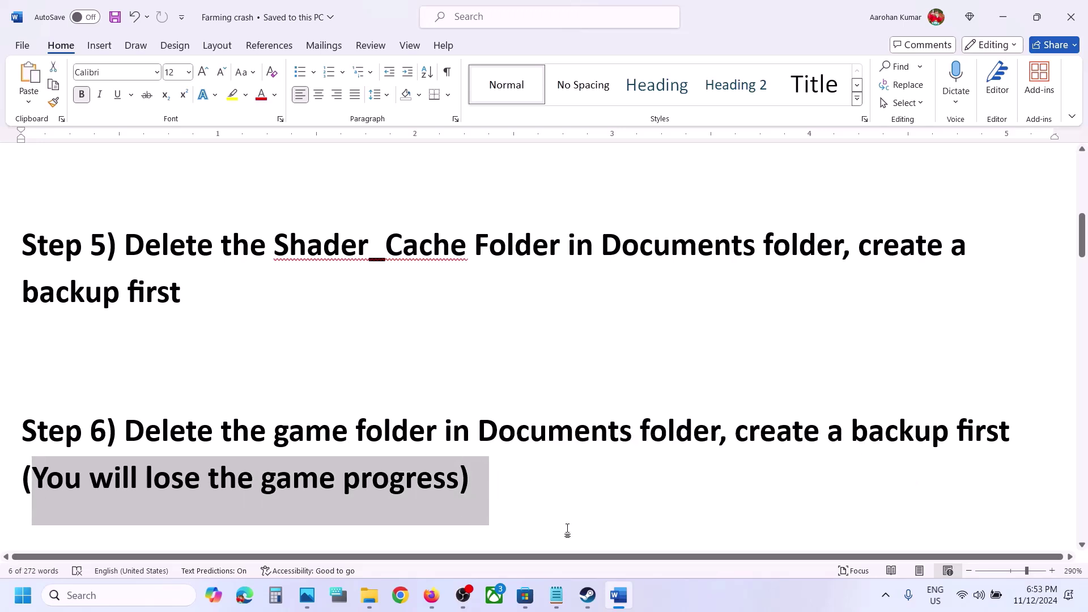
Copy the FarmingSimulator2025 folder from My Games and paste a backup onto the desktop
{"action": "mouse_move", "coordinate": [369, 592]}
{"action": "left_click", "coordinate": [456, 547]}
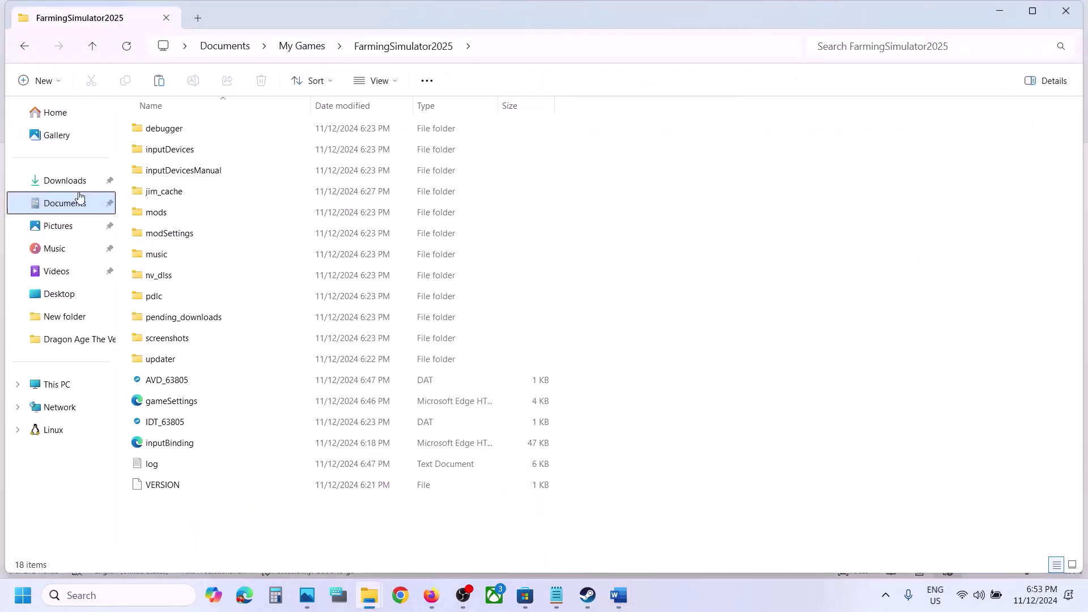
{"action": "left_click", "coordinate": [79, 197]}
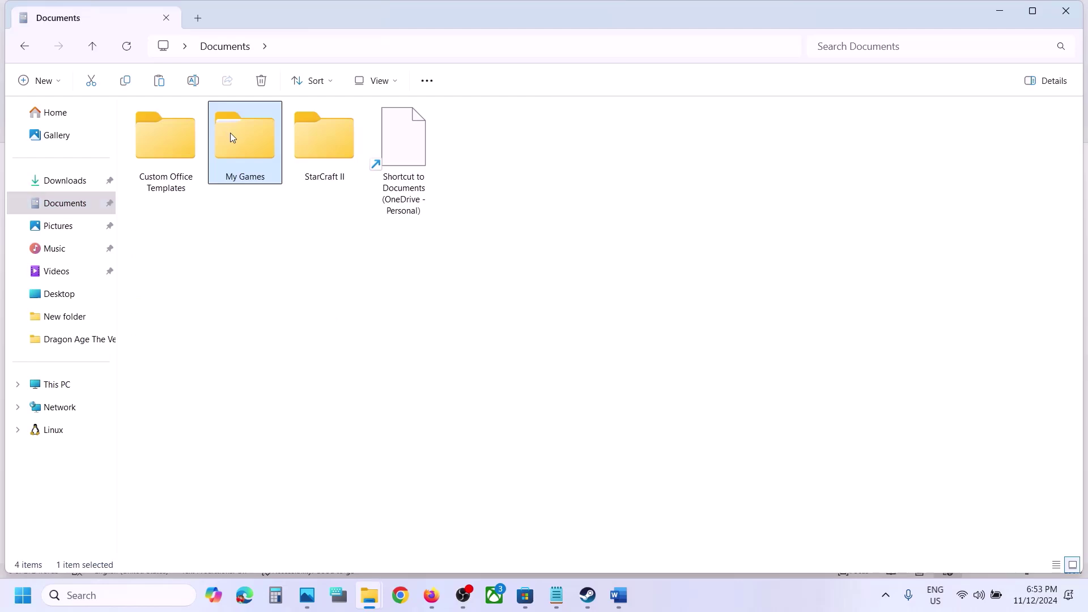
{"action": "double_click", "coordinate": [231, 135]}
{"action": "left_click", "coordinate": [198, 130]}
{"action": "right_click", "coordinate": [198, 130]}
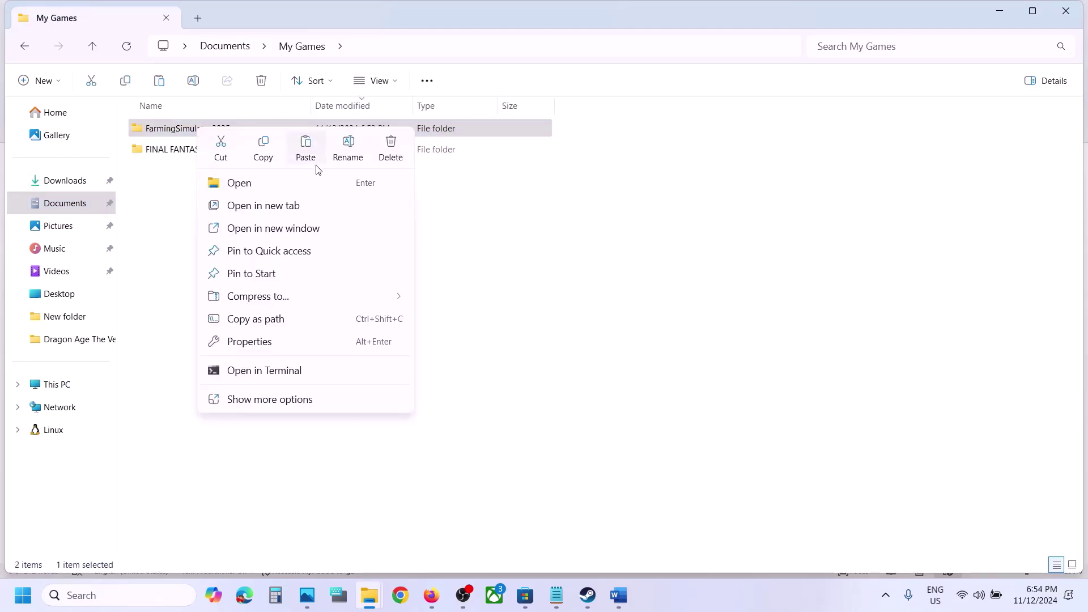
{"action": "left_click", "coordinate": [264, 152]}
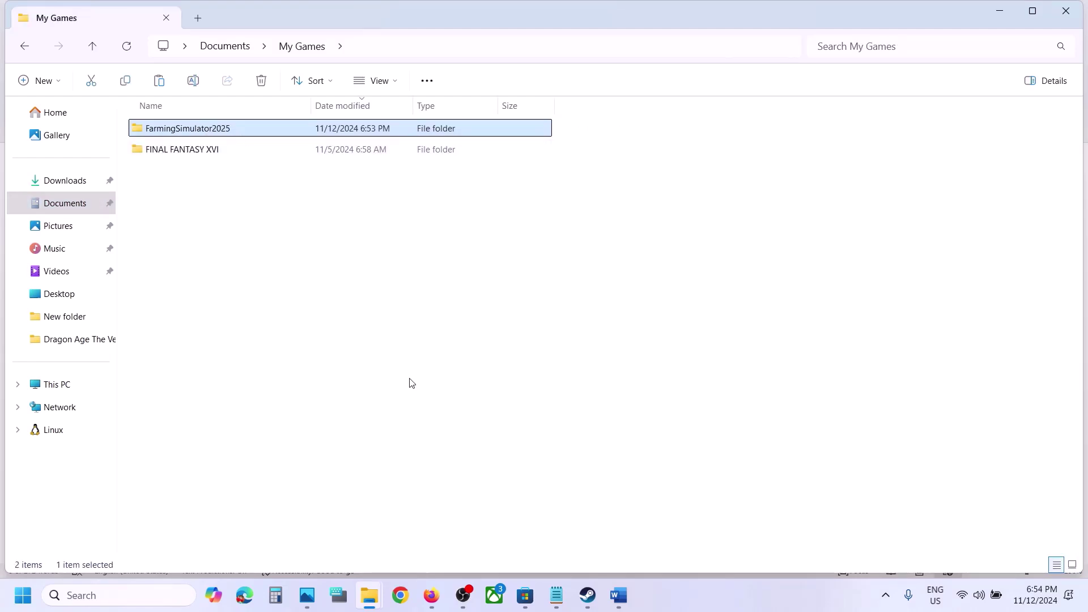
{"action": "key", "text": "super+d"}
{"action": "key", "text": "ctrl+v"}
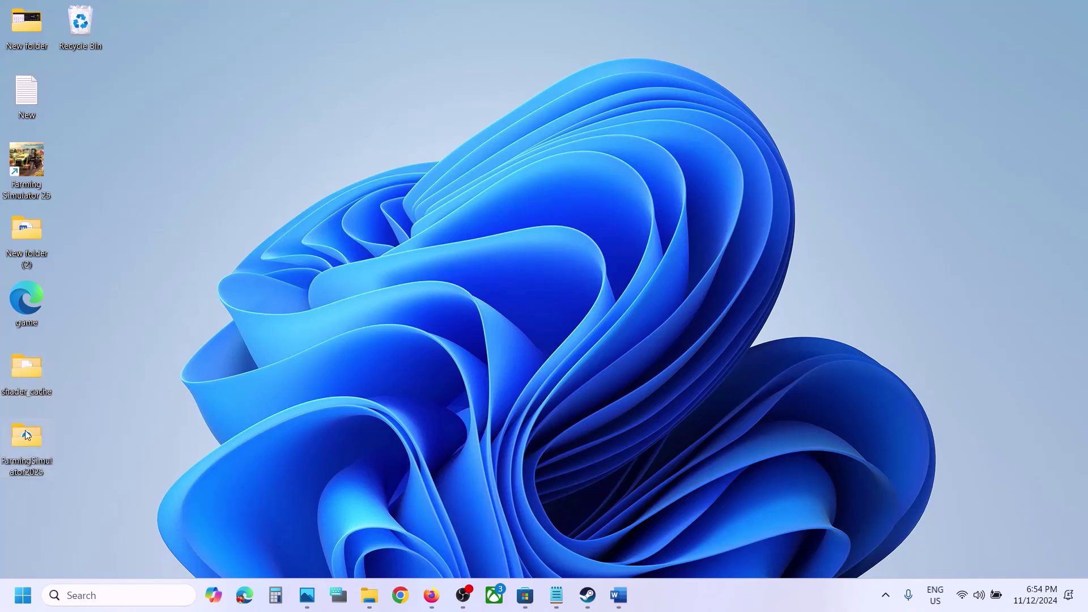
Delete the FarmingSimulator2025 folder from My Games
{"action": "mouse_move", "coordinate": [370, 595]}
{"action": "left_click", "coordinate": [431, 510]}
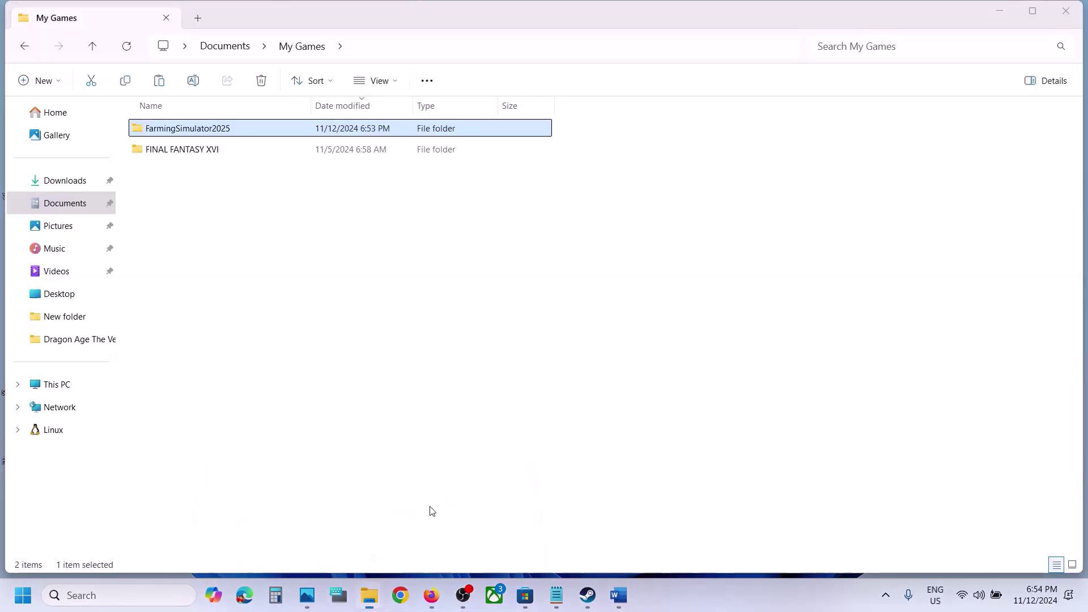
{"action": "right_click", "coordinate": [226, 129]}
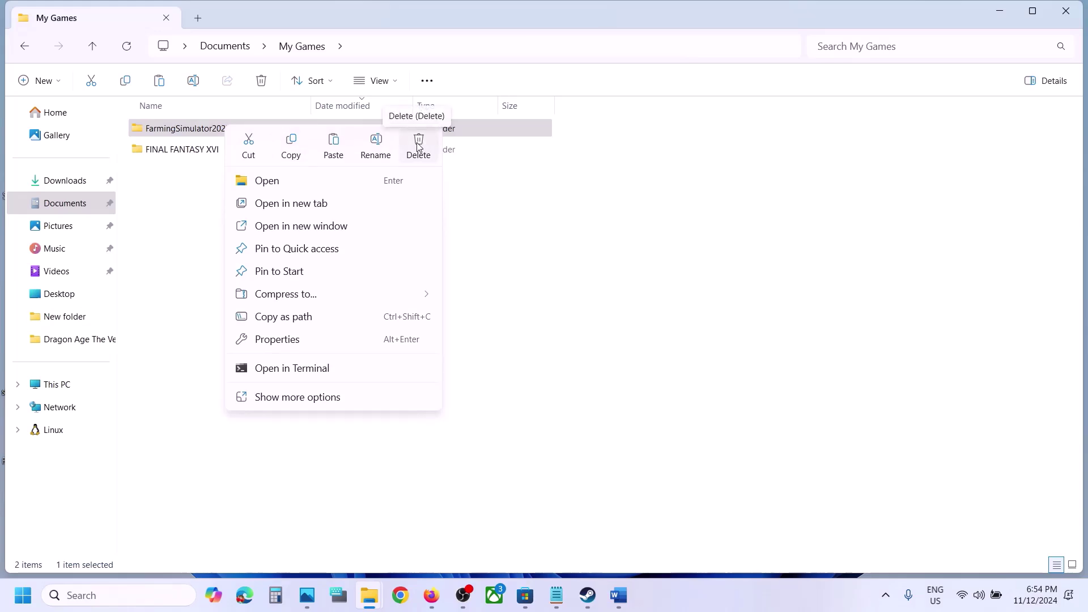
{"action": "left_click", "coordinate": [419, 146]}
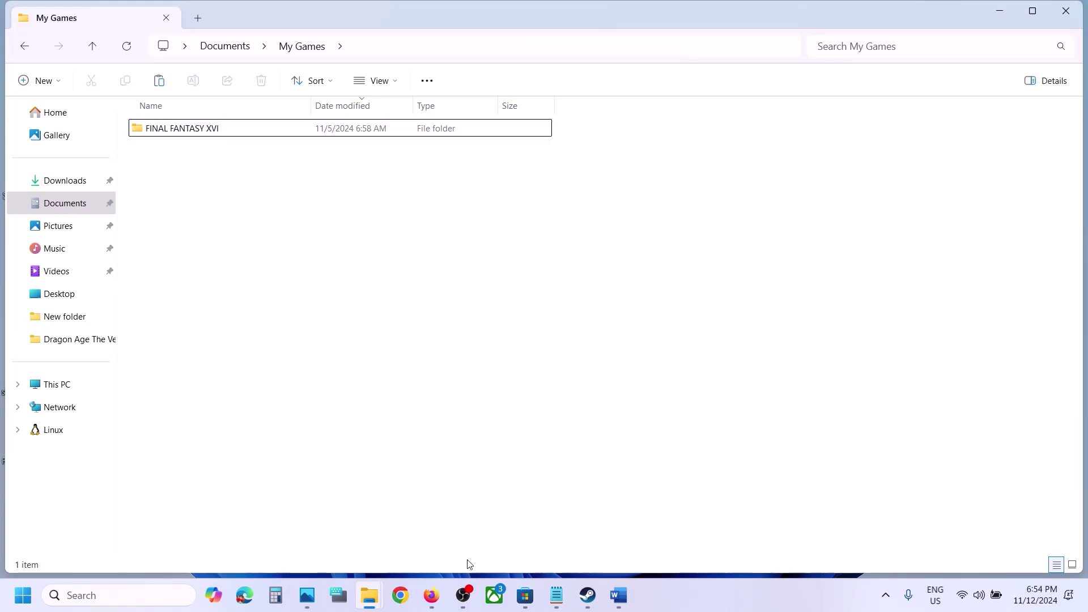
{"action": "left_click", "coordinate": [584, 601]}
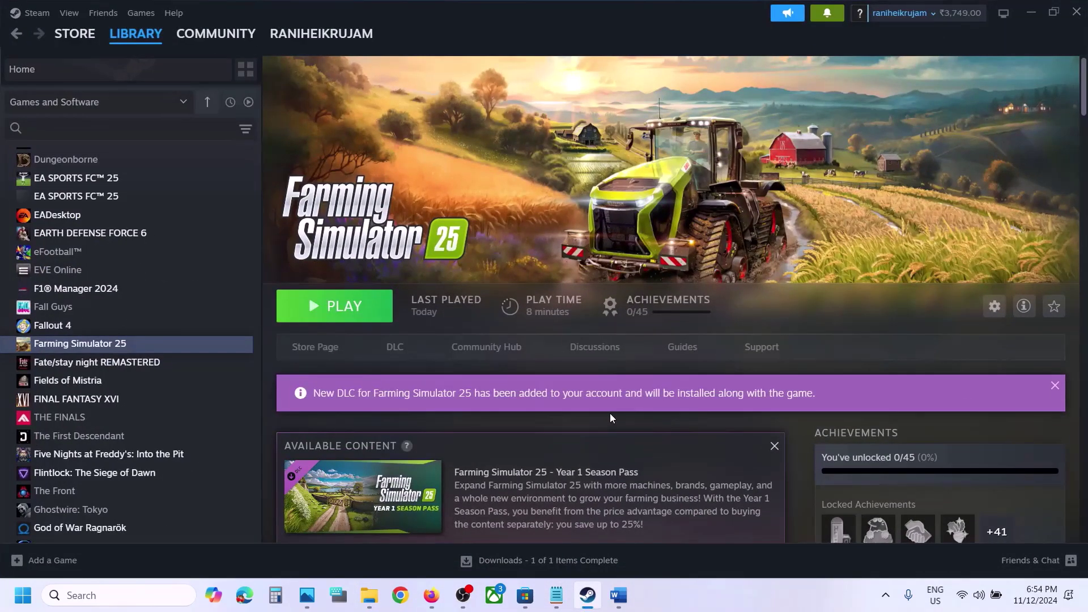
Select Step 7's text in the Word notes about trying -dx11, -dx12 or -dx10 launch options
{"action": "left_click", "coordinate": [623, 595]}
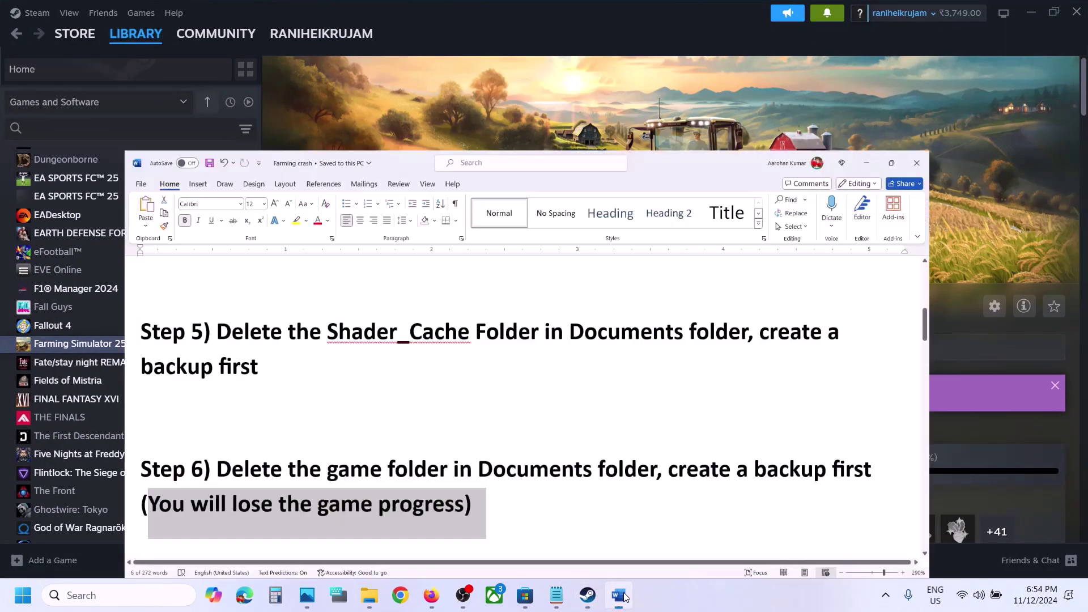
{"action": "scroll", "coordinate": [384, 353], "scroll_direction": "down", "scroll_amount": 4}
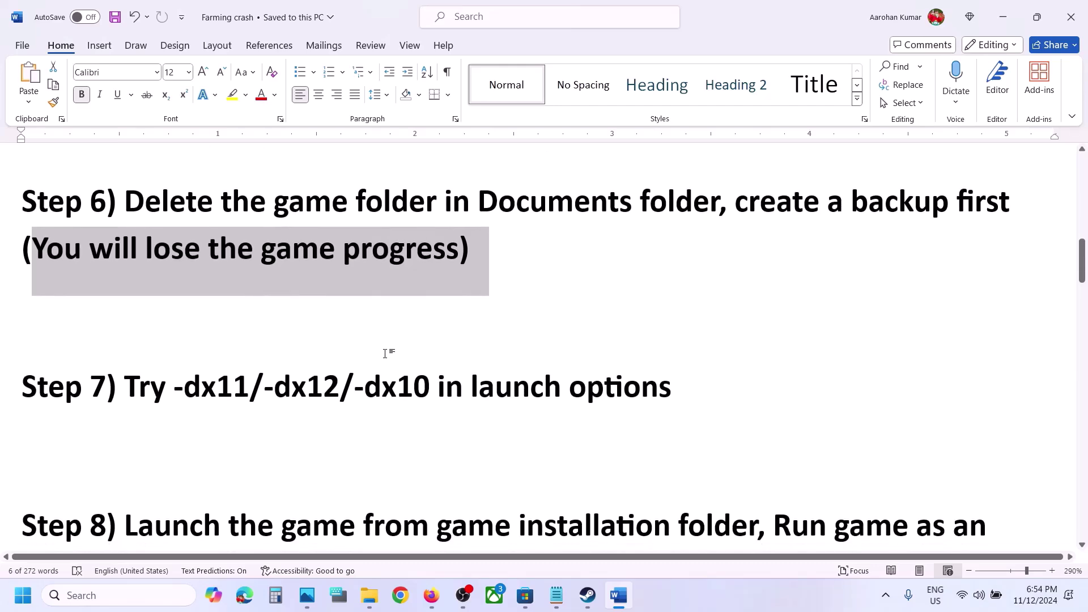
{"action": "scroll", "coordinate": [318, 383], "scroll_direction": "up", "scroll_amount": 1}
{"action": "left_click_drag", "start_coordinate": [184, 414], "coordinate": [672, 414]}
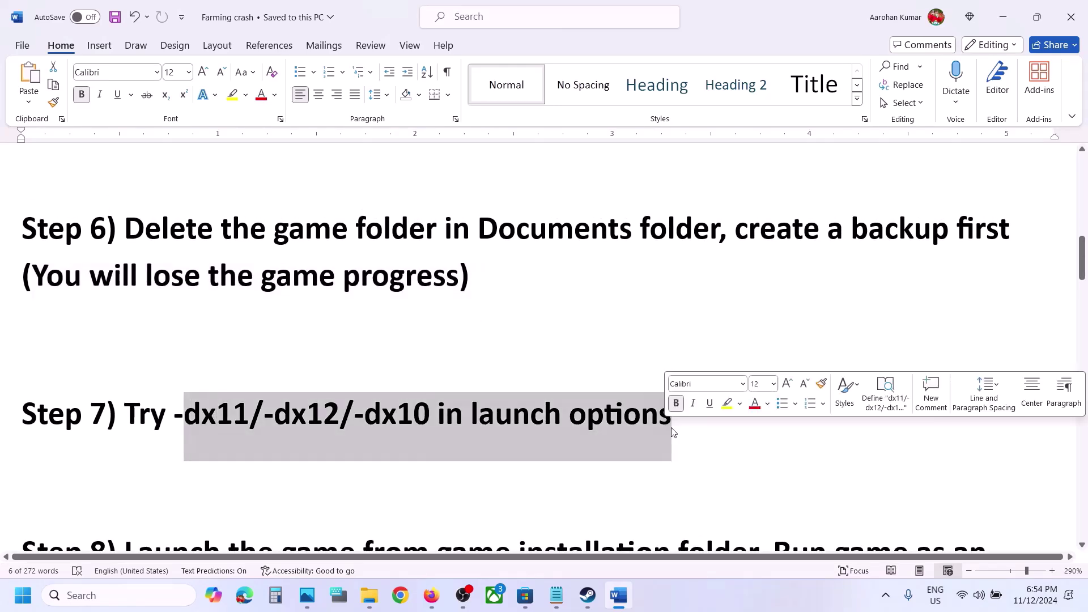
{"action": "left_click", "coordinate": [588, 595]}
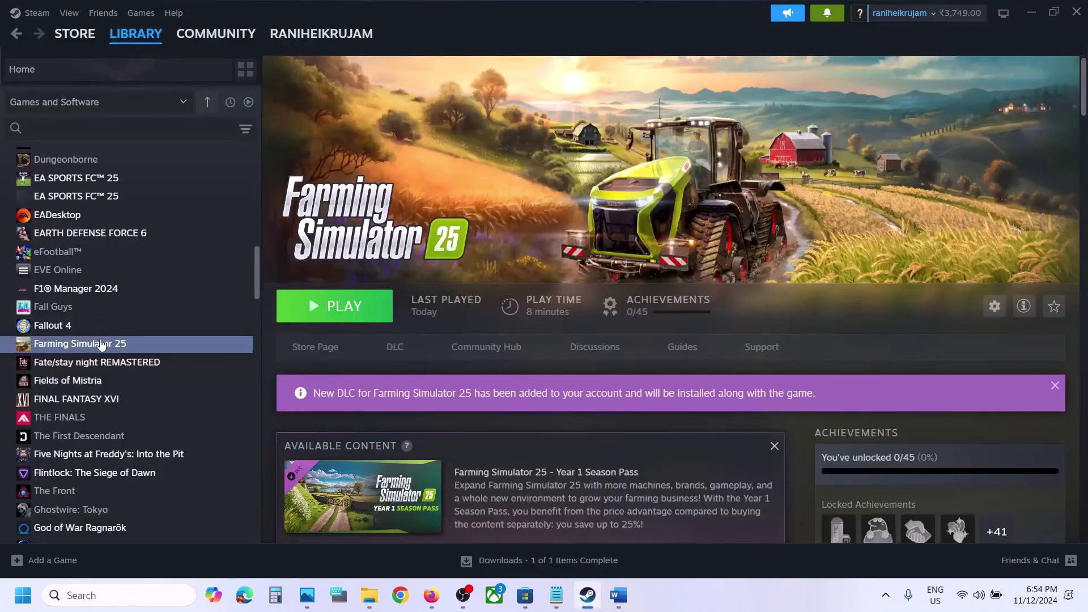
Set Farming Simulator 25's Steam launch option to -dx11 and close Properties
{"action": "right_click", "coordinate": [150, 343]}
{"action": "left_click", "coordinate": [145, 448]}
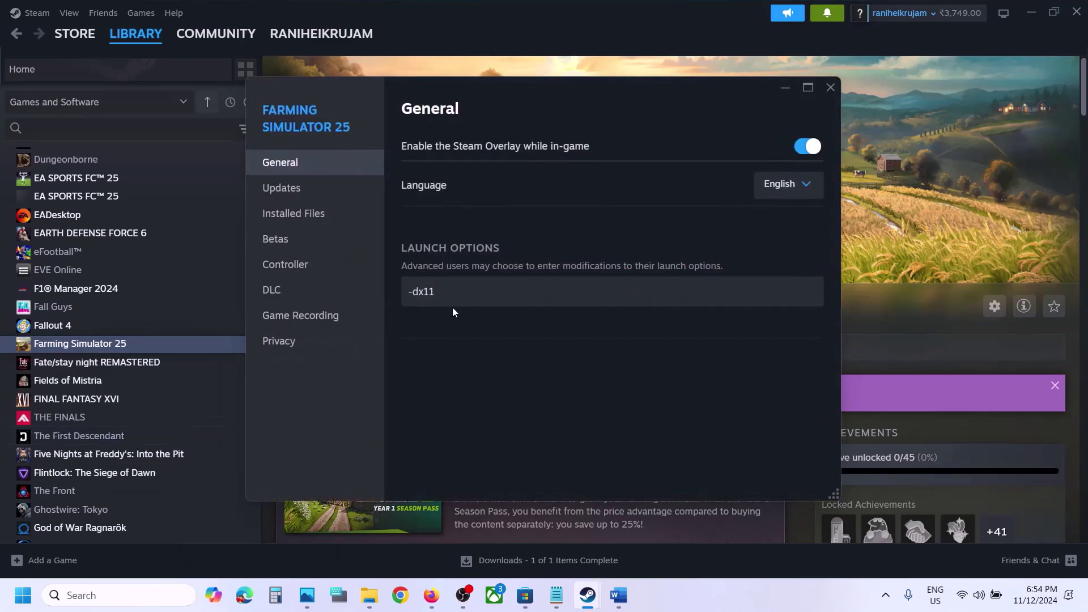
{"action": "key", "text": "ctrl+a"}
{"action": "type", "text": "-"}
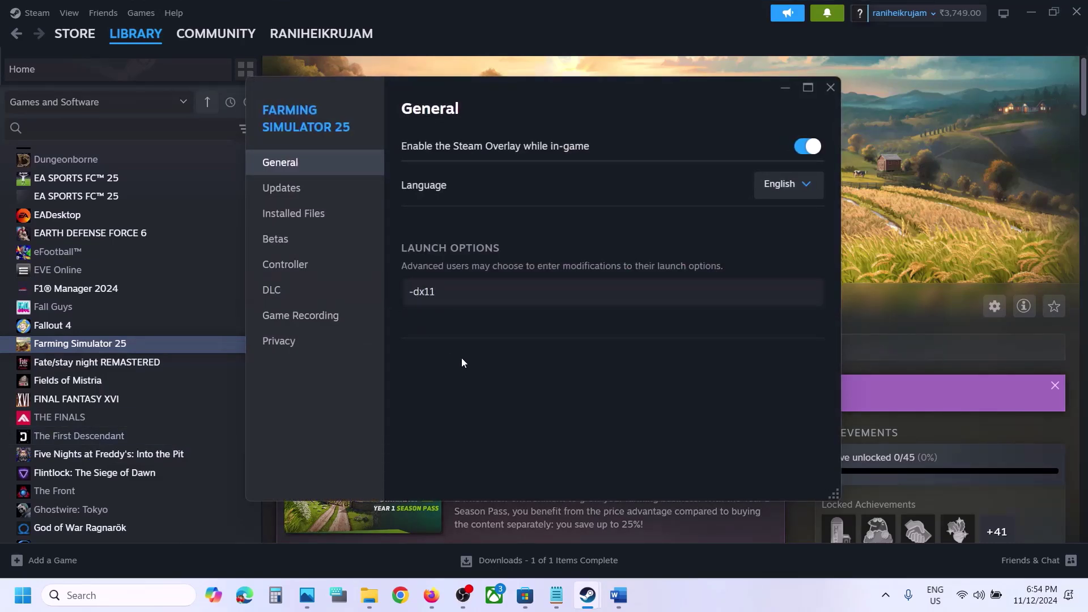
{"action": "left_click", "coordinate": [831, 86]}
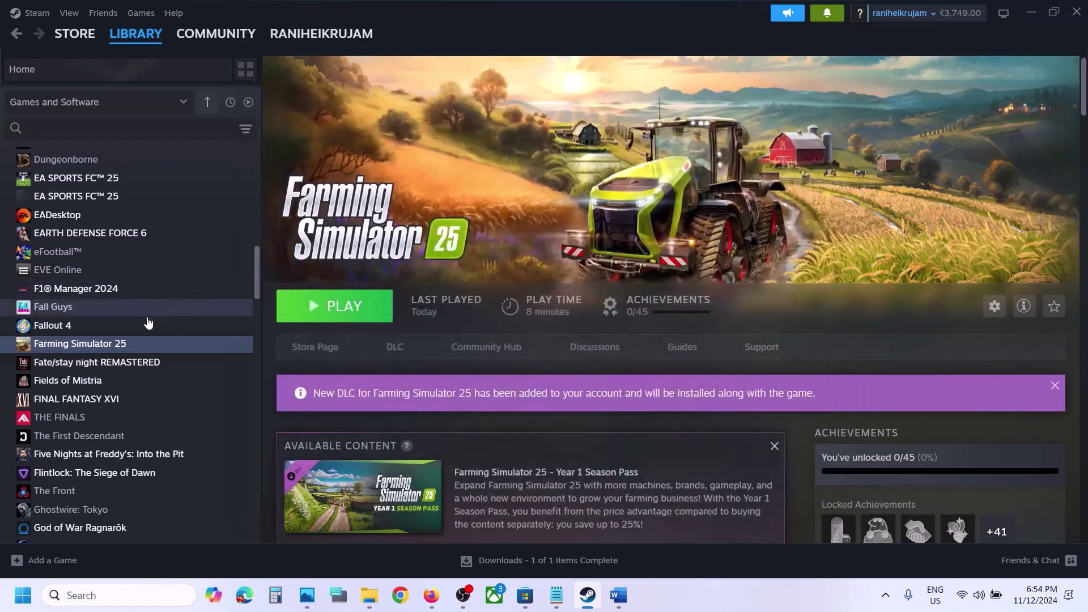
Change the launch option to -dx12, then to -dx10
{"action": "right_click", "coordinate": [152, 353]}
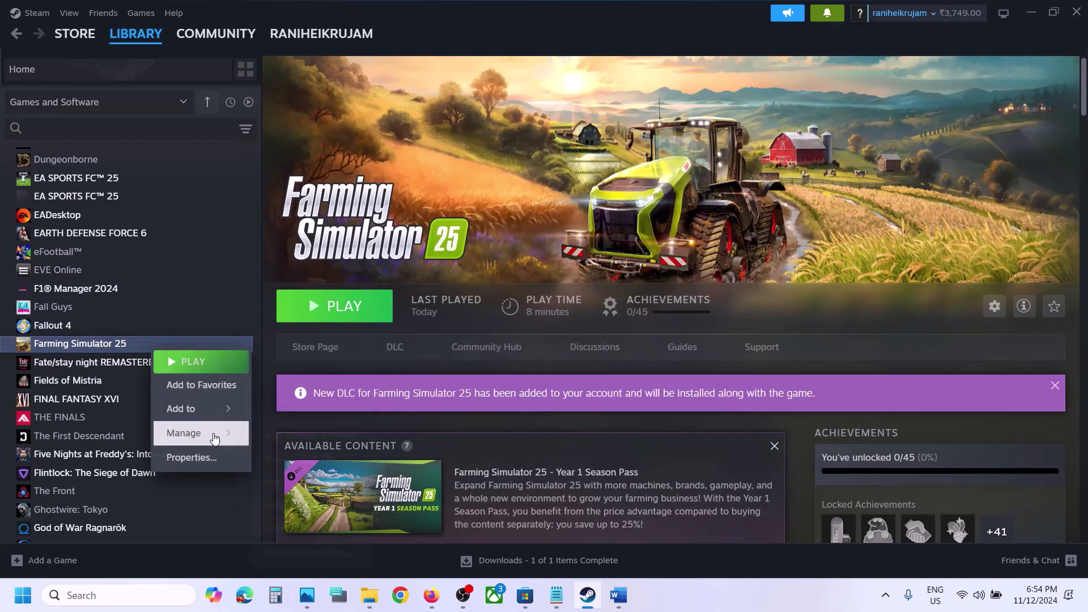
{"action": "left_click", "coordinate": [193, 457]}
{"action": "left_click", "coordinate": [473, 290]}
{"action": "key", "text": "ctrl+a"}
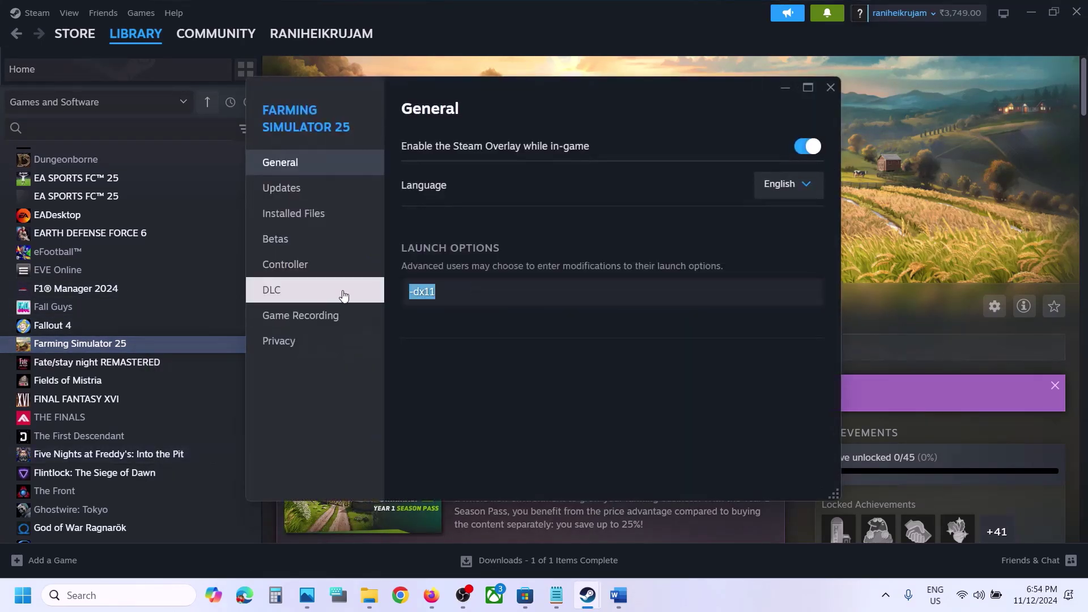
{"action": "type", "text": "-"}
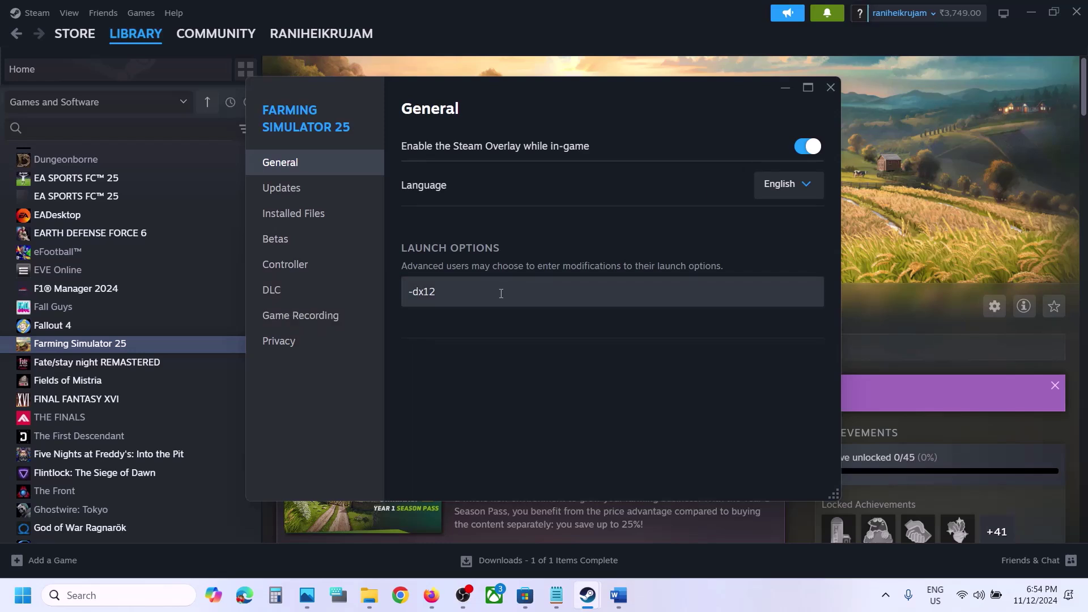
{"action": "key", "text": "ctrl+a"}
{"action": "type", "text": "-"}
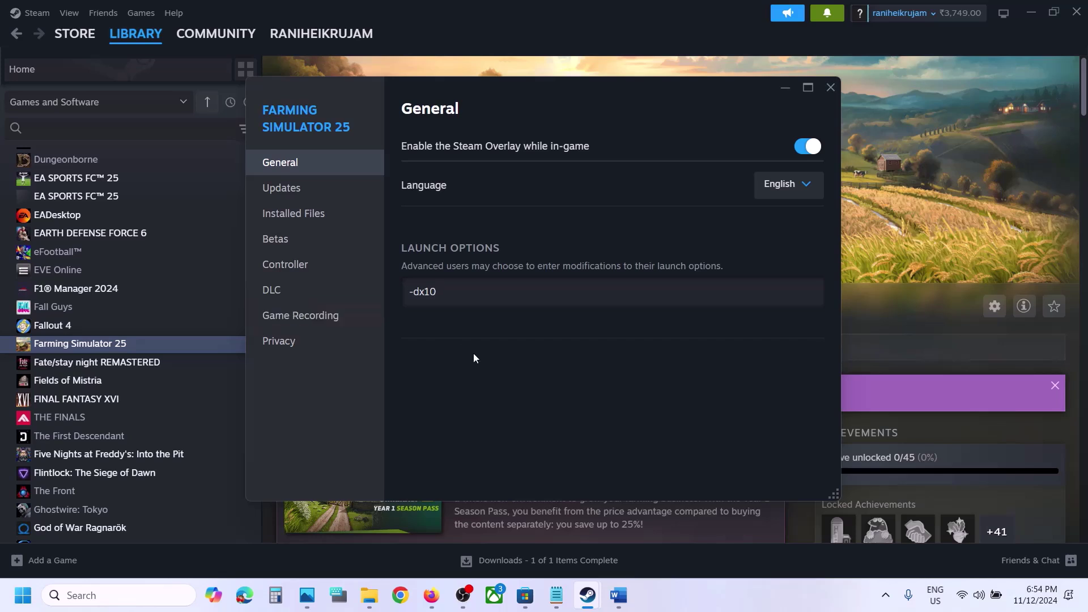
{"action": "left_click", "coordinate": [503, 365]}
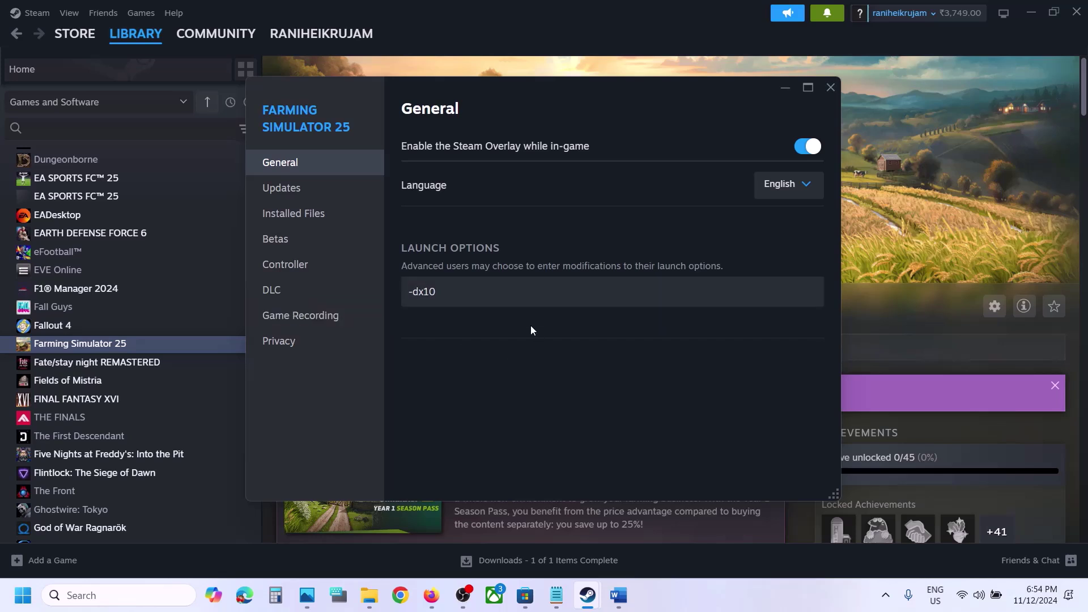
Clear the launch options box so no option remains
{"action": "left_click", "coordinate": [493, 299]}
{"action": "key", "text": "ctrl+a"}
{"action": "key", "text": "BackSpace"}
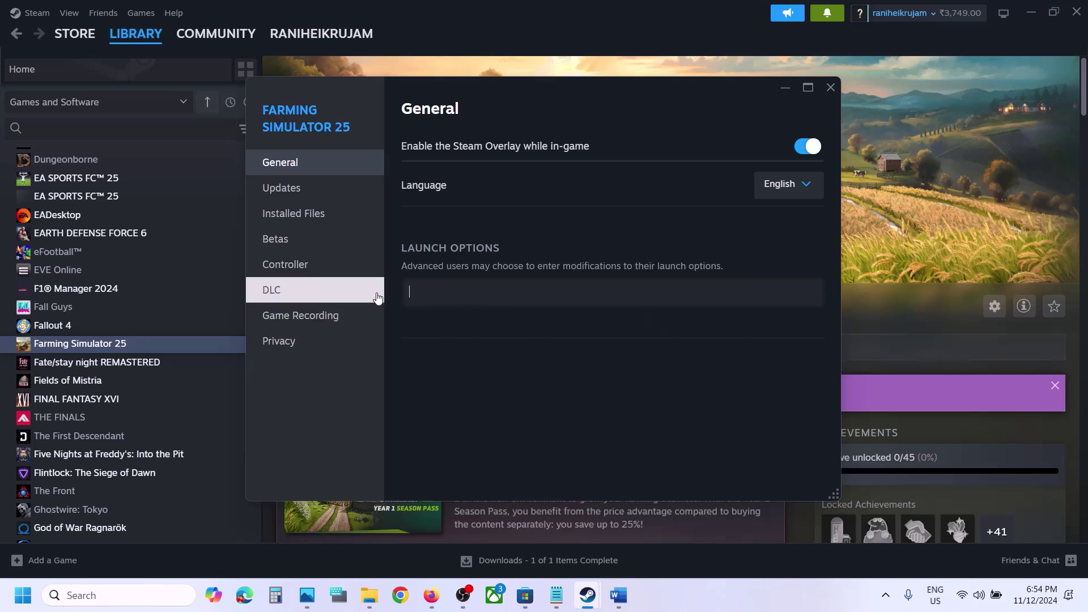
{"action": "left_click", "coordinate": [569, 379]}
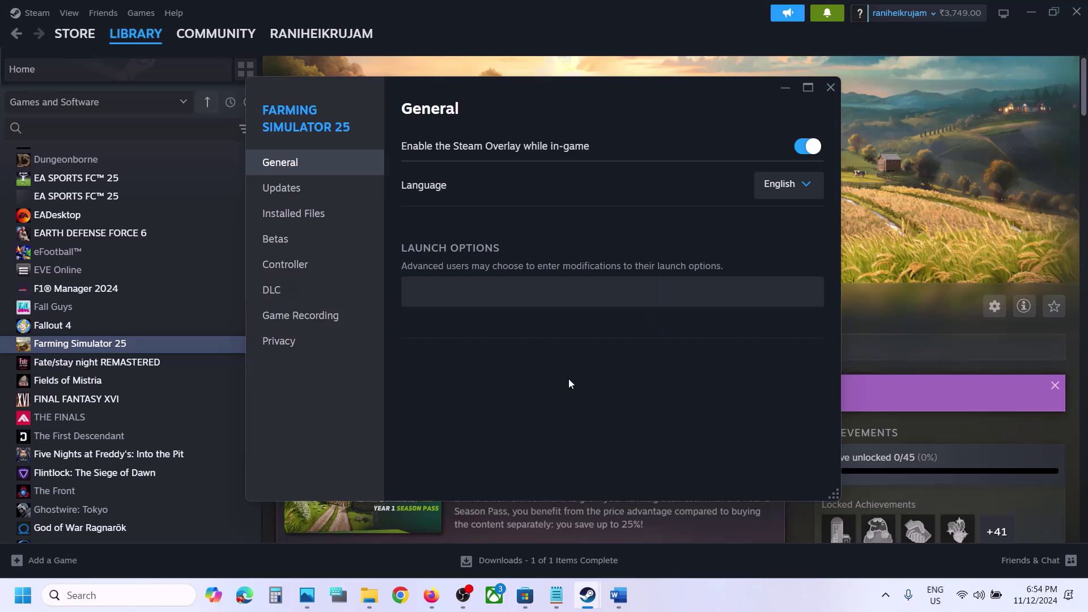
Close the game Properties and select Word's Step 8 about launching from the installation folder
{"action": "left_click", "coordinate": [830, 88]}
{"action": "left_click", "coordinate": [619, 595]}
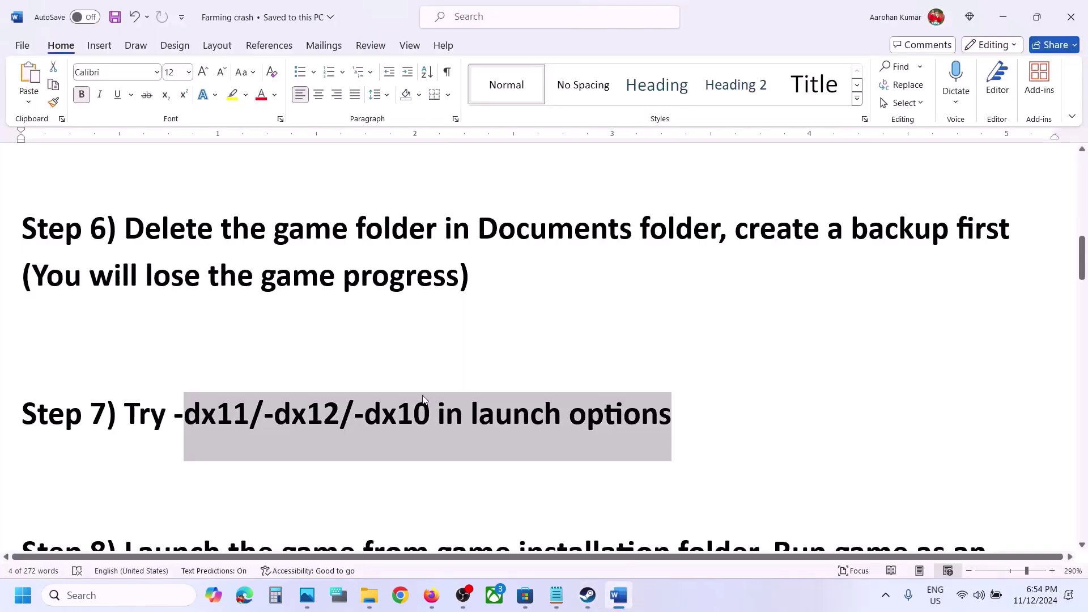
{"action": "scroll", "coordinate": [424, 400], "scroll_direction": "down", "scroll_amount": 5}
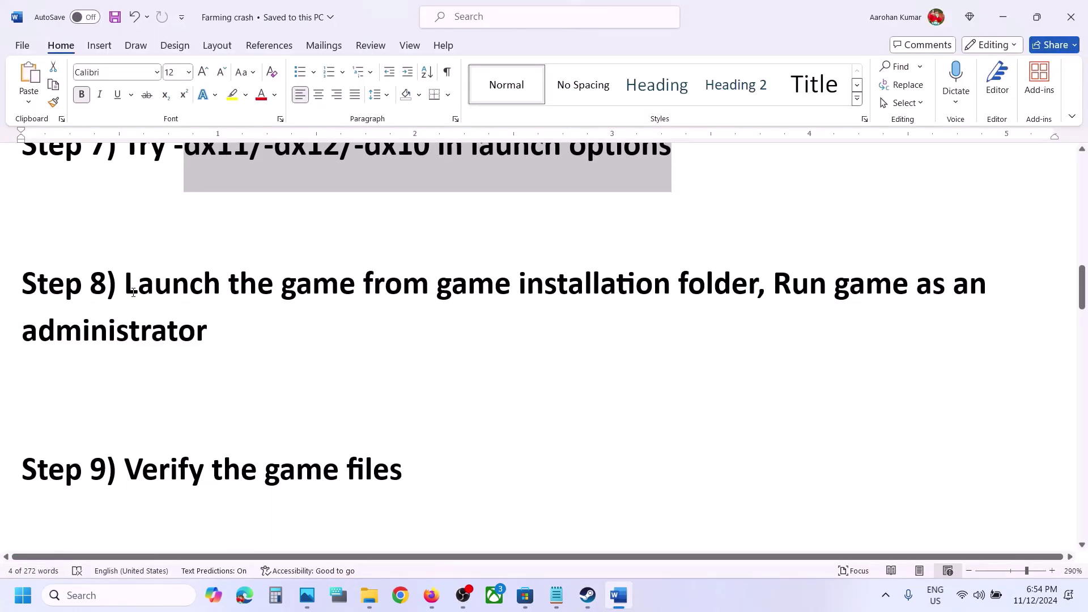
{"action": "left_click_drag", "start_coordinate": [133, 292], "coordinate": [757, 291]}
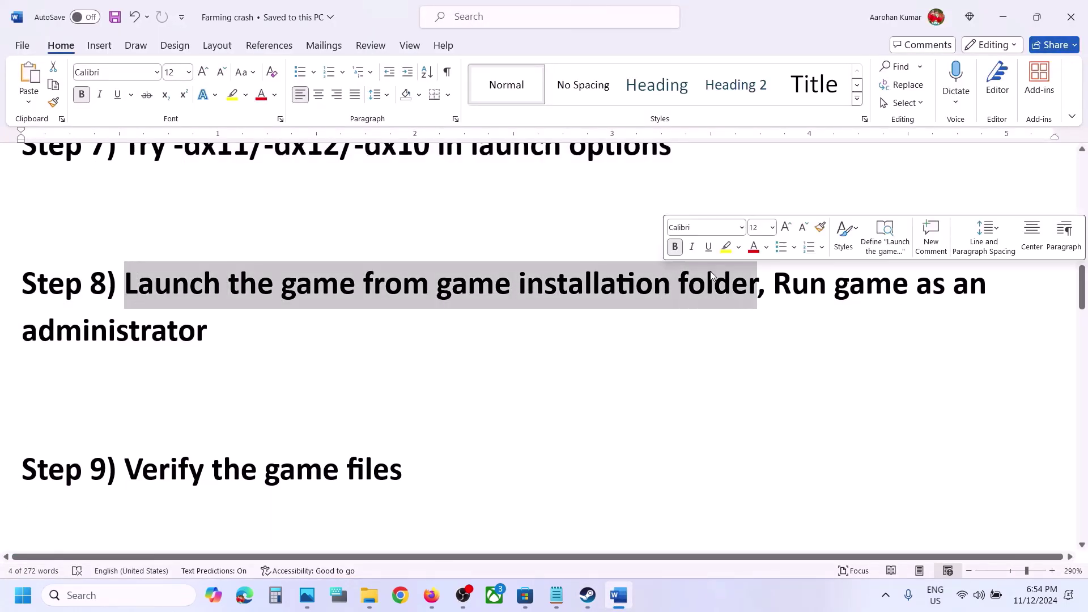
{"action": "left_click", "coordinate": [589, 596]}
Browse Farming Simulator 25's local files, look inside x64, then select the FarmingSimulator2025 launcher
{"action": "right_click", "coordinate": [96, 352]}
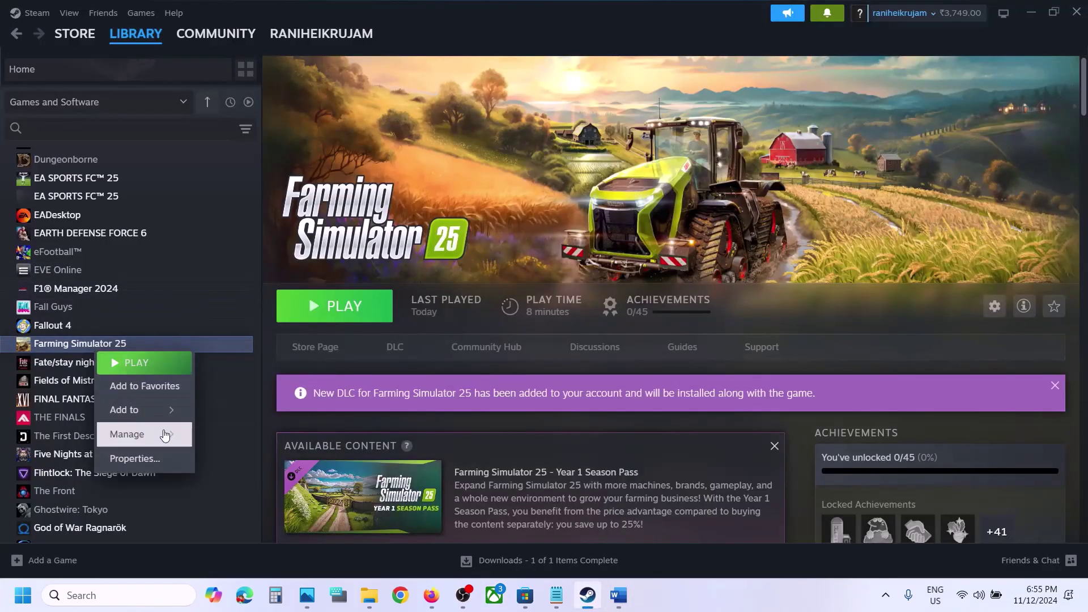
{"action": "mouse_move", "coordinate": [159, 442]}
{"action": "left_click", "coordinate": [261, 463]}
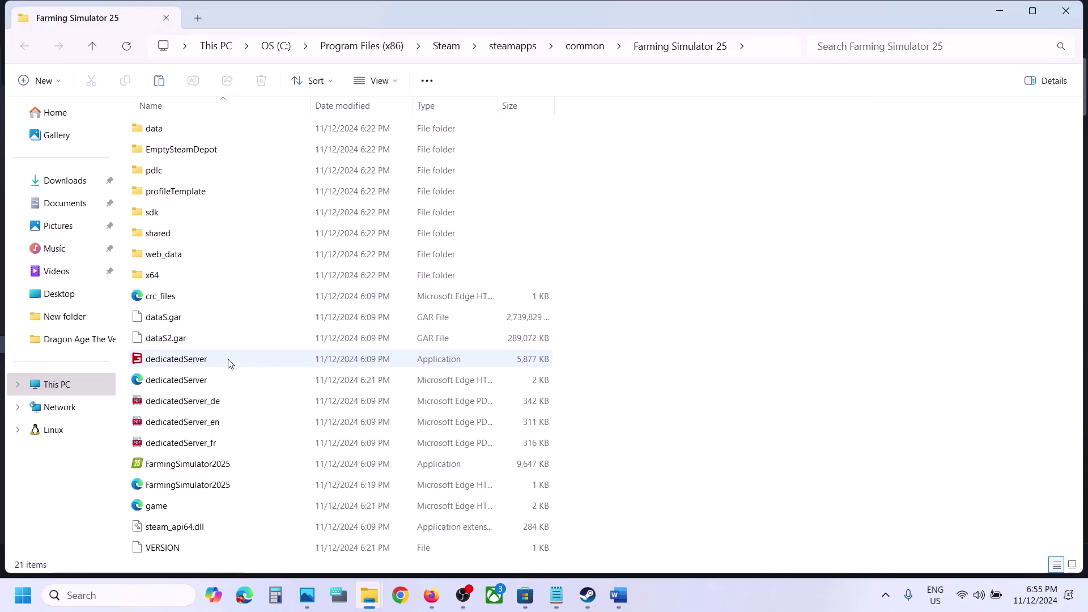
{"action": "left_click", "coordinate": [197, 471]}
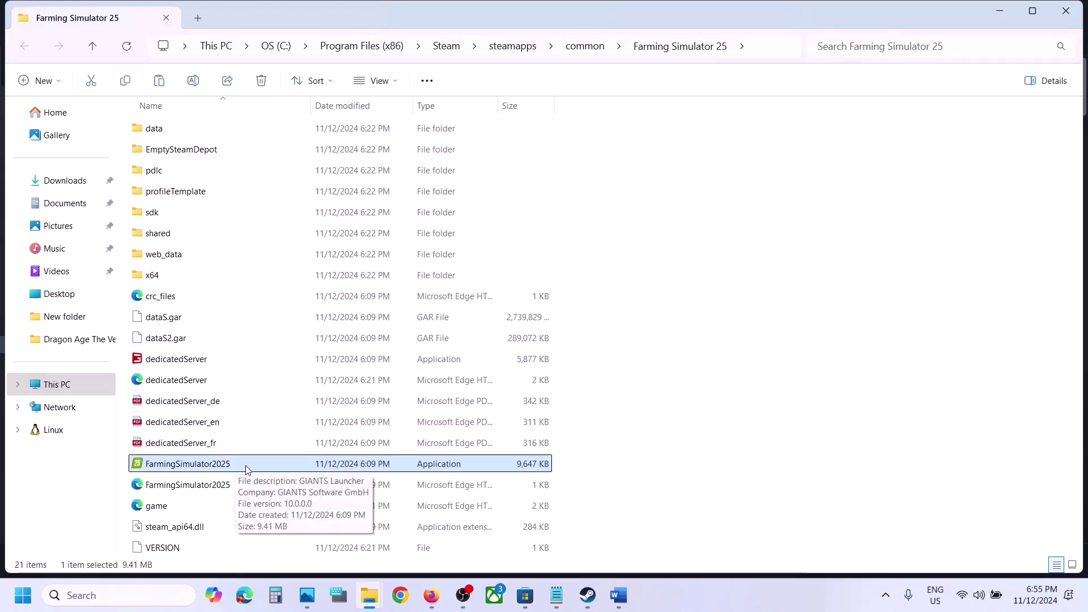
{"action": "double_click", "coordinate": [152, 278]}
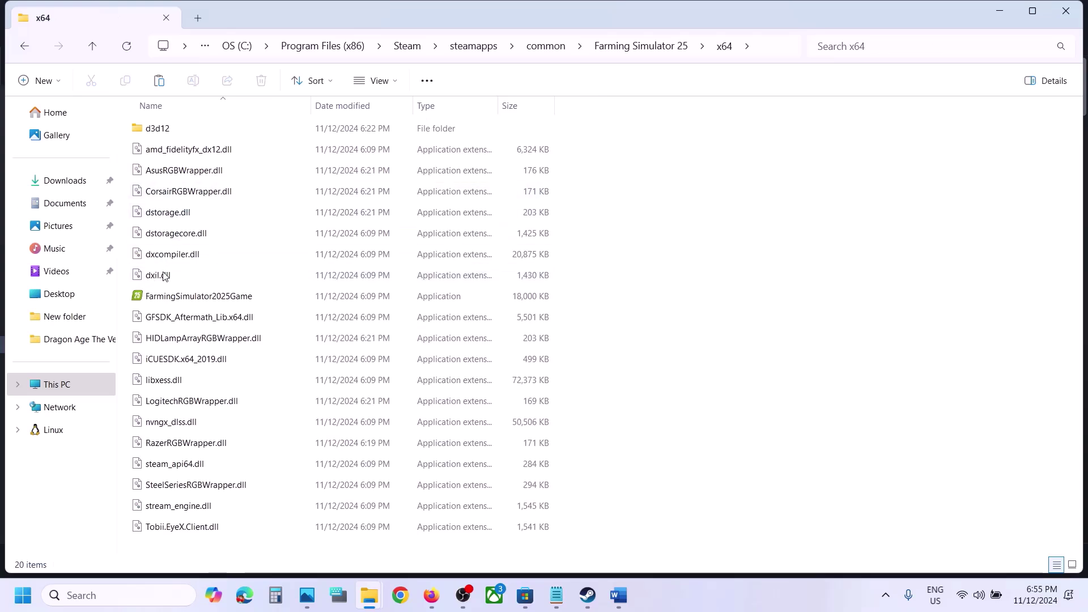
{"action": "left_click", "coordinate": [183, 298]}
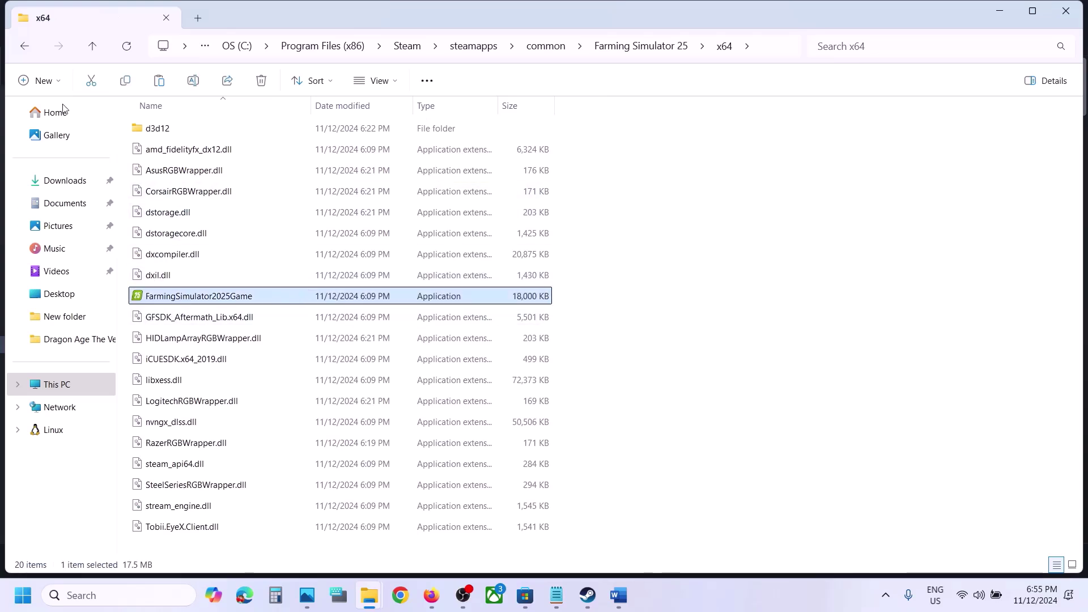
{"action": "left_click", "coordinate": [93, 45]}
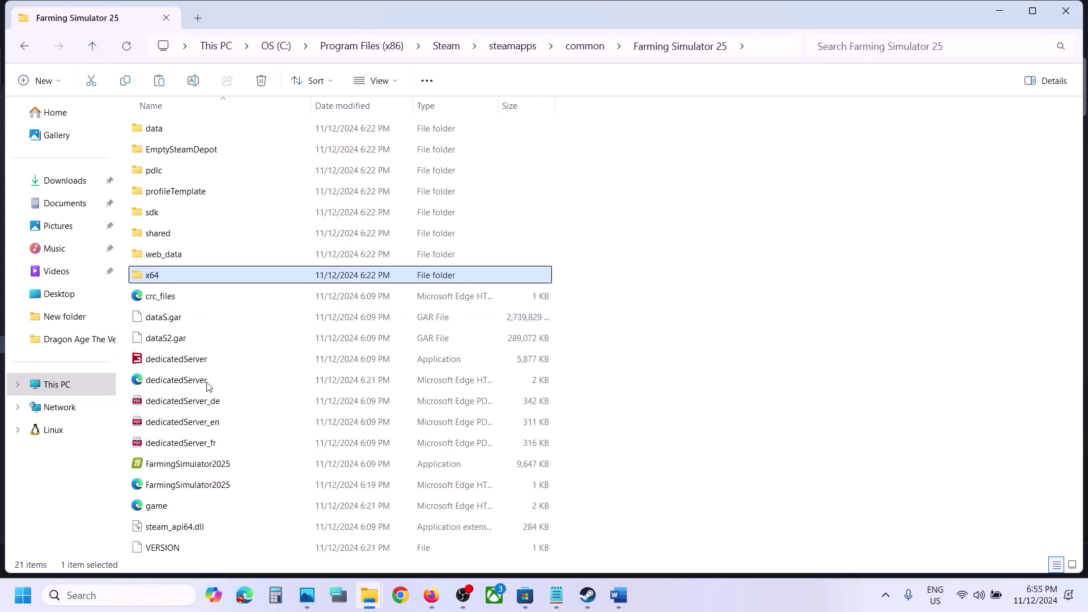
{"action": "left_click", "coordinate": [193, 465]}
Set the FarmingSimulator2025 launcher to always run as administrator
{"action": "right_click", "coordinate": [192, 465]}
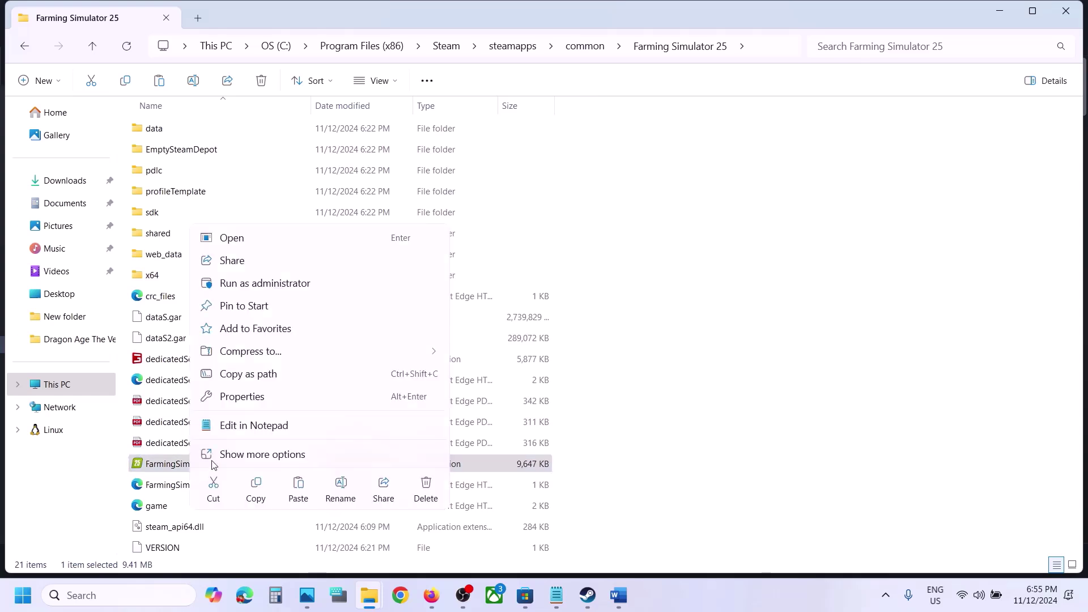
{"action": "left_click", "coordinate": [253, 398]}
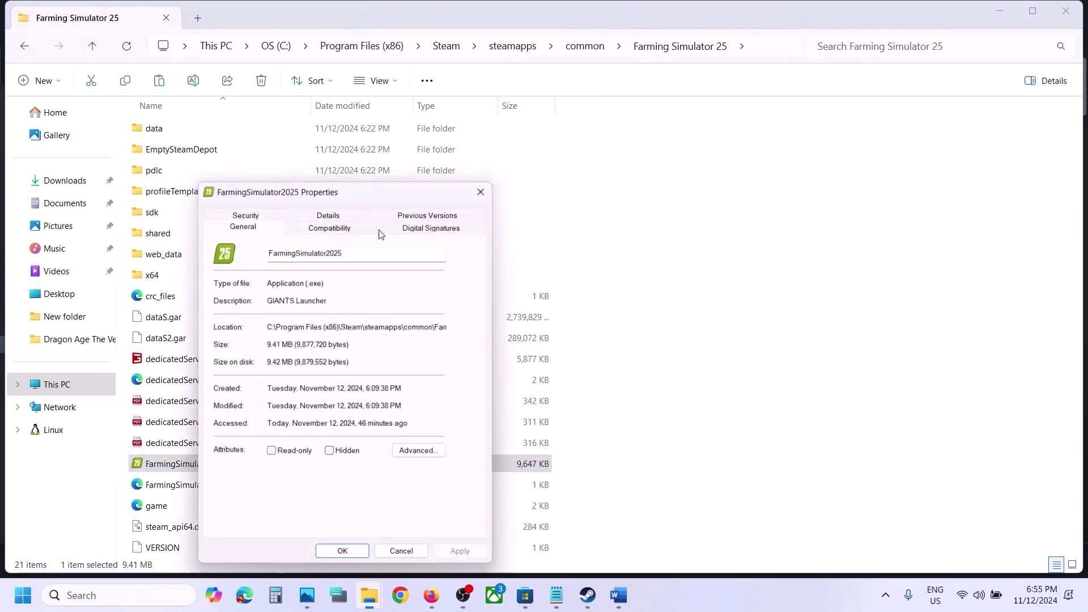
{"action": "left_click", "coordinate": [331, 222]}
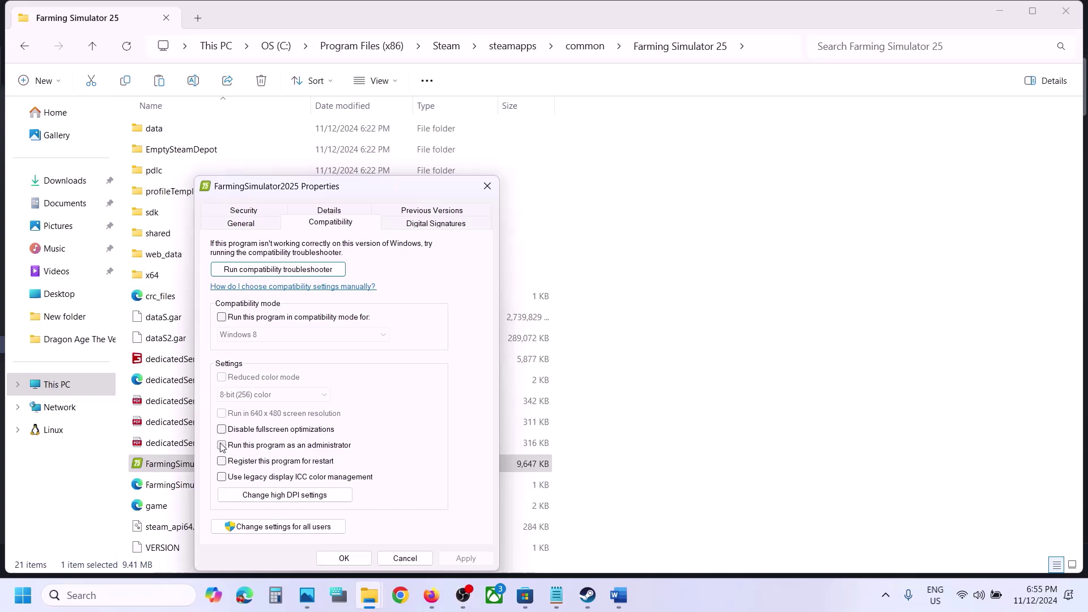
{"action": "left_click", "coordinate": [466, 558]}
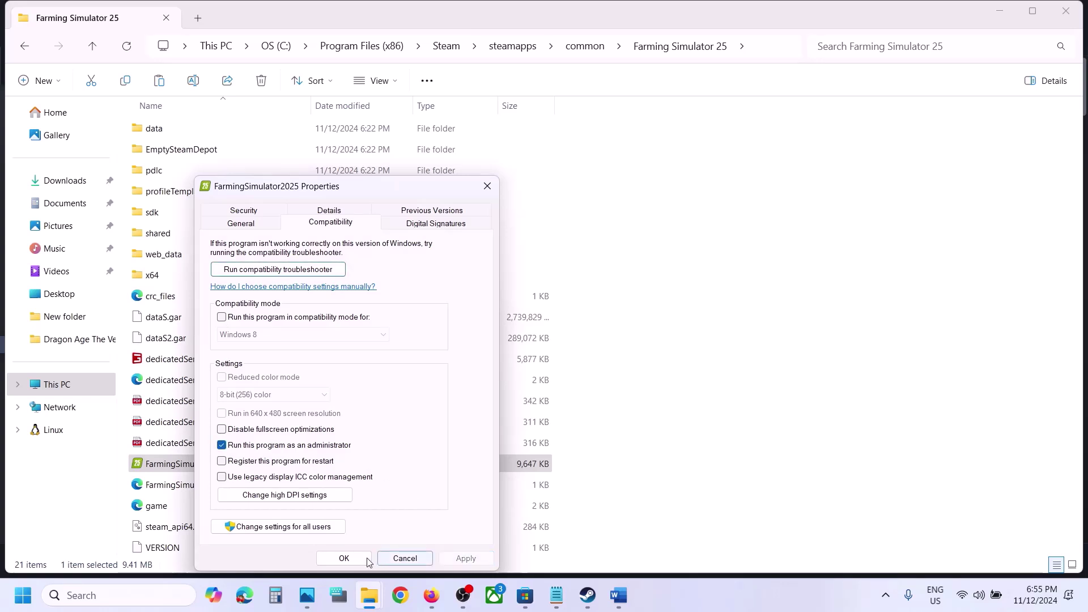
{"action": "left_click", "coordinate": [344, 558]}
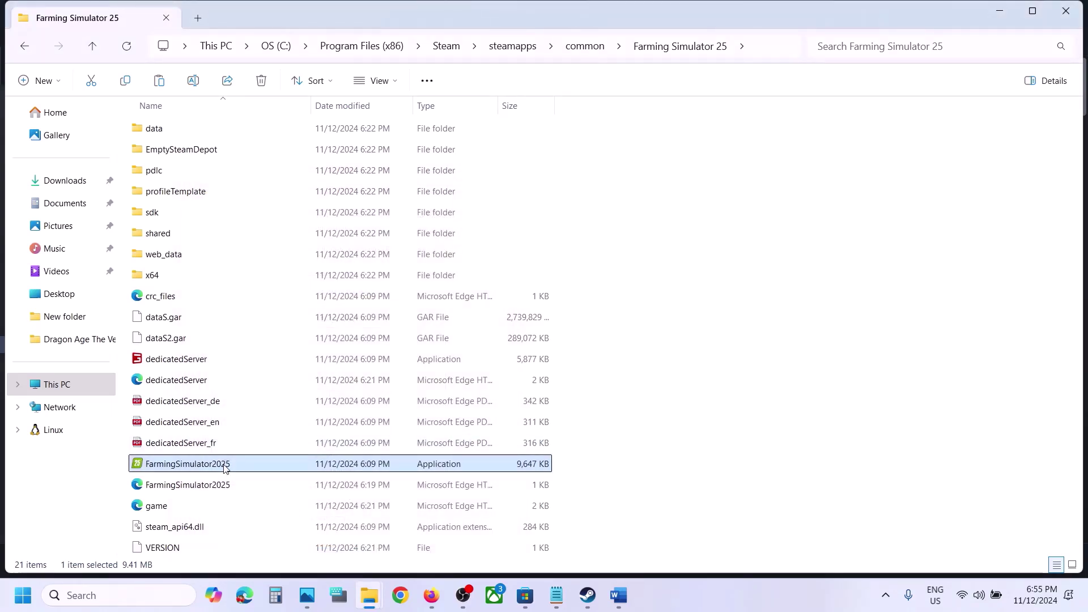
Enable Windows 7 compatibility mode and disable fullscreen optimizations for the launcher
{"action": "right_click", "coordinate": [225, 468]}
{"action": "left_click", "coordinate": [280, 394]}
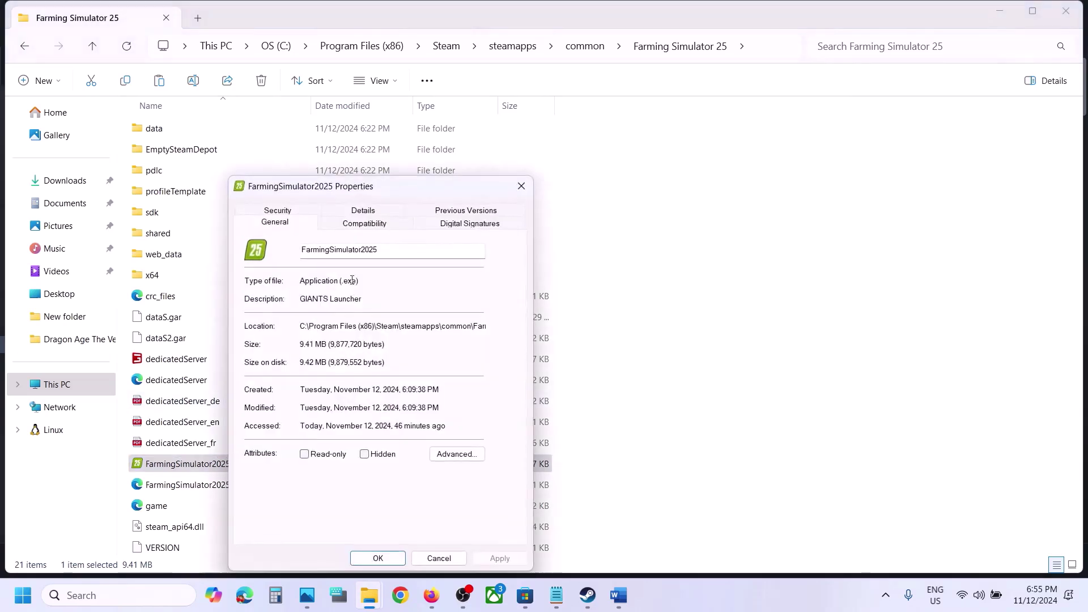
{"action": "left_click", "coordinate": [351, 223]}
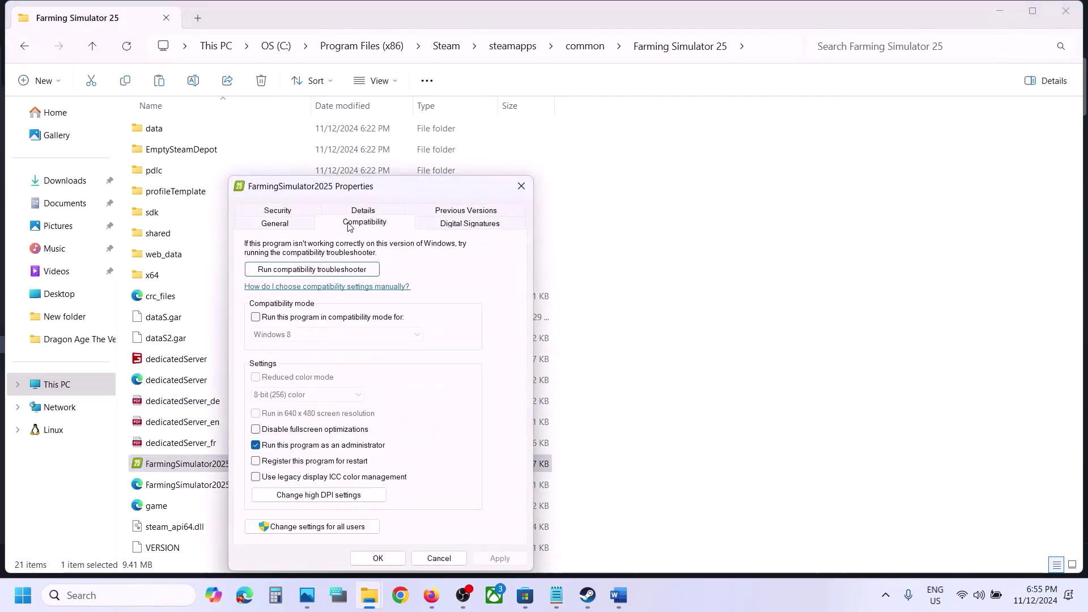
{"action": "left_click", "coordinate": [256, 317]}
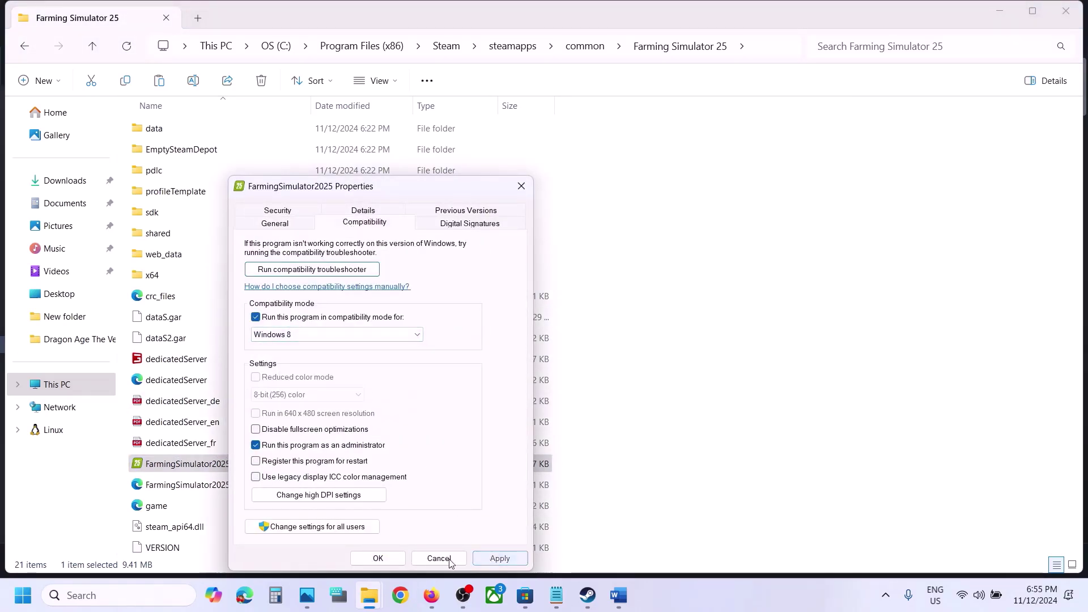
{"action": "left_click", "coordinate": [362, 340]}
{"action": "left_click", "coordinate": [309, 379]}
{"action": "left_click", "coordinate": [501, 559]}
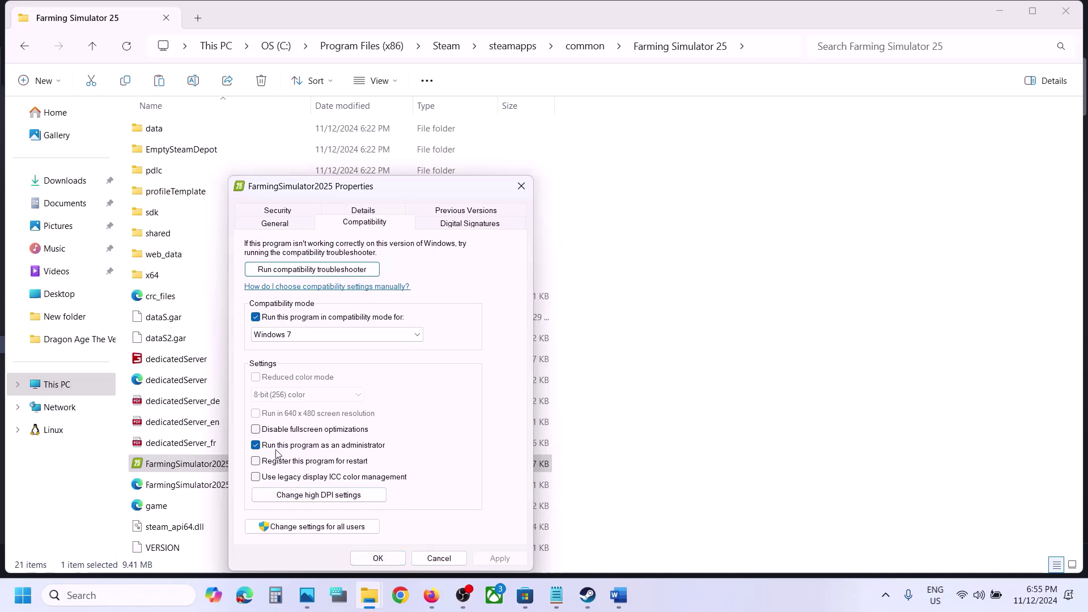
{"action": "left_click", "coordinate": [255, 431]}
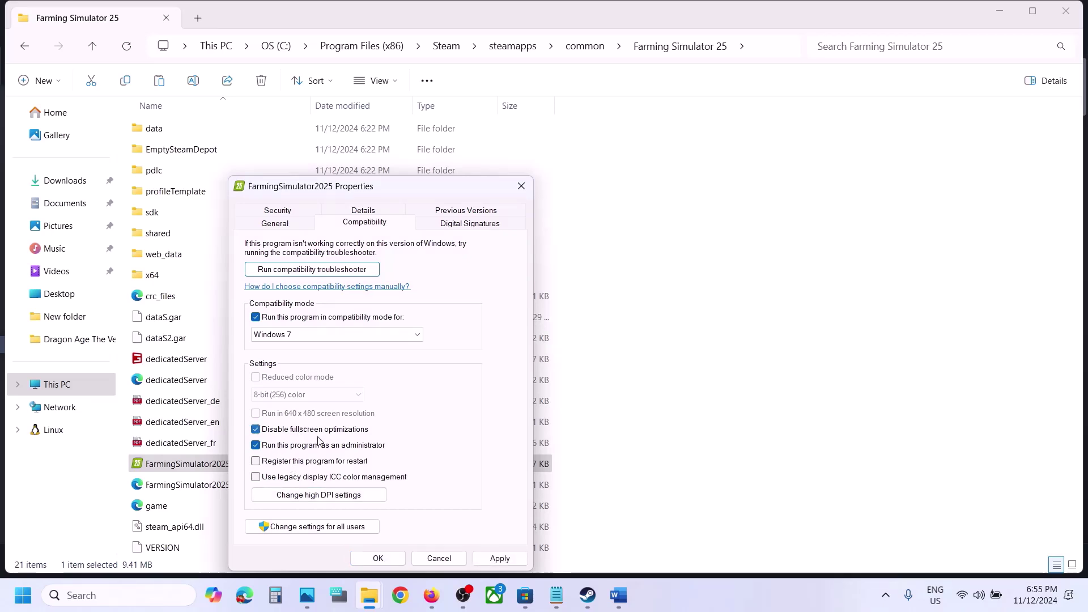
{"action": "left_click", "coordinate": [493, 567]}
{"action": "left_click", "coordinate": [376, 557]}
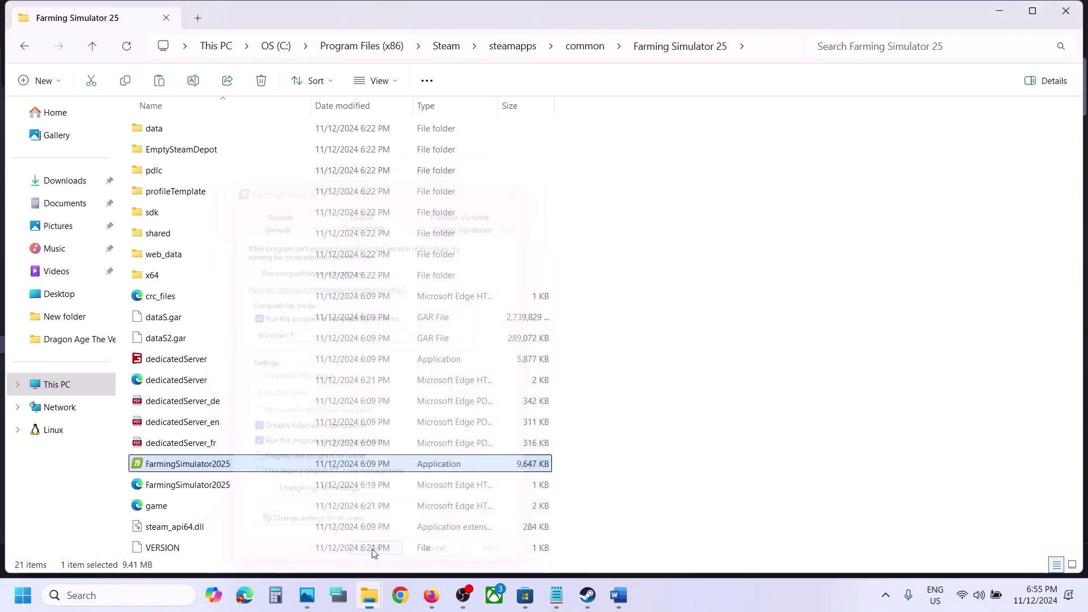
Open x64 and set FarmingSimulator2025Game to run as administrator
{"action": "double_click", "coordinate": [152, 276]}
{"action": "left_click", "coordinate": [177, 298]}
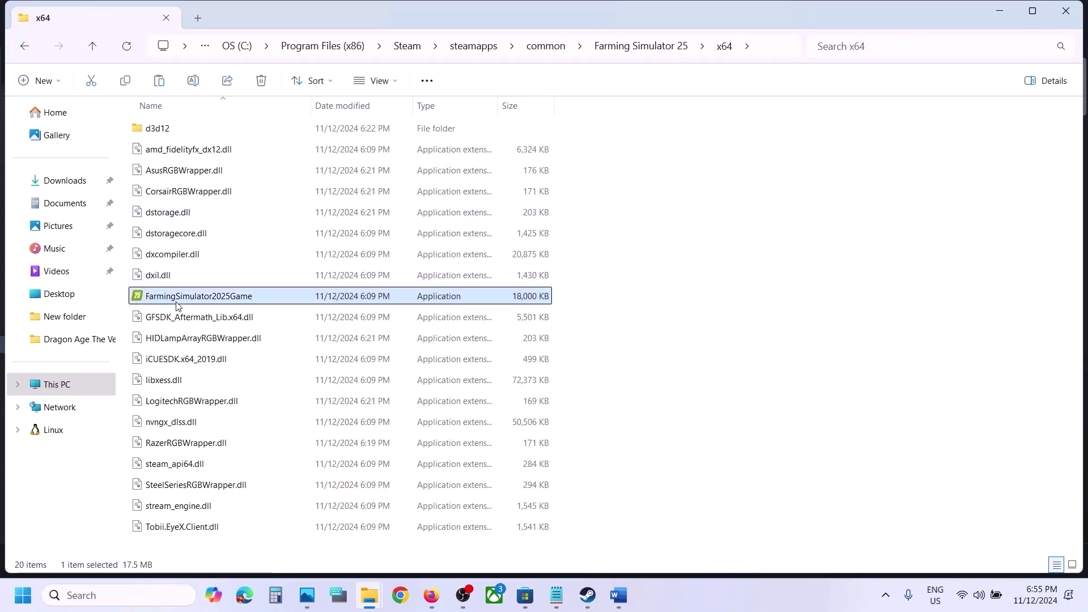
{"action": "right_click", "coordinate": [177, 299]}
{"action": "left_click", "coordinate": [245, 373]}
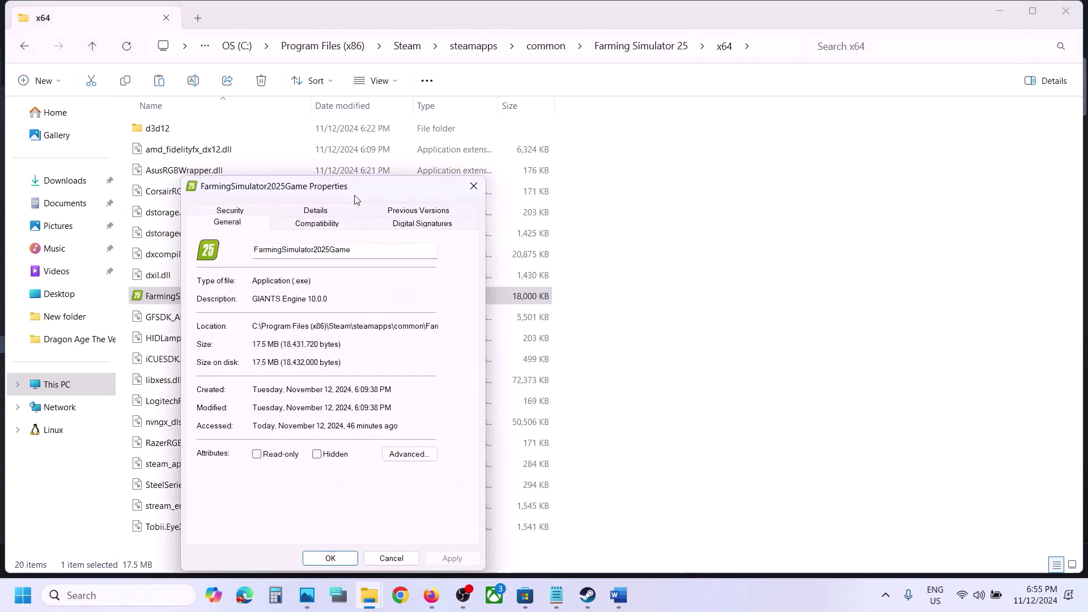
{"action": "left_click", "coordinate": [321, 221]}
{"action": "left_click", "coordinate": [245, 445]}
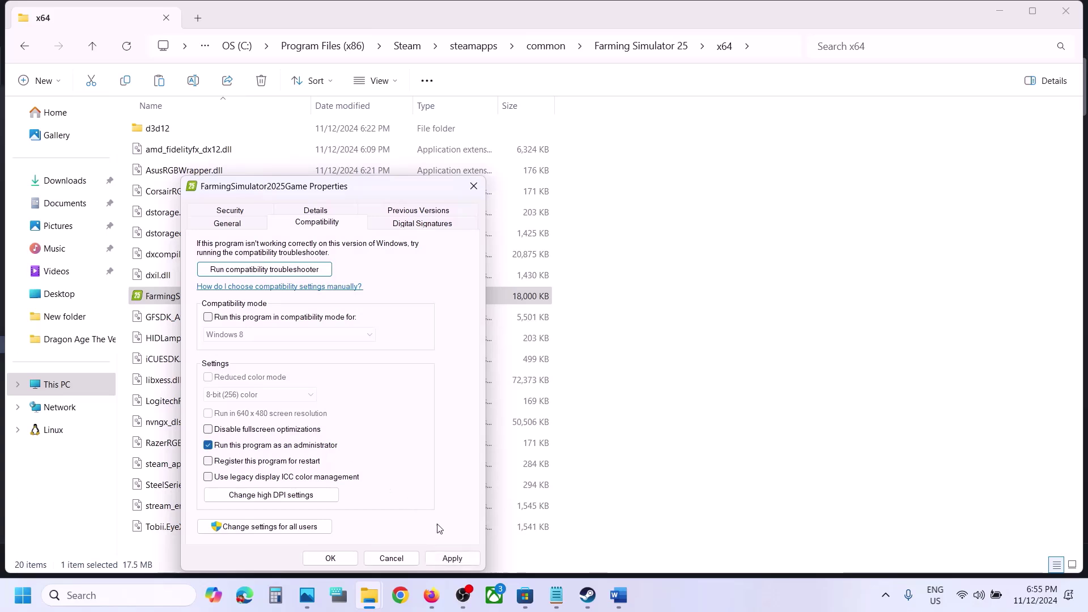
{"action": "left_click", "coordinate": [452, 559]}
{"action": "left_click", "coordinate": [336, 559]}
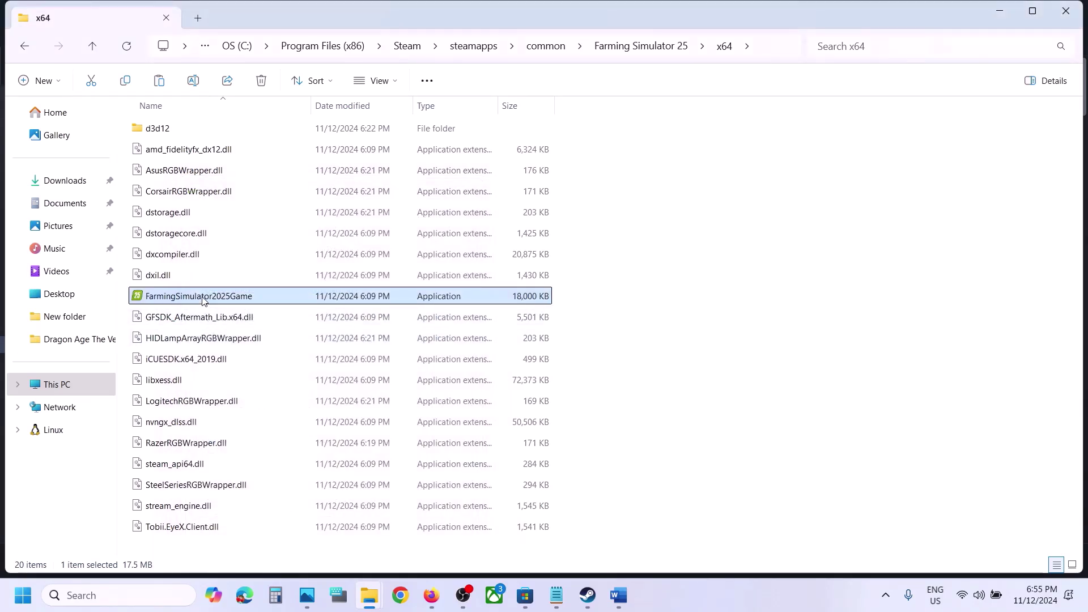
Give FarmingSimulator2025Game Windows 7 compatibility mode with fullscreen optimizations disabled
{"action": "right_click", "coordinate": [202, 300]}
{"action": "left_click", "coordinate": [255, 372]}
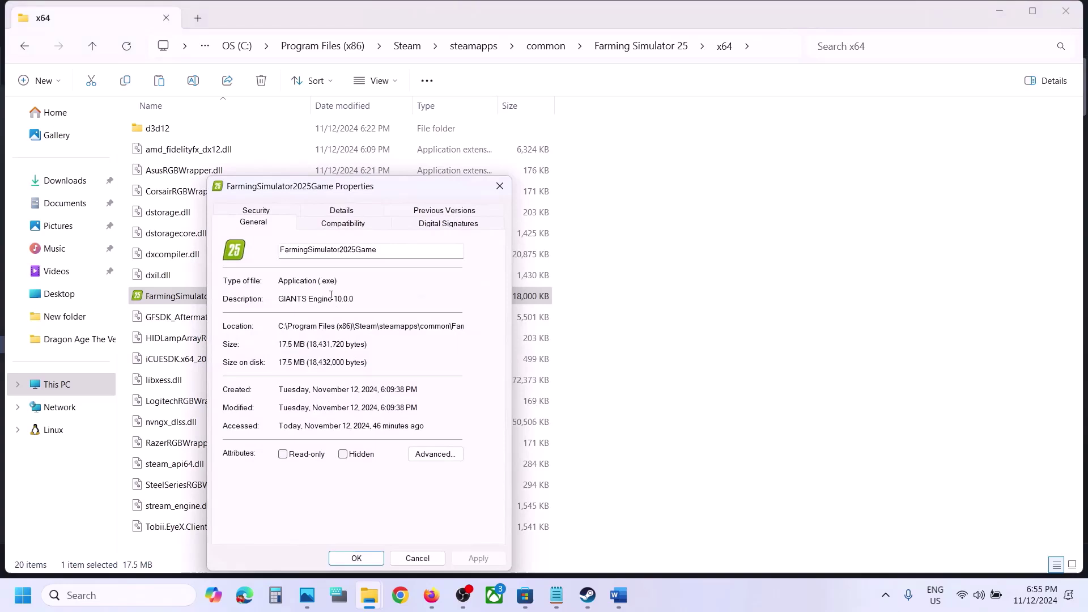
{"action": "left_click", "coordinate": [323, 227]}
{"action": "left_click", "coordinate": [237, 317]}
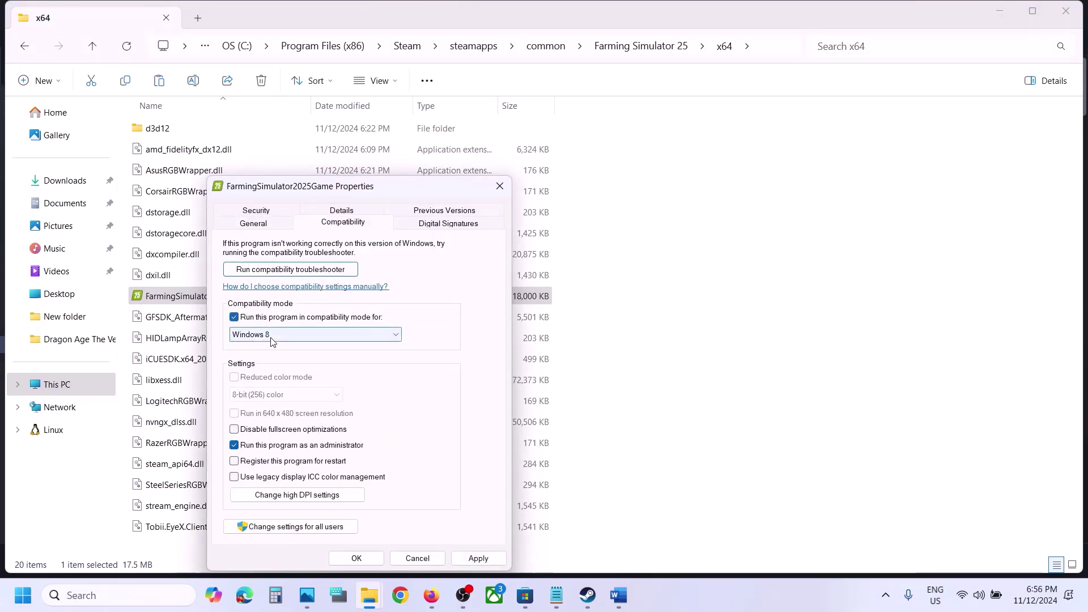
{"action": "left_click", "coordinate": [479, 558]}
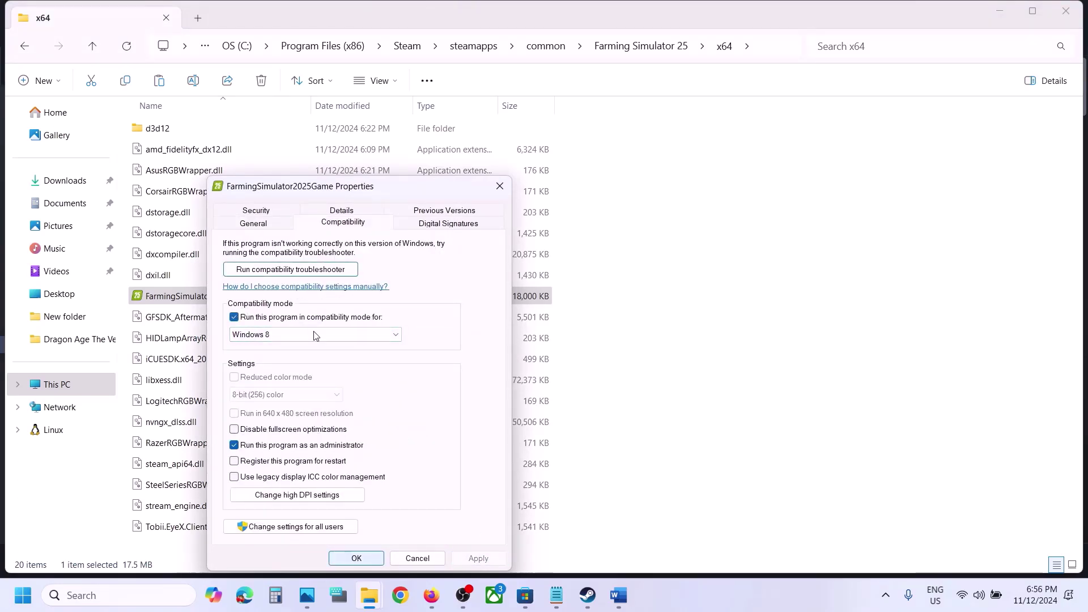
{"action": "left_click", "coordinate": [276, 336]}
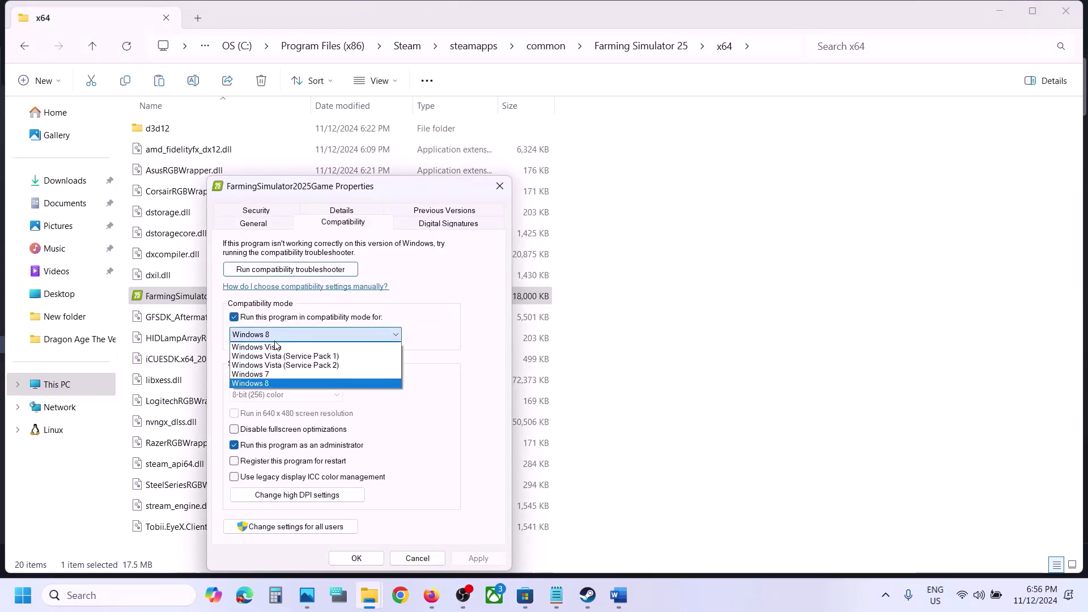
{"action": "left_click", "coordinate": [266, 374]}
{"action": "left_click", "coordinate": [478, 558]}
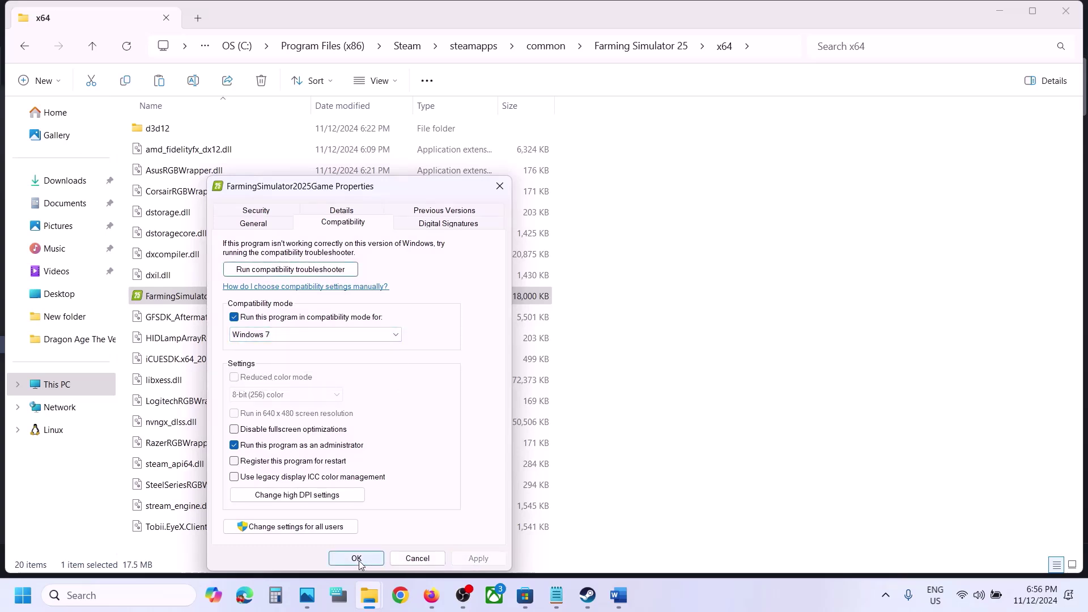
{"action": "left_click", "coordinate": [234, 430]}
{"action": "left_click", "coordinate": [466, 562]}
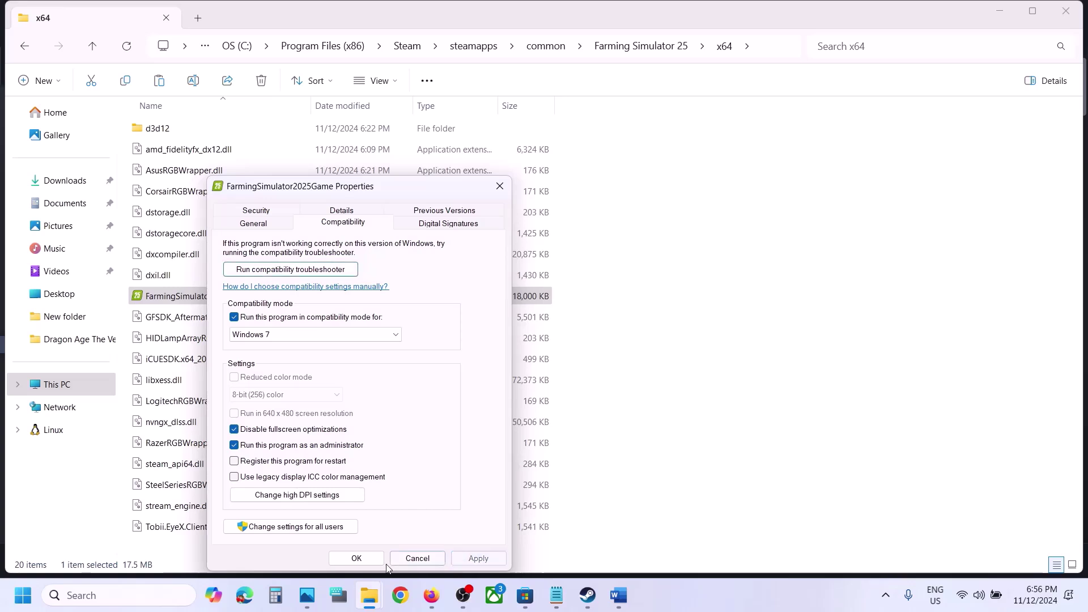
{"action": "left_click", "coordinate": [356, 558]}
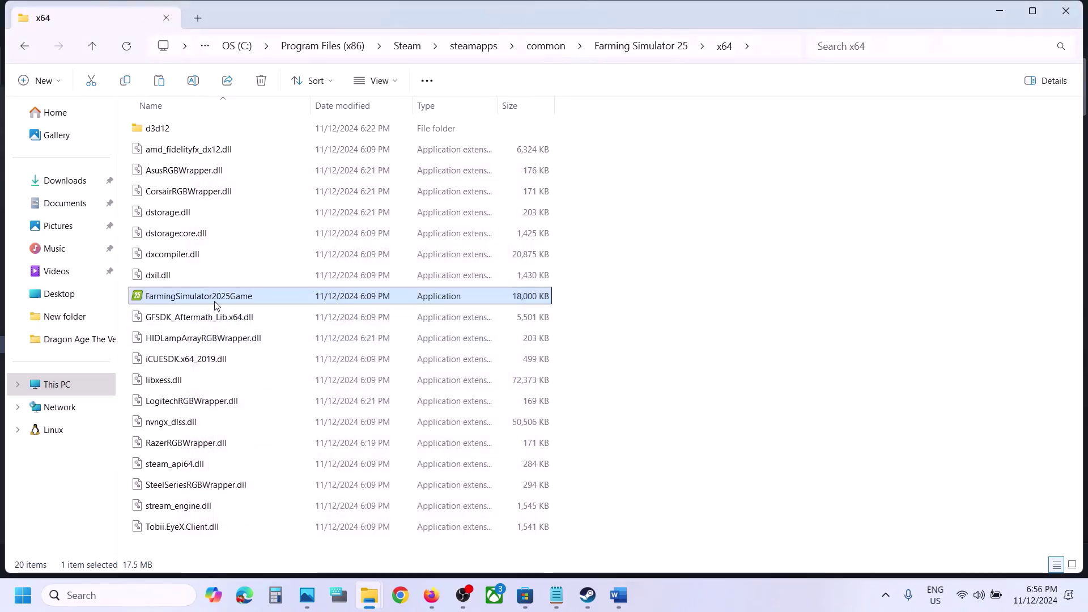
Uncheck compatibility mode, disable-fullscreen-optimizations and administrator for FarmingSimulator2025Game
{"action": "right_click", "coordinate": [215, 306]}
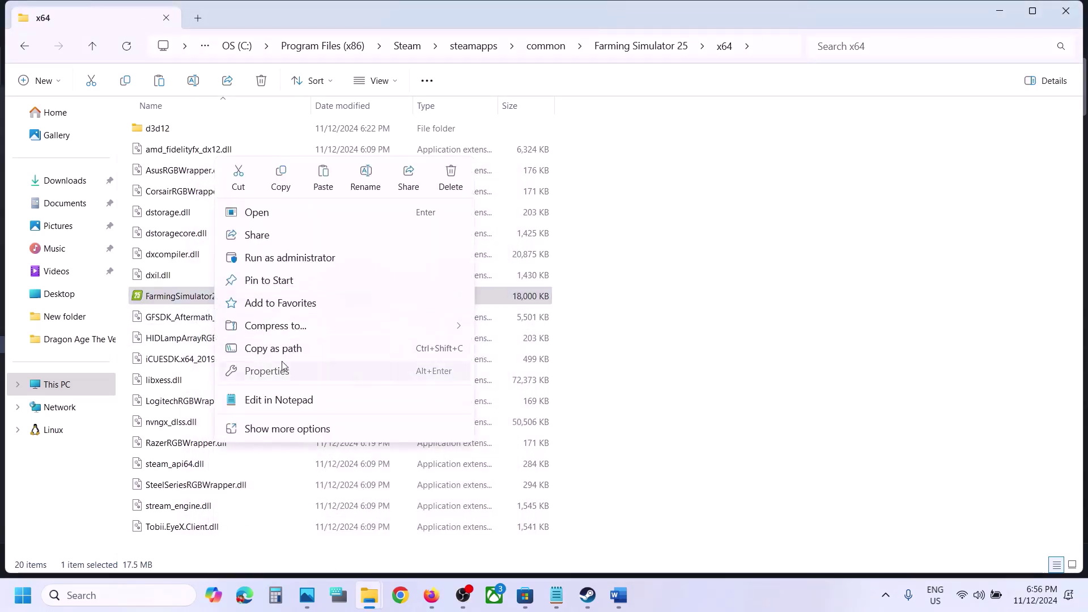
{"action": "left_click", "coordinate": [286, 371]}
{"action": "left_click", "coordinate": [349, 225]}
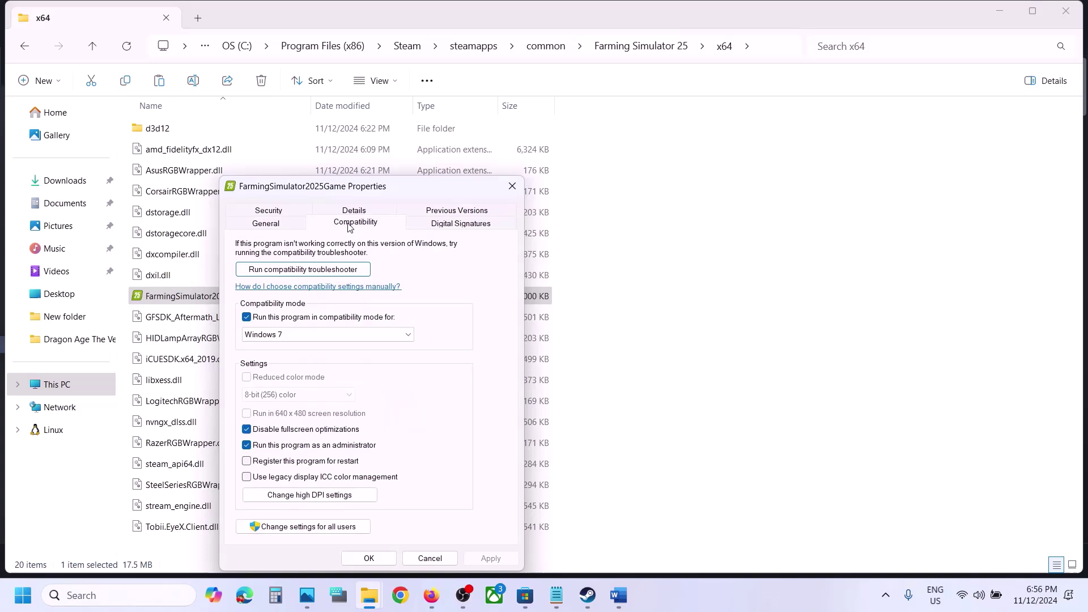
{"action": "left_click", "coordinate": [247, 317]}
{"action": "left_click", "coordinate": [247, 429]}
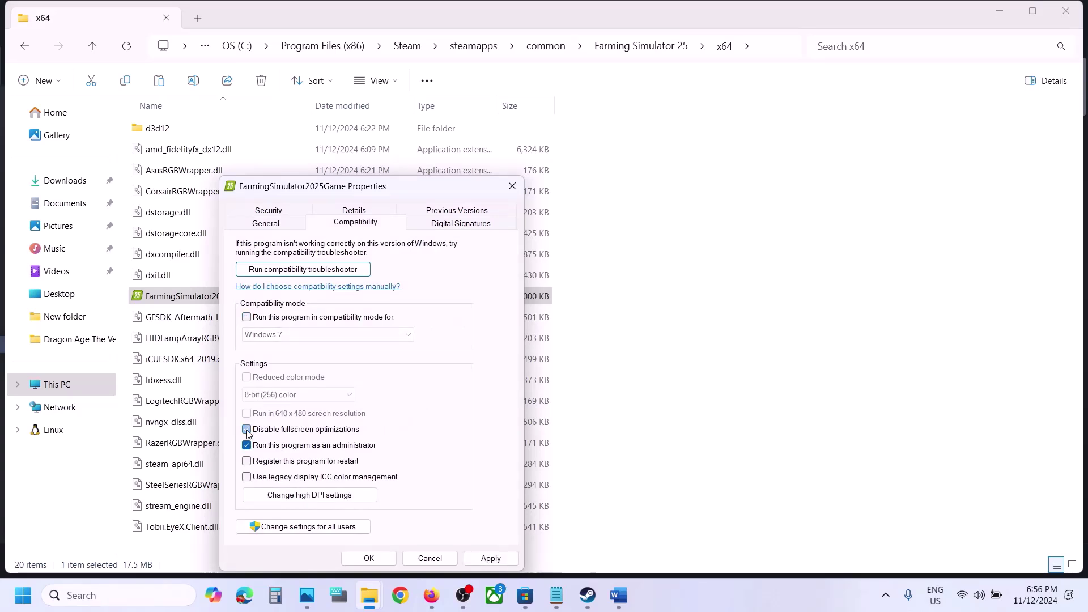
{"action": "left_click", "coordinate": [246, 445]}
{"action": "left_click", "coordinate": [491, 559]}
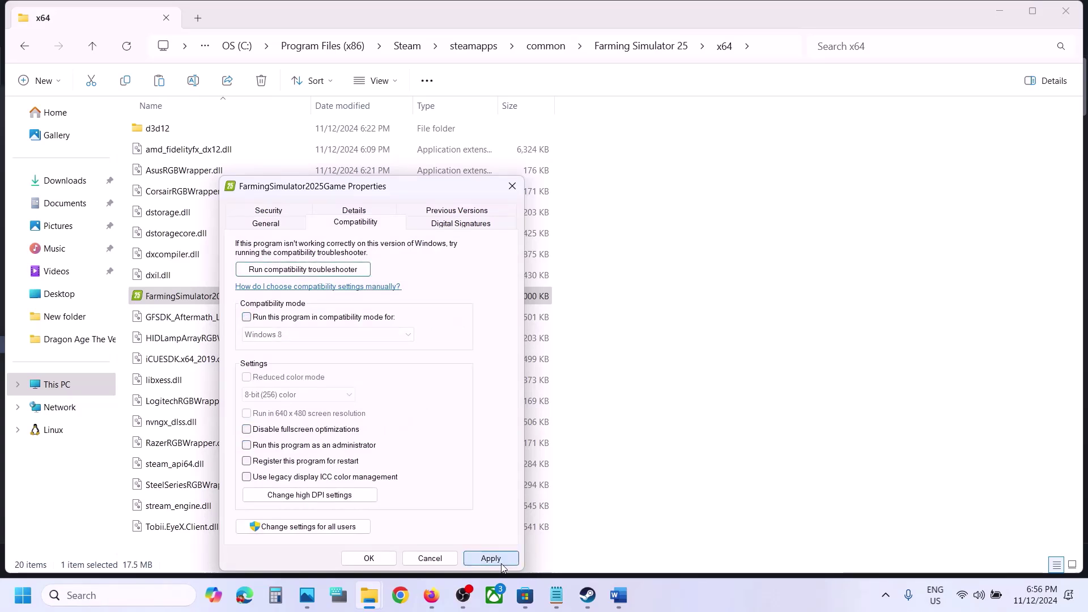
{"action": "left_click", "coordinate": [369, 559]}
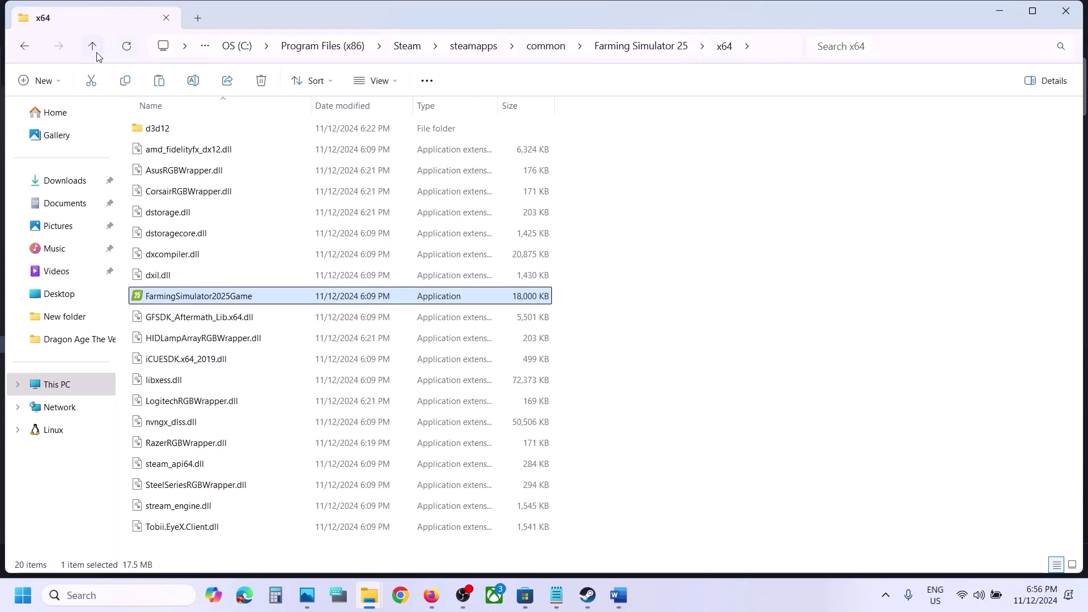
Turn off compatibility mode for the FarmingSimulator2025 launcher in the parent folder
{"action": "left_click", "coordinate": [94, 48]}
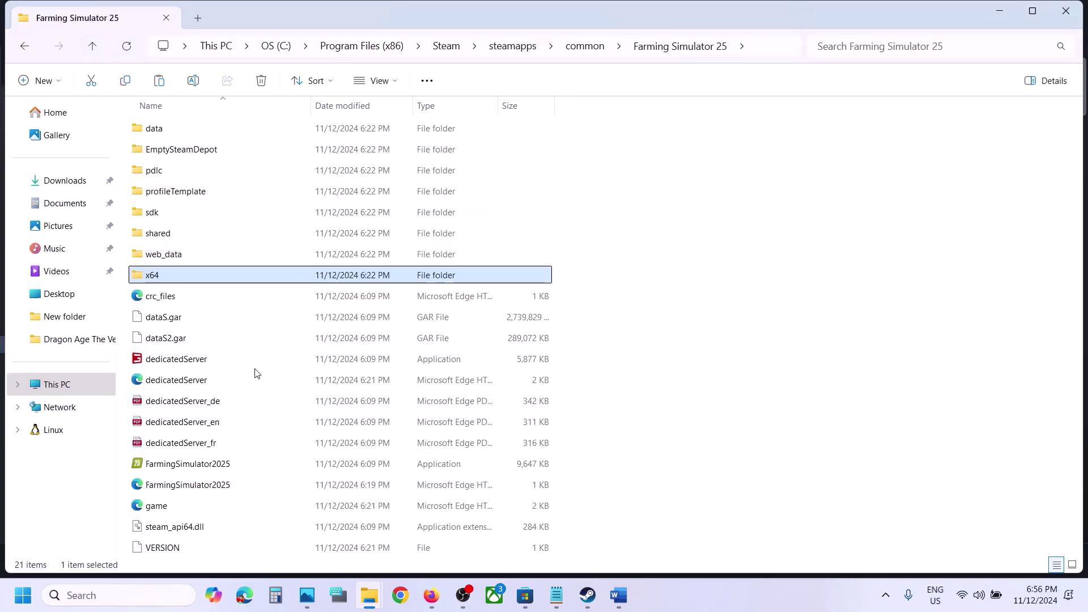
{"action": "right_click", "coordinate": [172, 466]}
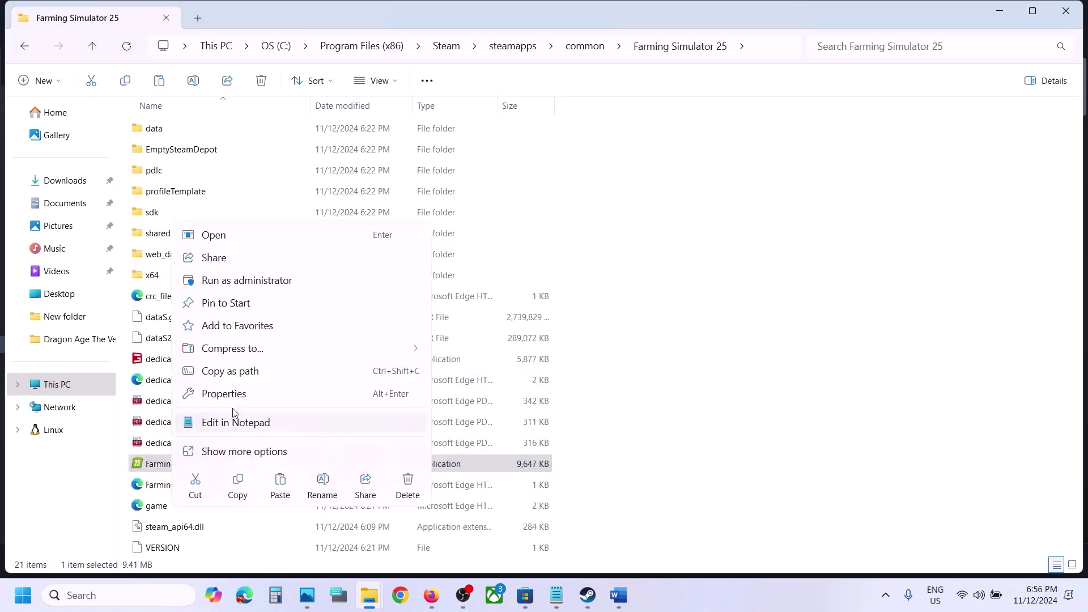
{"action": "left_click", "coordinate": [228, 395]}
{"action": "left_click", "coordinate": [295, 223]}
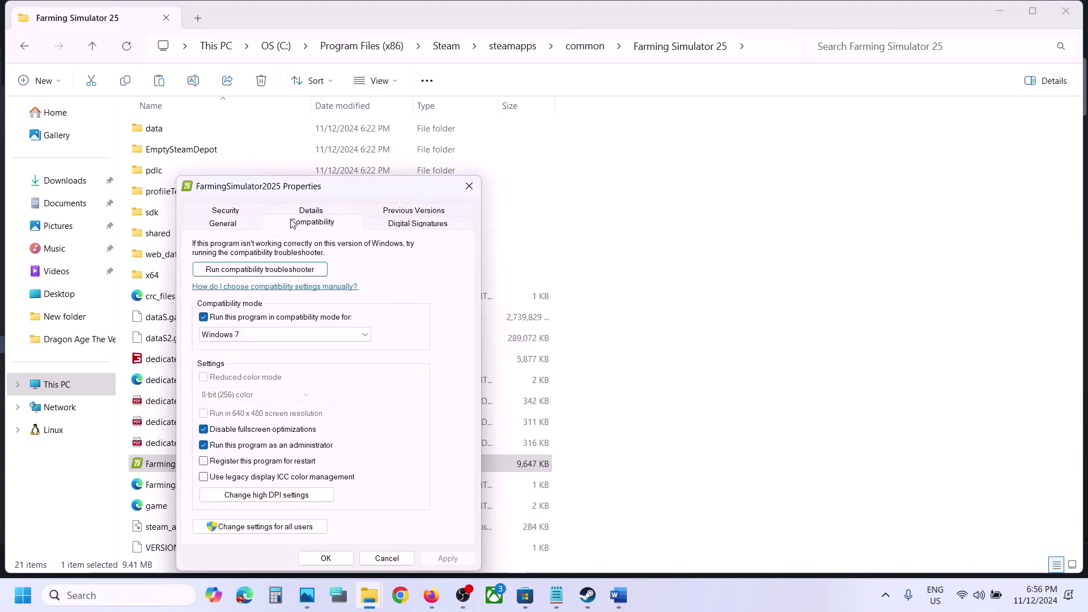
{"action": "left_click", "coordinate": [203, 317]}
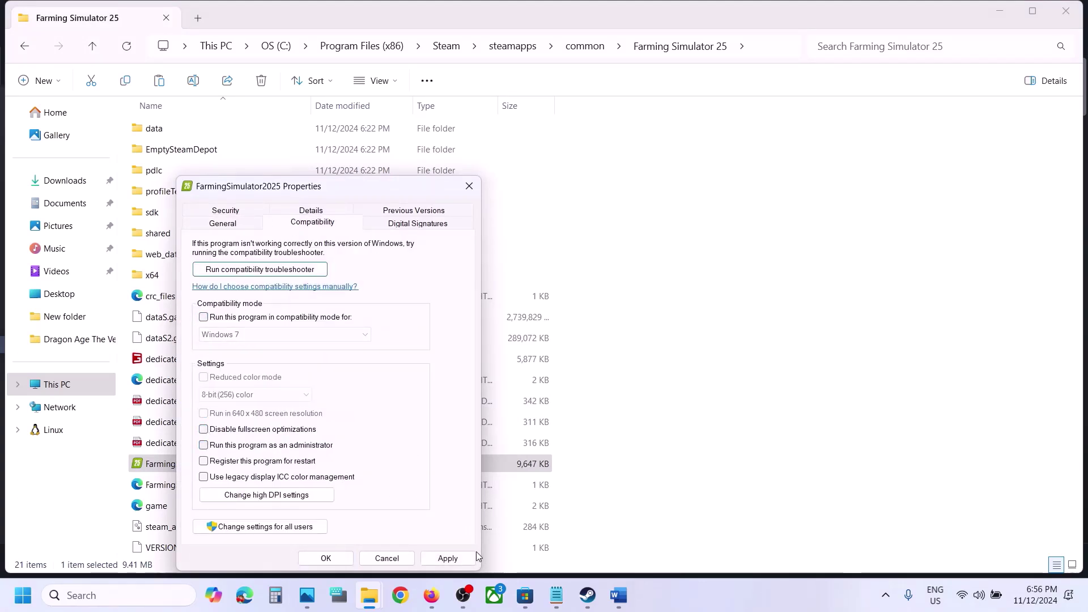
{"action": "left_click", "coordinate": [447, 558]}
{"action": "left_click", "coordinate": [326, 558]}
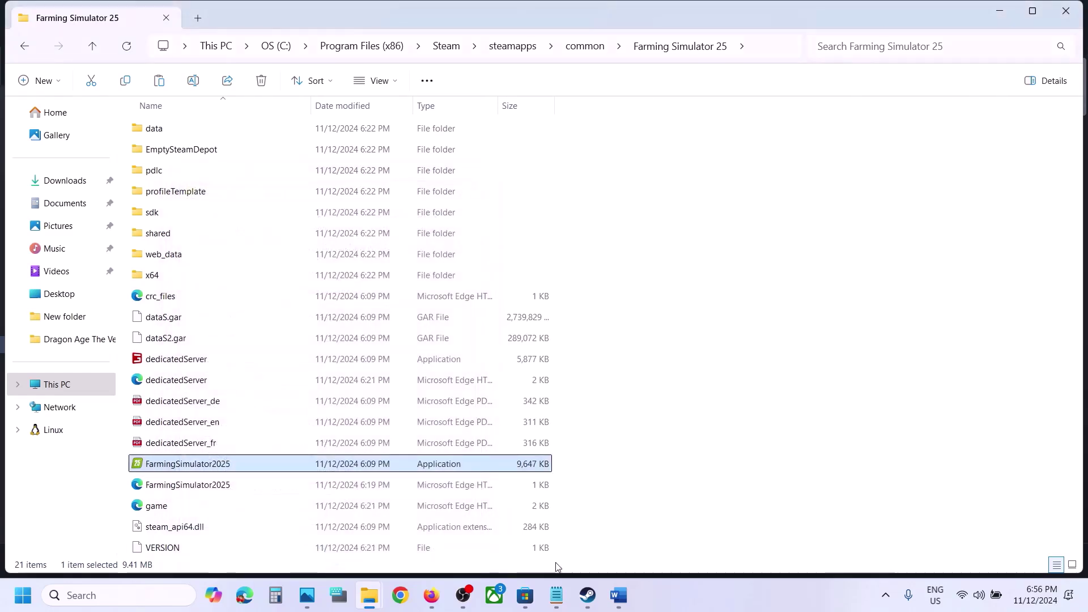
{"action": "left_click", "coordinate": [588, 595]}
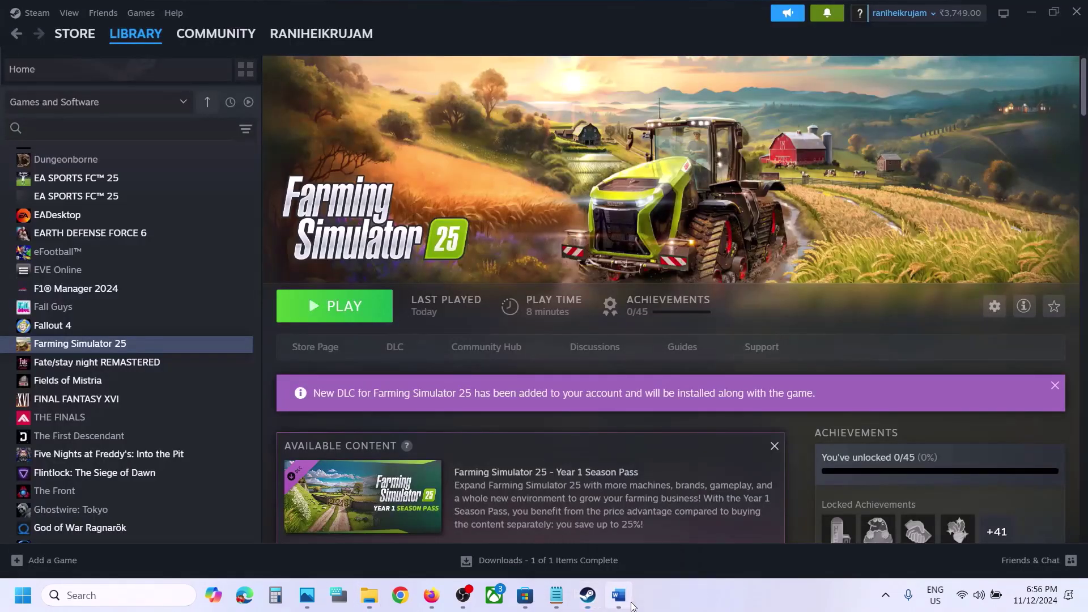
Scroll Word's notes to Step 9, then view and close Farming Simulator 25's Installed Files properties
{"action": "left_click", "coordinate": [633, 607]}
{"action": "scroll", "coordinate": [318, 376], "scroll_direction": "down", "scroll_amount": 1}
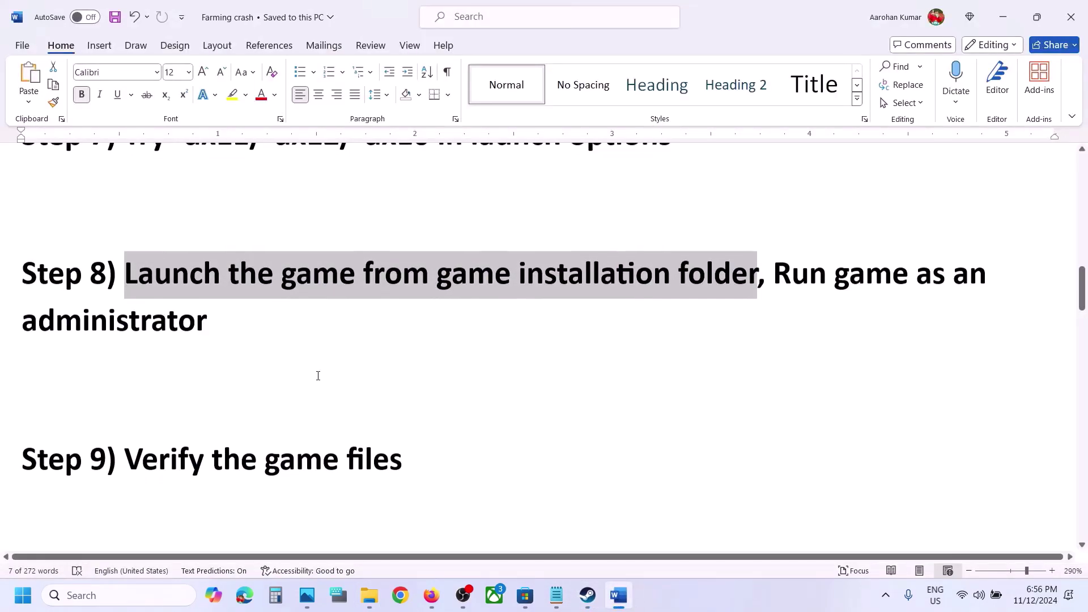
{"action": "left_click", "coordinate": [588, 595]}
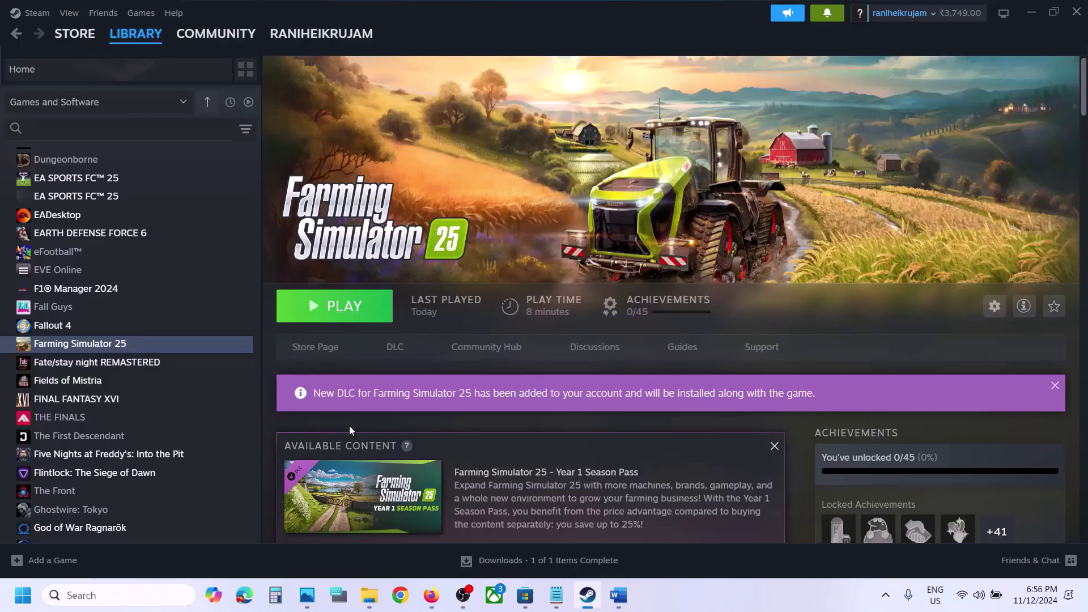
{"action": "right_click", "coordinate": [135, 344]}
{"action": "left_click", "coordinate": [198, 451]}
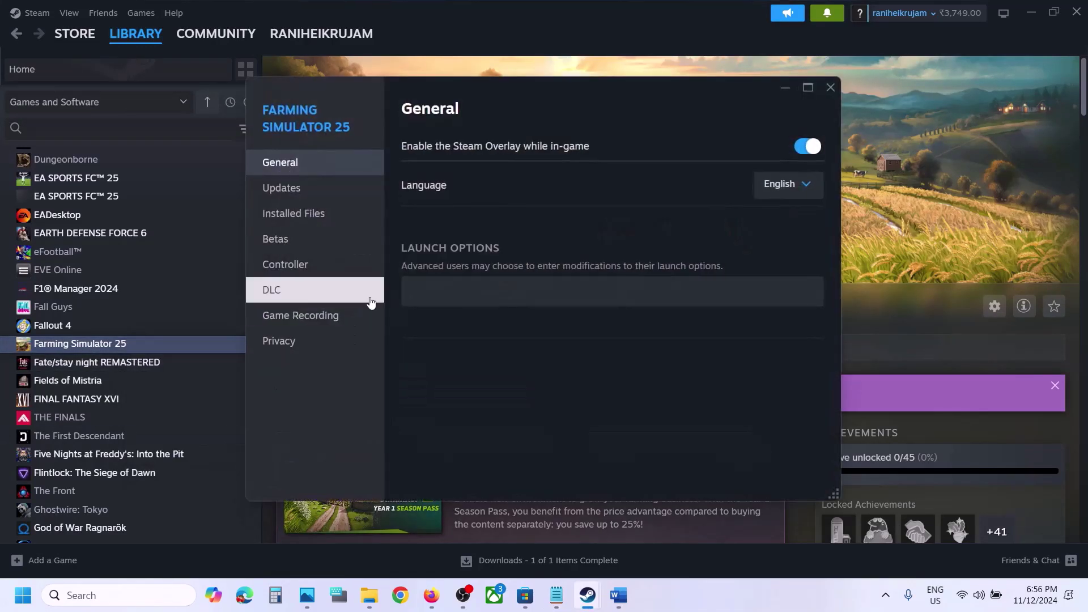
{"action": "left_click", "coordinate": [309, 217]}
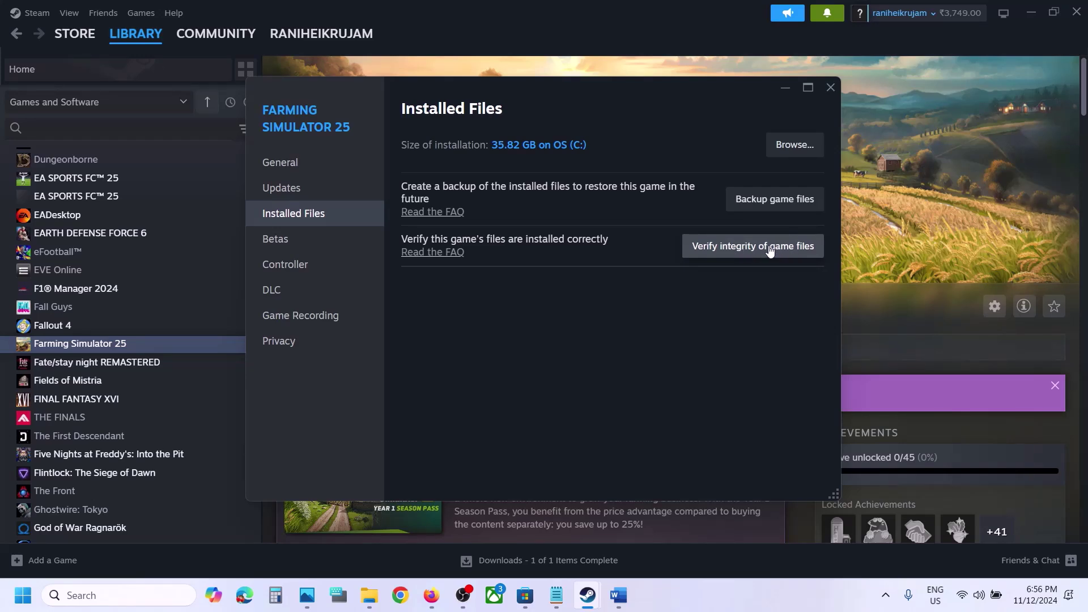
{"action": "left_click", "coordinate": [831, 87]}
Open the nvidia.com drivers link from Step 10 of the Farming crash notes in Chrome
{"action": "left_click", "coordinate": [616, 595]}
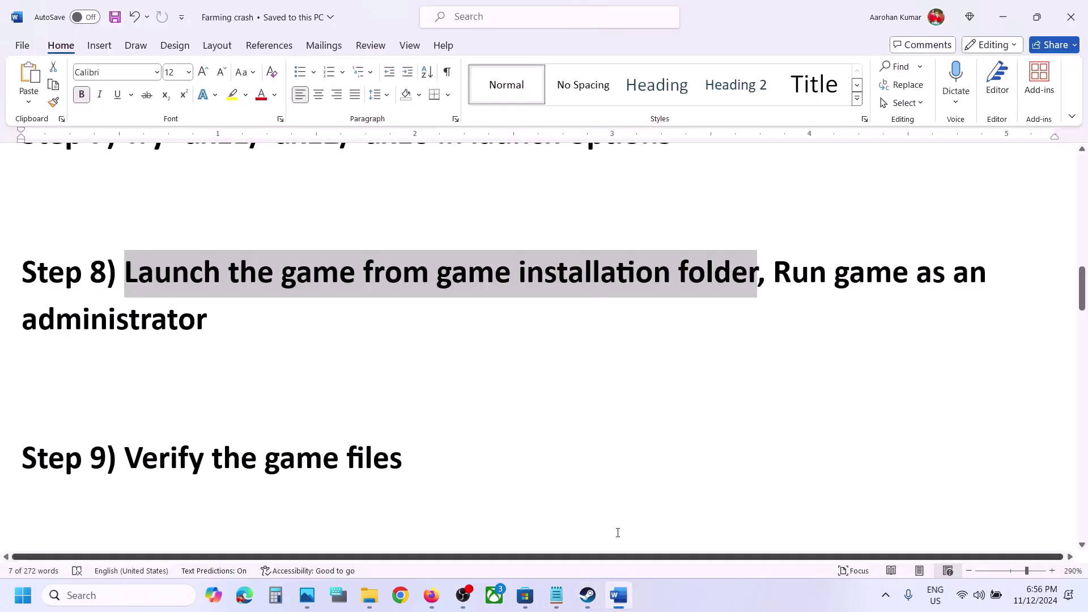
{"action": "scroll", "coordinate": [478, 441], "scroll_direction": "down", "scroll_amount": 5}
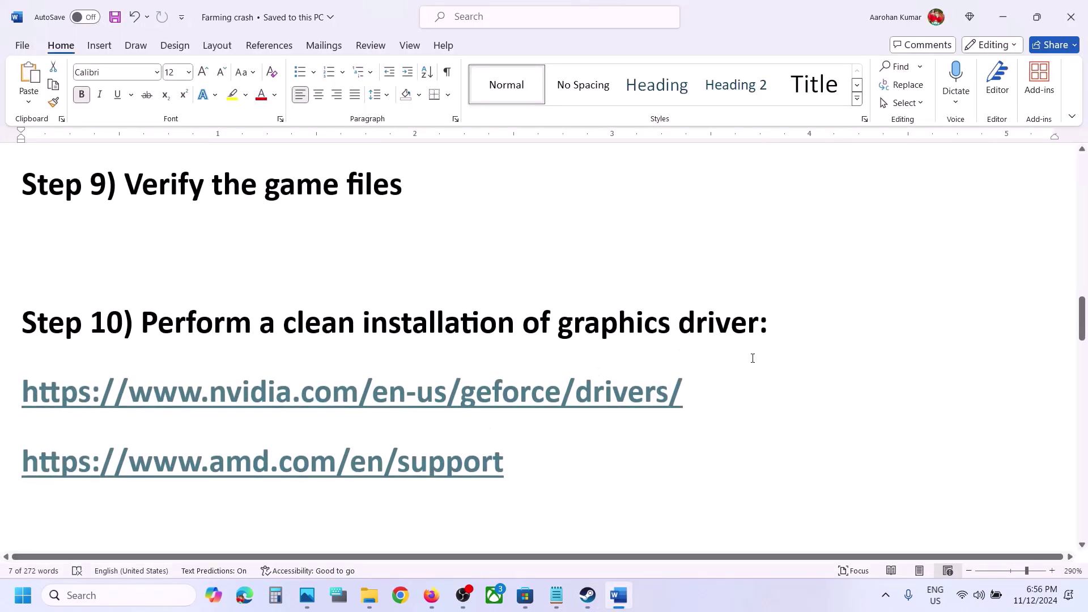
{"action": "left_click_drag", "start_coordinate": [638, 380], "coordinate": [86, 383]}
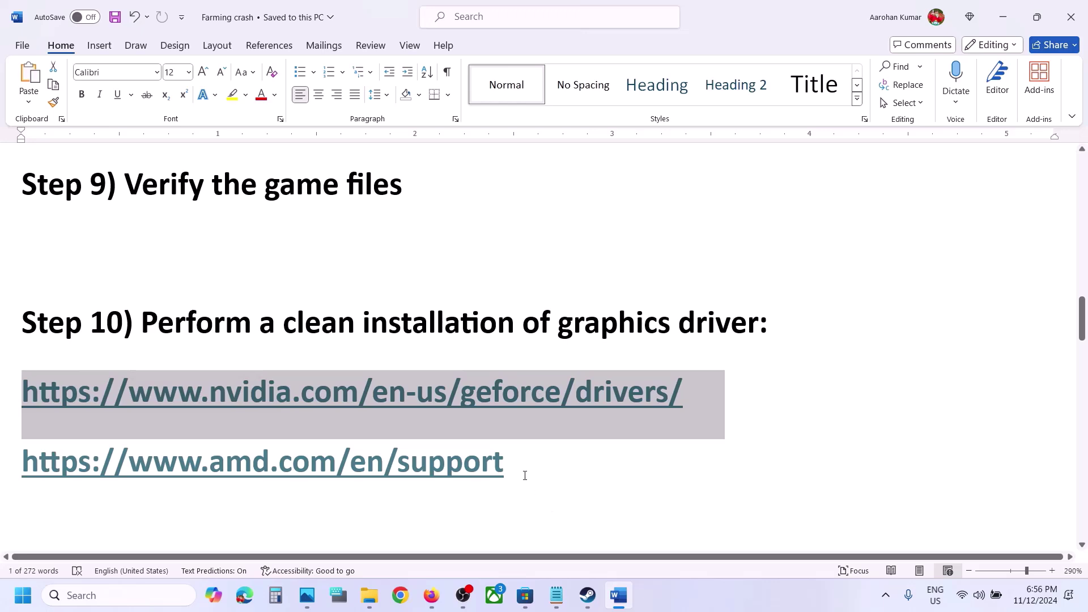
{"action": "left_click_drag", "start_coordinate": [518, 458], "coordinate": [92, 462]}
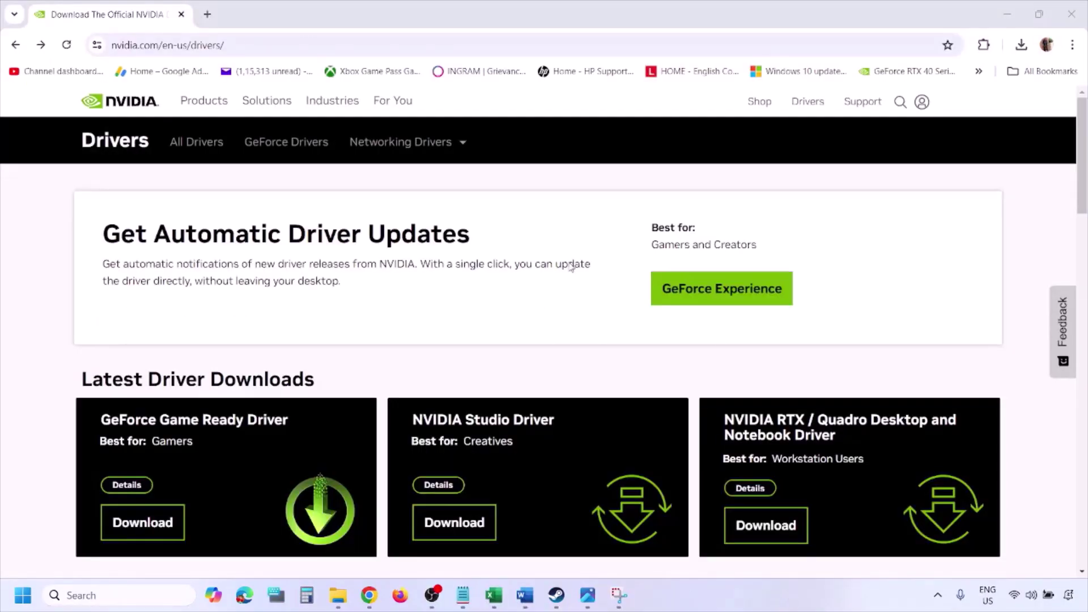
Search NVIDIA drivers for the GeForce RTX 3050 Laptop GPU on Windows 11, English (US)
{"action": "scroll", "coordinate": [255, 347], "scroll_direction": "down", "scroll_amount": 8}
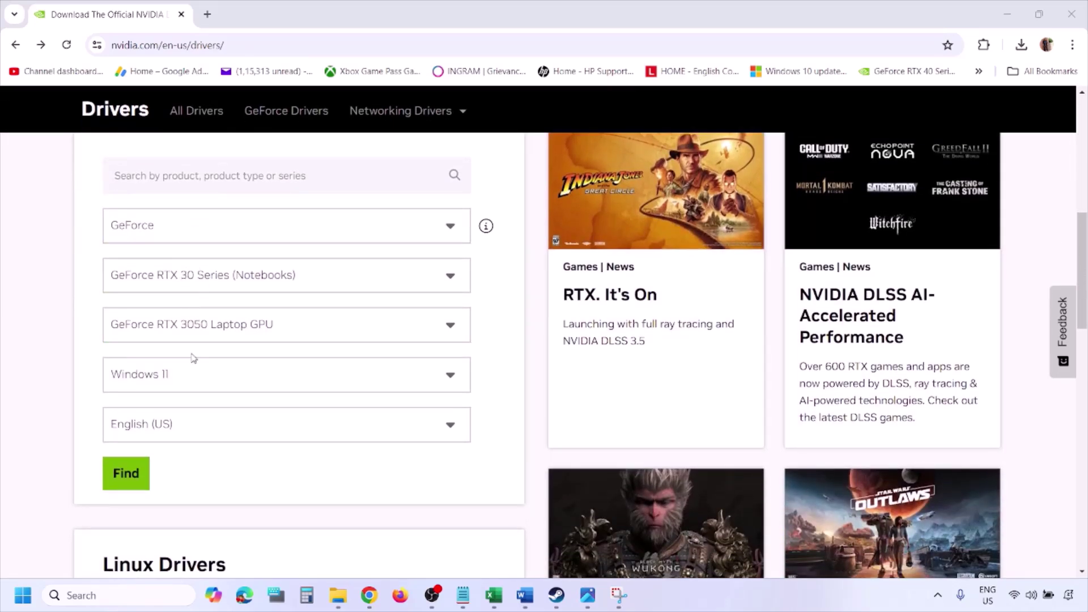
{"action": "left_click", "coordinate": [180, 378]}
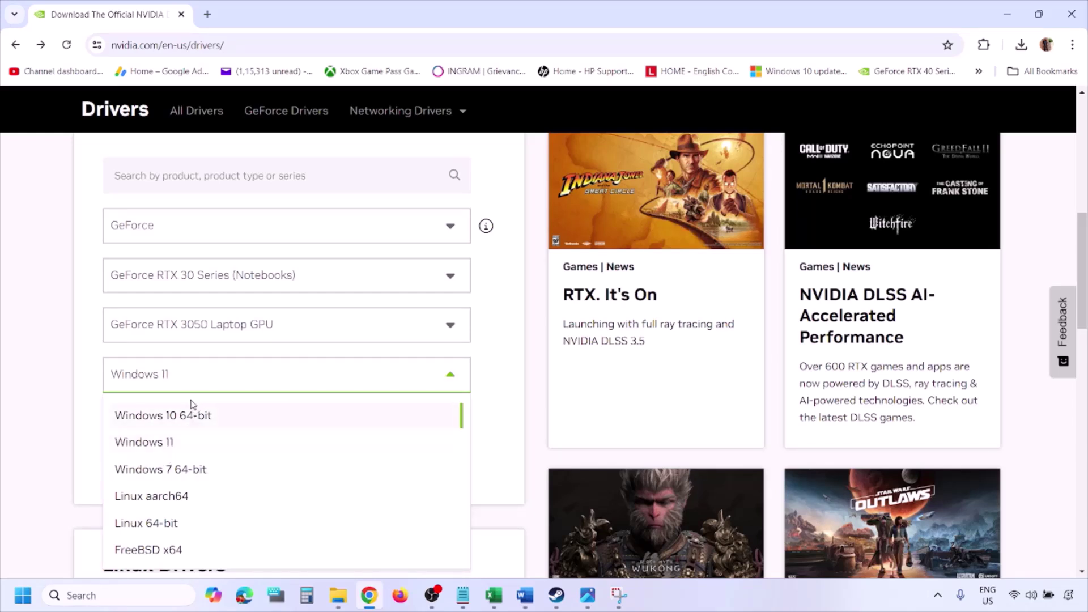
{"action": "left_click", "coordinate": [159, 448]}
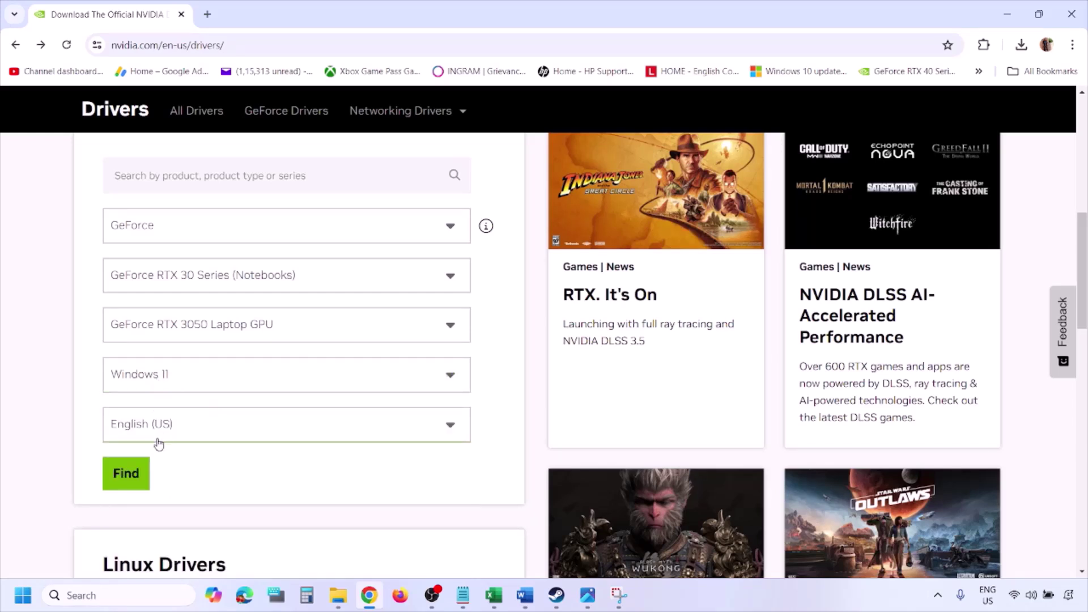
{"action": "left_click", "coordinate": [129, 475]}
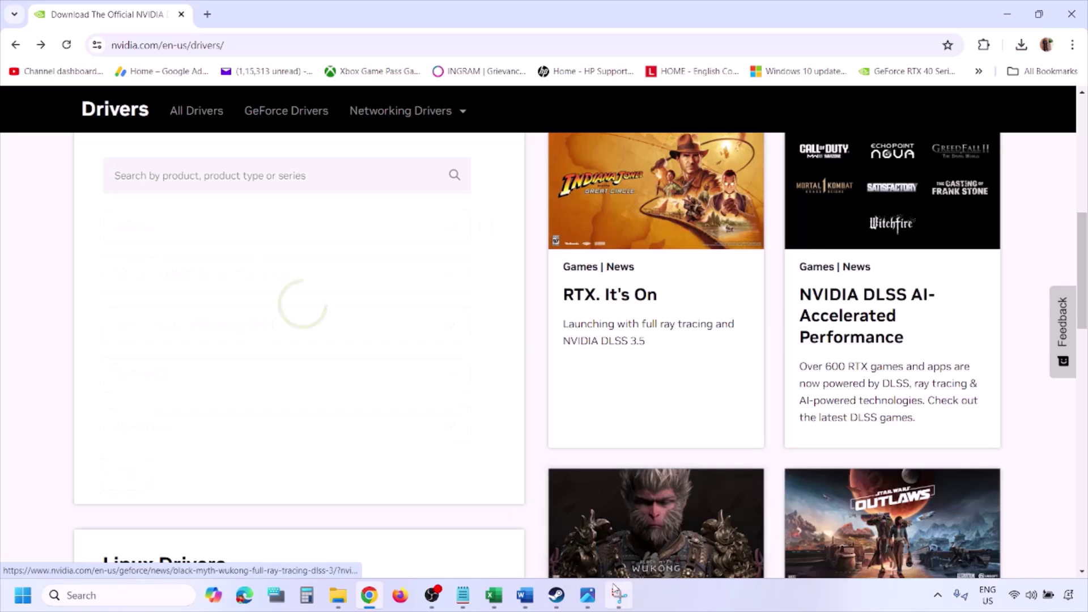
{"action": "left_click", "coordinate": [590, 604]}
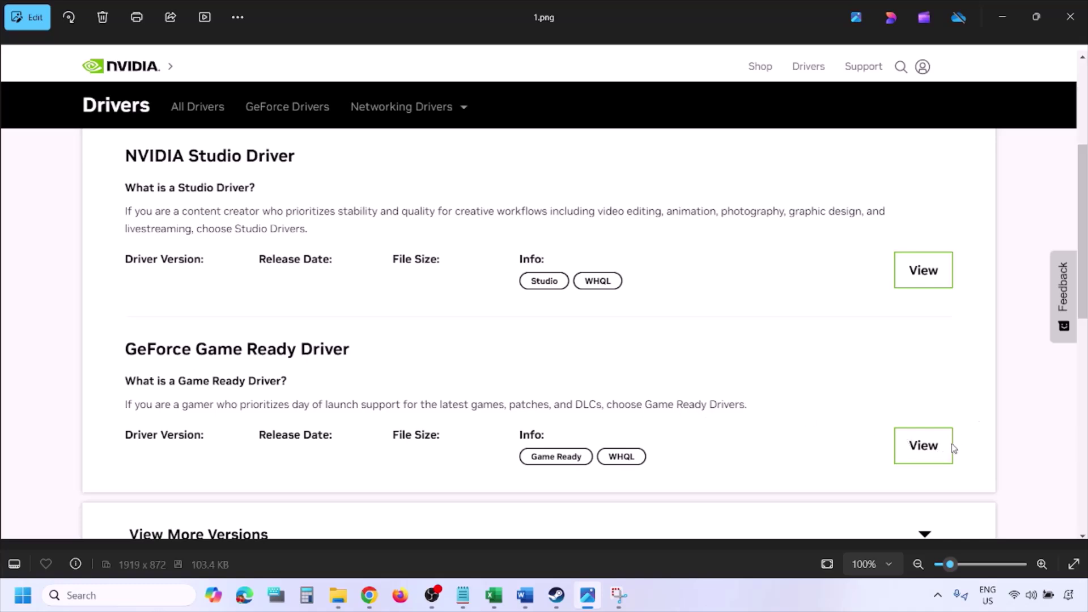
Step through the driver screenshots from 1.png to 5.png, reaching Custom installation with clean install ticked
{"action": "key", "text": "Right"}
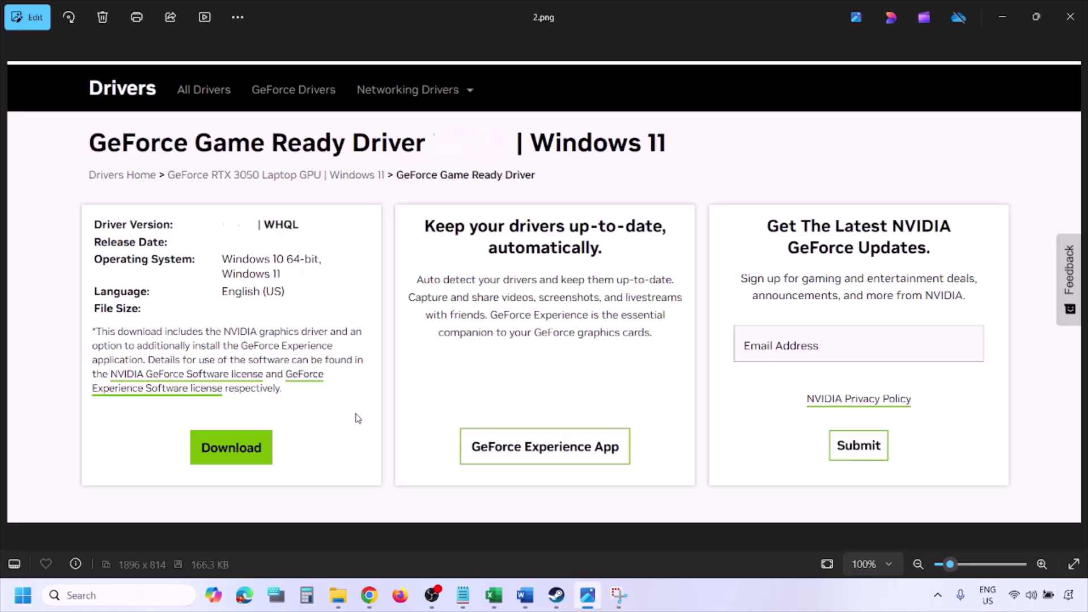
{"action": "key", "text": "Right"}
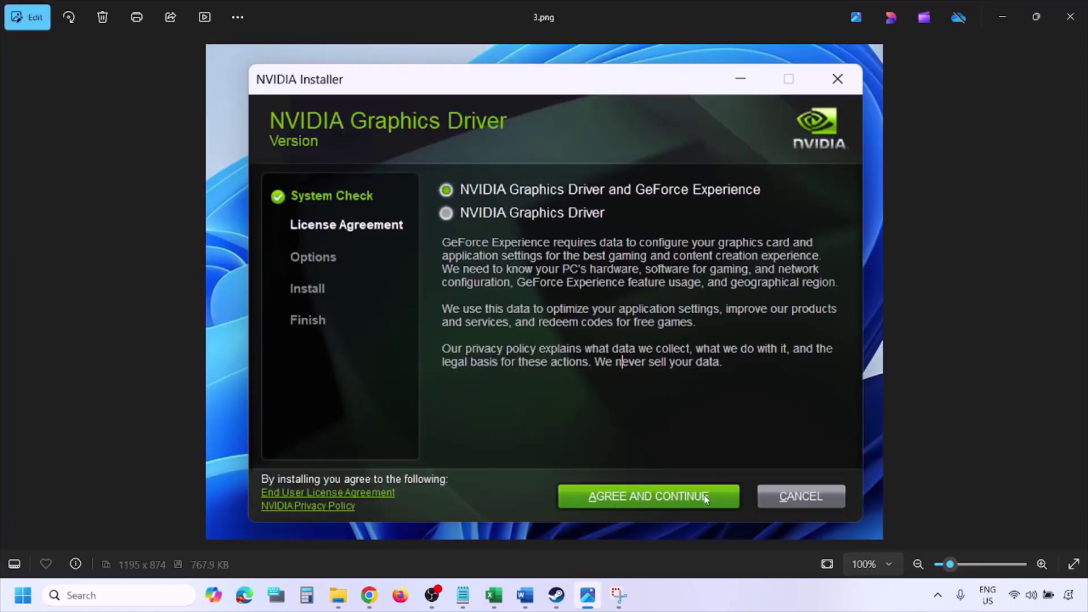
{"action": "key", "text": "Right"}
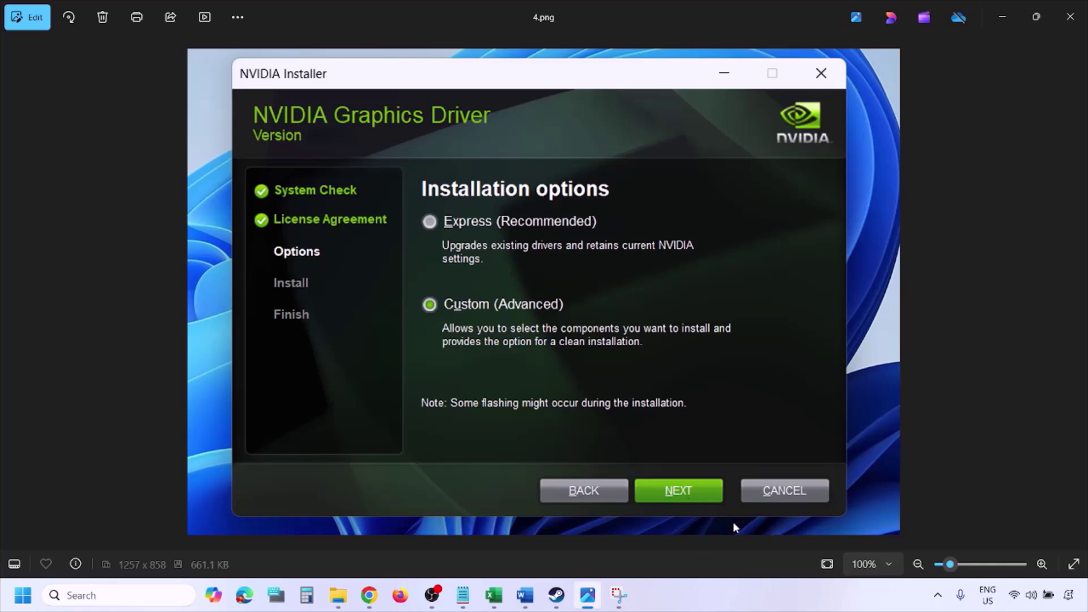
{"action": "key", "text": "Right"}
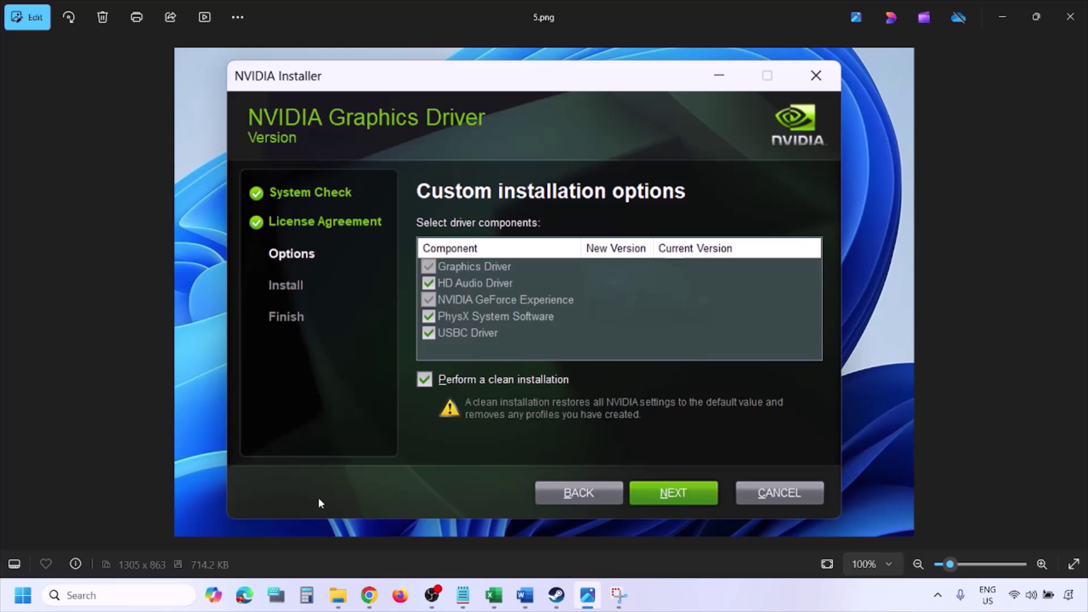
{"action": "left_click", "coordinate": [23, 595]}
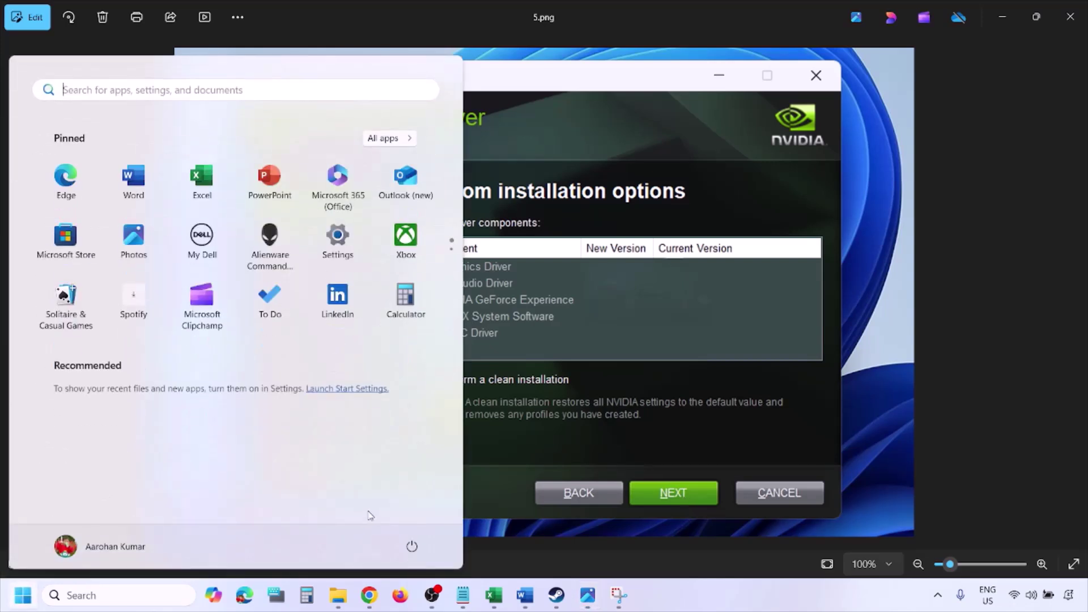
Restart the computer from the Start menu's power options
{"action": "left_click", "coordinate": [418, 553]}
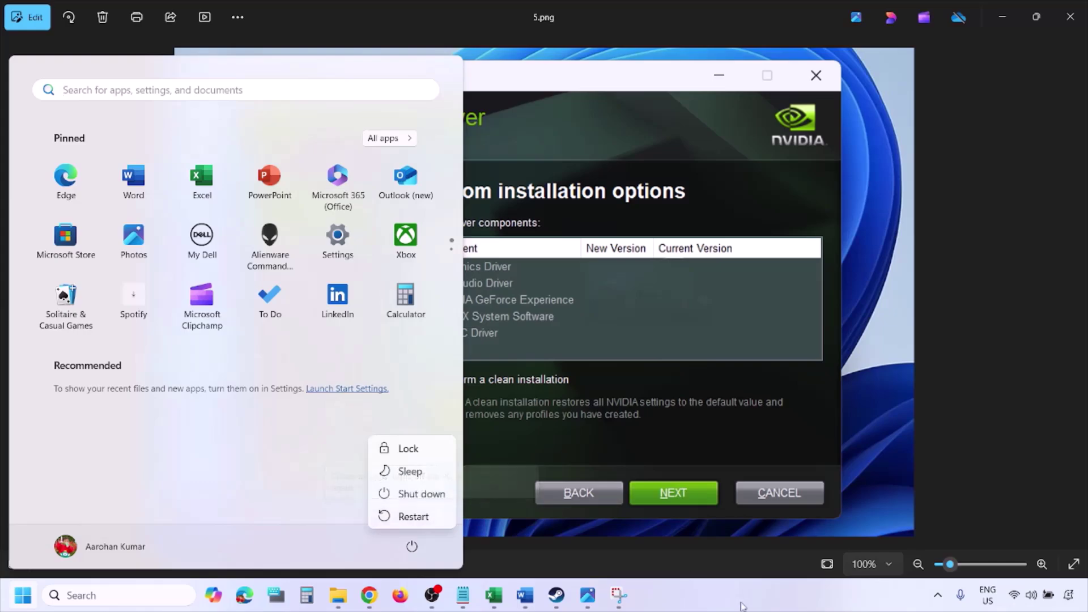
{"action": "left_click", "coordinate": [413, 516]}
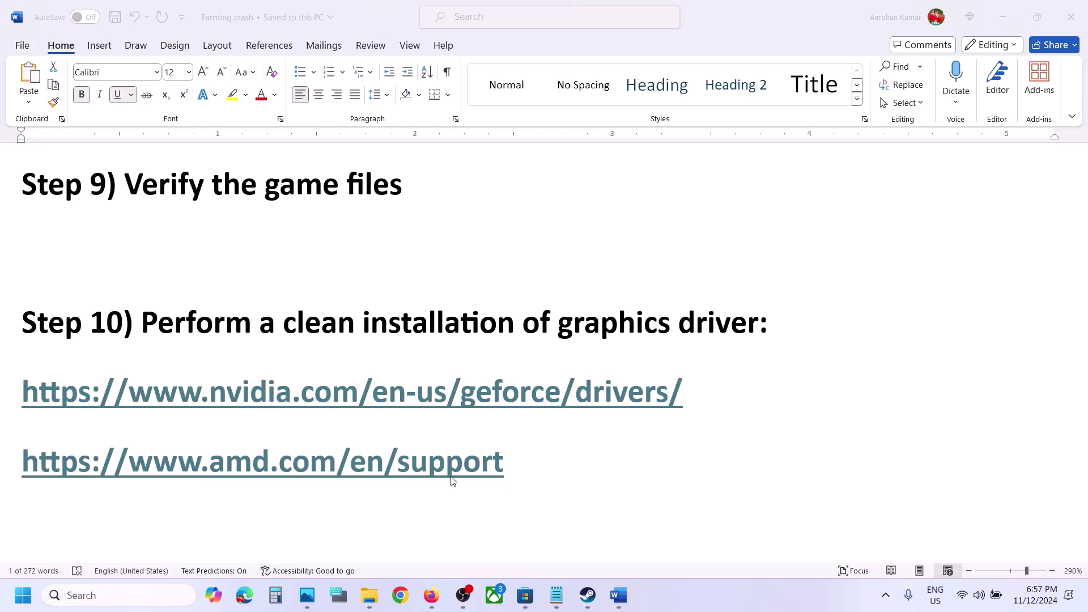
Scroll to Step 11 on dedicated graphics cards and select the word 'graphics' to search for it
{"action": "scroll", "coordinate": [573, 479], "scroll_direction": "down", "scroll_amount": 3}
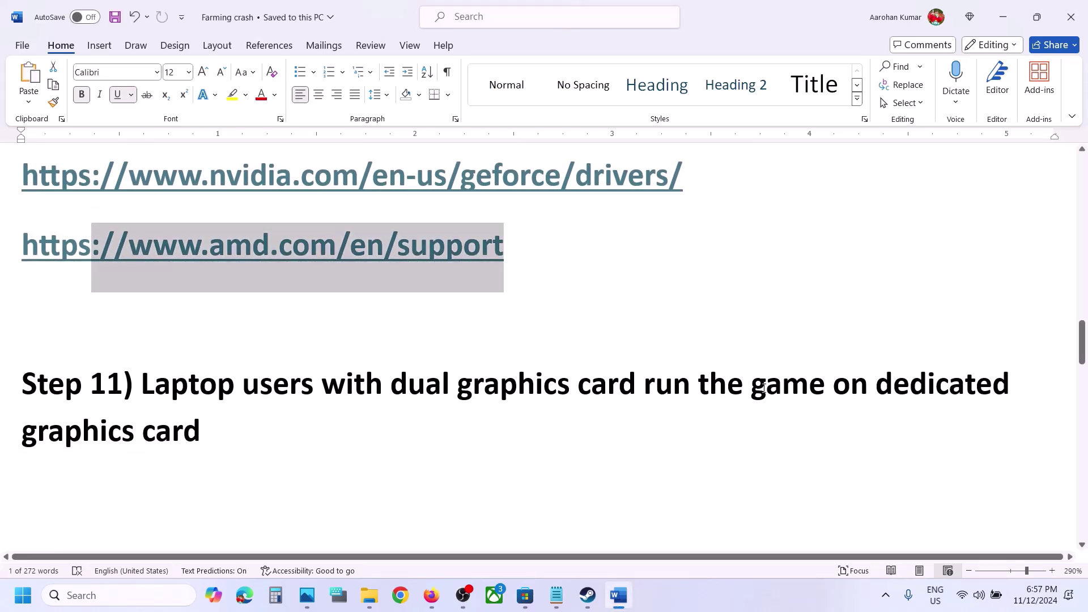
{"action": "double_click", "coordinate": [475, 385]}
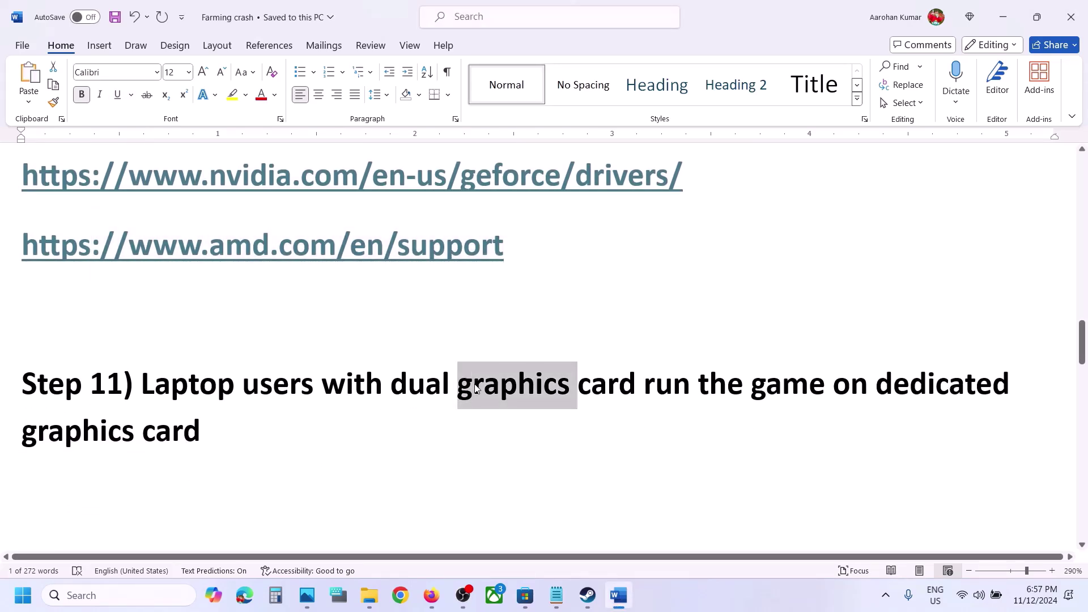
{"action": "left_click", "coordinate": [130, 595]}
Search 'graphics' to reach the Graphics settings page and begin adding a desktop app
{"action": "type", "text": "graphics"}
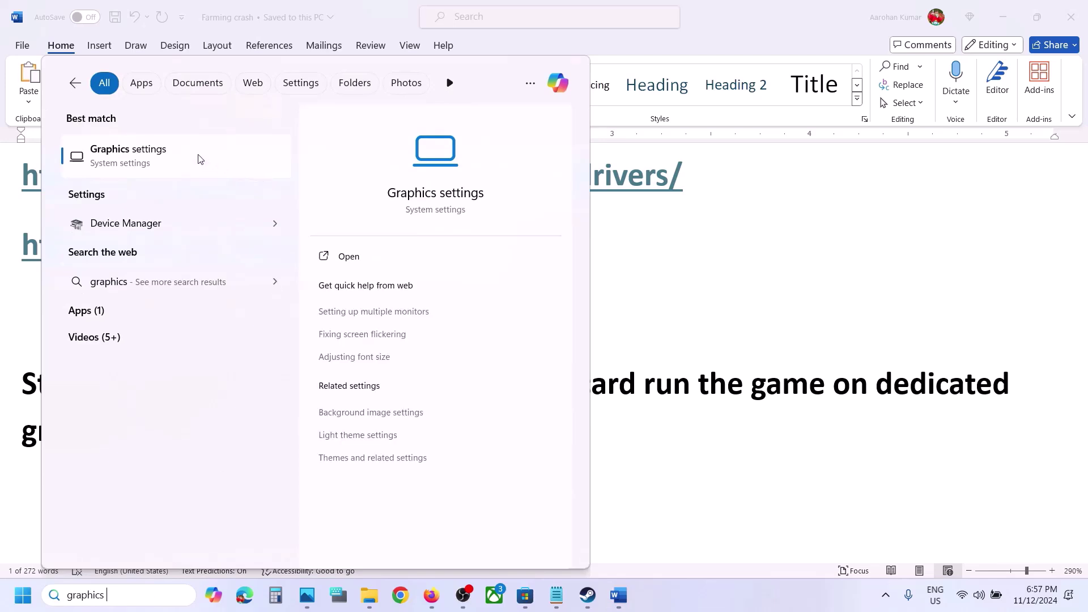
{"action": "left_click", "coordinate": [198, 158]}
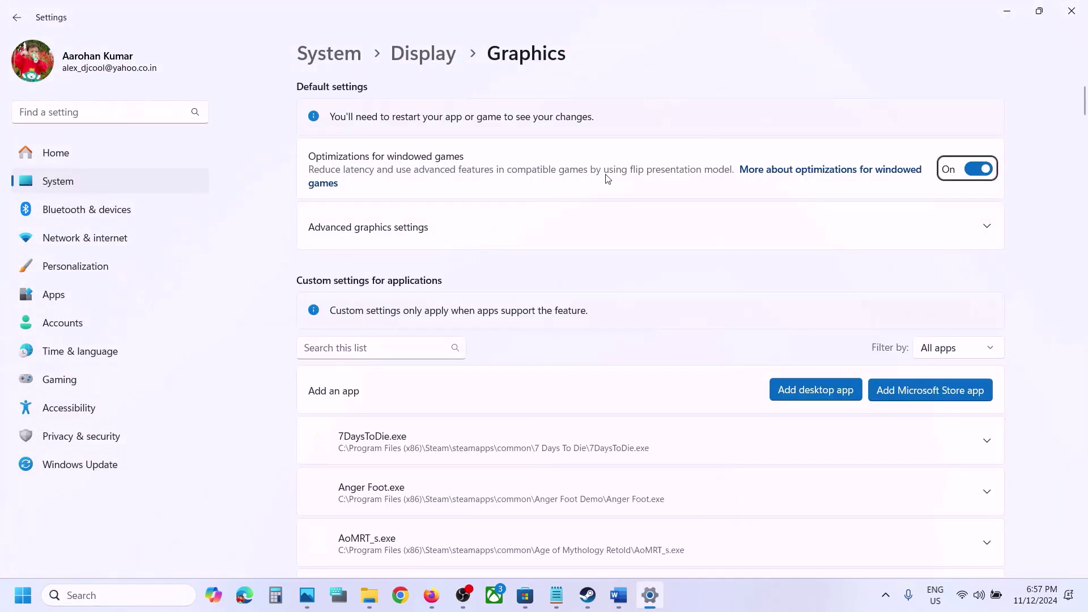
{"action": "left_click", "coordinate": [810, 391]}
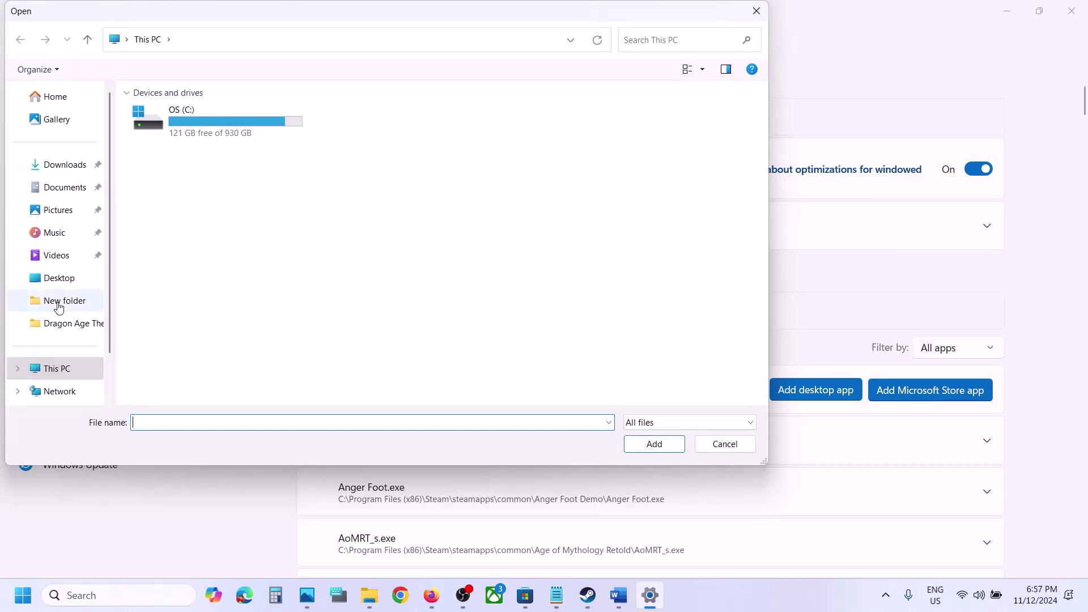
Add FarmingSimulator2025 from C:\Program Files (x86)\Steam\steamapps\common\Farming Simulator 25 to the list
{"action": "left_click", "coordinate": [199, 124]}
{"action": "double_click", "coordinate": [199, 125]}
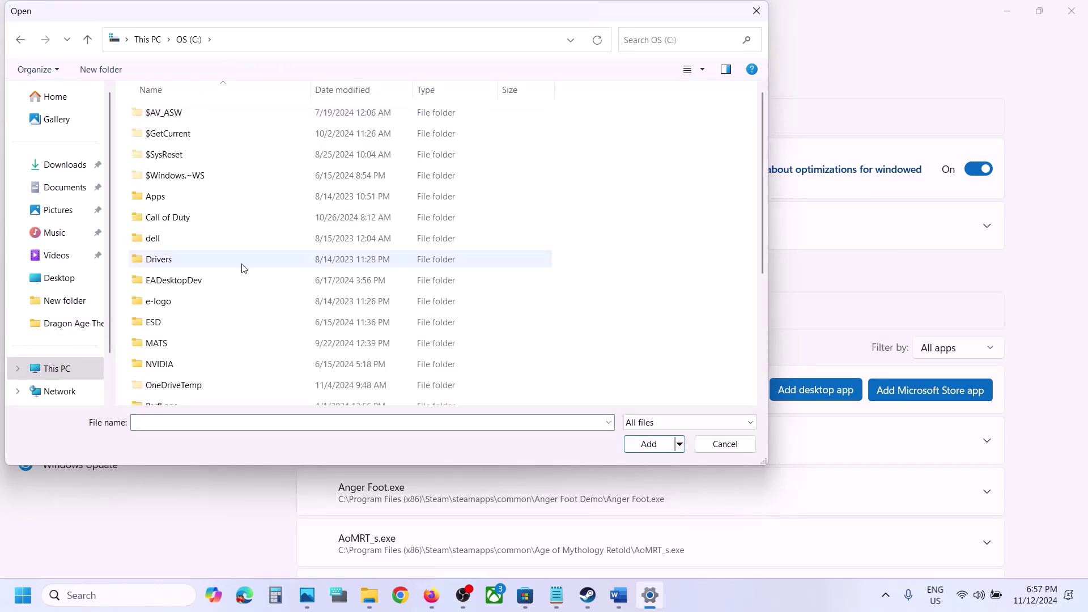
{"action": "scroll", "coordinate": [227, 265], "scroll_direction": "down", "scroll_amount": 3}
{"action": "double_click", "coordinate": [211, 257]}
{"action": "scroll", "coordinate": [210, 260], "scroll_direction": "down", "scroll_amount": 6}
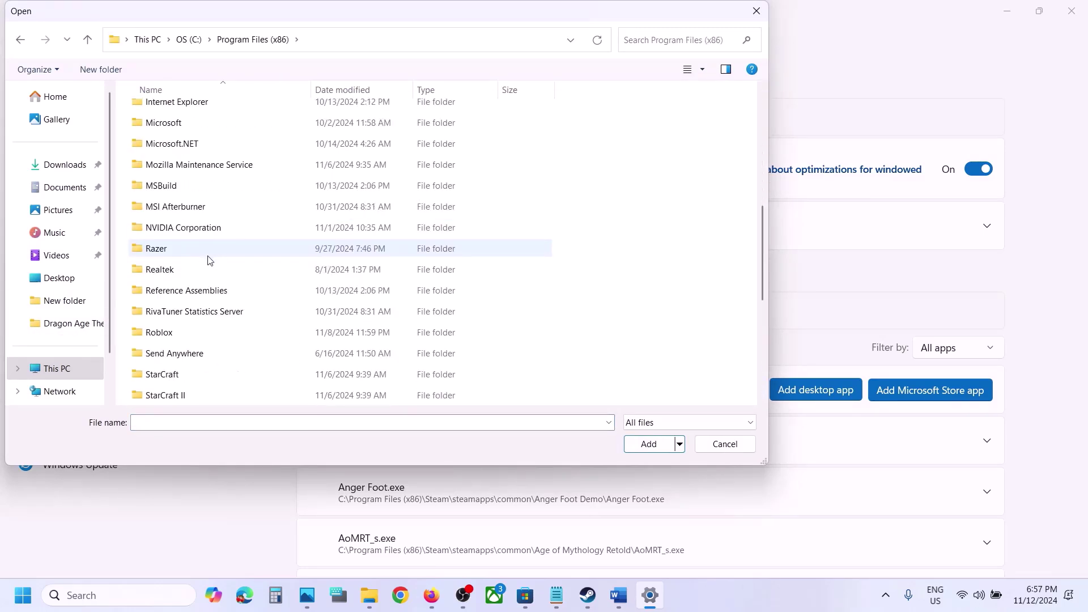
{"action": "scroll", "coordinate": [173, 375], "scroll_direction": "down", "scroll_amount": 2}
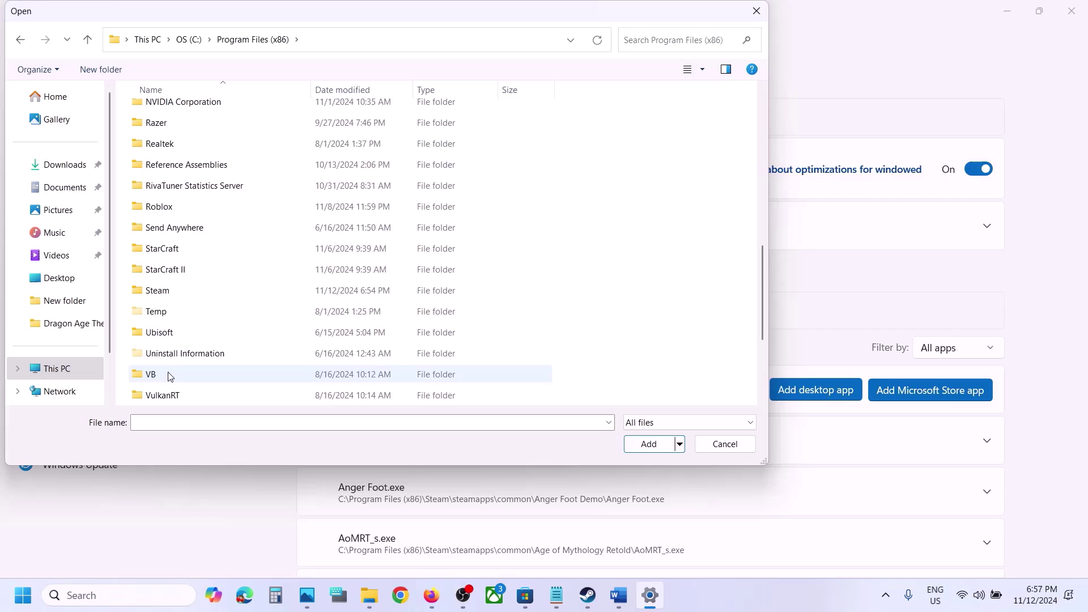
{"action": "double_click", "coordinate": [165, 292]}
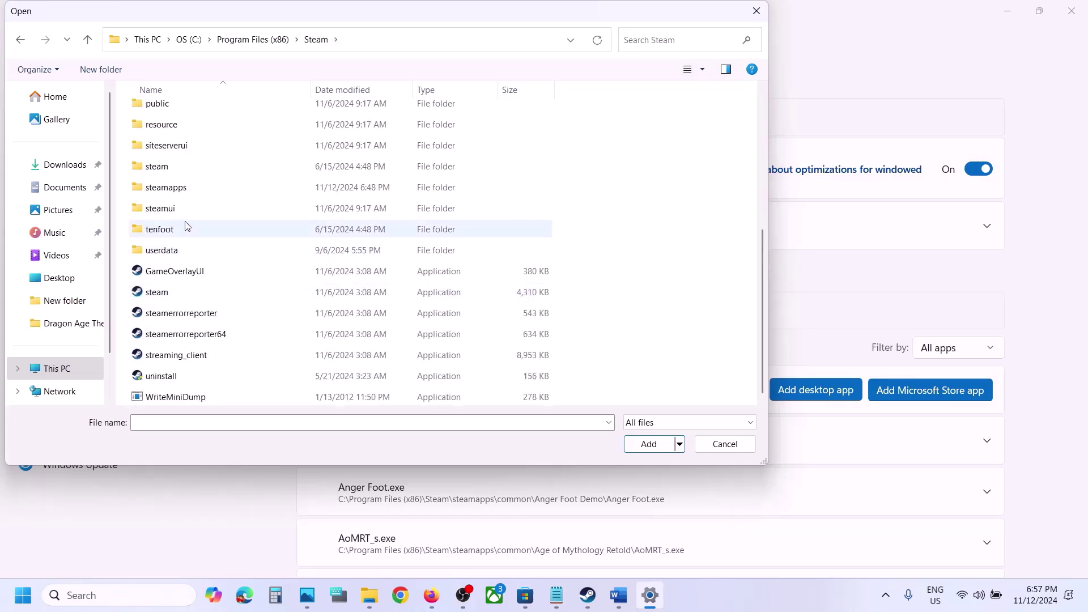
{"action": "double_click", "coordinate": [176, 187]}
{"action": "double_click", "coordinate": [181, 112]}
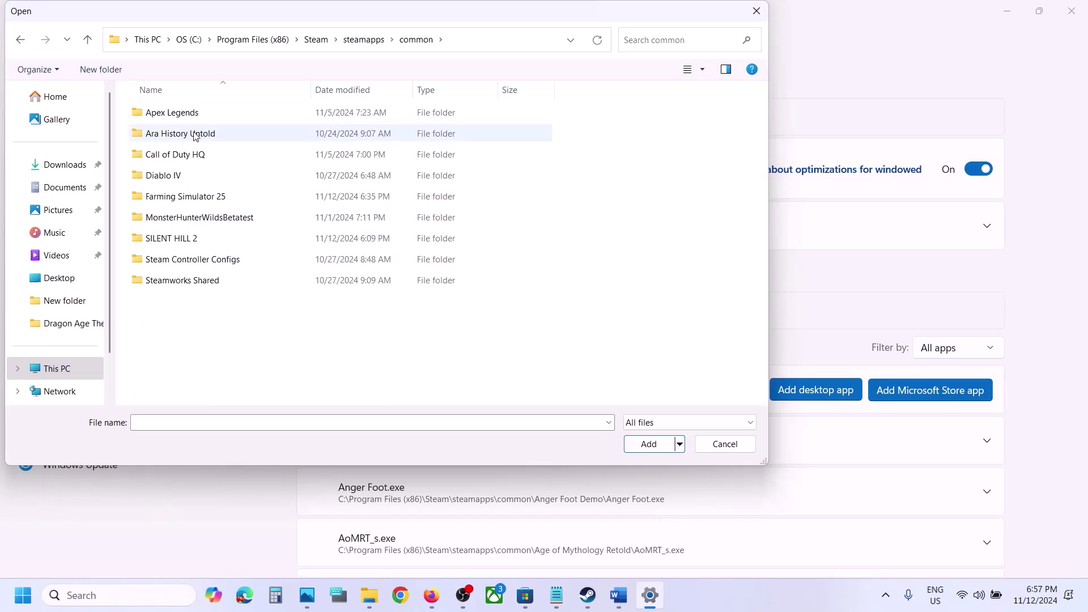
{"action": "double_click", "coordinate": [205, 197]}
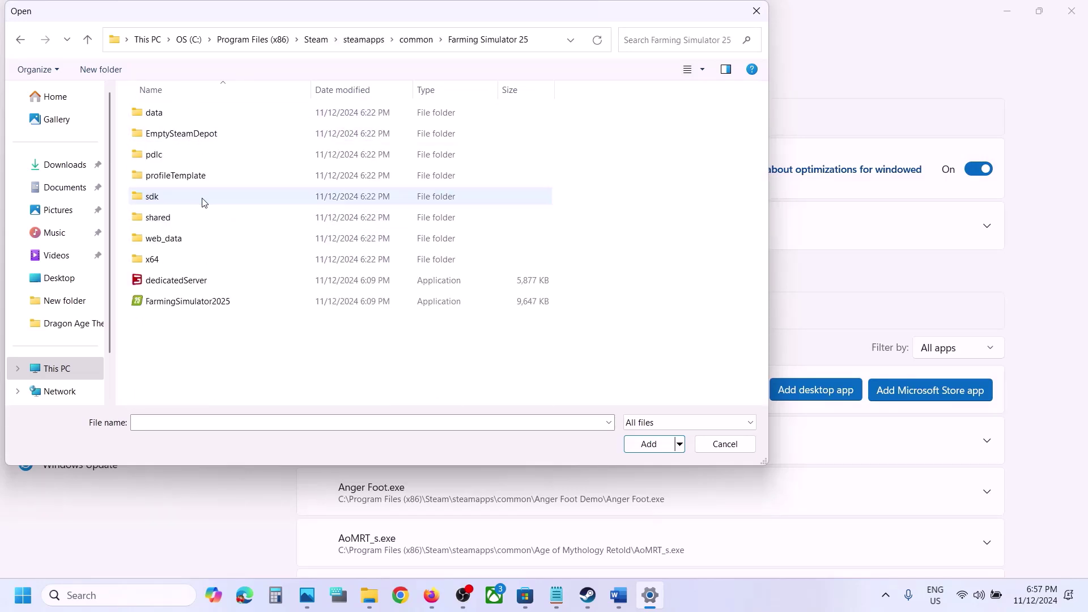
{"action": "left_click", "coordinate": [168, 300]}
{"action": "left_click", "coordinate": [654, 448]}
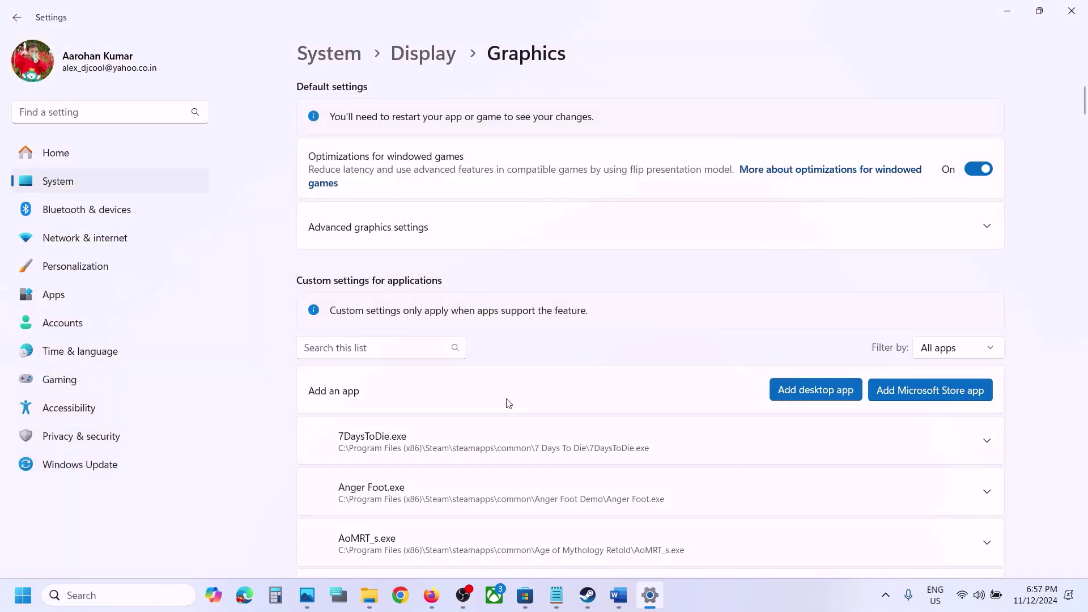
Set the GIANTS Launcher entry's GPU preference to High Performance NVIDIA
{"action": "scroll", "coordinate": [508, 403], "scroll_direction": "down", "scroll_amount": 15}
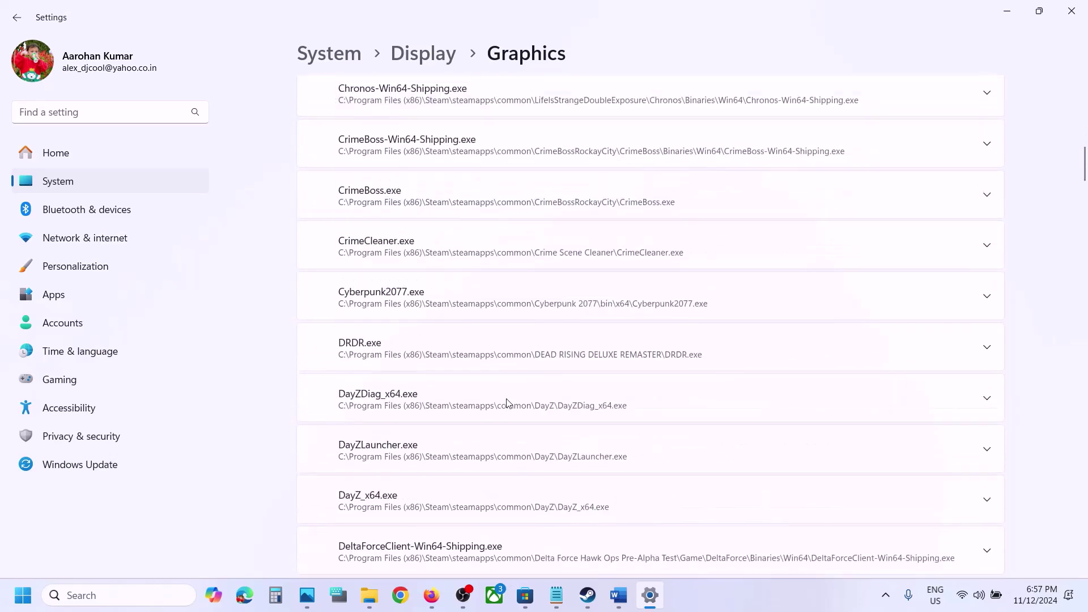
{"action": "scroll", "coordinate": [507, 403], "scroll_direction": "down", "scroll_amount": 10}
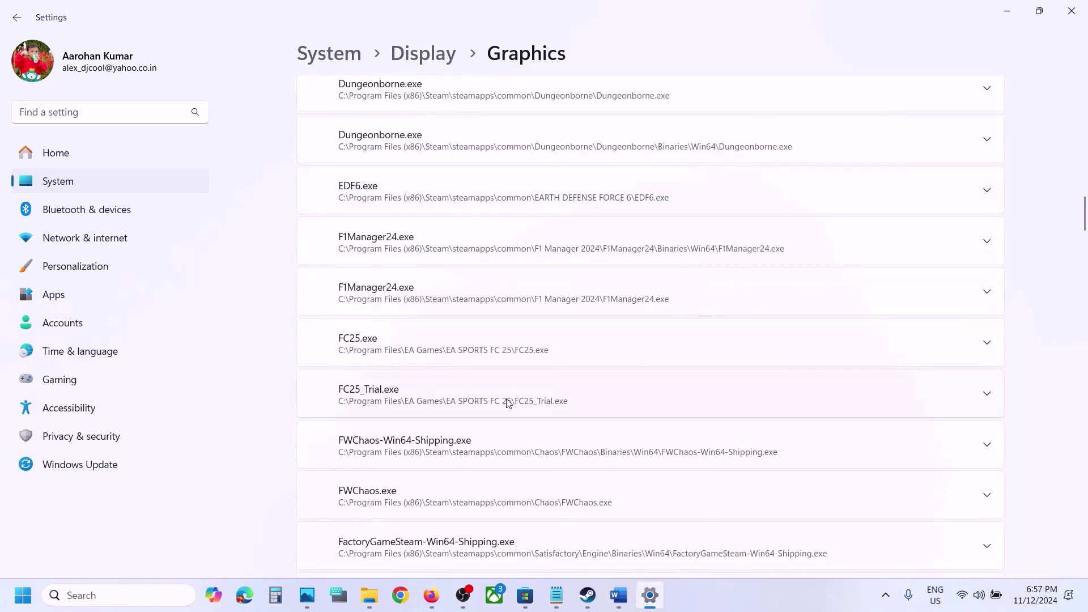
{"action": "scroll", "coordinate": [507, 402], "scroll_direction": "down", "scroll_amount": 10}
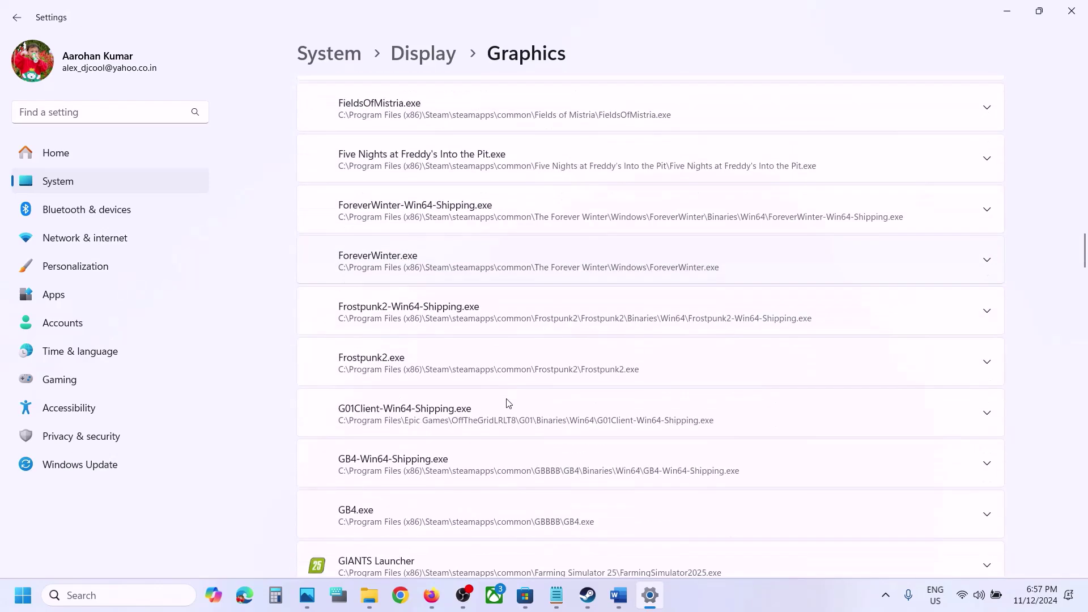
{"action": "scroll", "coordinate": [507, 402], "scroll_direction": "down", "scroll_amount": 5}
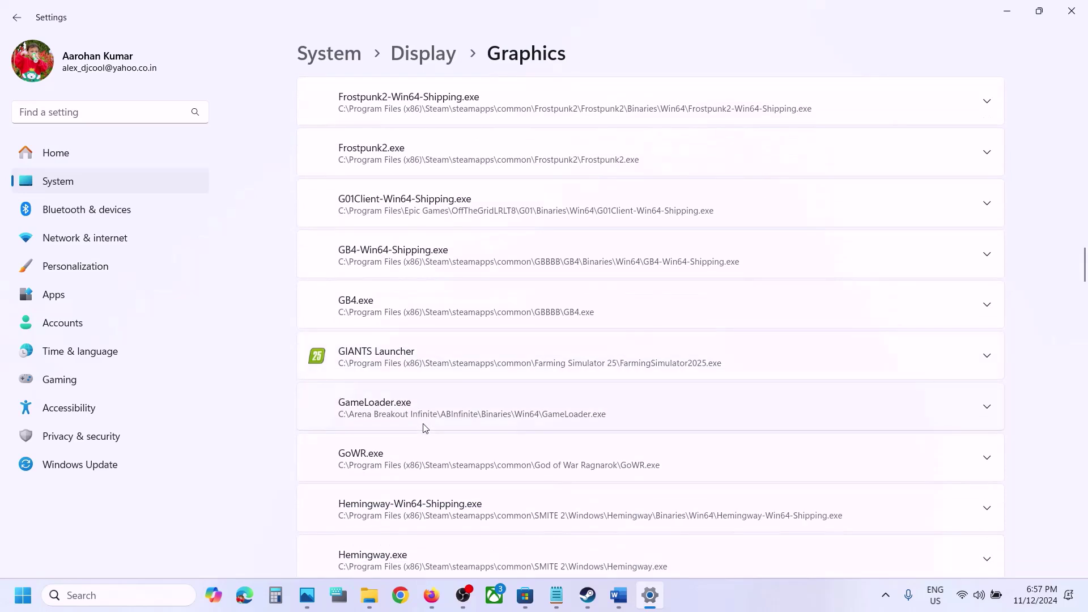
{"action": "left_click", "coordinate": [987, 356]}
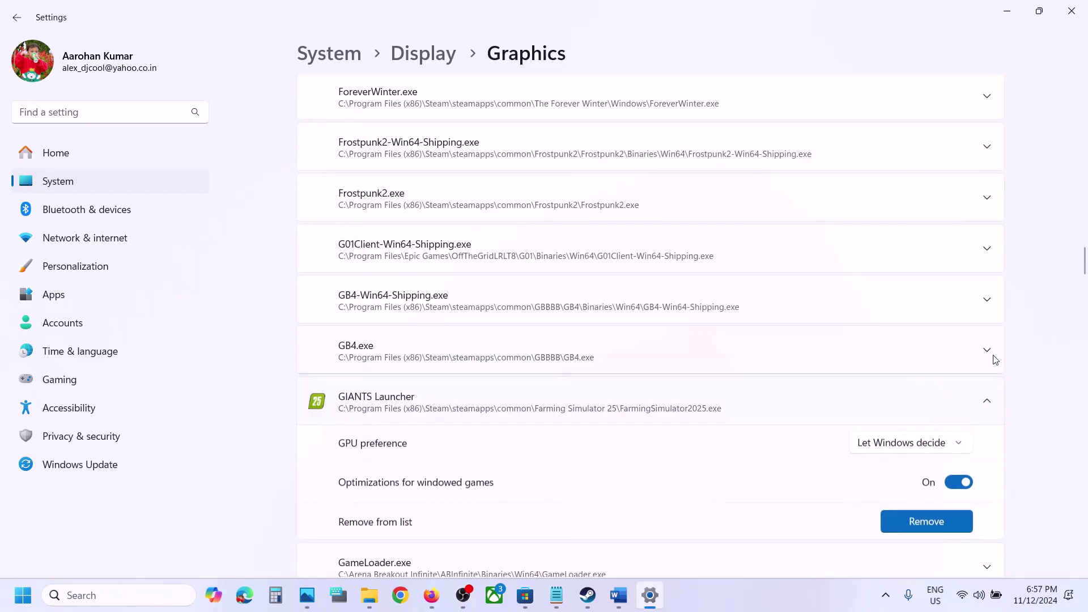
{"action": "left_click", "coordinate": [920, 449]}
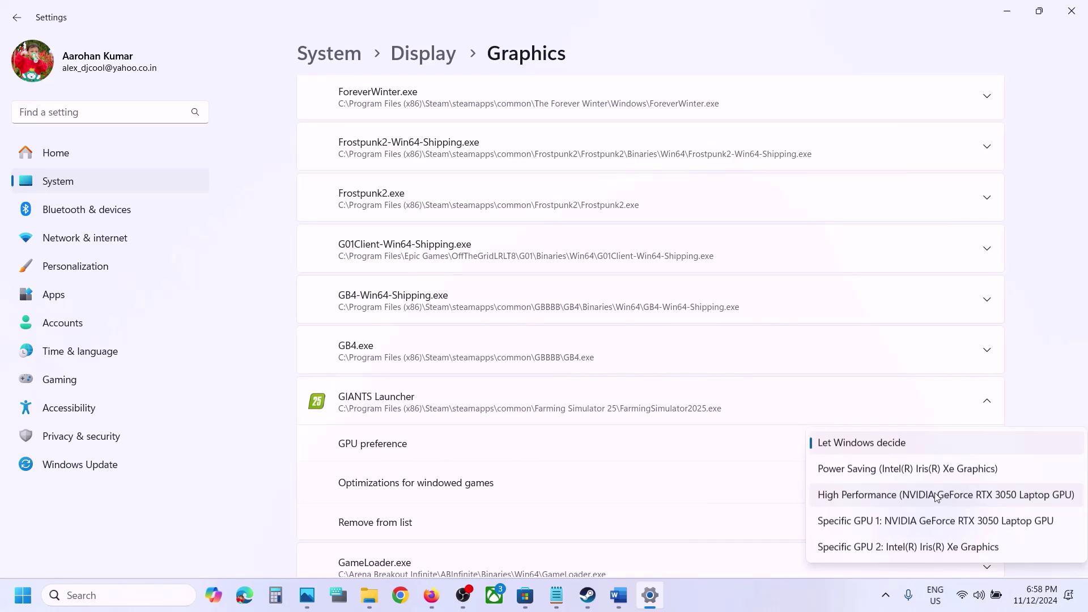
{"action": "left_click", "coordinate": [896, 494]}
{"action": "scroll", "coordinate": [365, 358], "scroll_direction": "up", "scroll_amount": 20}
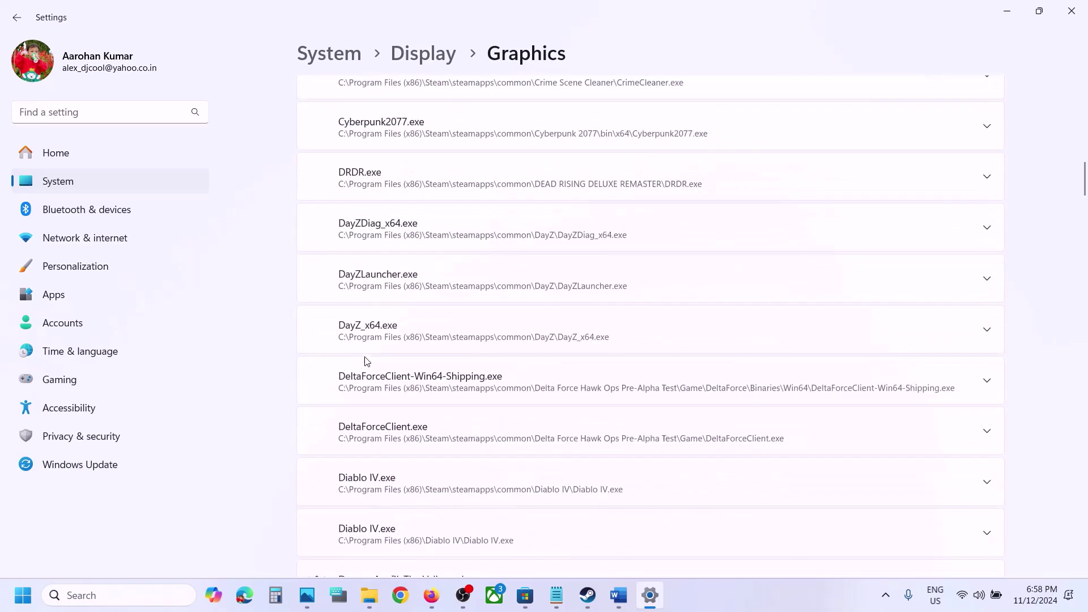
Add FarmingSimulator2025Game from the game's x64 folder to the graphics app list
{"action": "left_click", "coordinate": [805, 390]}
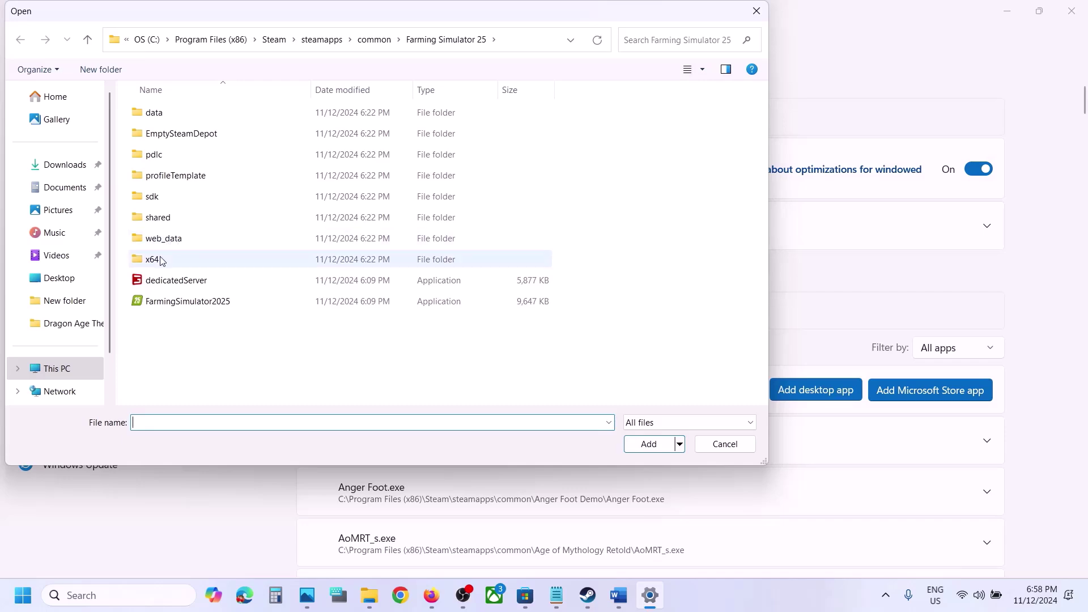
{"action": "double_click", "coordinate": [153, 260]}
{"action": "left_click", "coordinate": [224, 136]}
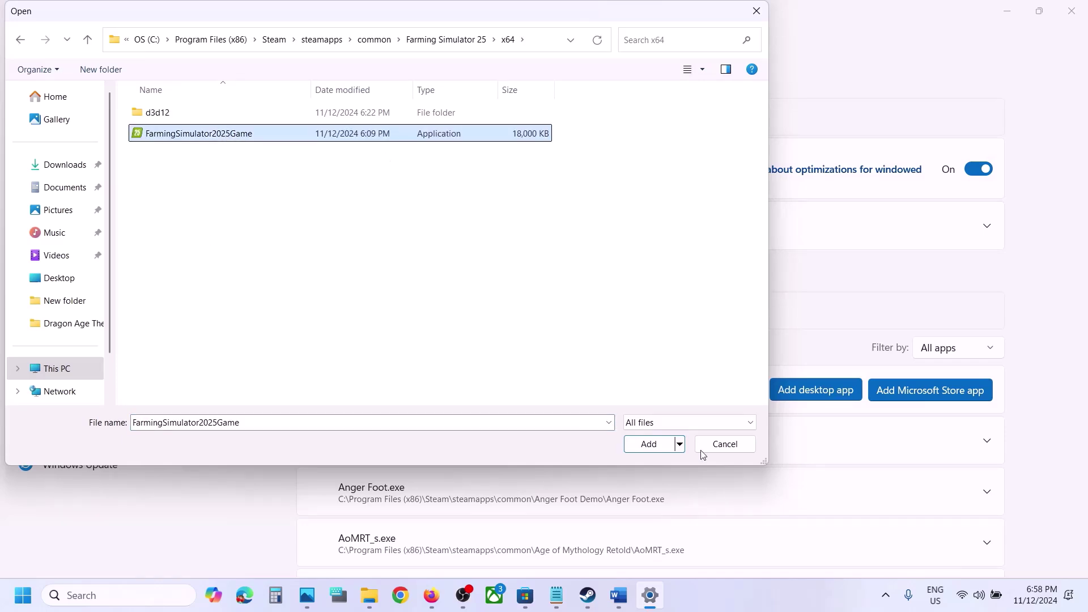
{"action": "left_click", "coordinate": [649, 445]}
Set GIANTS Engine 10.0.0's GPU preference to High Performance NVIDIA
{"action": "scroll", "coordinate": [541, 452], "scroll_direction": "down", "scroll_amount": 3}
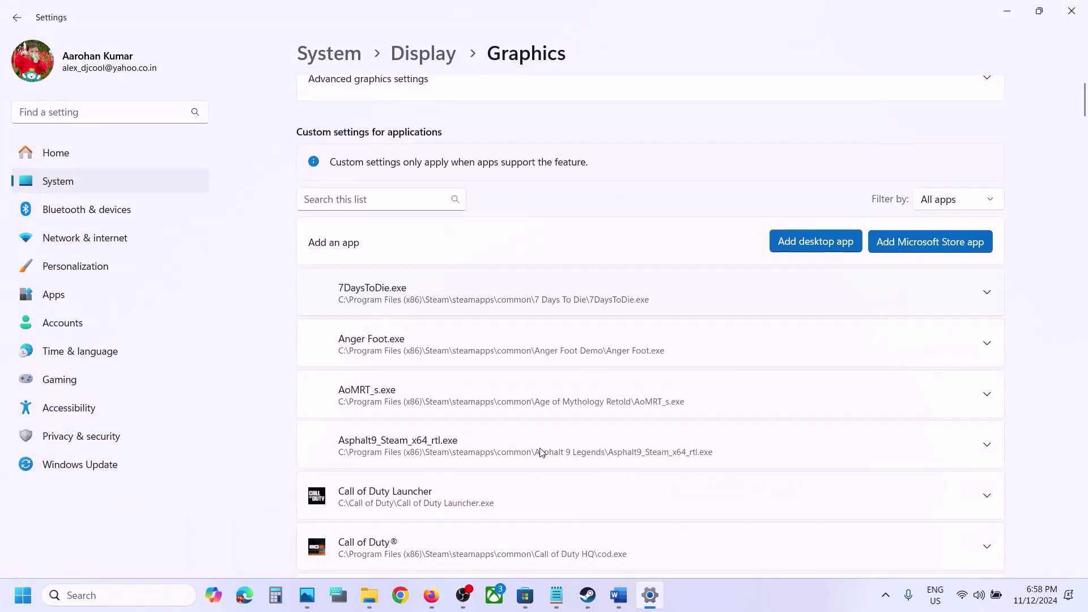
{"action": "scroll", "coordinate": [540, 452], "scroll_direction": "down", "scroll_amount": 15}
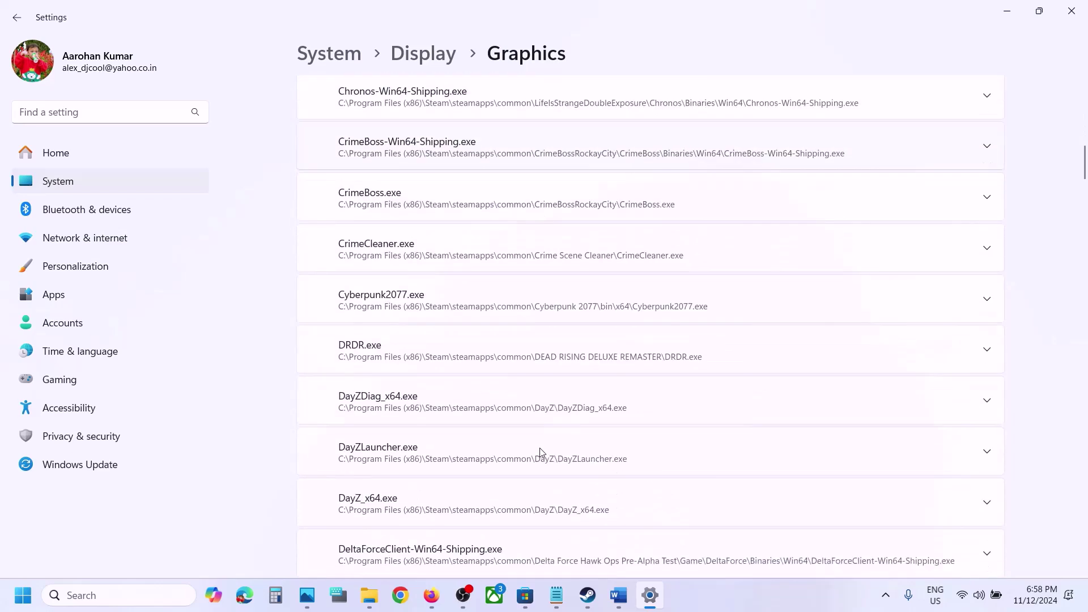
{"action": "scroll", "coordinate": [540, 452], "scroll_direction": "down", "scroll_amount": 12}
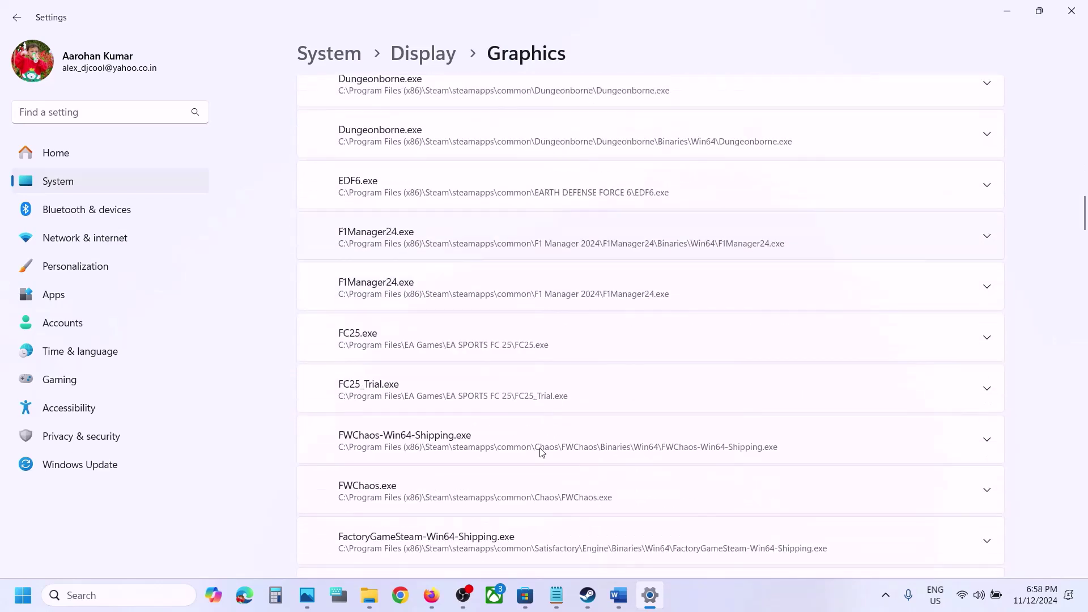
{"action": "scroll", "coordinate": [541, 452], "scroll_direction": "down", "scroll_amount": 13}
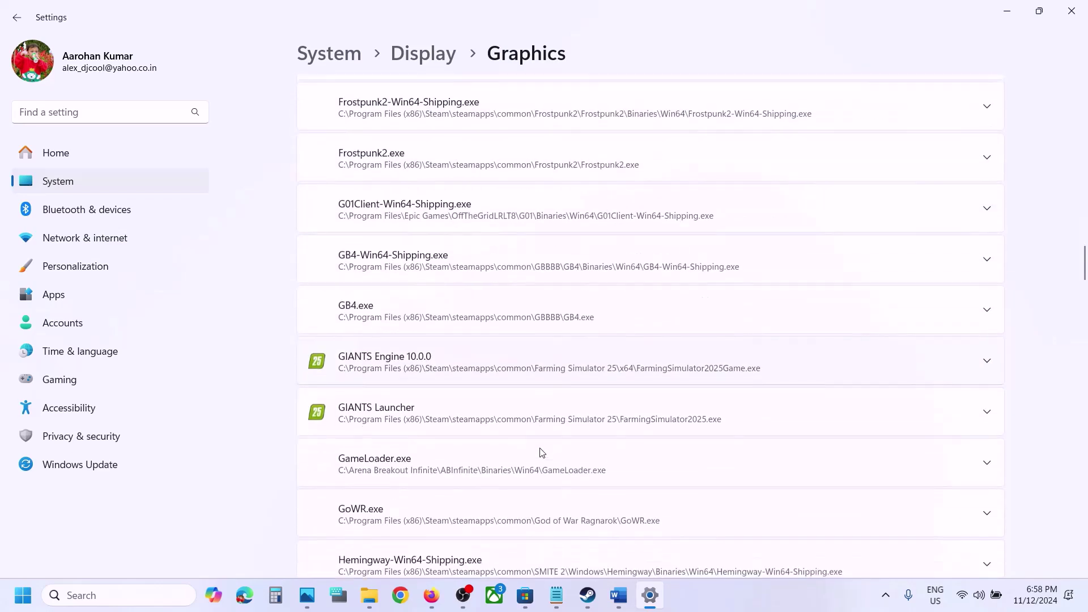
{"action": "left_click", "coordinate": [987, 362]}
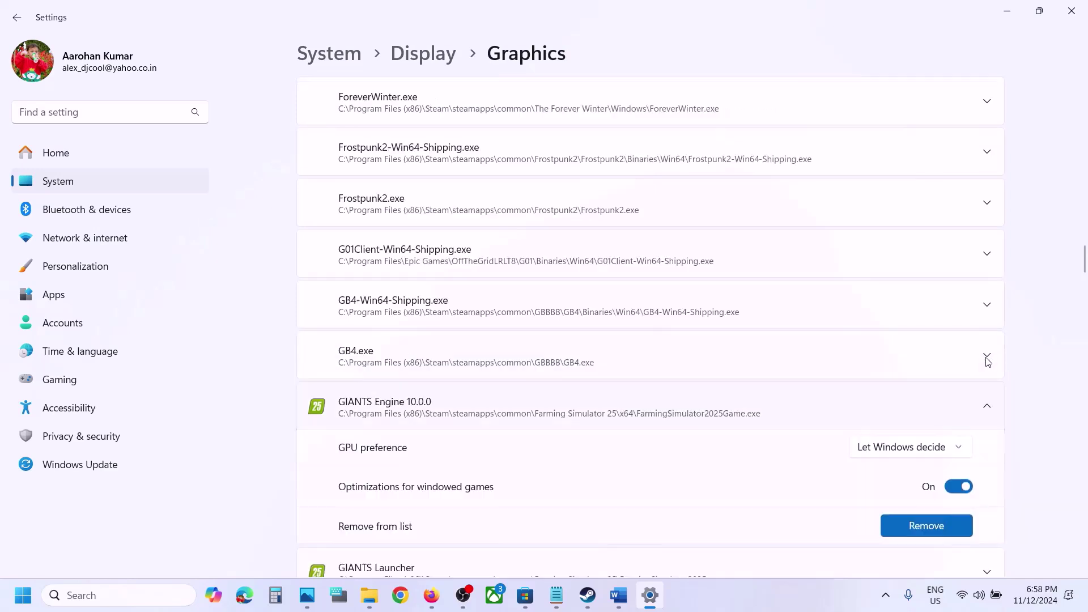
{"action": "left_click", "coordinate": [950, 448]}
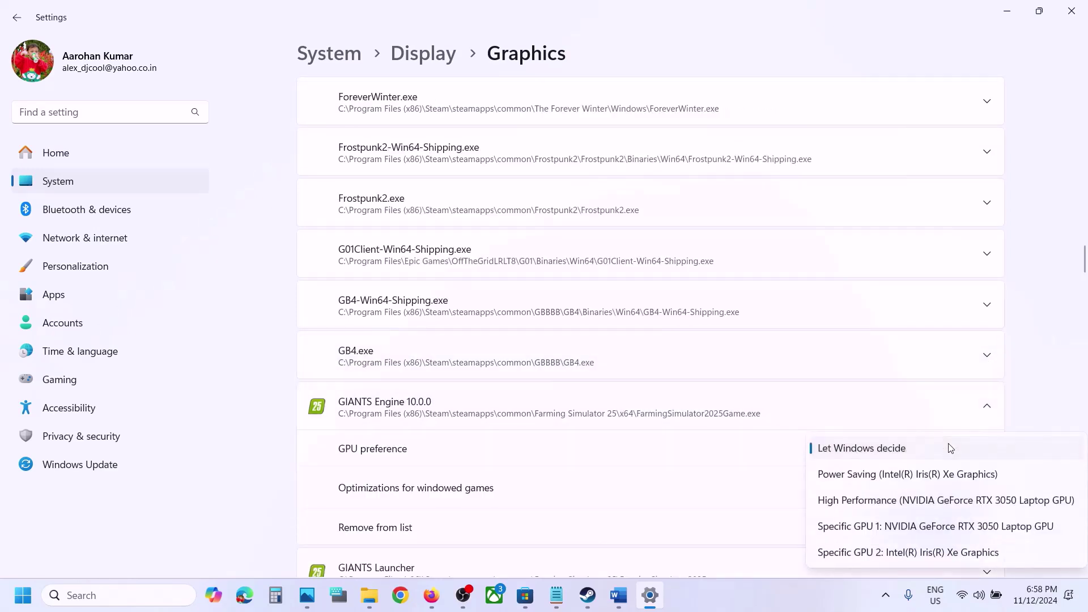
{"action": "left_click", "coordinate": [888, 502]}
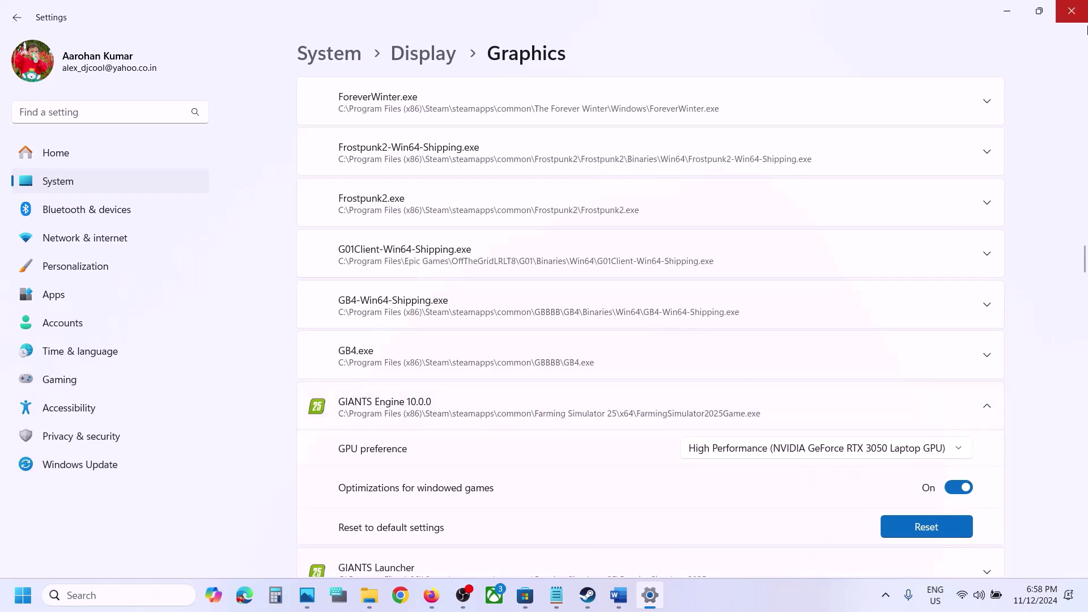
Close Settings, select the Step 12 Windows update line in the notes, and reopen Settings
{"action": "left_click", "coordinate": [1071, 11]}
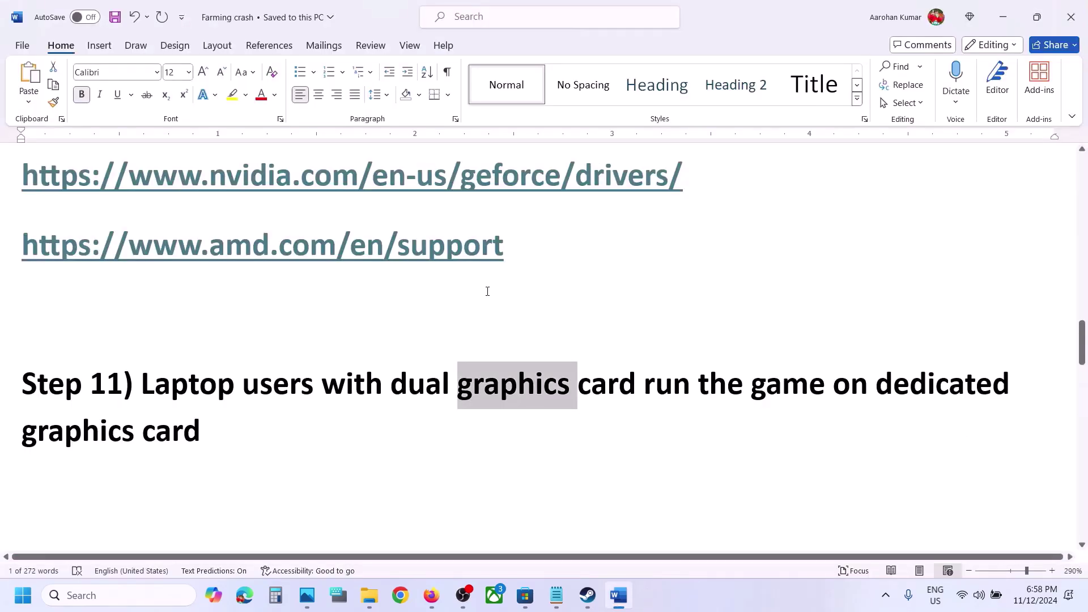
{"action": "scroll", "coordinate": [487, 291], "scroll_direction": "down", "scroll_amount": 3}
{"action": "left_click_drag", "start_coordinate": [141, 353], "coordinate": [651, 353]}
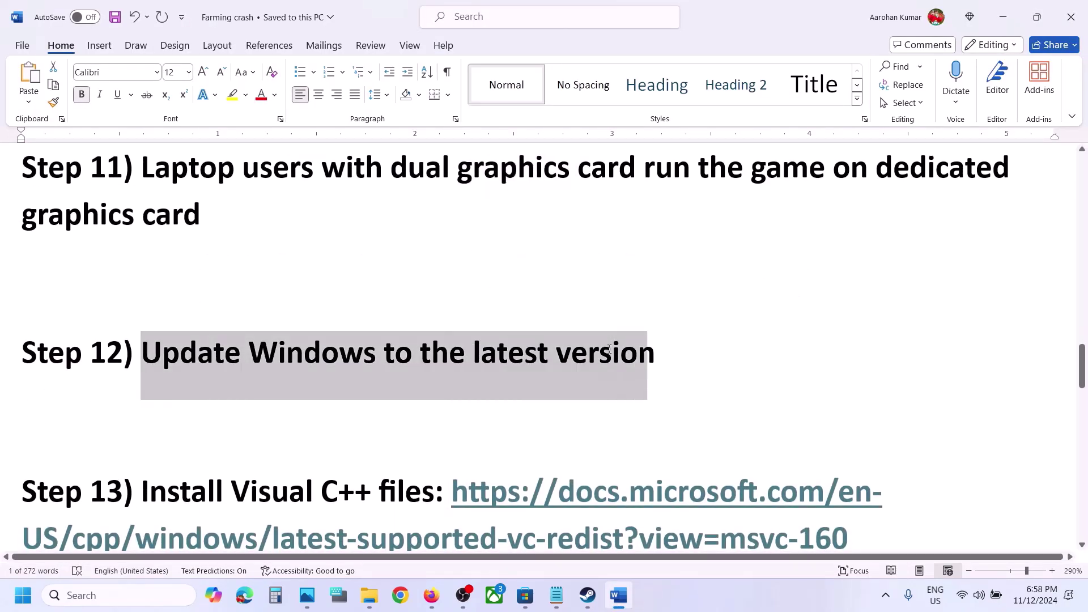
{"action": "key", "text": "super+i"}
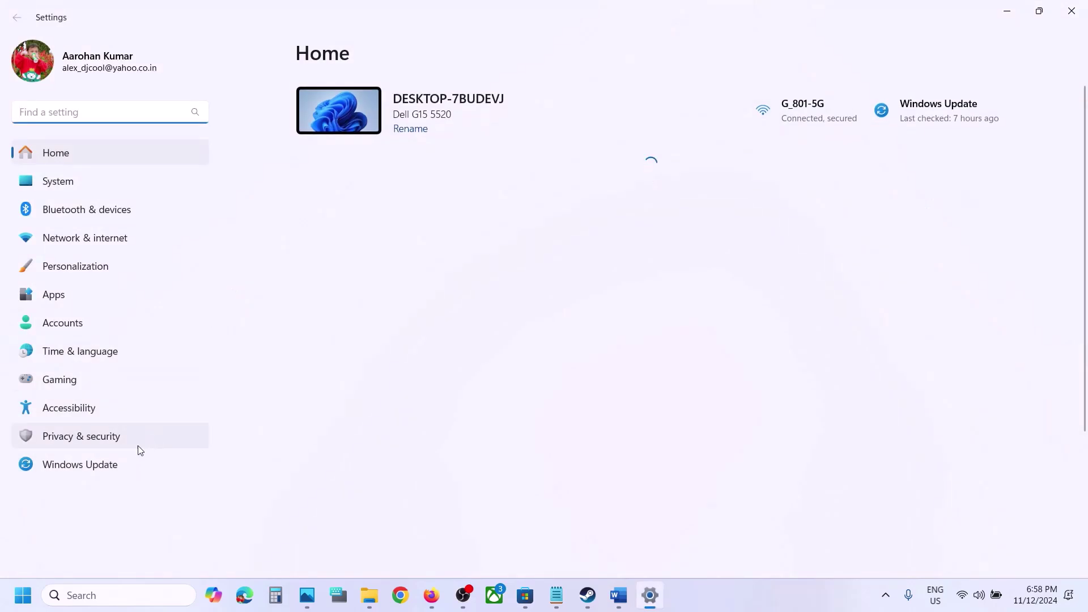
Run a Windows Update check for updates, then bring up the Start menu's power options
{"action": "left_click", "coordinate": [68, 465]}
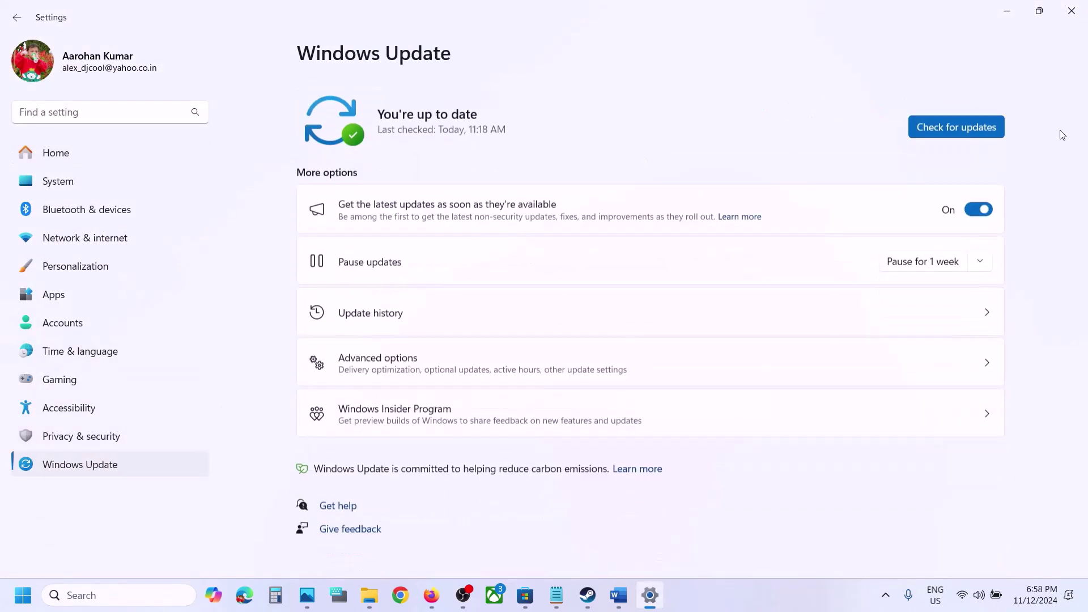
{"action": "left_click", "coordinate": [974, 119]}
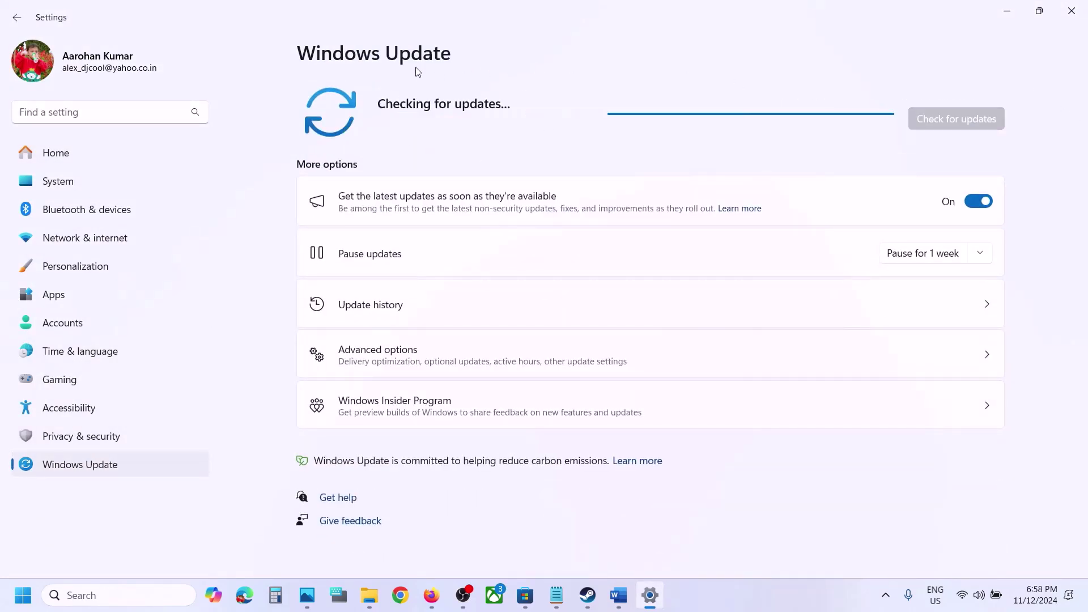
{"action": "left_click", "coordinate": [23, 595]}
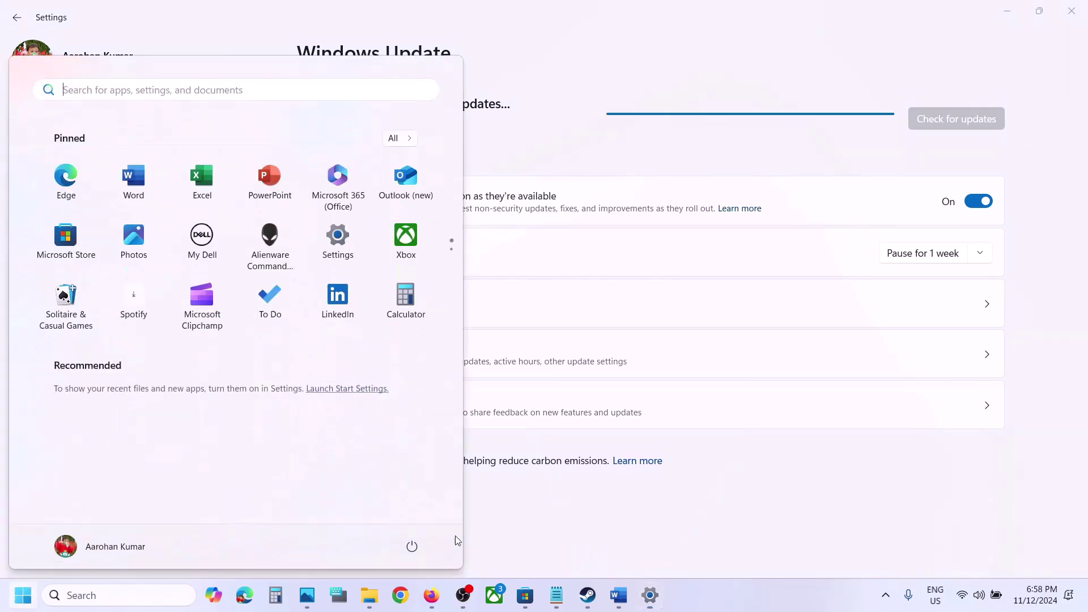
{"action": "left_click", "coordinate": [412, 547]}
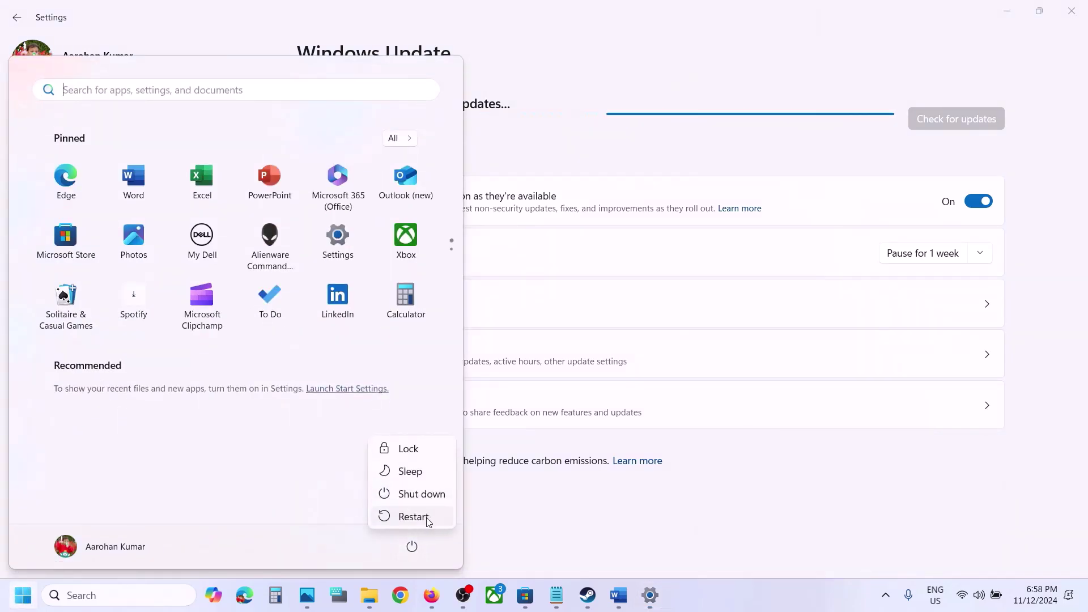
Copy the Step 13 Visual C++ link from the notes and load it in a new Chrome tab
{"action": "left_click", "coordinate": [588, 595]}
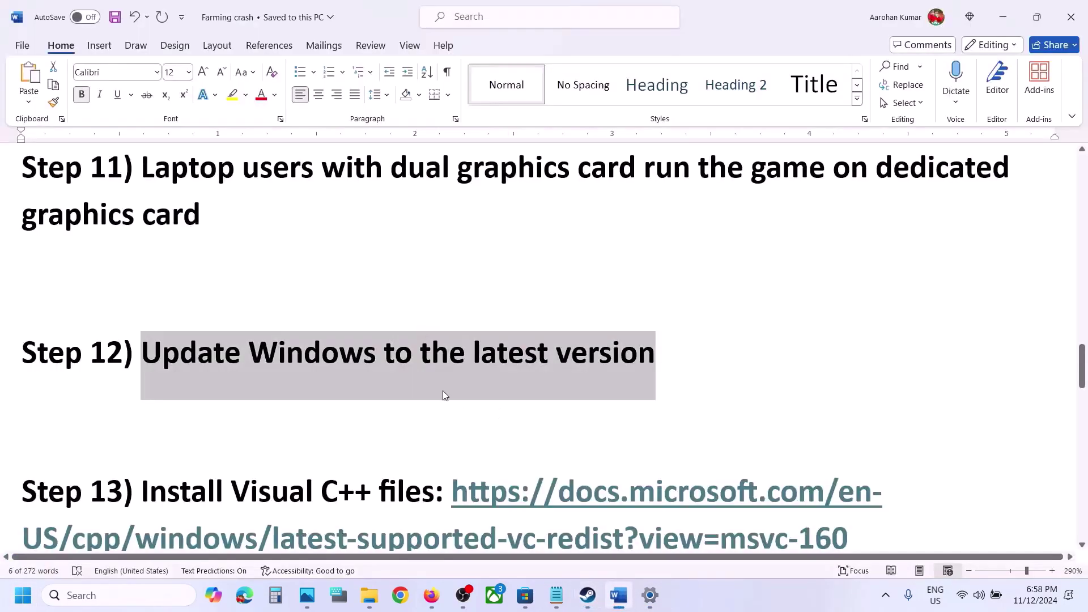
{"action": "scroll", "coordinate": [443, 395], "scroll_direction": "down", "scroll_amount": 3}
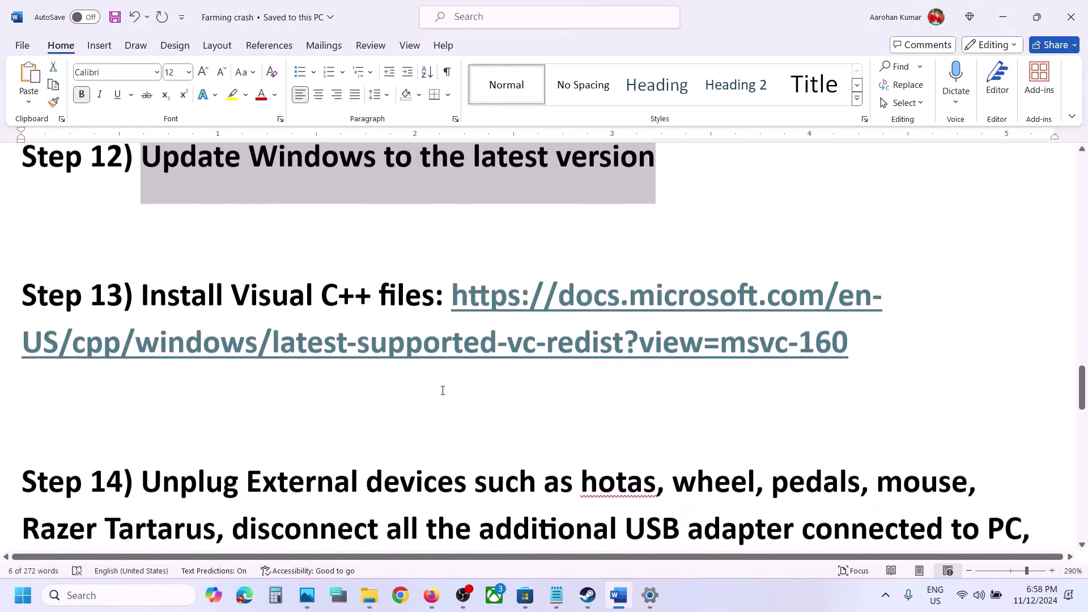
{"action": "scroll", "coordinate": [443, 394], "scroll_direction": "up", "scroll_amount": 2}
{"action": "left_click_drag", "start_coordinate": [855, 433], "coordinate": [461, 377]}
{"action": "key", "text": "ctrl+c"}
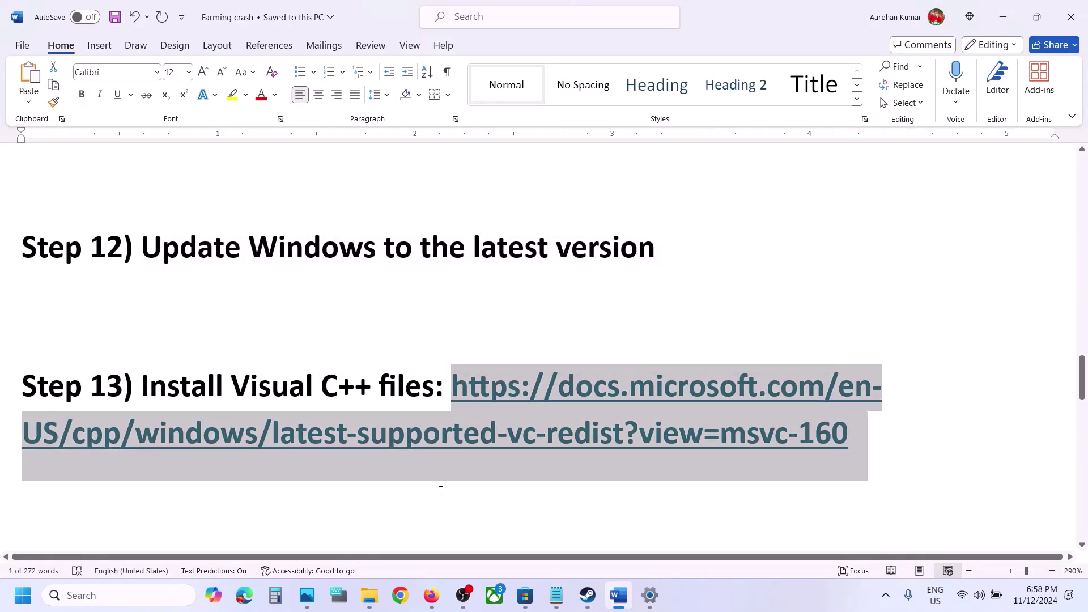
{"action": "left_click", "coordinate": [401, 595]}
{"action": "key", "text": "ctrl+v"}
{"action": "key", "text": "Return"}
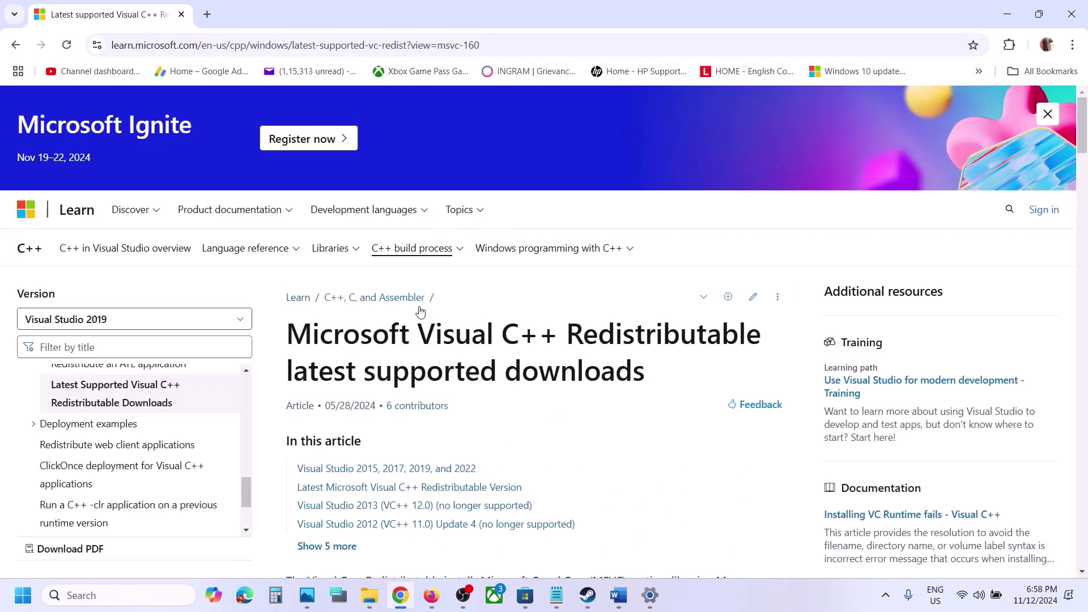
Download the x86 Visual C++ 2015-2022 redistributable and start repairing it
{"action": "scroll", "coordinate": [420, 311], "scroll_direction": "down", "scroll_amount": 10}
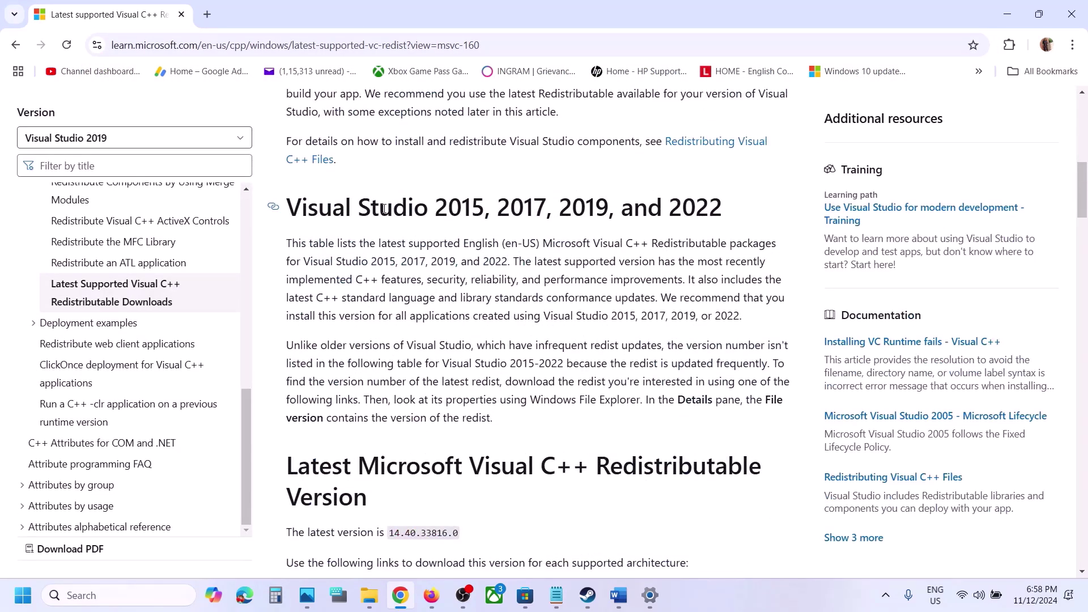
{"action": "left_click_drag", "start_coordinate": [420, 205], "coordinate": [724, 208]}
{"action": "scroll", "coordinate": [724, 208], "scroll_direction": "down", "scroll_amount": 5}
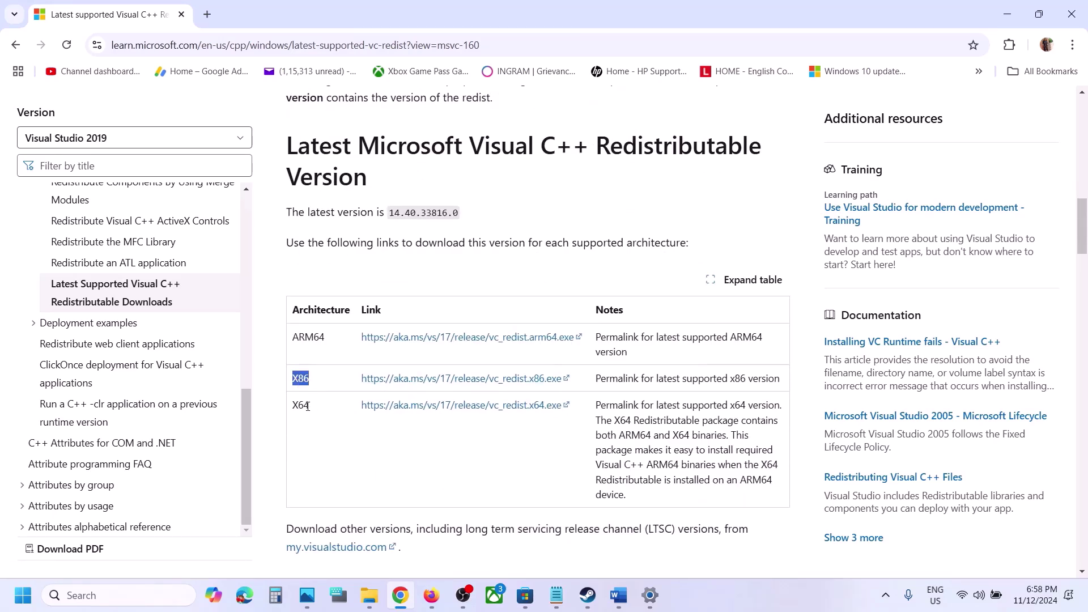
{"action": "left_click", "coordinate": [447, 379]}
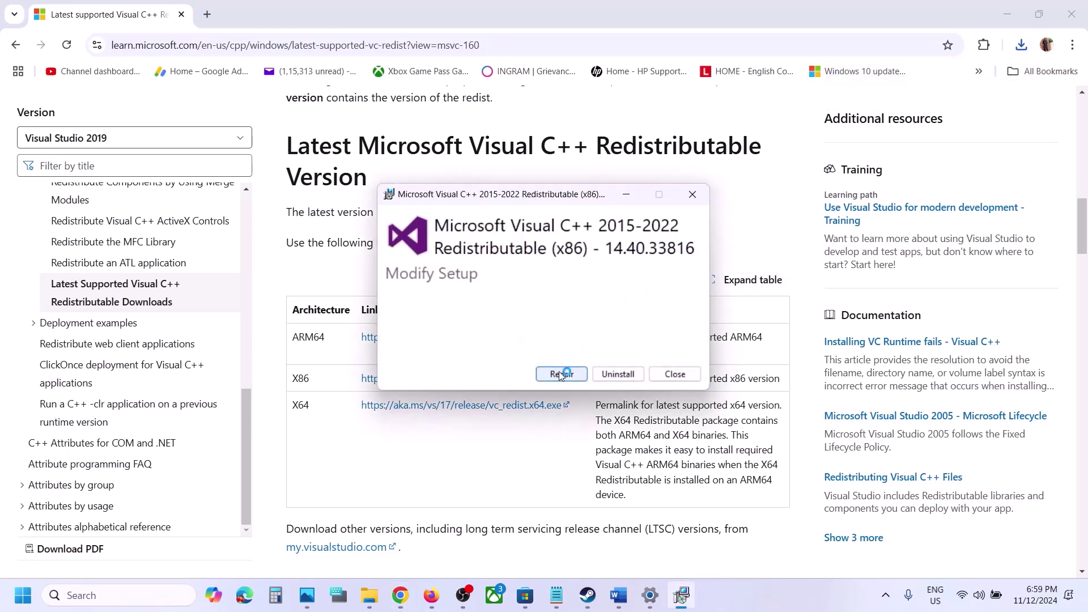
{"action": "left_click", "coordinate": [561, 376]}
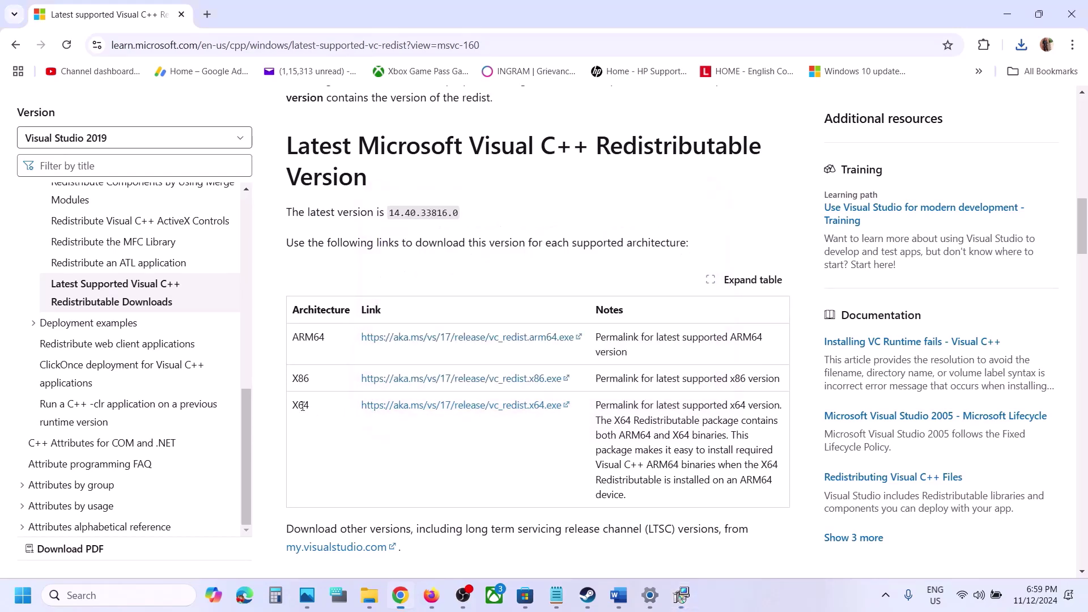
Download and run the x64 Visual C++ redistributable installer and start its repair
{"action": "left_click", "coordinate": [474, 408]}
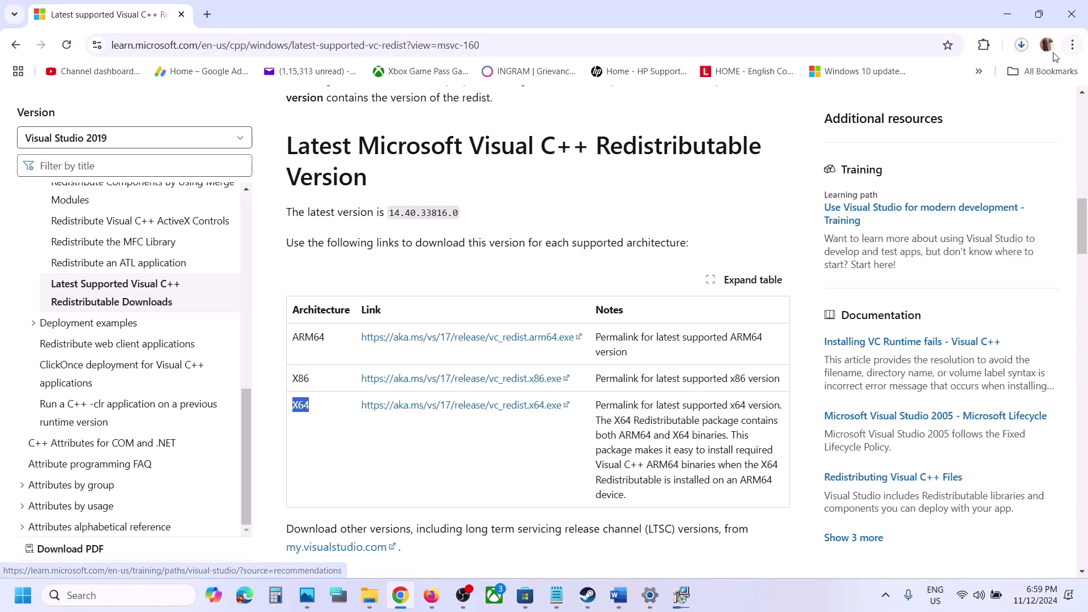
{"action": "left_click", "coordinate": [1022, 46]}
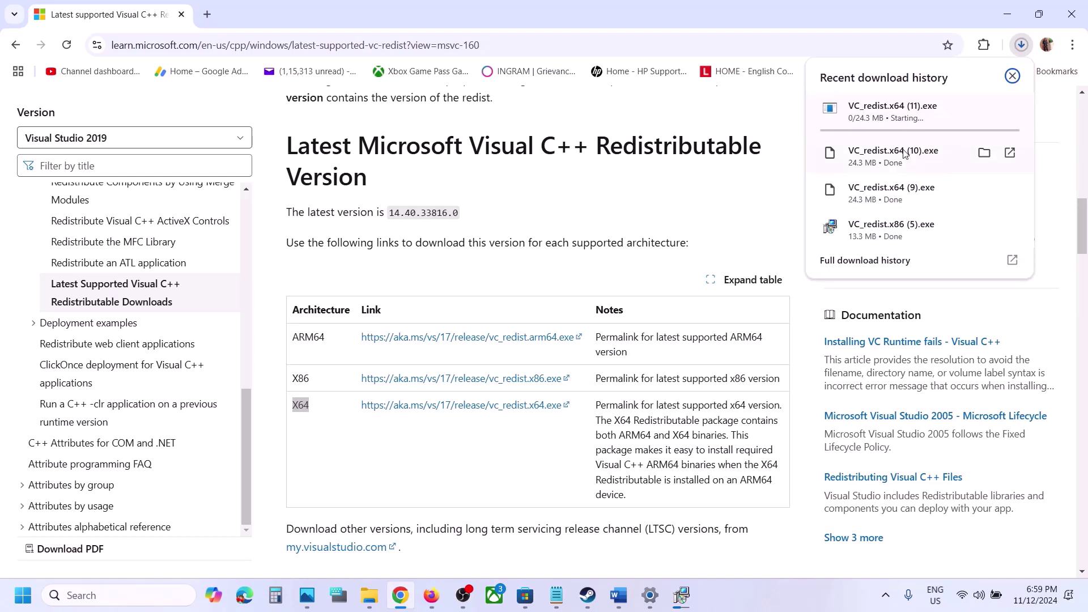
{"action": "left_click", "coordinate": [892, 199]}
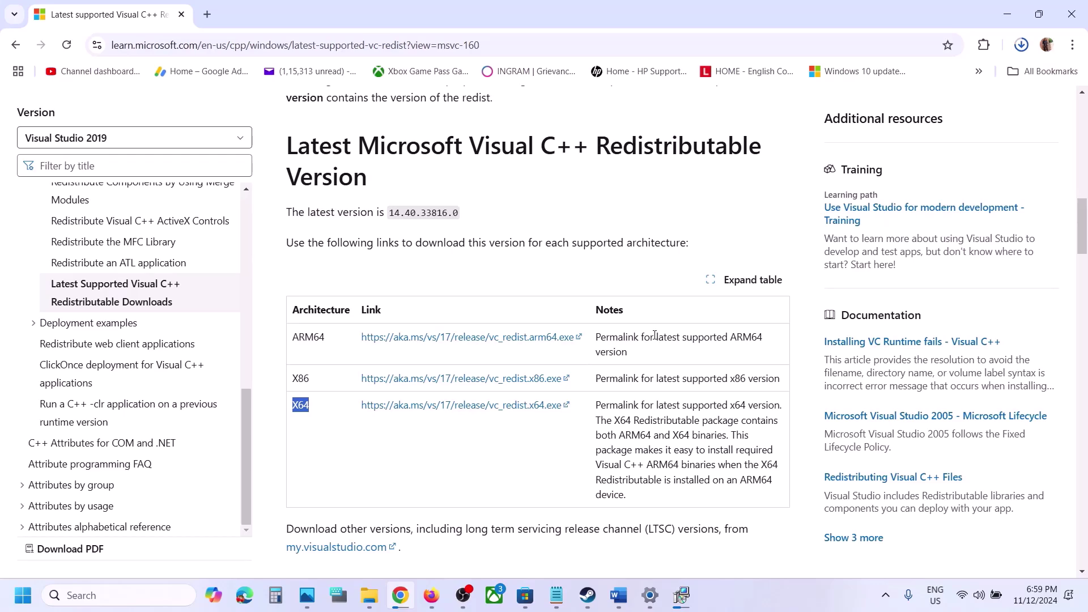
{"action": "left_click", "coordinate": [687, 595]}
{"action": "left_click", "coordinate": [780, 229]}
{"action": "left_click", "coordinate": [1020, 48]}
{"action": "left_click", "coordinate": [958, 108]}
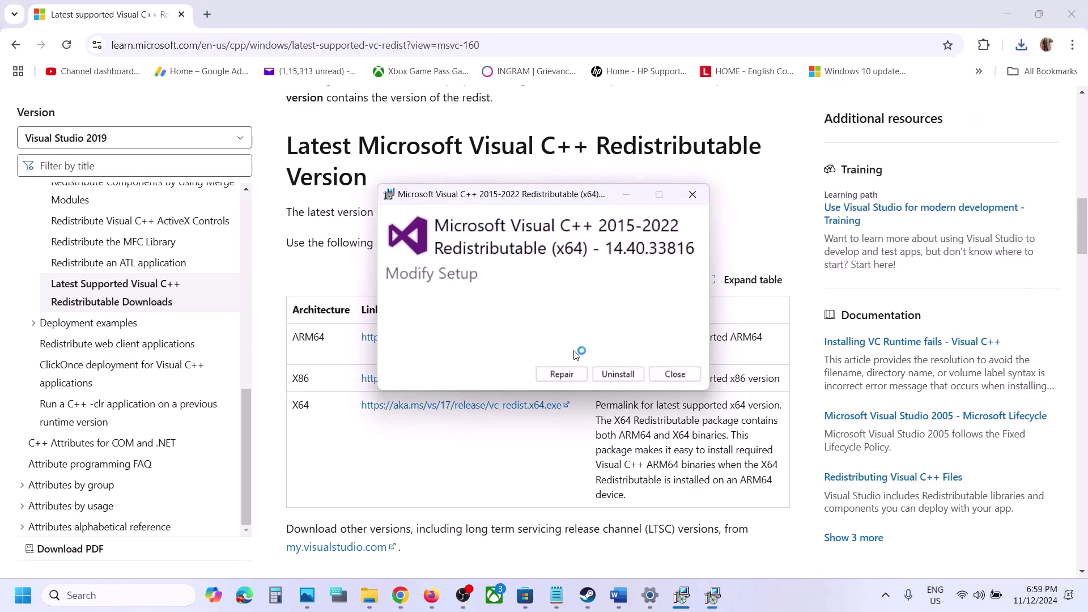
{"action": "left_click", "coordinate": [563, 375]}
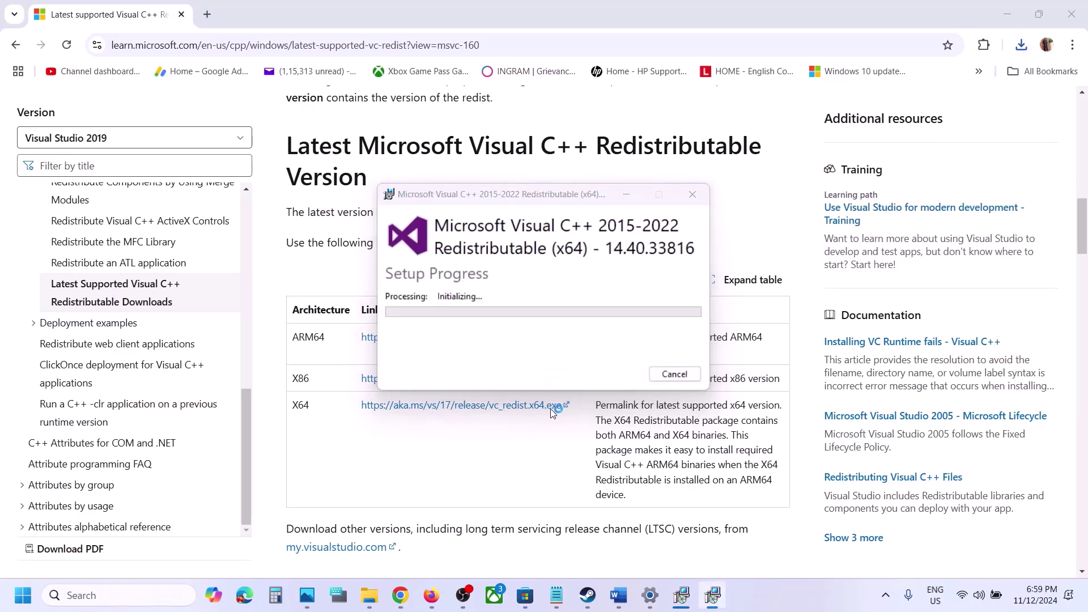
{"action": "left_click", "coordinate": [685, 597]}
{"action": "left_click_drag", "start_coordinate": [584, 197], "coordinate": [320, 226]}
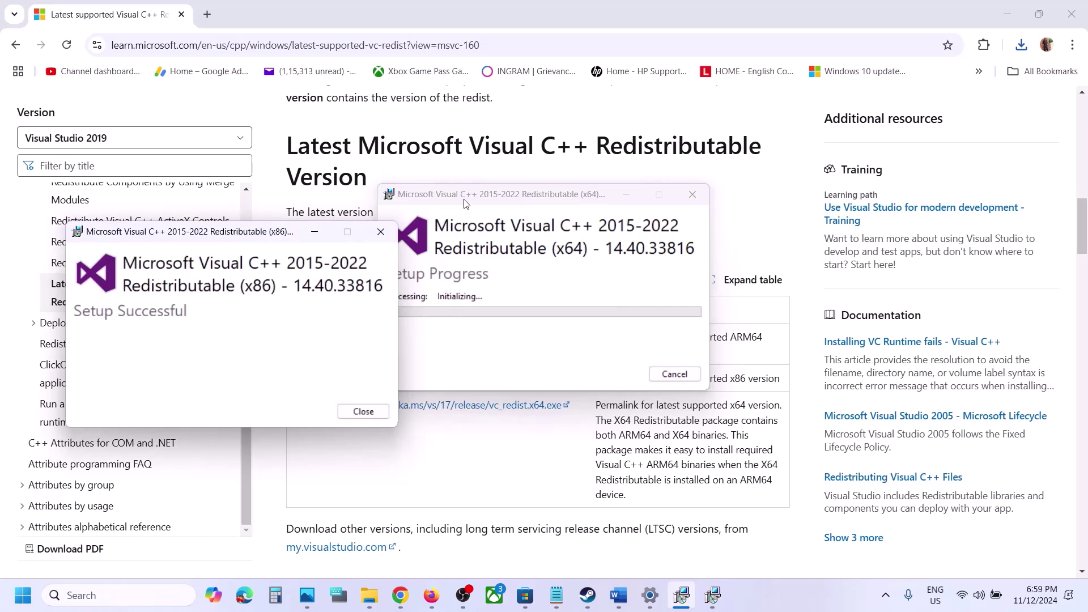
{"action": "left_click_drag", "start_coordinate": [465, 203], "coordinate": [582, 219]}
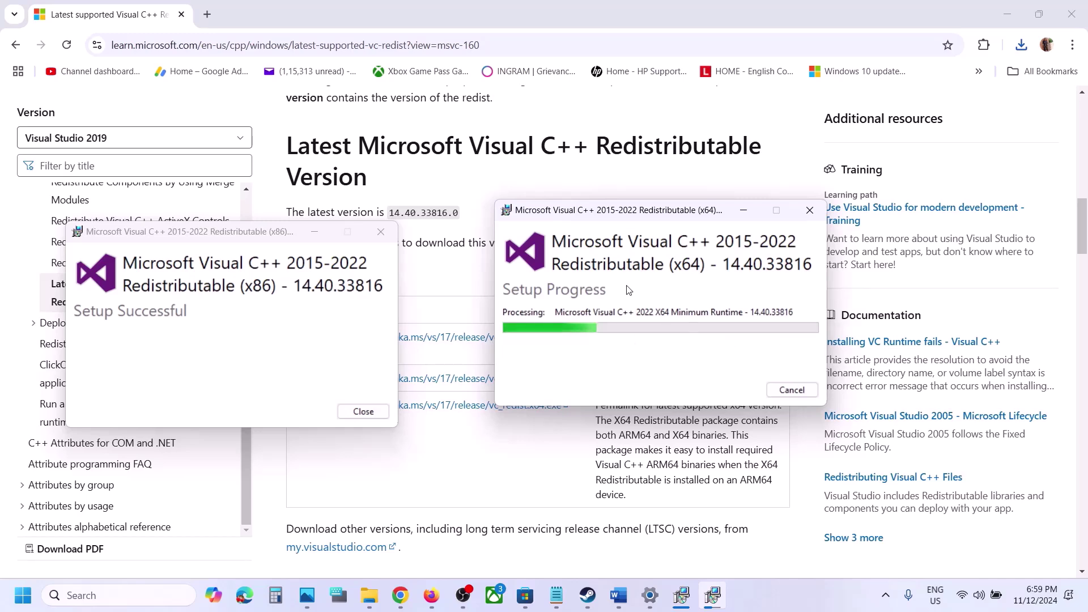
Close the Start menu and bring Steam's Farming Simulator 25 page back to the front
{"action": "left_click", "coordinate": [31, 601]}
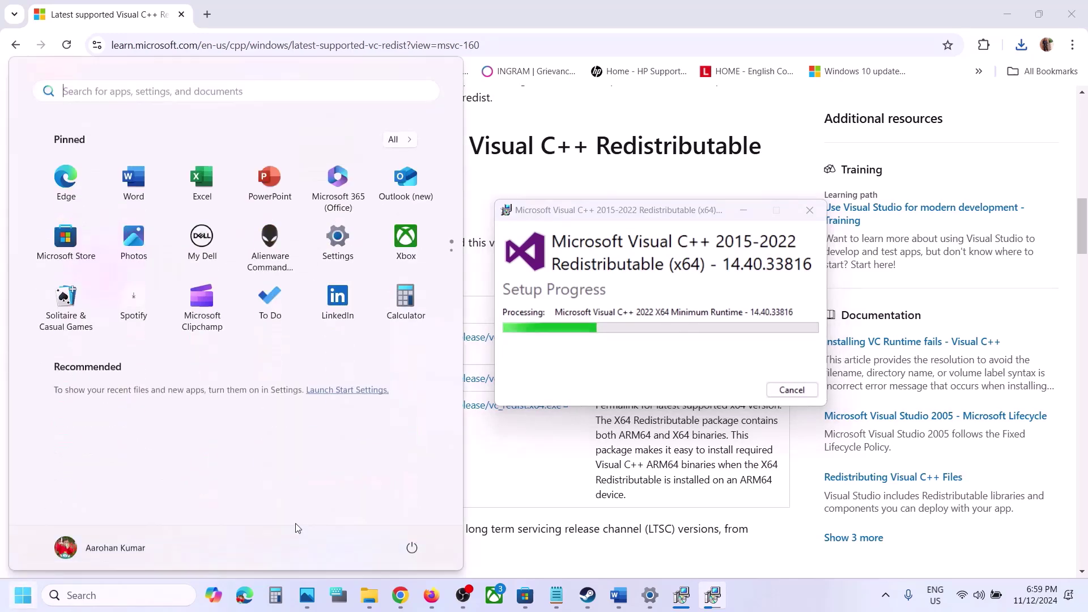
{"action": "left_click", "coordinate": [412, 546]}
{"action": "left_click", "coordinate": [593, 488]}
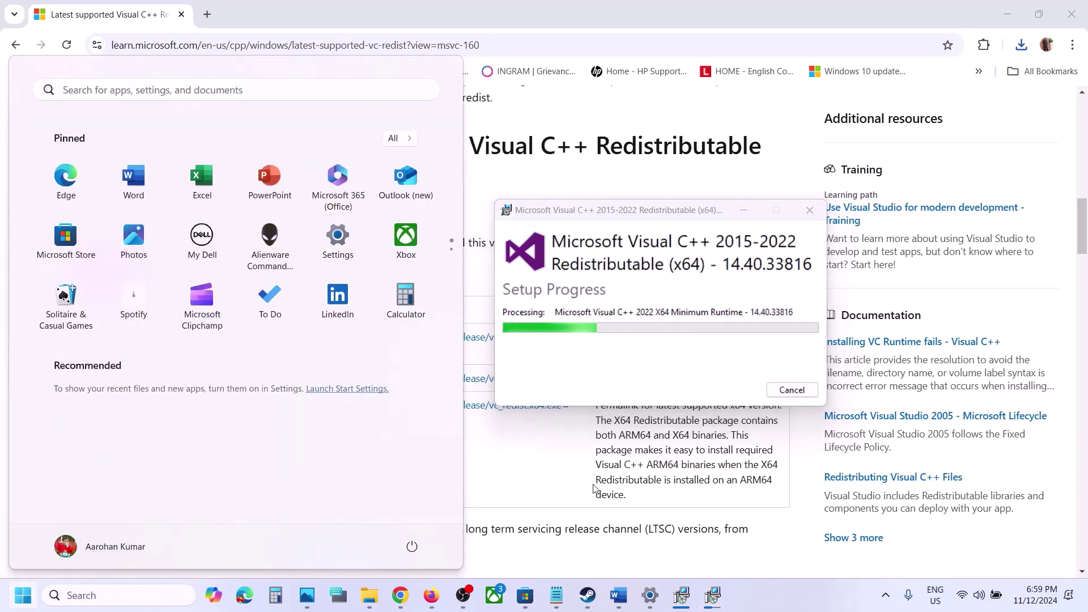
{"action": "left_click", "coordinate": [593, 489]}
{"action": "left_click", "coordinate": [589, 596]}
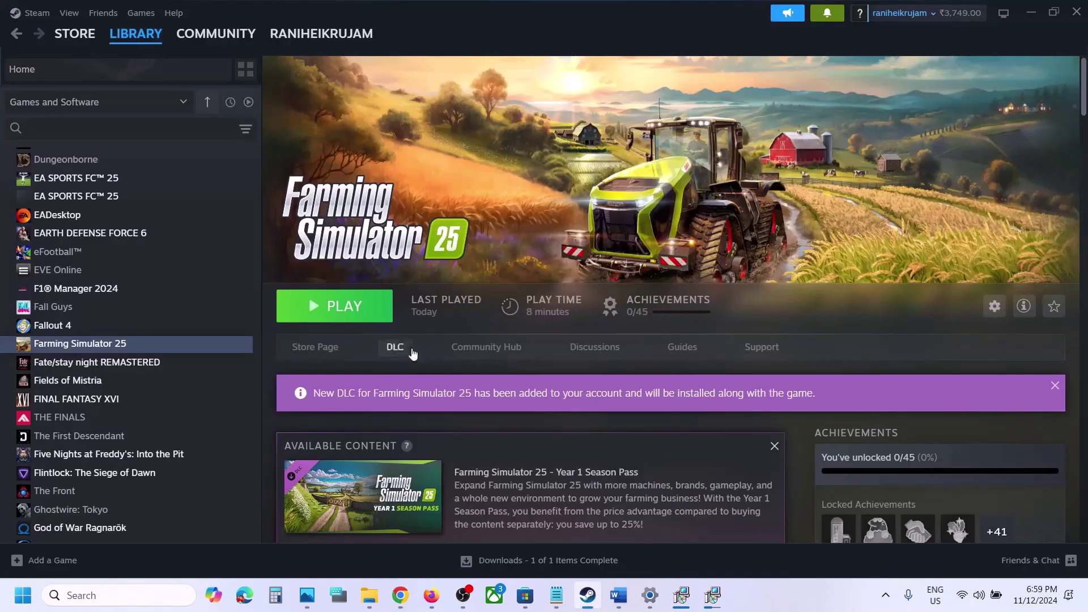
Delete 'wheel' and 'pedals' from Step 14's external device list and remove the extra comma
{"action": "left_click", "coordinate": [618, 595]}
{"action": "scroll", "coordinate": [414, 343], "scroll_direction": "down", "scroll_amount": 5}
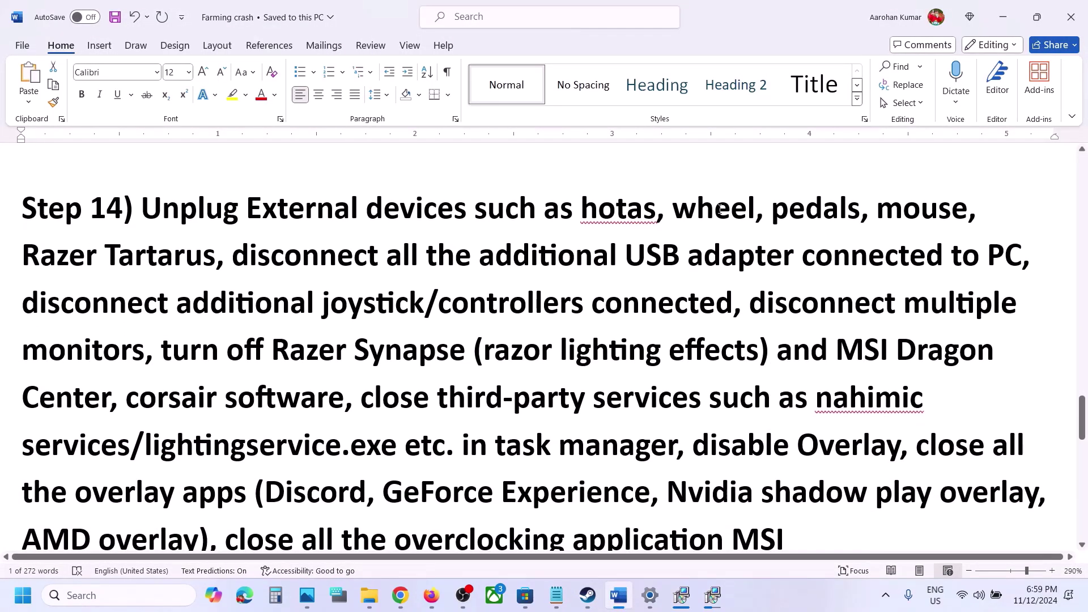
{"action": "double_click", "coordinate": [719, 210]}
{"action": "key", "text": "Delete"}
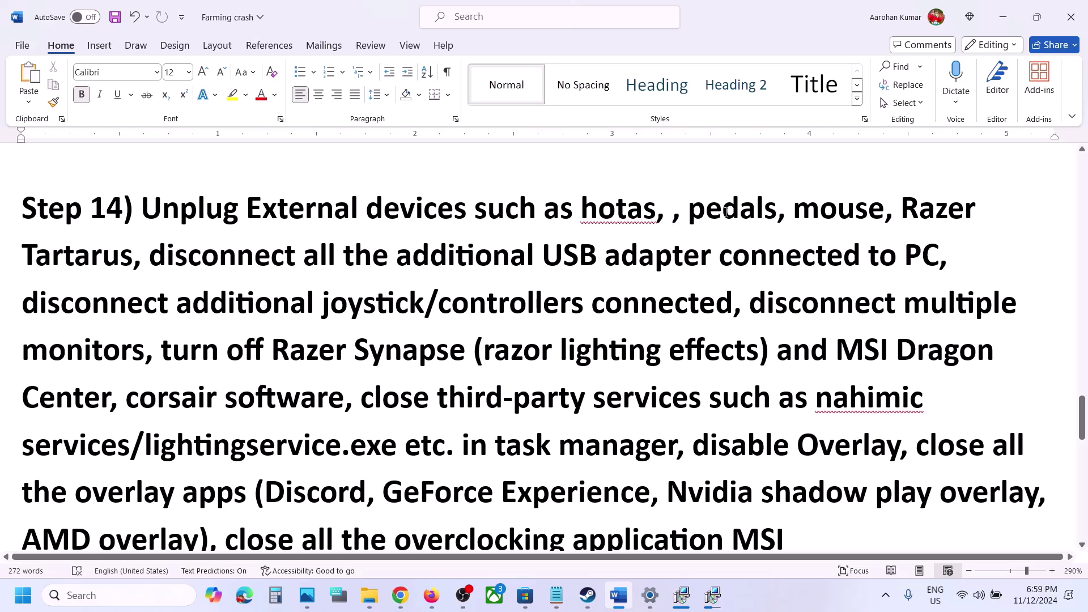
{"action": "double_click", "coordinate": [726, 212]}
{"action": "key", "text": "Delete"}
{"action": "key", "text": "BackSpace"}
{"action": "key", "text": "BackSpace"}
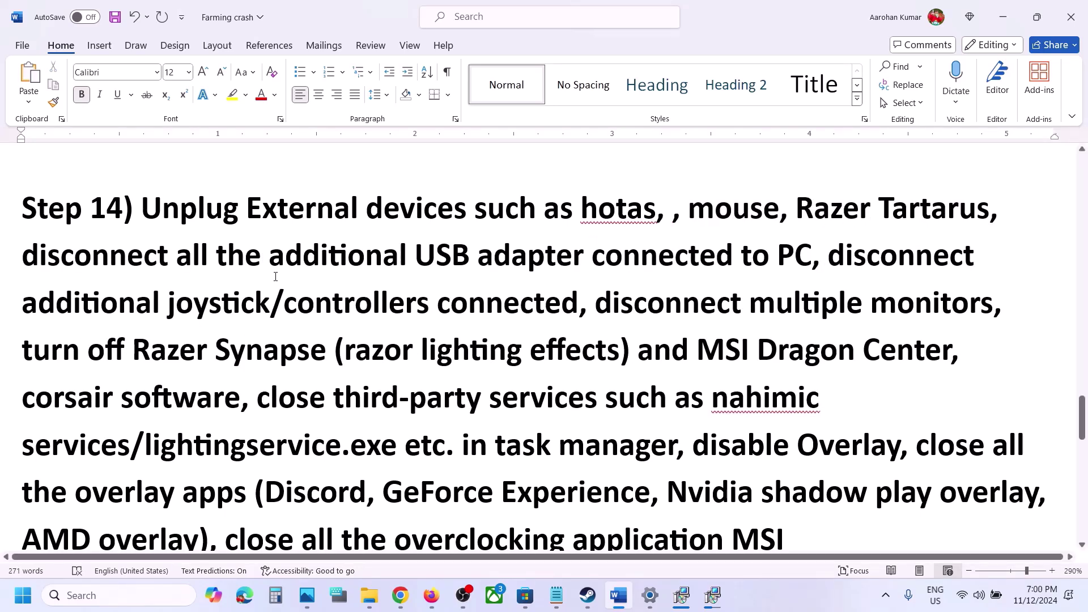
Highlight the USB adapter, multiple monitor, Razer Synapse and Overlay instructions, then return to Steam
{"action": "left_click_drag", "start_coordinate": [142, 255], "coordinate": [799, 259]}
{"action": "left_click_drag", "start_coordinate": [237, 211], "coordinate": [562, 288]}
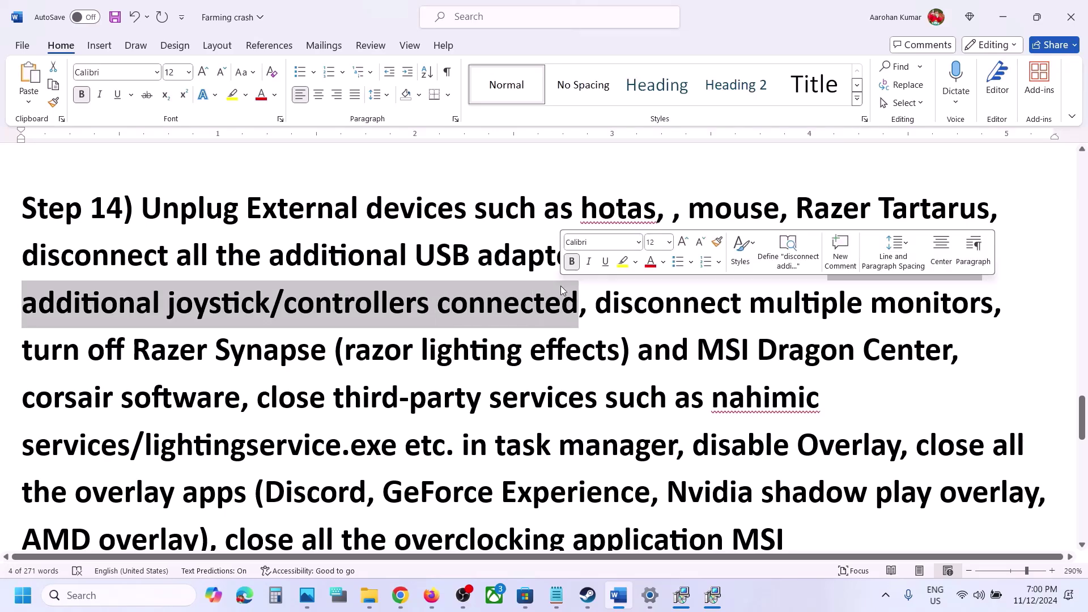
{"action": "left_click_drag", "start_coordinate": [596, 303], "coordinate": [960, 305]}
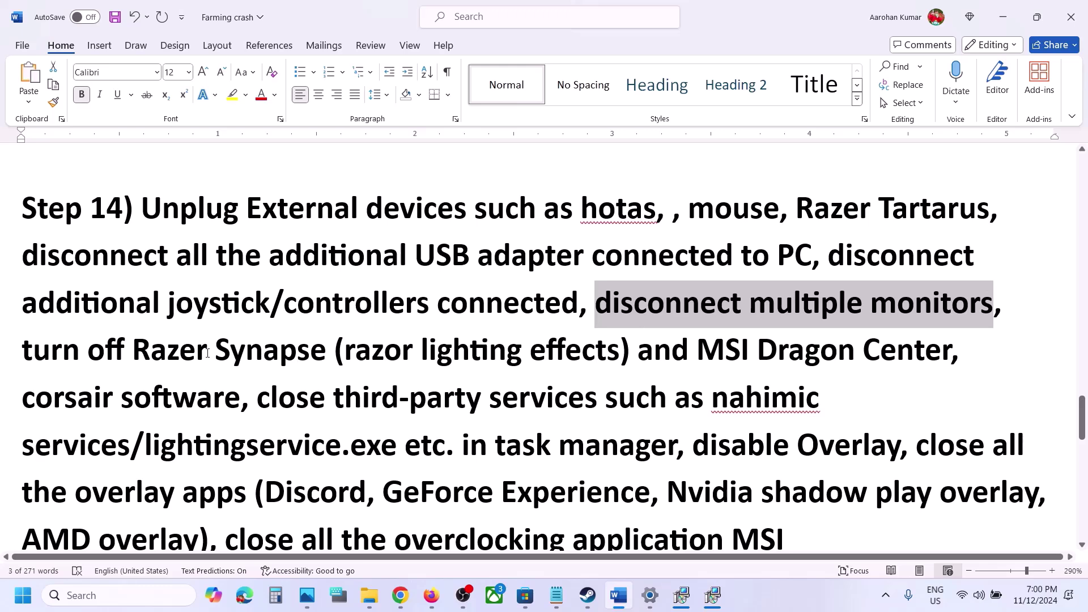
{"action": "scroll", "coordinate": [207, 353], "scroll_direction": "down", "scroll_amount": 3}
{"action": "scroll", "coordinate": [33, 208], "scroll_direction": "up", "scroll_amount": 1}
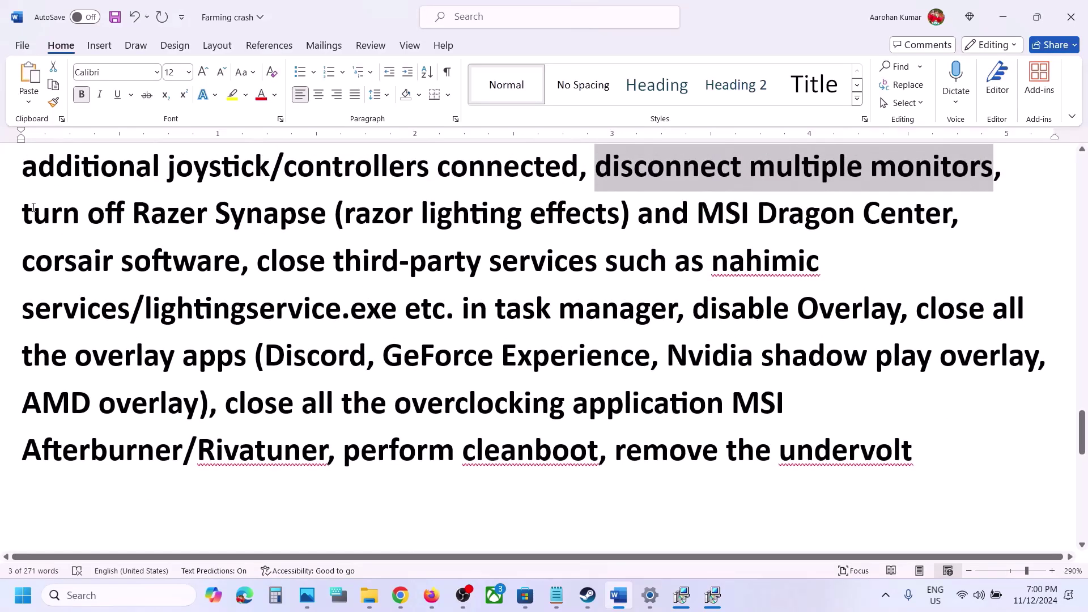
{"action": "left_click_drag", "start_coordinate": [34, 208], "coordinate": [697, 317]}
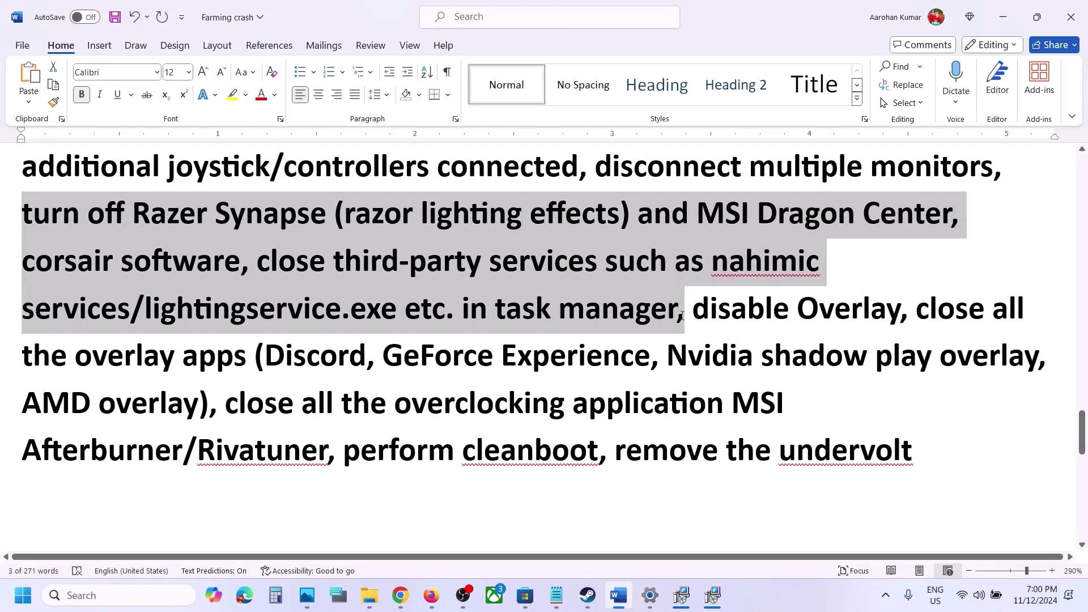
{"action": "left_click_drag", "start_coordinate": [900, 310], "coordinate": [690, 311]}
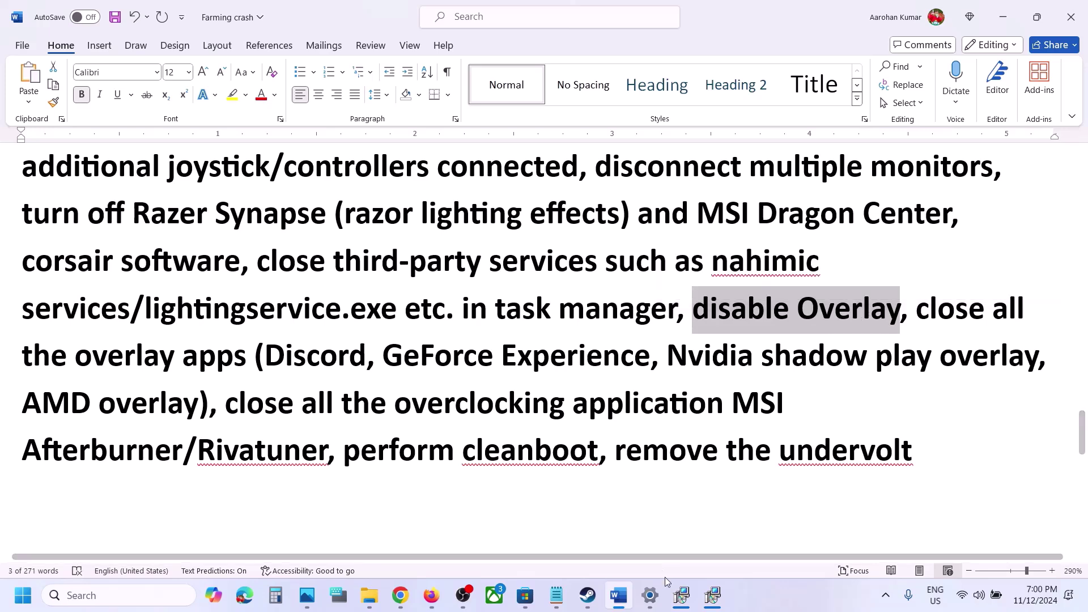
{"action": "left_click", "coordinate": [588, 596]}
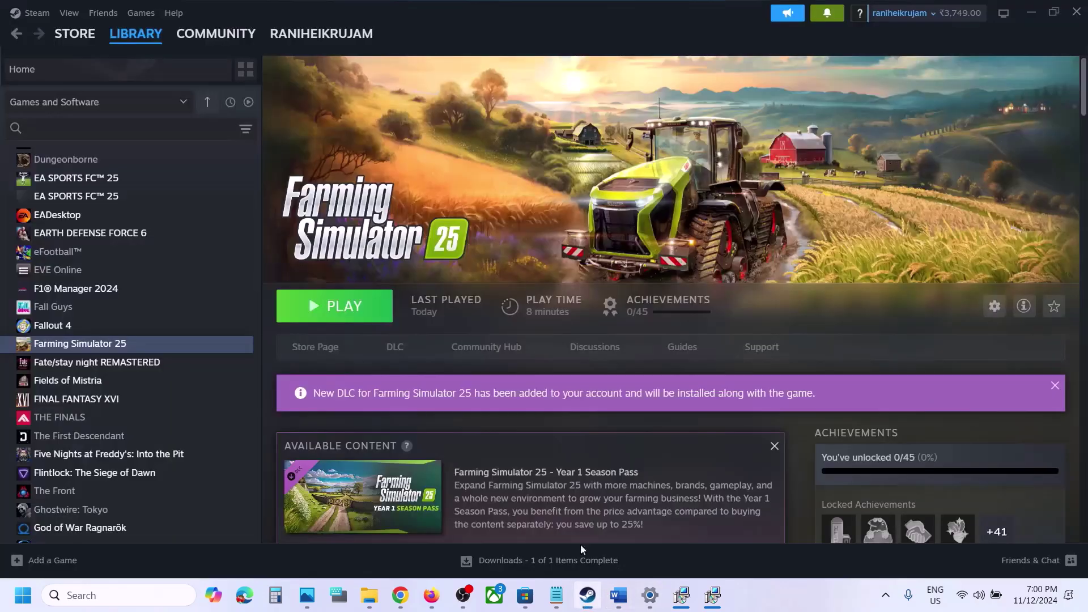
Turn off 'Enable the Steam Overlay while in-game' in Farming Simulator 25's properties, then return to Word
{"action": "right_click", "coordinate": [110, 350]}
{"action": "left_click", "coordinate": [173, 452]}
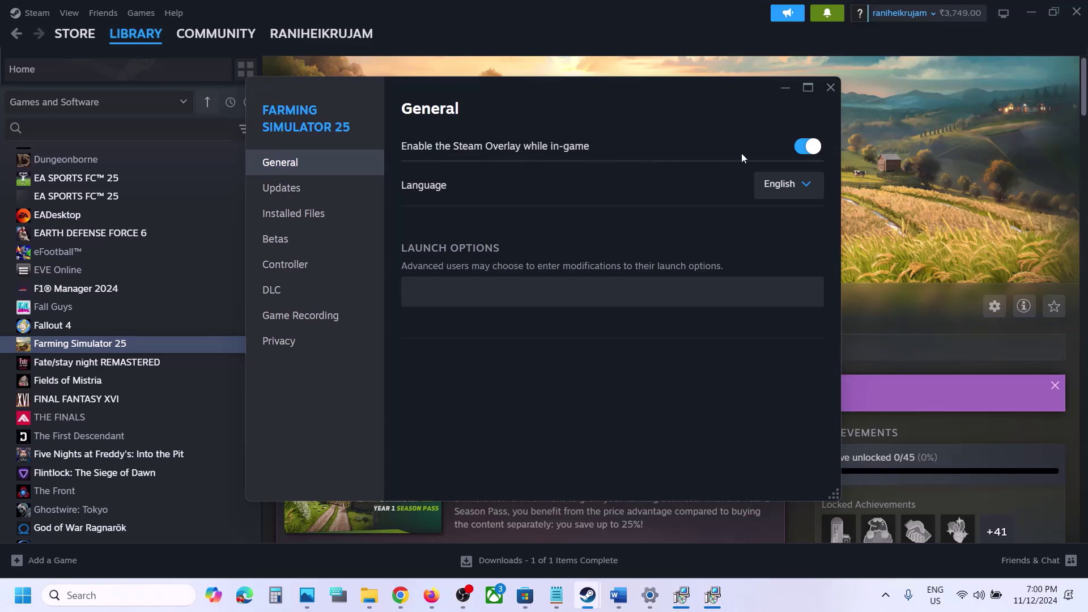
{"action": "left_click", "coordinate": [792, 145]}
{"action": "left_click", "coordinate": [829, 88]}
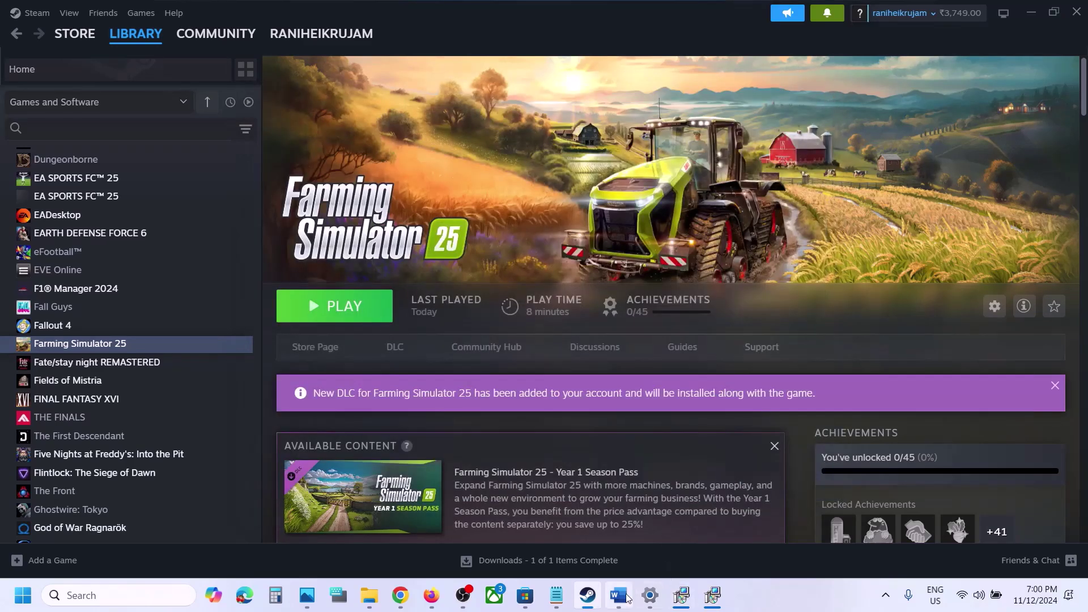
{"action": "left_click", "coordinate": [626, 599]}
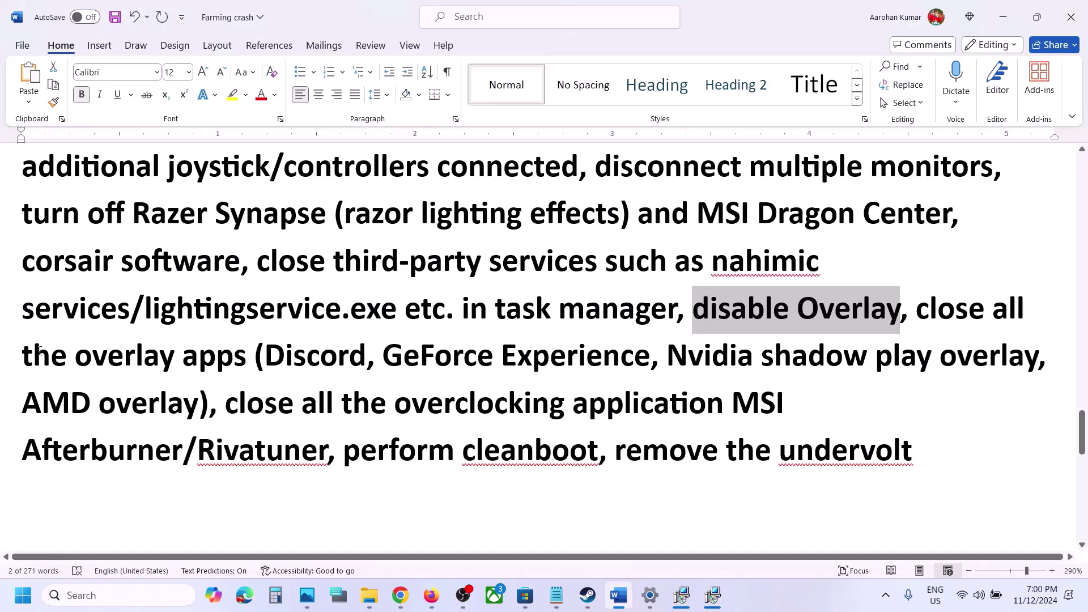
{"action": "left_click_drag", "start_coordinate": [35, 348], "coordinate": [250, 356]}
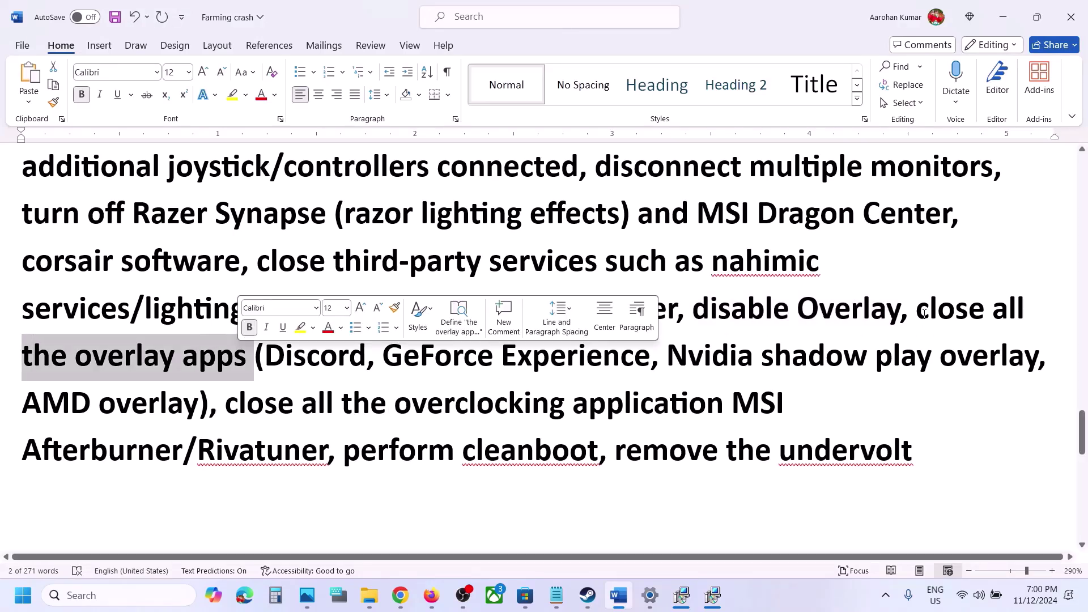
{"action": "left_click_drag", "start_coordinate": [917, 314], "coordinate": [614, 353]}
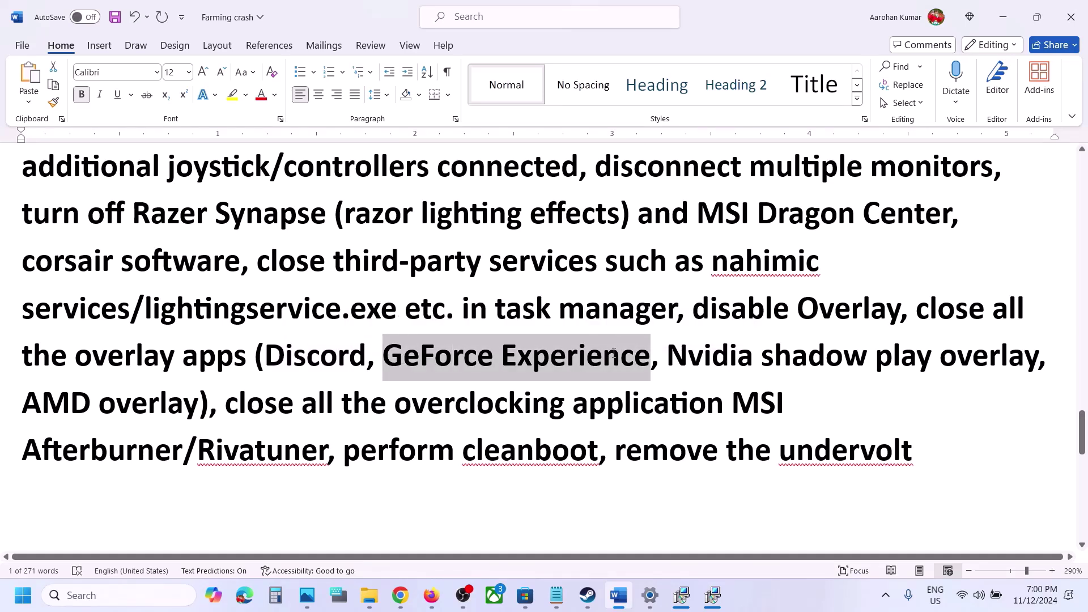
{"action": "left_click", "coordinate": [396, 306]}
{"action": "left_click_drag", "start_coordinate": [917, 312], "coordinate": [243, 361]}
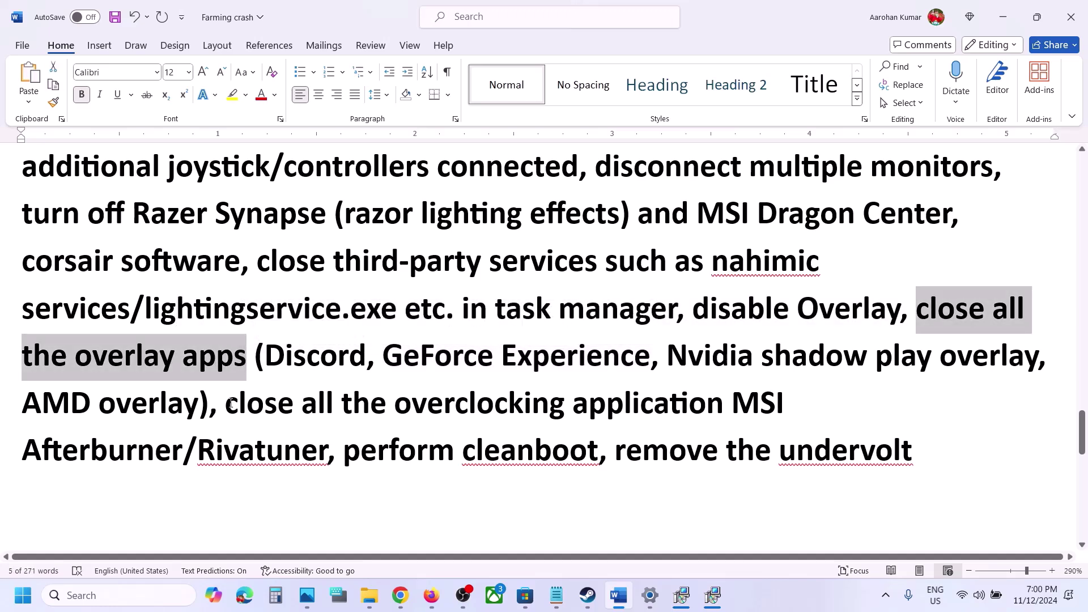
{"action": "left_click_drag", "start_coordinate": [231, 404], "coordinate": [633, 397]}
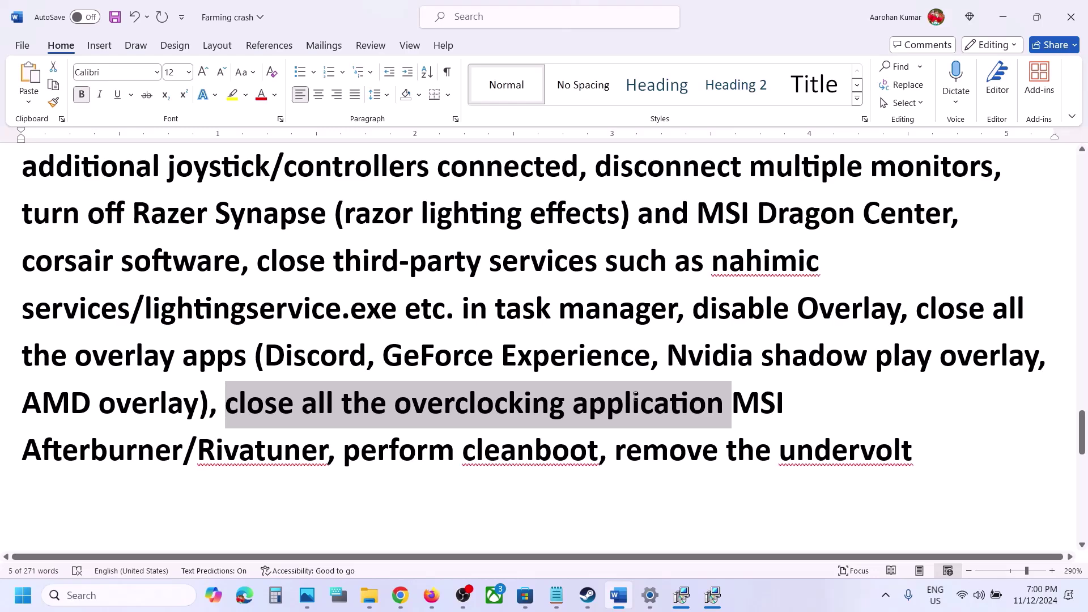
{"action": "left_click_drag", "start_coordinate": [716, 395], "coordinate": [316, 449]}
{"action": "left_click", "coordinate": [316, 449]}
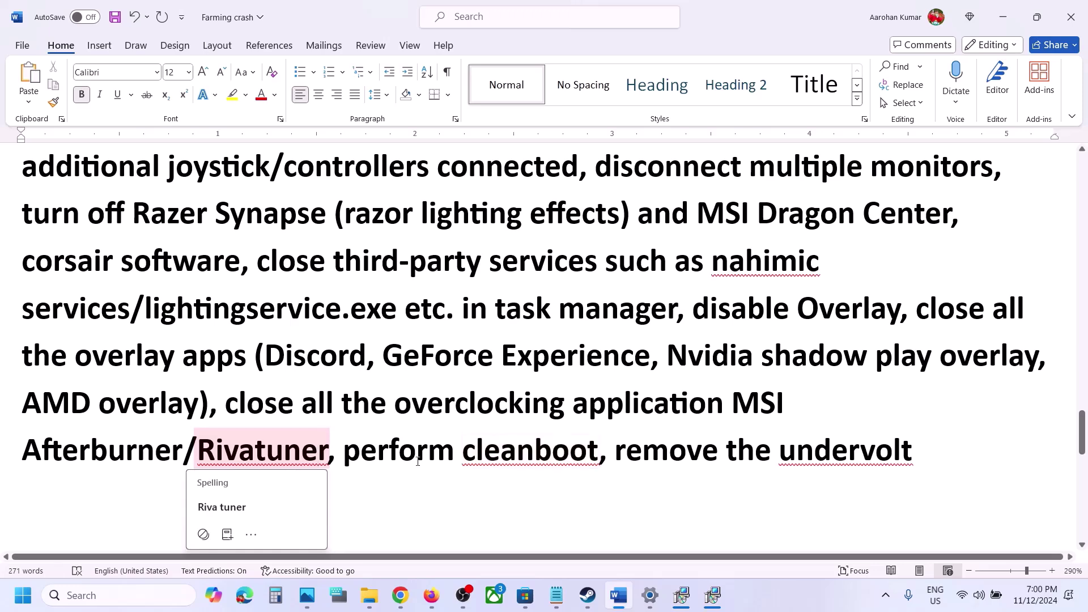
Find System Configuration through search and tick 'Hide all Microsoft services' on its Services tab
{"action": "left_click", "coordinate": [88, 599]}
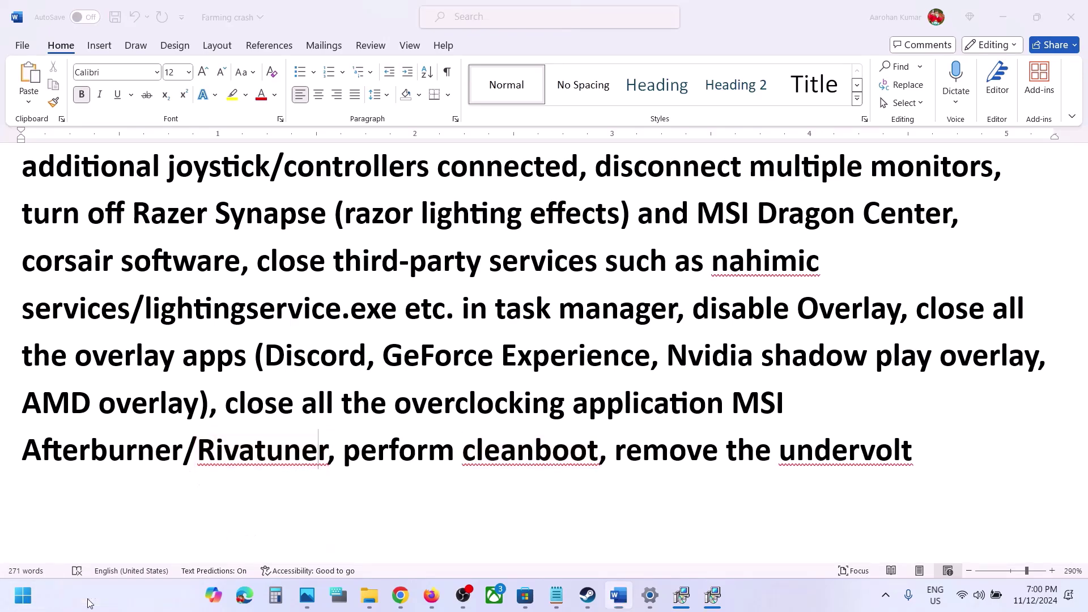
{"action": "type", "text": "ystem"}
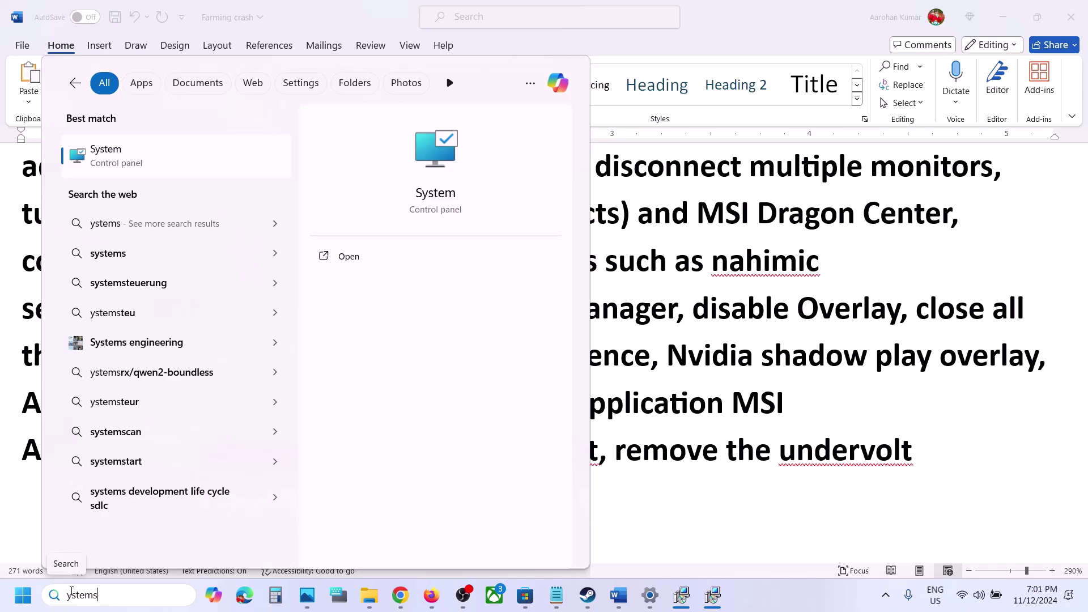
{"action": "key", "text": "BackSpace"}
{"action": "type", "text": "sys"}
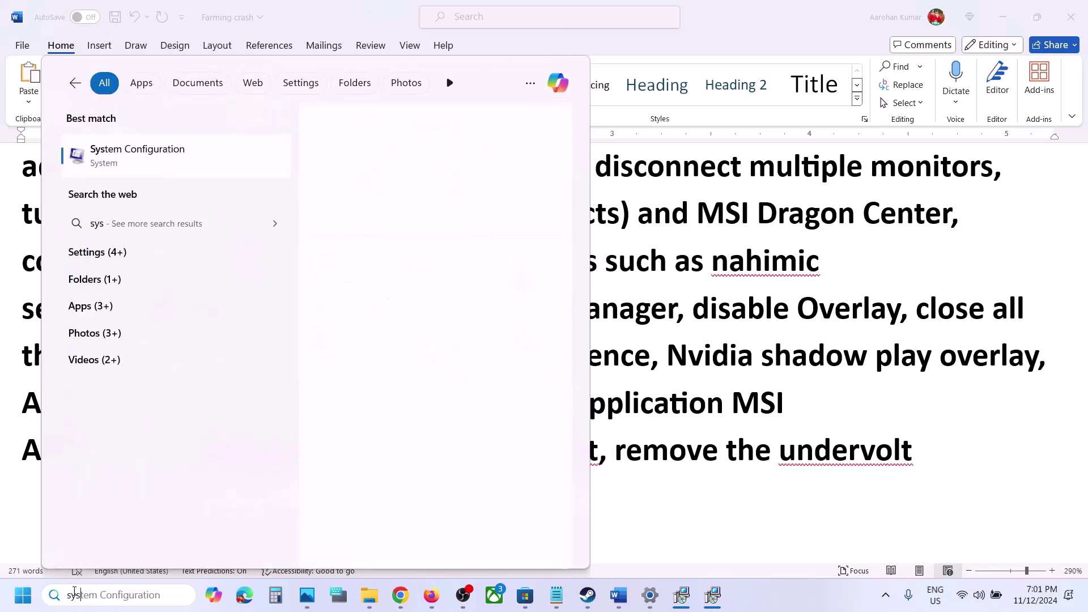
{"action": "type", "text": "tem con"}
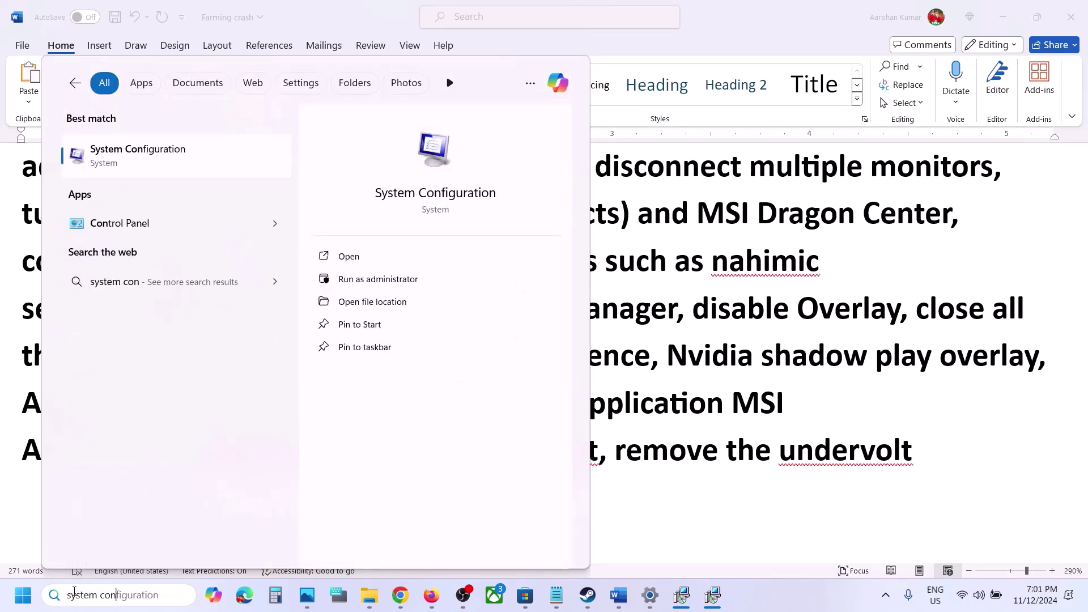
{"action": "left_click", "coordinate": [159, 151]}
{"action": "left_click", "coordinate": [428, 189]}
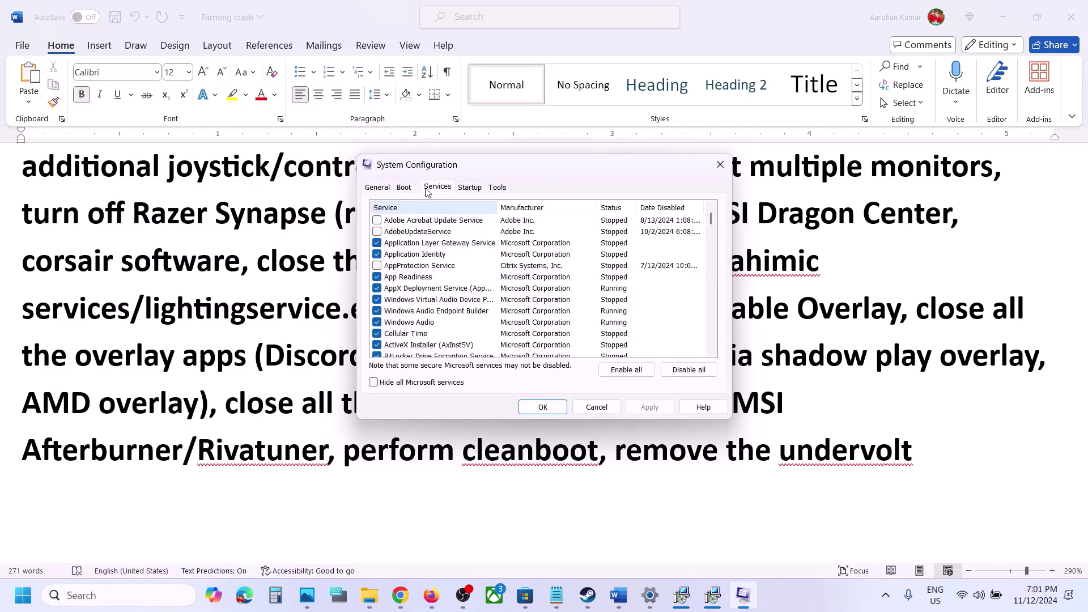
{"action": "left_click", "coordinate": [374, 383]}
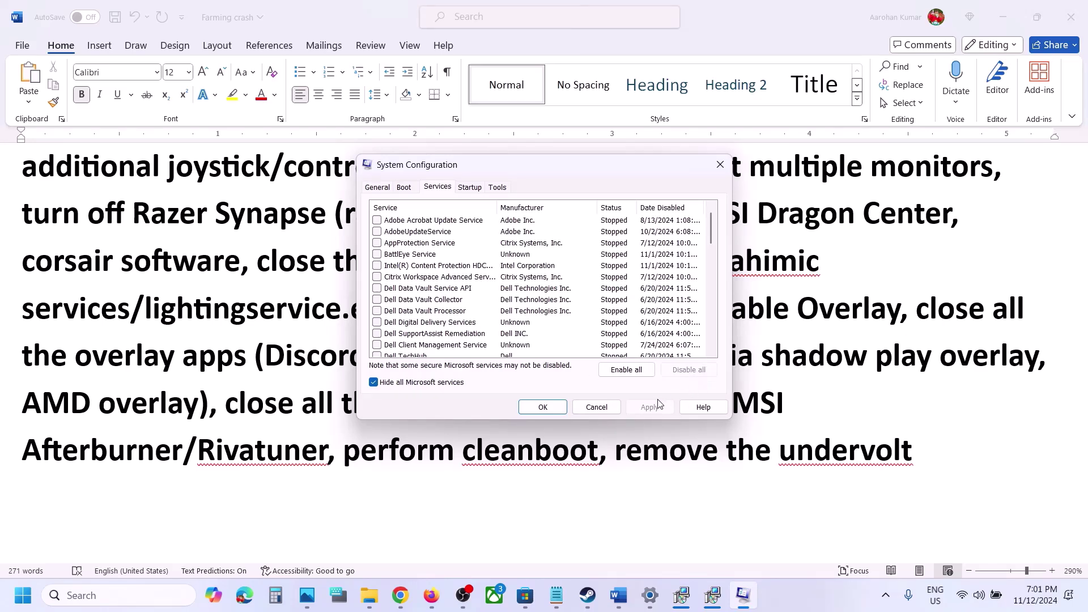
Close System Configuration and bring up the Word notes on increasing the virtual memory
{"action": "left_click", "coordinate": [543, 407]}
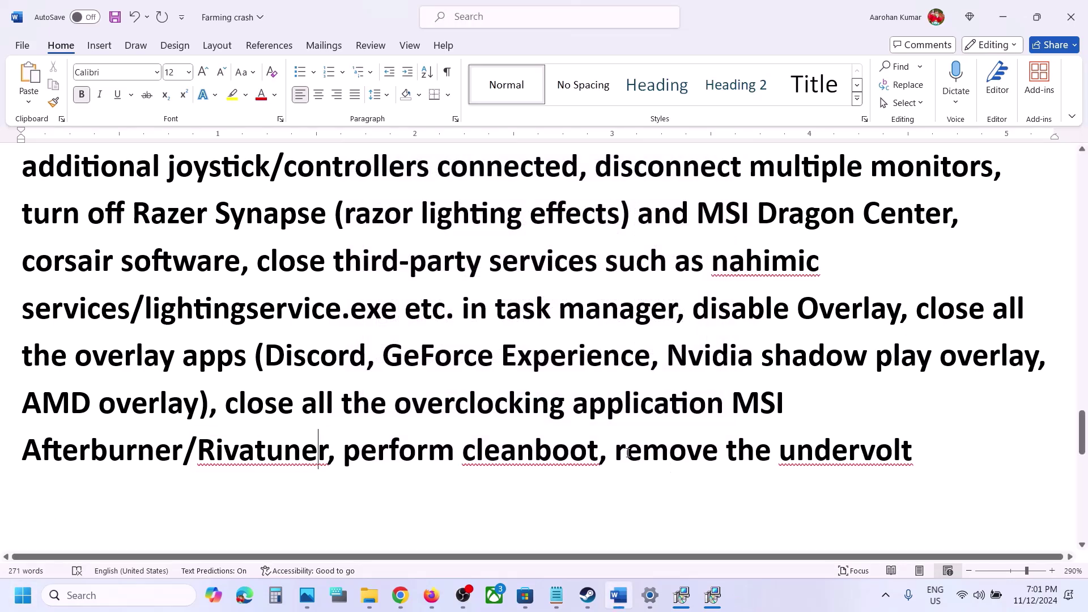
{"action": "left_click_drag", "start_coordinate": [619, 450], "coordinate": [930, 434]}
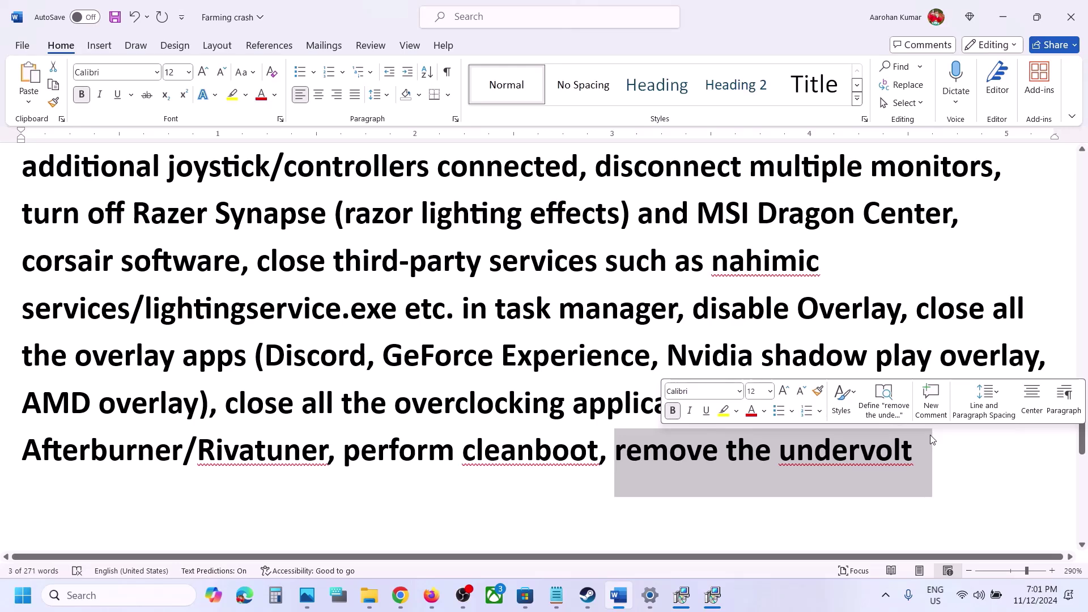
{"action": "scroll", "coordinate": [729, 377], "scroll_direction": "down", "scroll_amount": 2}
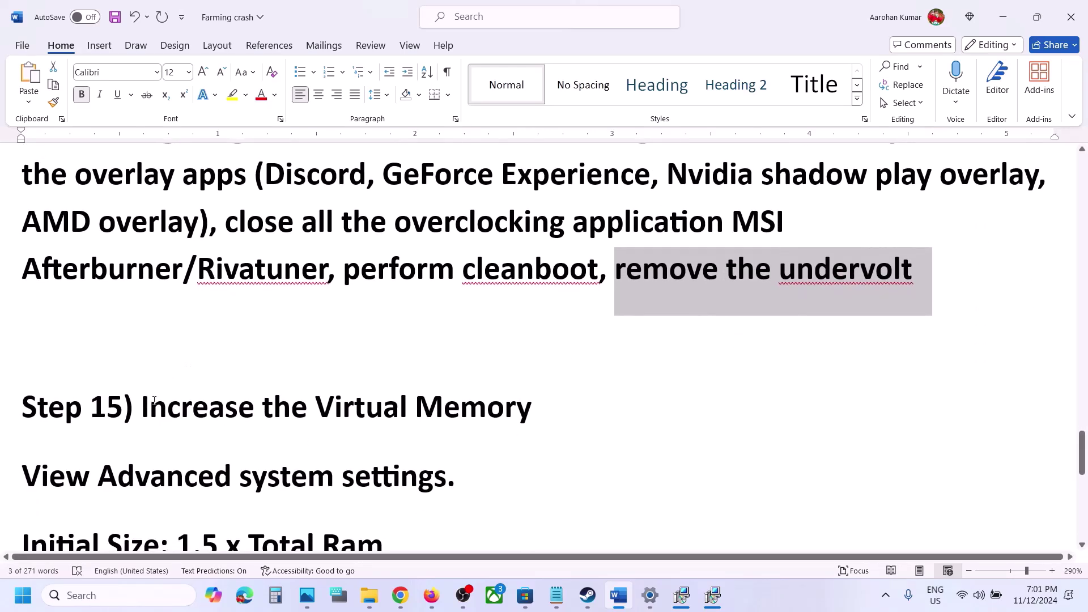
{"action": "left_click_drag", "start_coordinate": [142, 408], "coordinate": [579, 397]}
{"action": "left_click", "coordinate": [780, 599]}
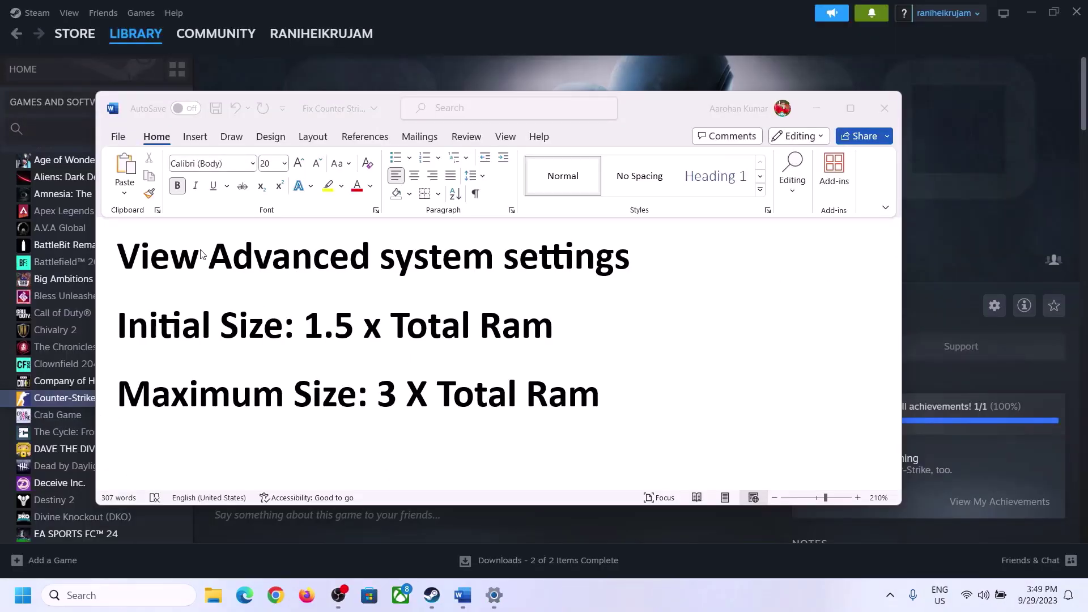
Copy 'View Advanced system settings' from the notes and open it via Windows search
{"action": "left_click", "coordinate": [153, 262]}
{"action": "left_click_drag", "start_coordinate": [153, 262], "coordinate": [591, 277]}
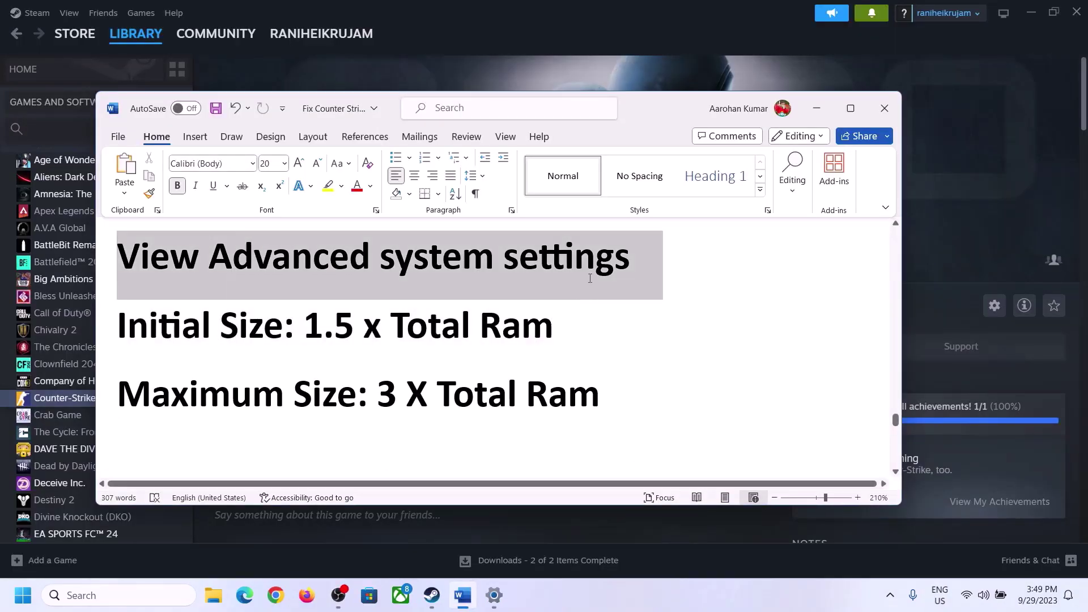
{"action": "key", "text": "ctrl+c"}
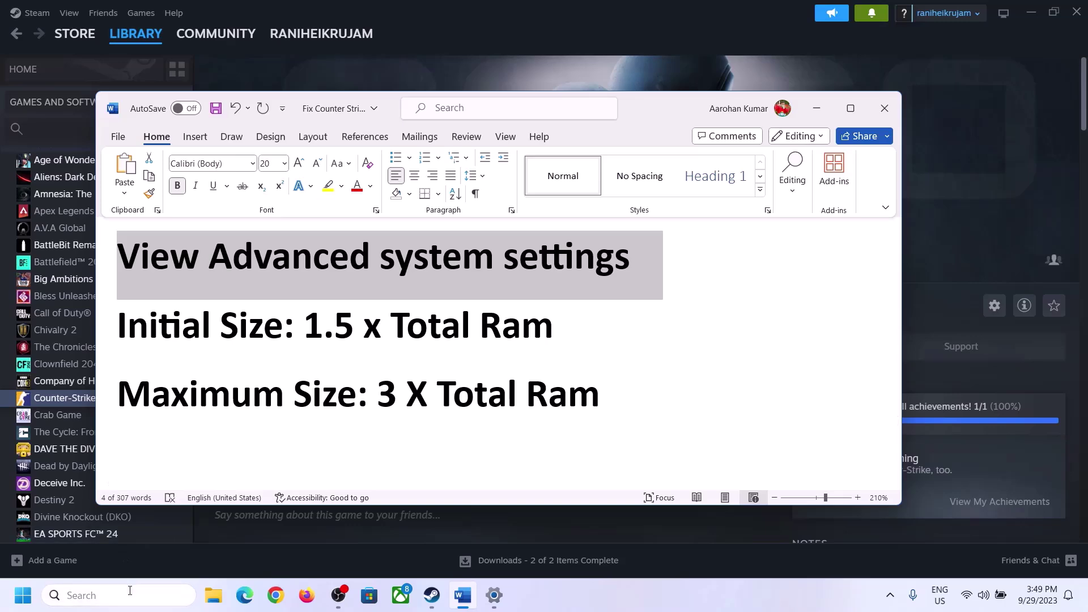
{"action": "left_click", "coordinate": [113, 596]}
{"action": "key", "text": "ctrl+v"}
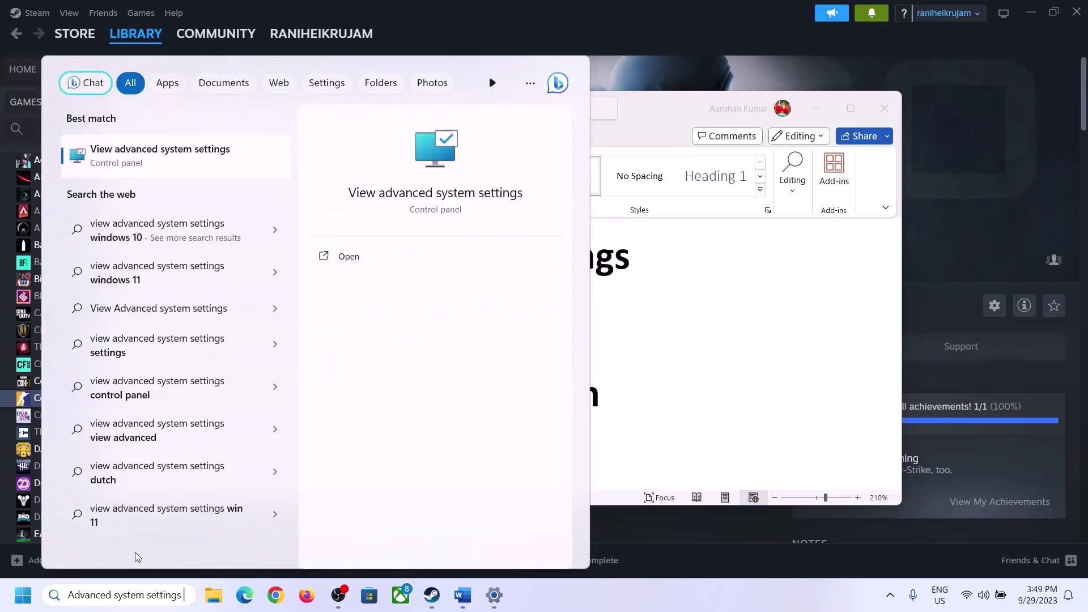
{"action": "left_click", "coordinate": [154, 165]}
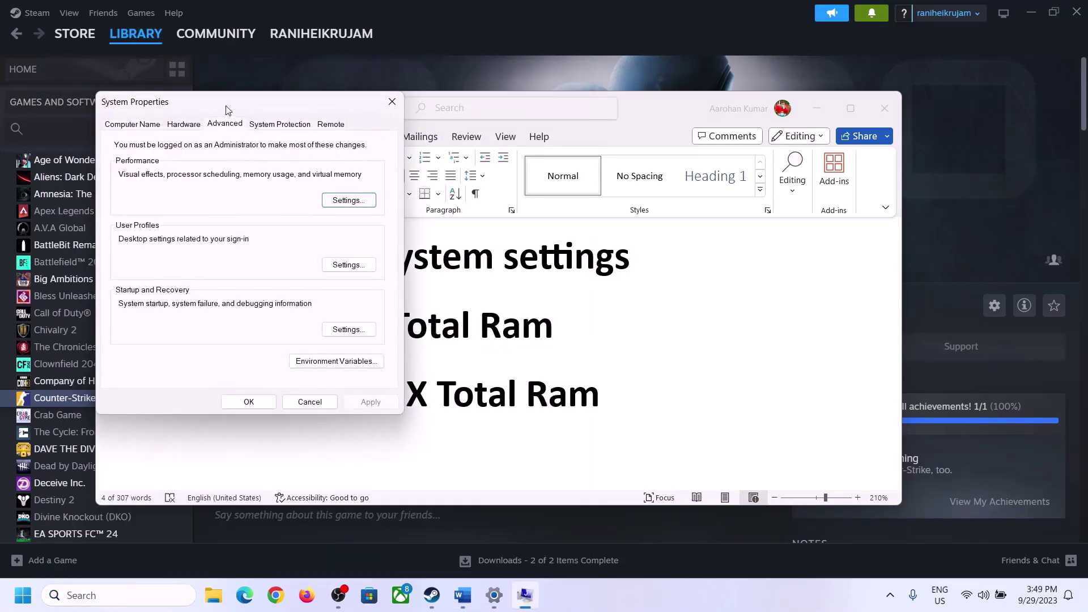
Open Performance Options on its Advanced tab, showing the 2991 MB paging file
{"action": "left_click_drag", "start_coordinate": [225, 107], "coordinate": [486, 194]}
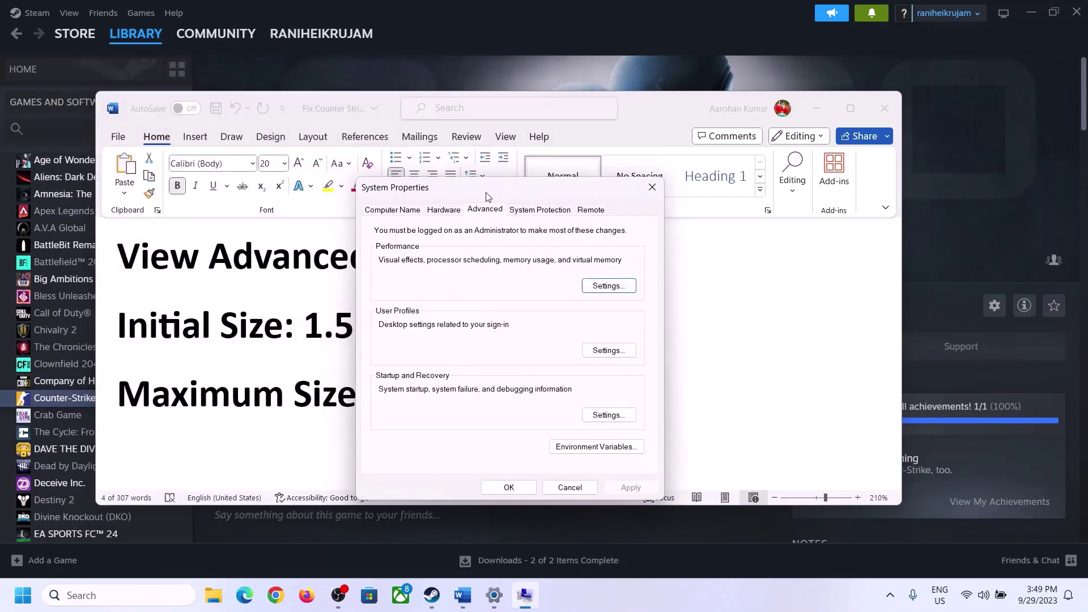
{"action": "left_click", "coordinate": [609, 286]}
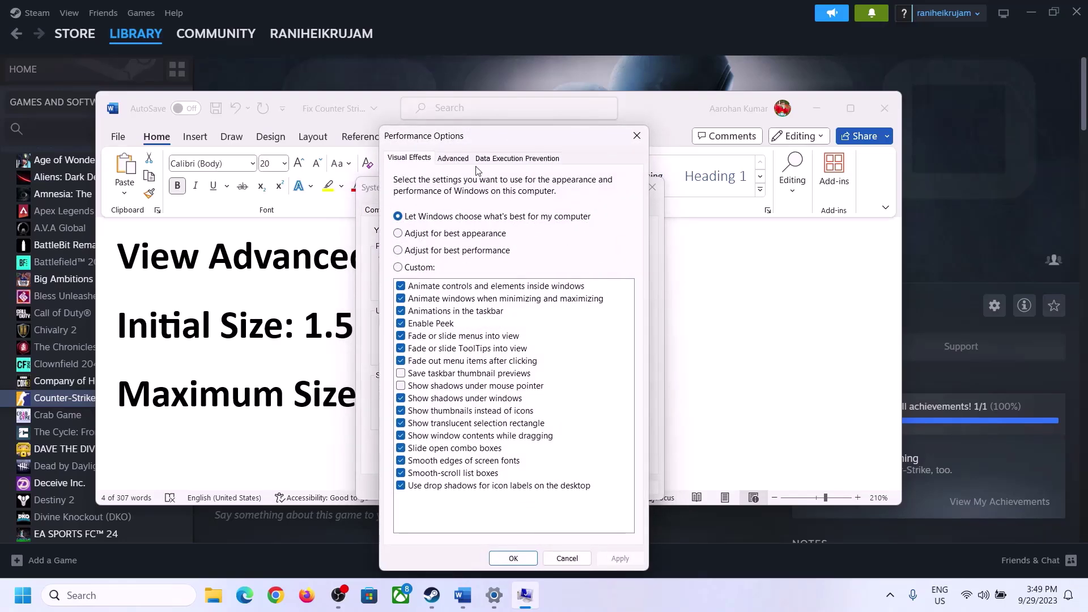
{"action": "left_click", "coordinate": [453, 159]}
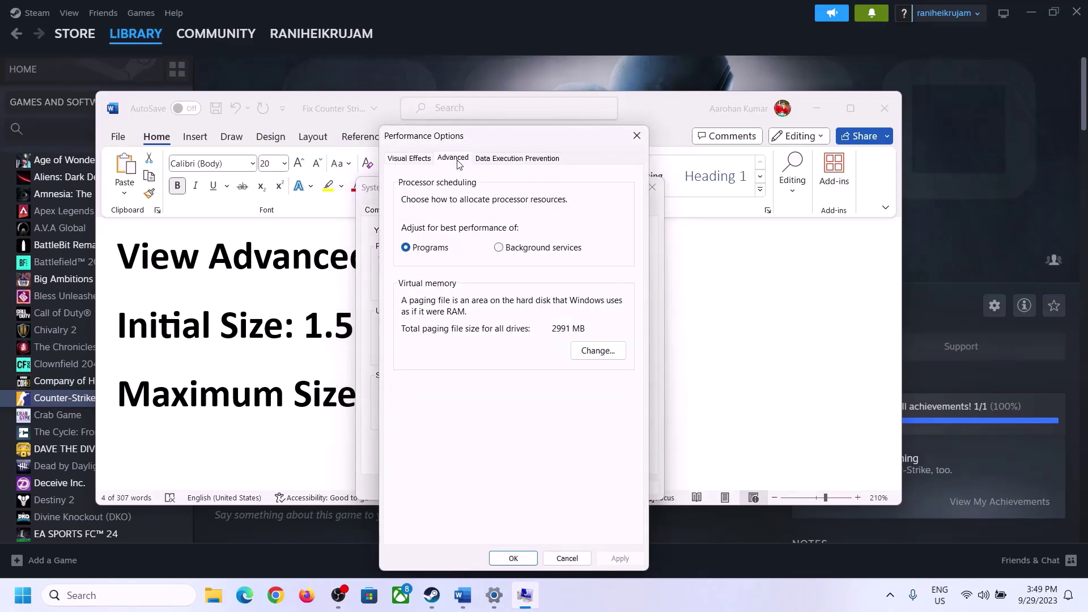
Turn off automatic paging file management and choose Custom size for drive C:
{"action": "left_click", "coordinate": [603, 352]}
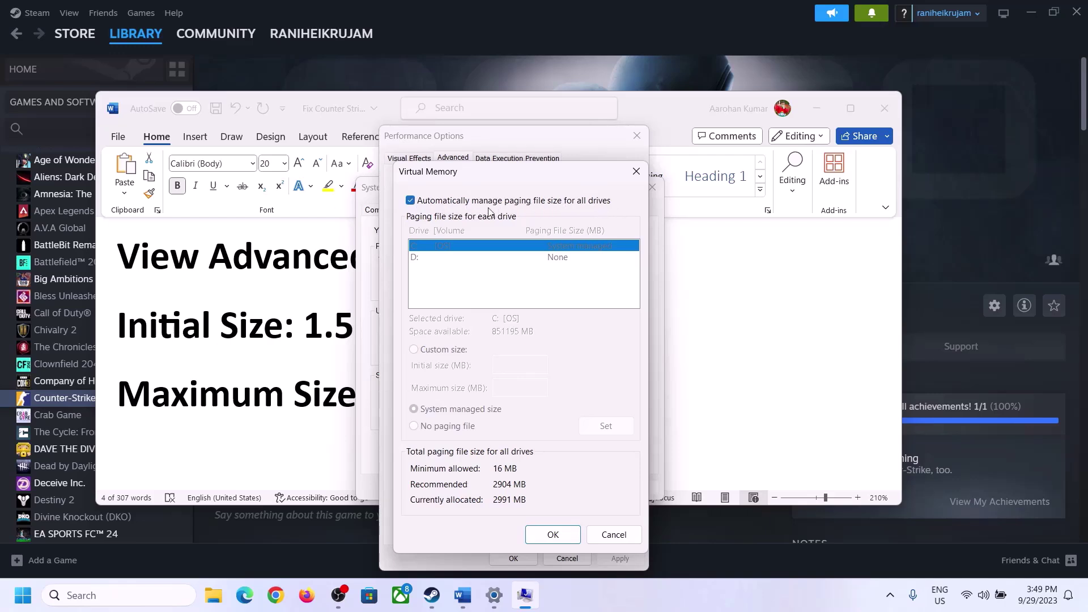
{"action": "left_click", "coordinate": [411, 201]}
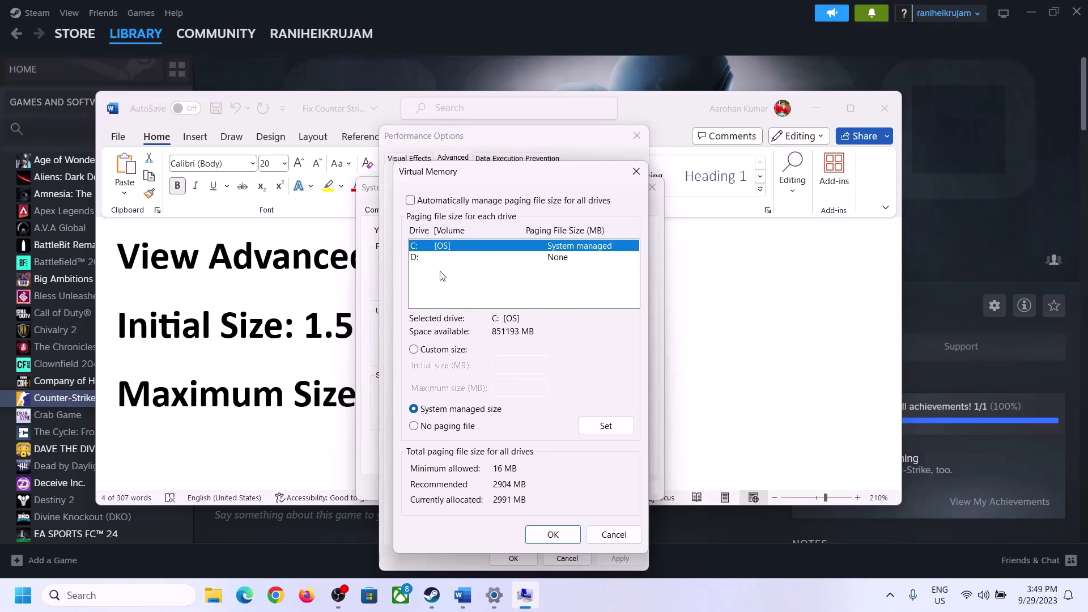
{"action": "left_click", "coordinate": [414, 351]}
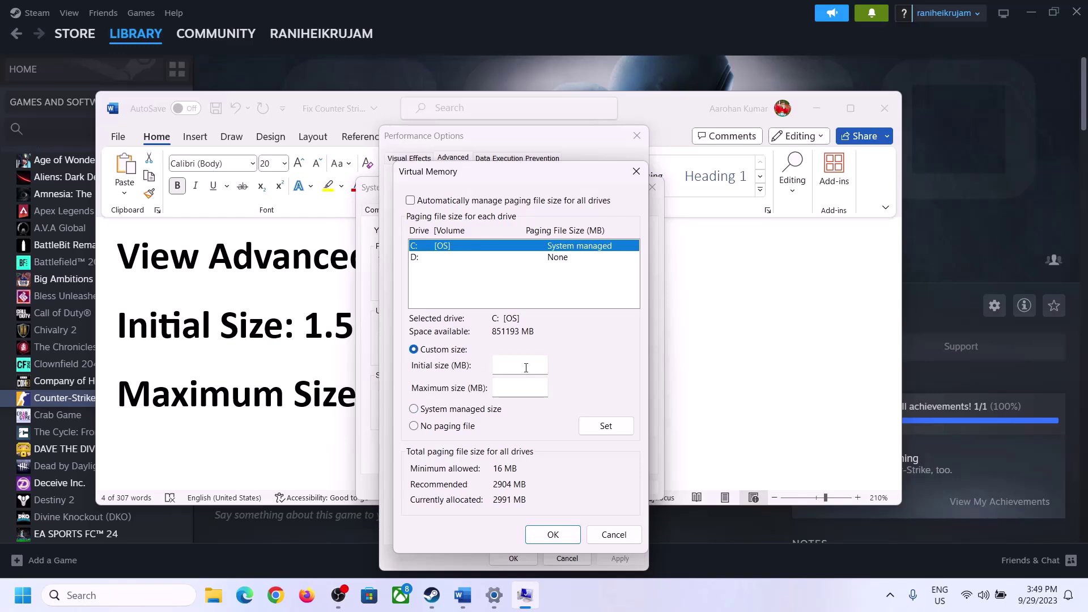
{"action": "left_click", "coordinate": [327, 337]}
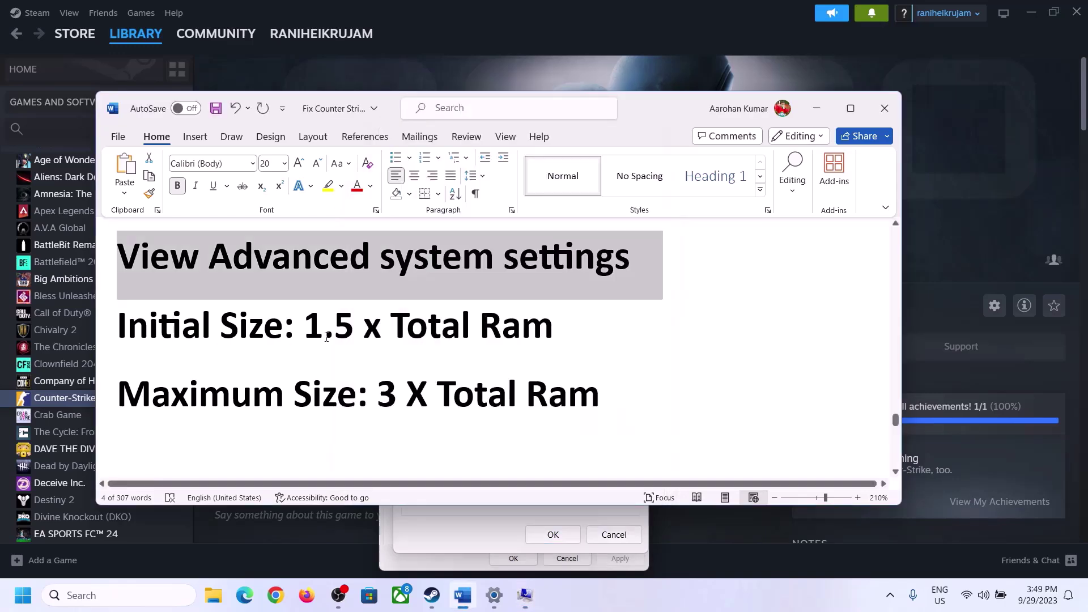
{"action": "left_click_drag", "start_coordinate": [319, 326], "coordinate": [504, 339]}
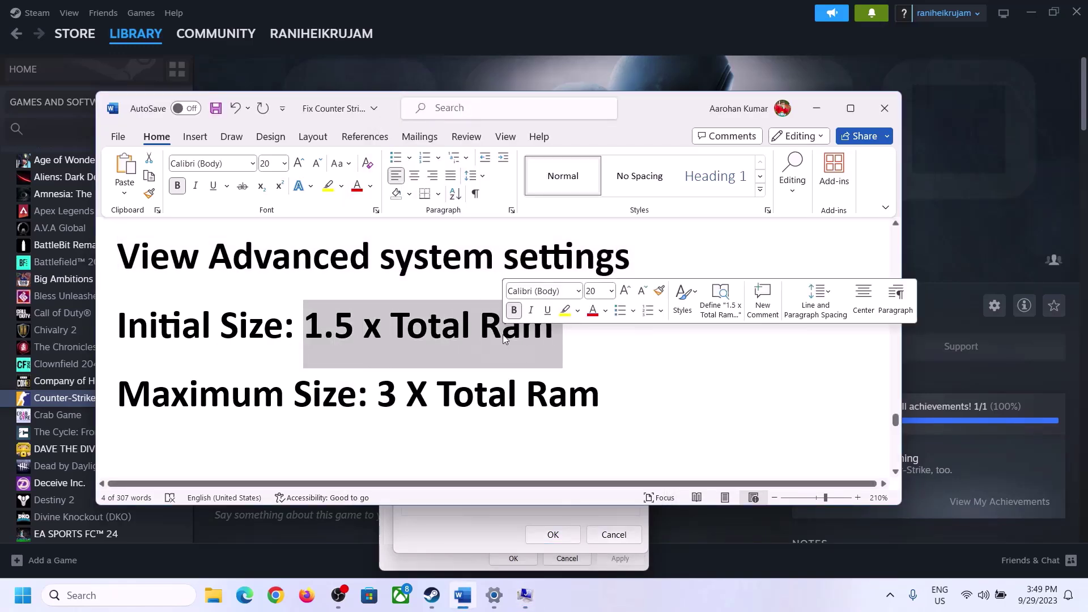
Read the 16.0 GB installed RAM on the System > About page, then return to Virtual Memory
{"action": "left_click", "coordinate": [494, 598]}
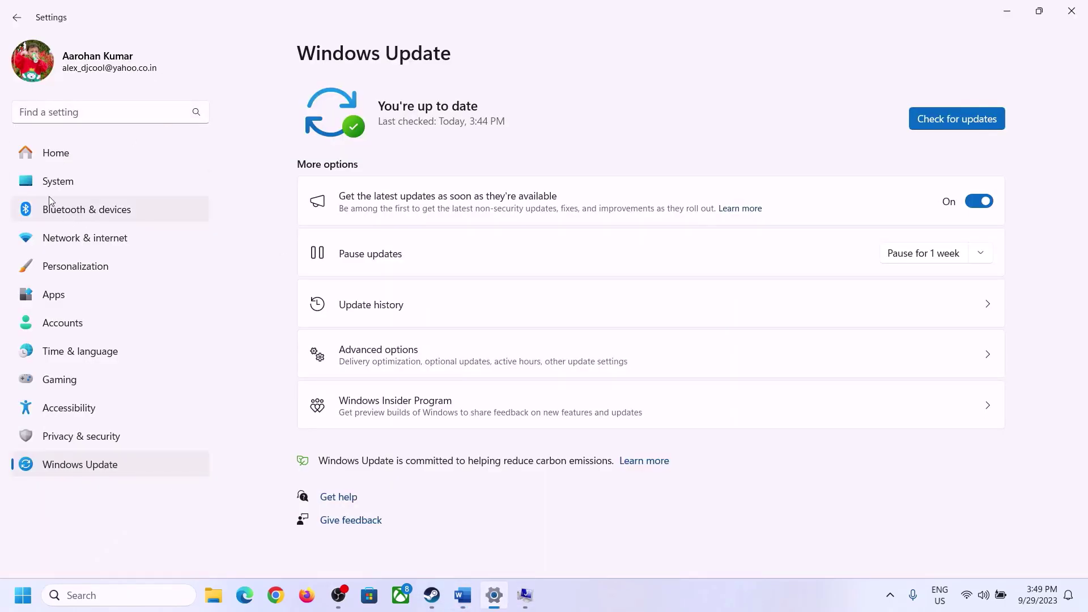
{"action": "left_click", "coordinate": [49, 181]}
{"action": "scroll", "coordinate": [395, 449], "scroll_direction": "down", "scroll_amount": 10}
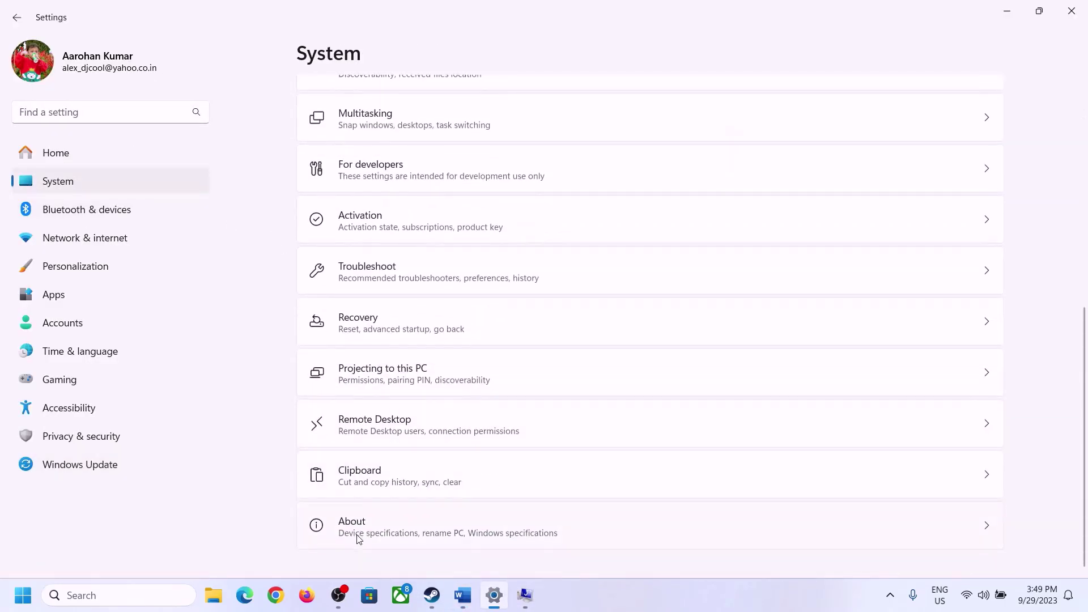
{"action": "left_click", "coordinate": [358, 532]}
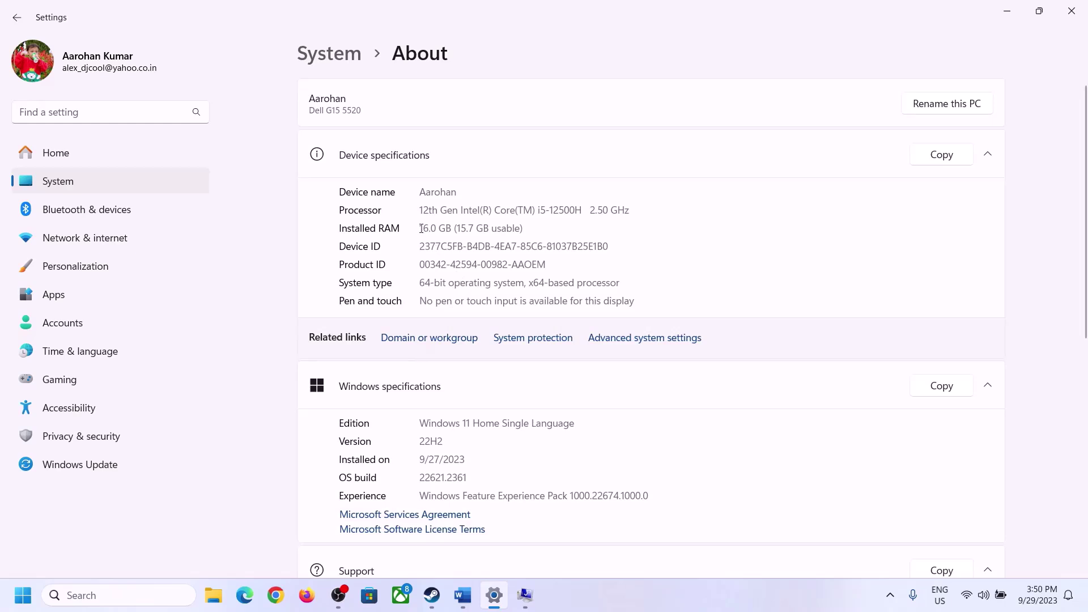
{"action": "left_click_drag", "start_coordinate": [428, 227], "coordinate": [414, 228]}
{"action": "left_click", "coordinate": [438, 230]}
{"action": "left_click_drag", "start_coordinate": [432, 227], "coordinate": [415, 228]}
{"action": "left_click", "coordinate": [519, 596]}
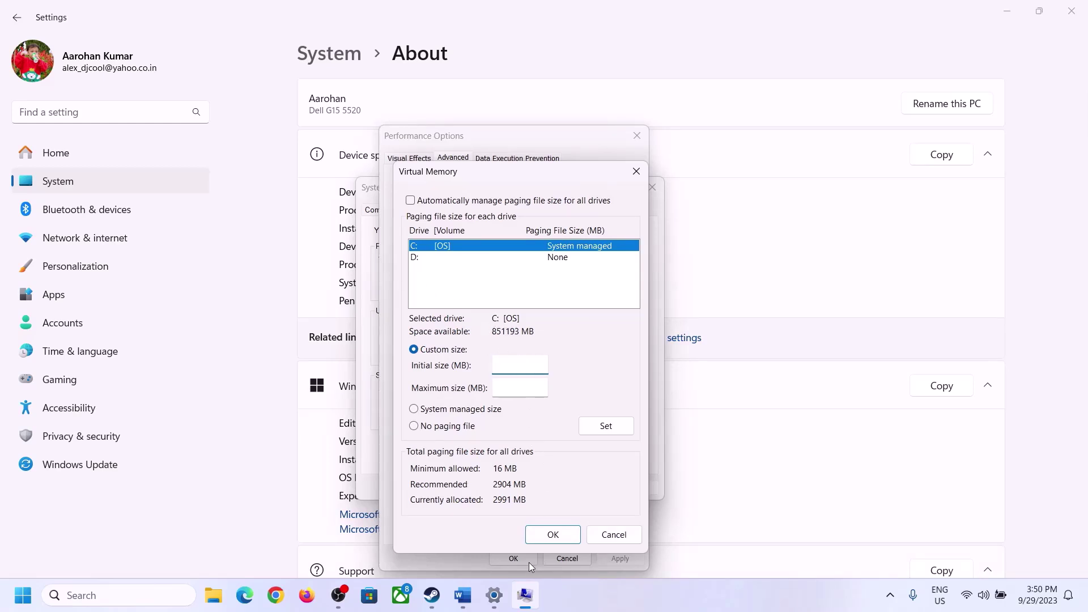
Launch Calculator with the 'calc' Run command and place it beside the notes
{"action": "mouse_move", "coordinate": [491, 524]}
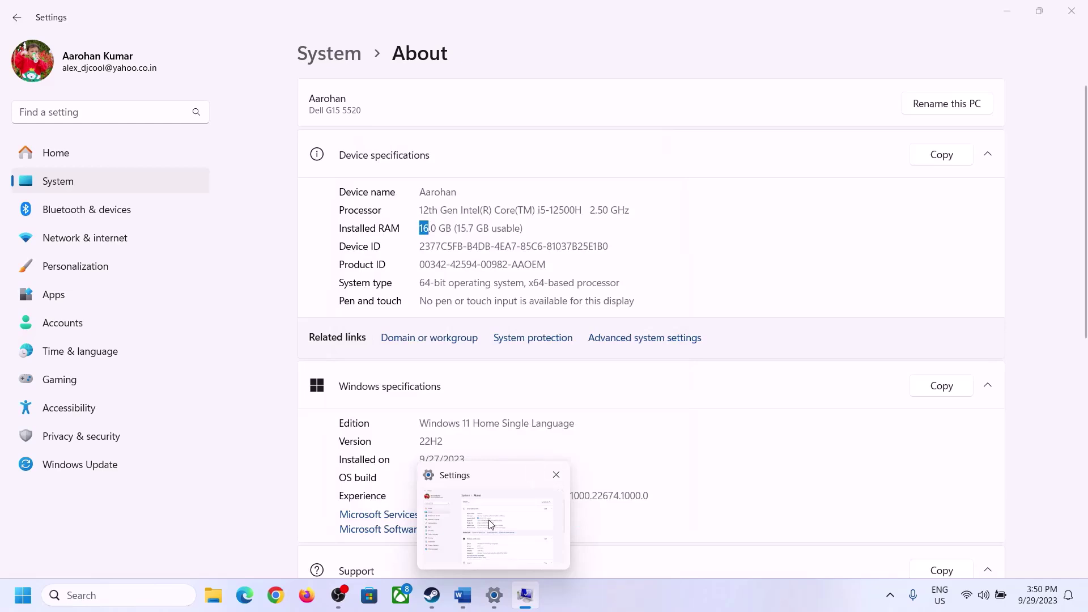
{"action": "key", "text": "super+r"}
{"action": "type", "text": "c"}
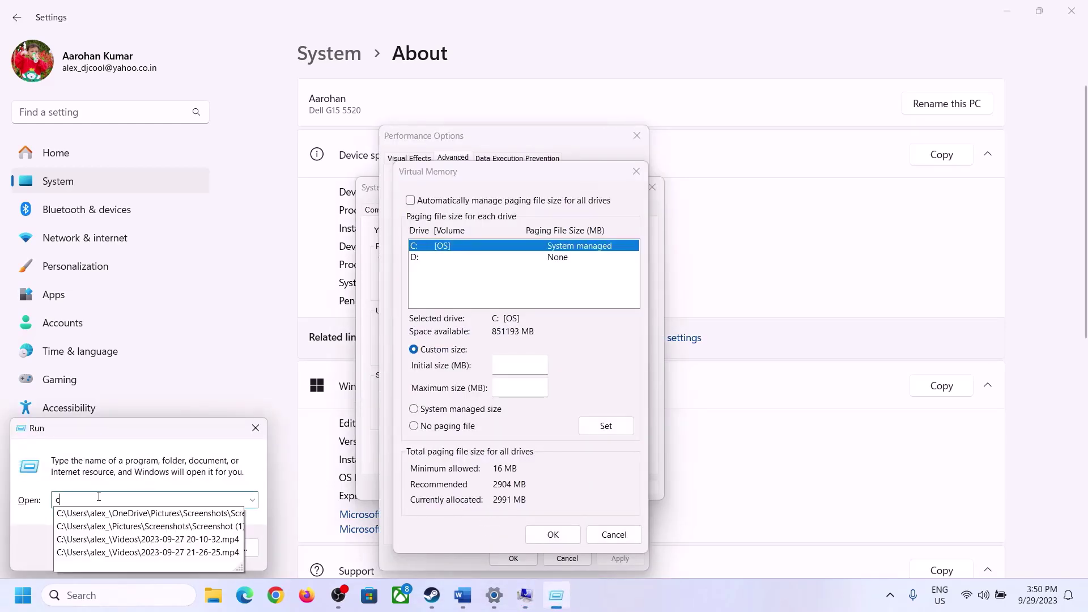
{"action": "type", "text": "alc"}
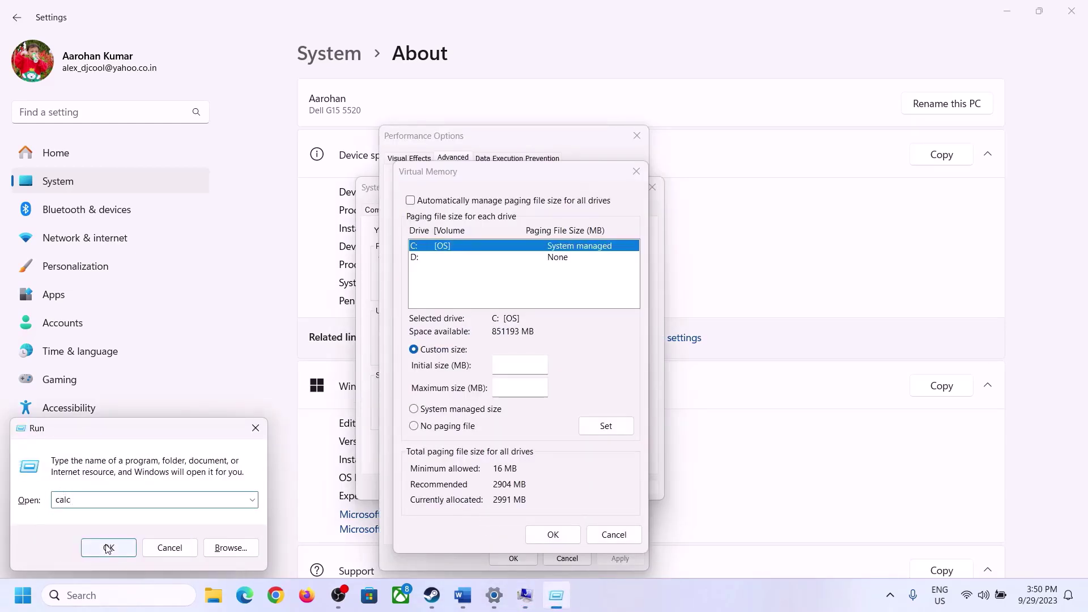
{"action": "left_click", "coordinate": [108, 549]}
{"action": "left_click_drag", "start_coordinate": [136, 20], "coordinate": [793, 186]}
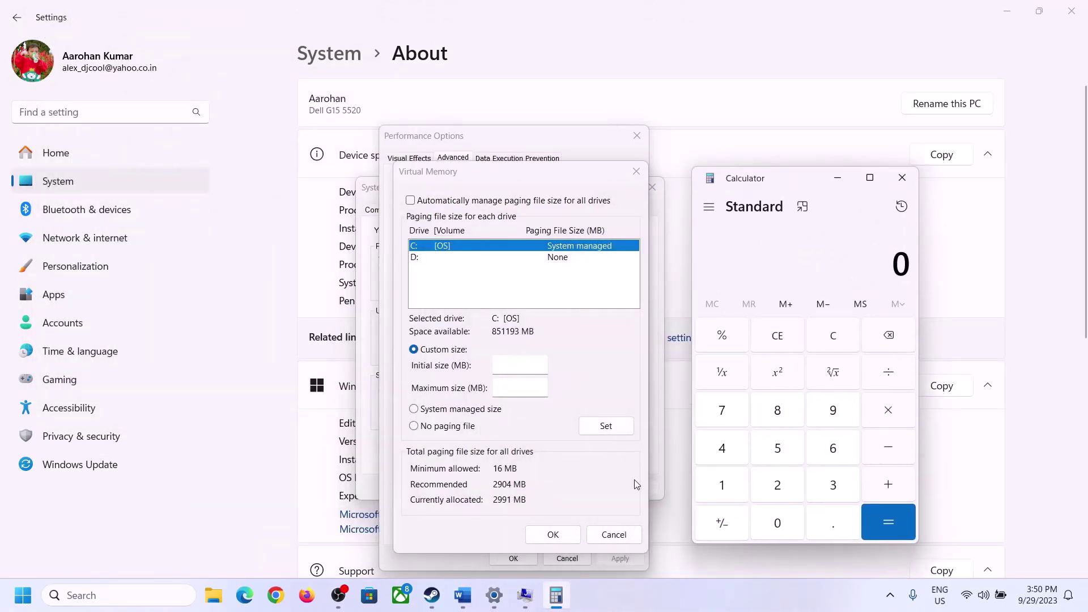
{"action": "left_click", "coordinate": [463, 596]}
{"action": "left_click_drag", "start_coordinate": [562, 340], "coordinate": [300, 355]}
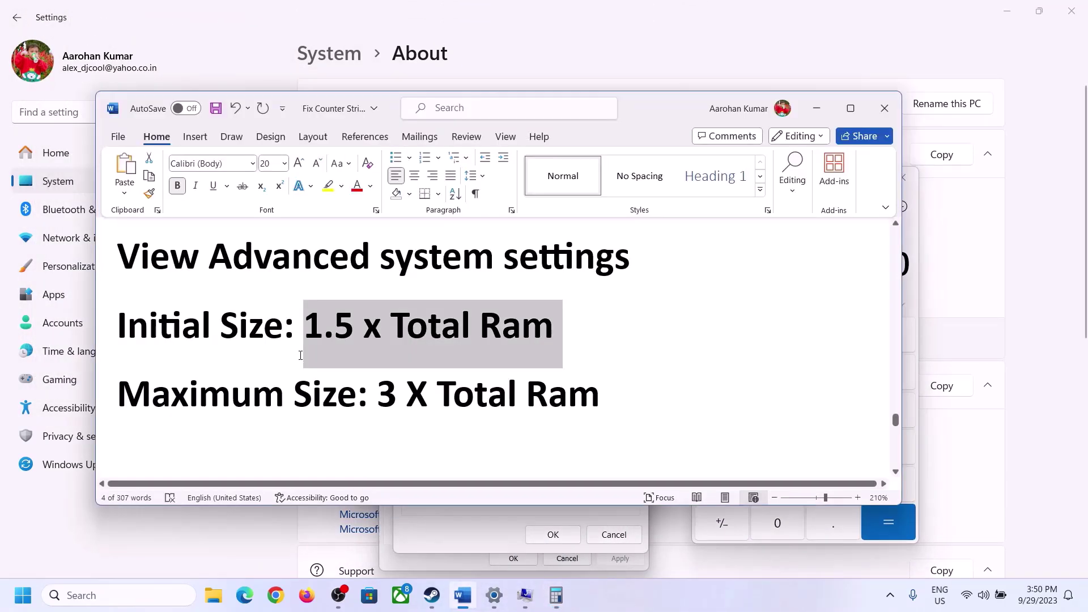
{"action": "left_click", "coordinate": [561, 593]}
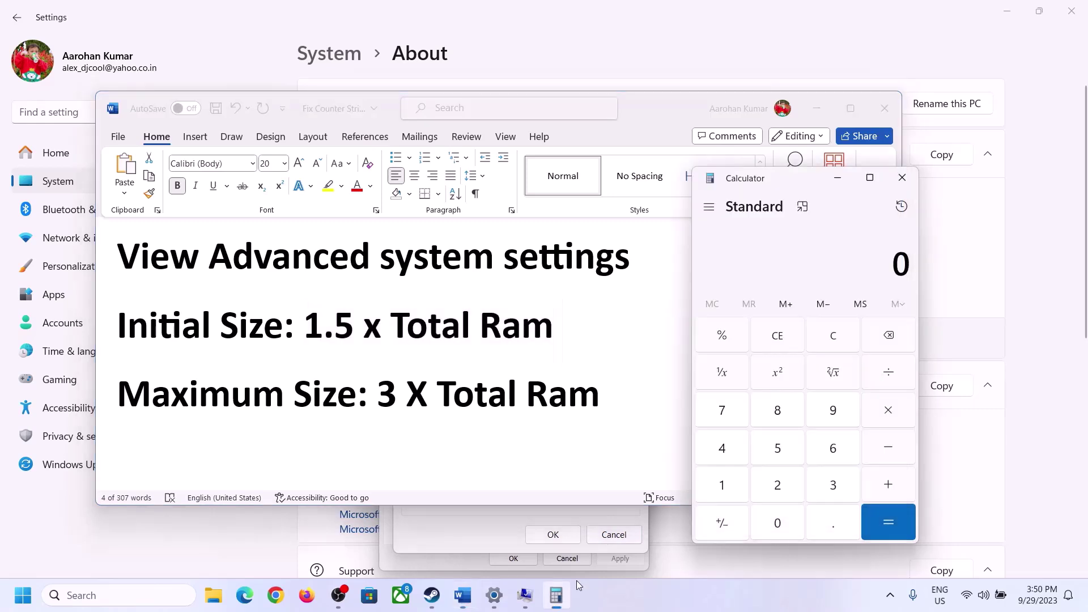
Convert the 16 GB of RAM to megabytes: 16 × 1024 = 16,384
{"action": "left_click", "coordinate": [724, 486]}
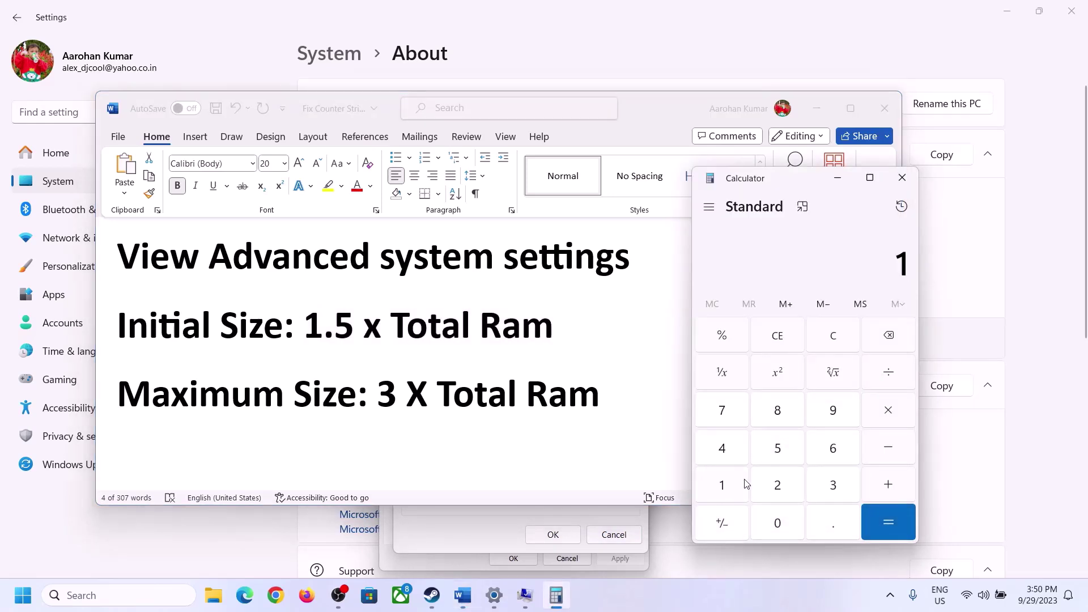
{"action": "left_click", "coordinate": [829, 458]}
{"action": "left_click", "coordinate": [837, 346]}
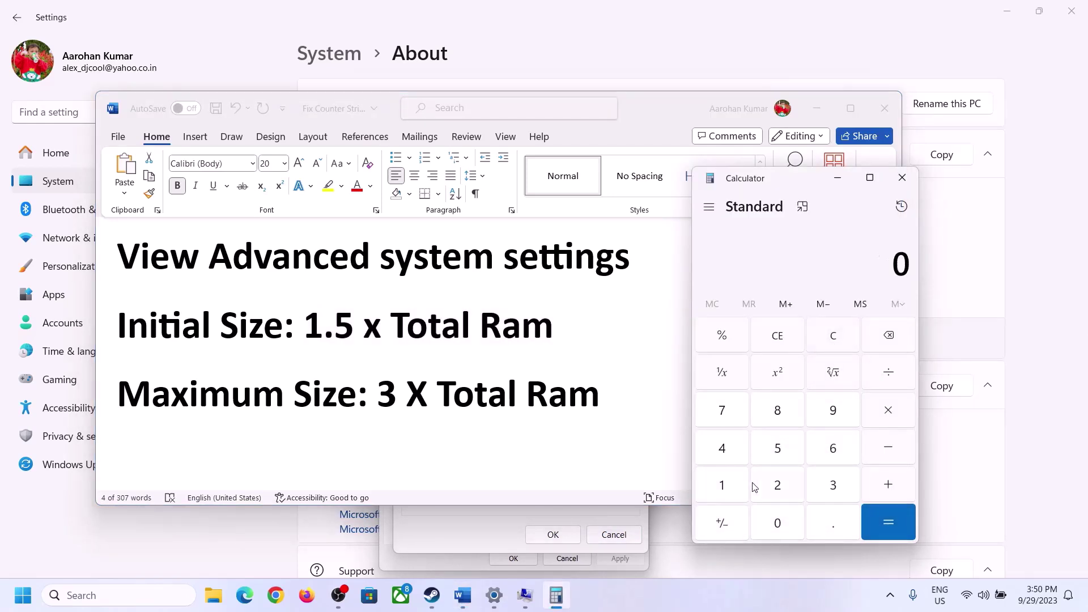
{"action": "left_click", "coordinate": [731, 487]}
{"action": "left_click", "coordinate": [814, 455]}
{"action": "left_click", "coordinate": [889, 419]}
{"action": "left_click", "coordinate": [722, 492]}
{"action": "left_click", "coordinate": [779, 531]}
{"action": "left_click", "coordinate": [779, 488]}
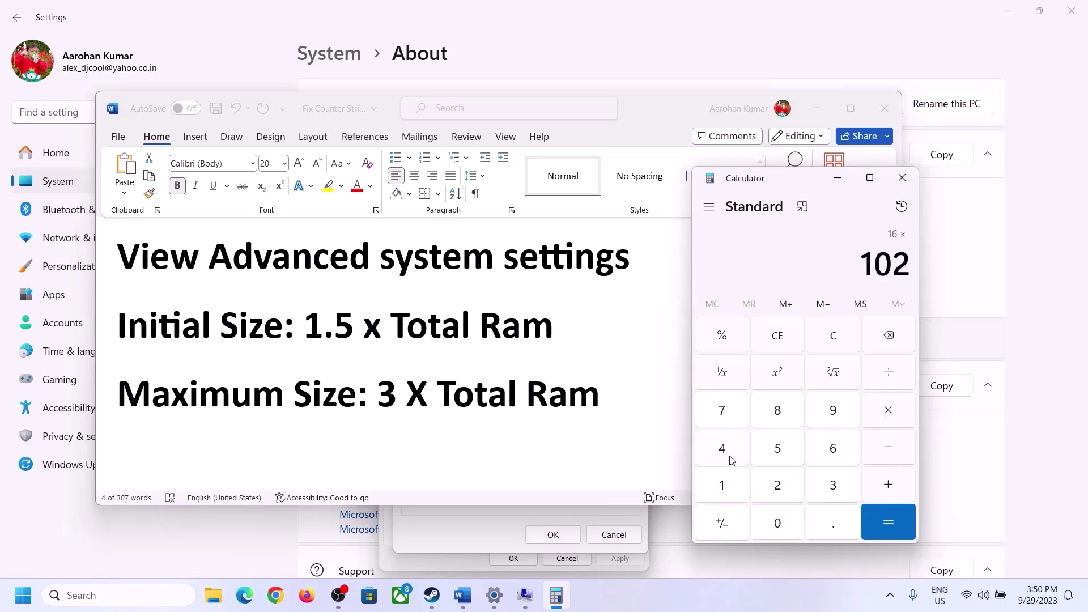
{"action": "left_click", "coordinate": [728, 456]}
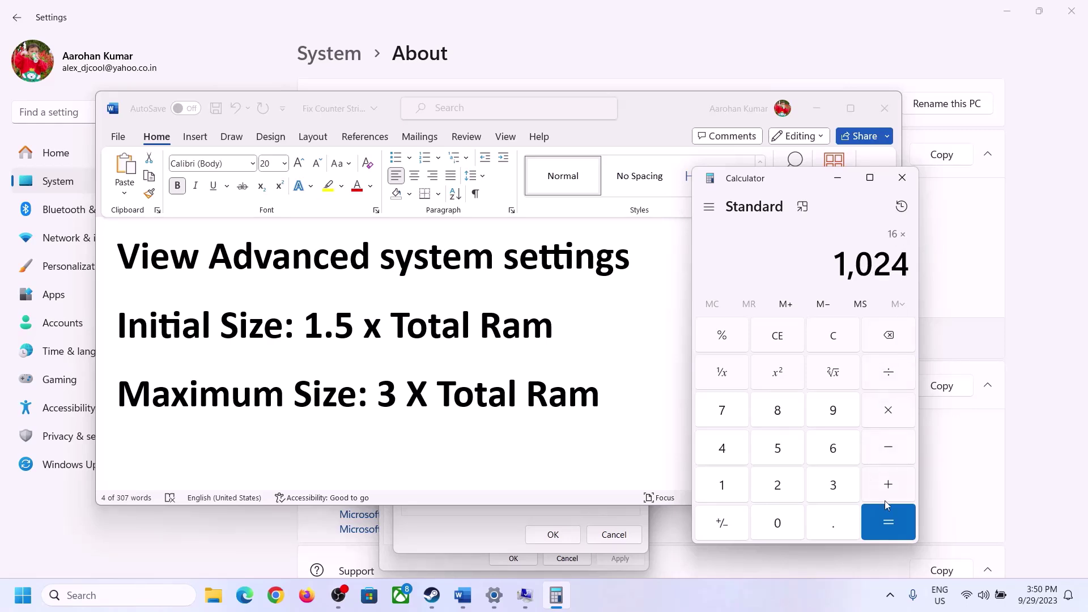
{"action": "left_click", "coordinate": [888, 523]}
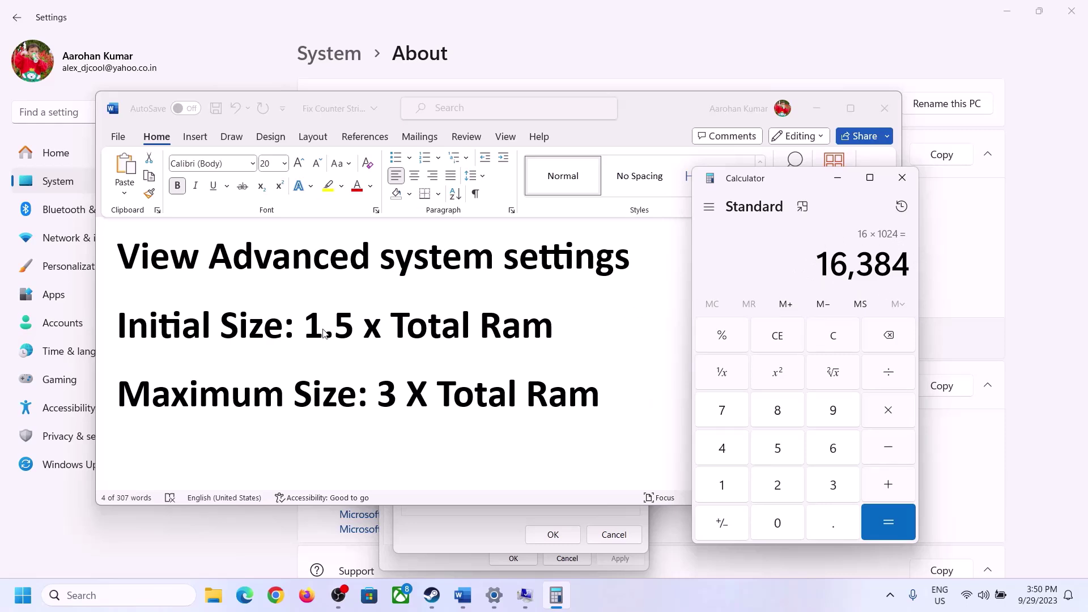
Multiply 16,384 by 1.5 to get 24,576
{"action": "left_click", "coordinate": [889, 413]}
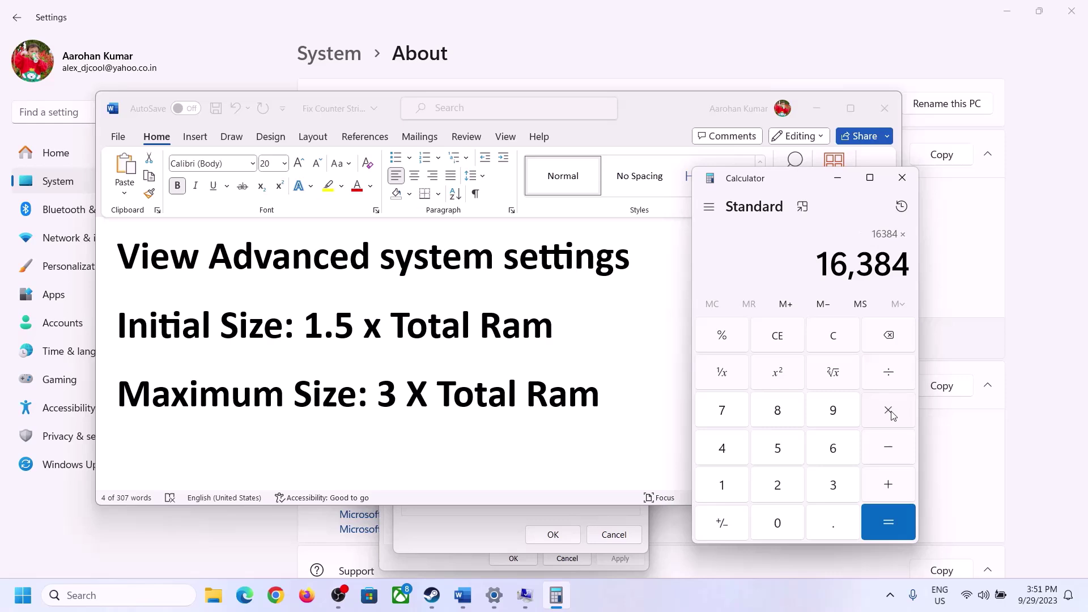
{"action": "left_click", "coordinate": [737, 489]}
{"action": "left_click", "coordinate": [830, 522]}
{"action": "left_click", "coordinate": [779, 449]}
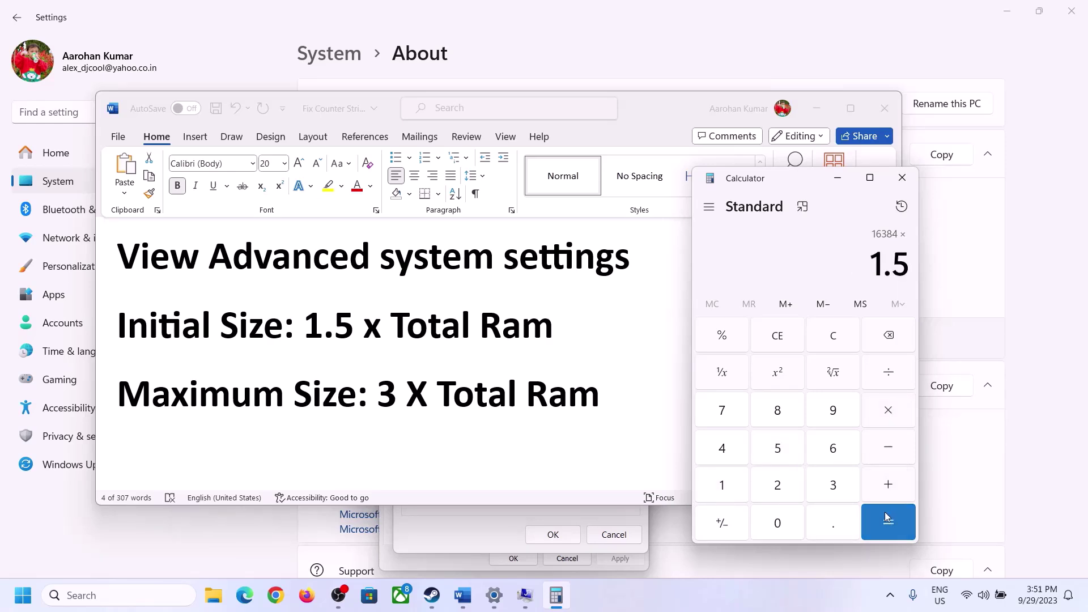
{"action": "left_click", "coordinate": [888, 521]}
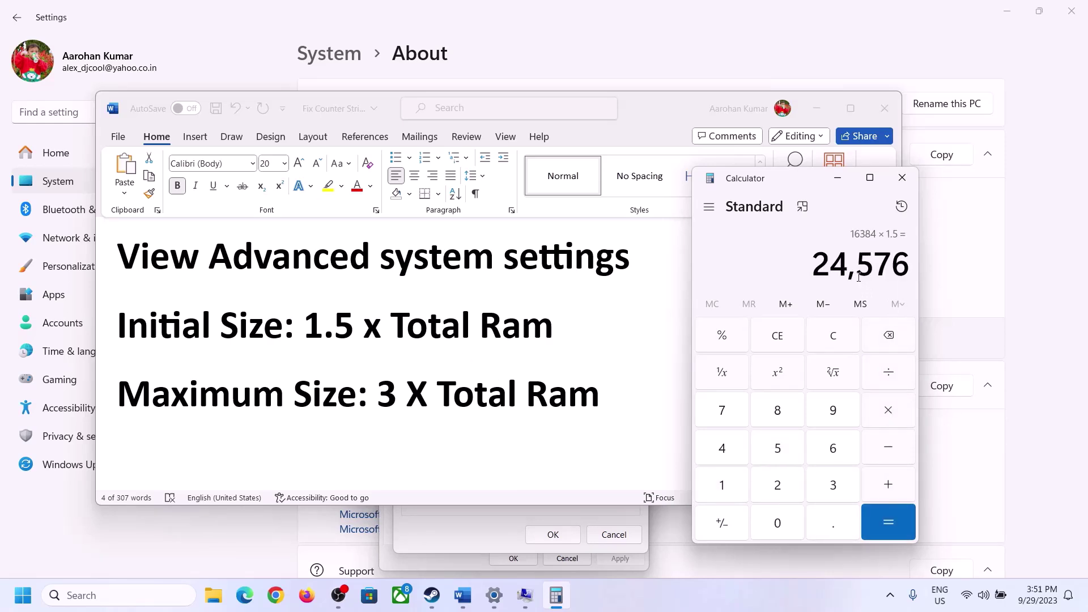
Enter 24576 MB as the initial paging file size for drive C:
{"action": "left_click", "coordinate": [504, 510]}
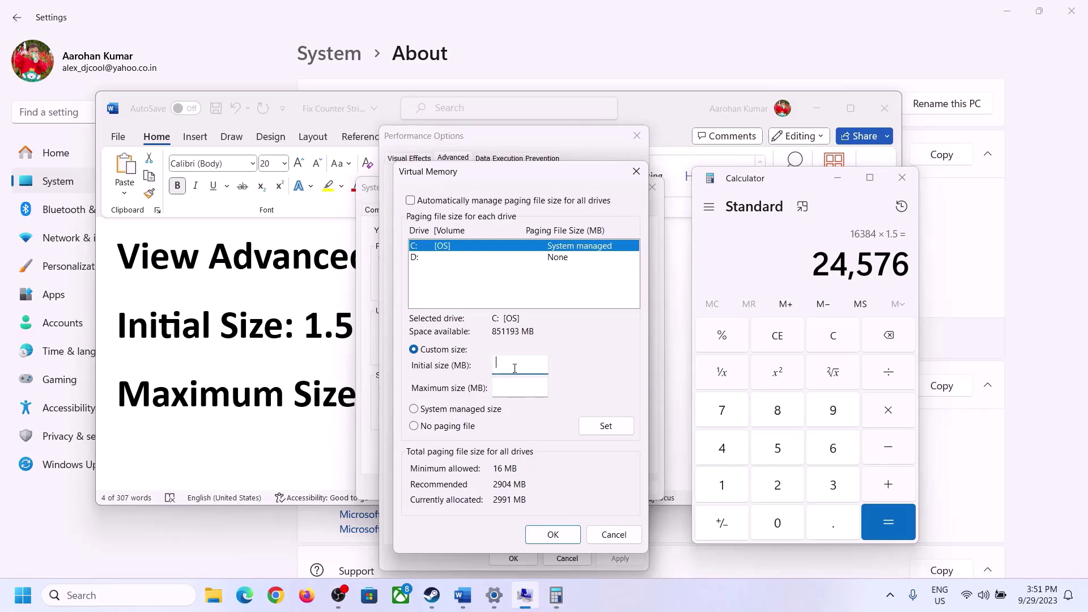
{"action": "type", "text": "24576"}
{"action": "left_click", "coordinate": [545, 388]}
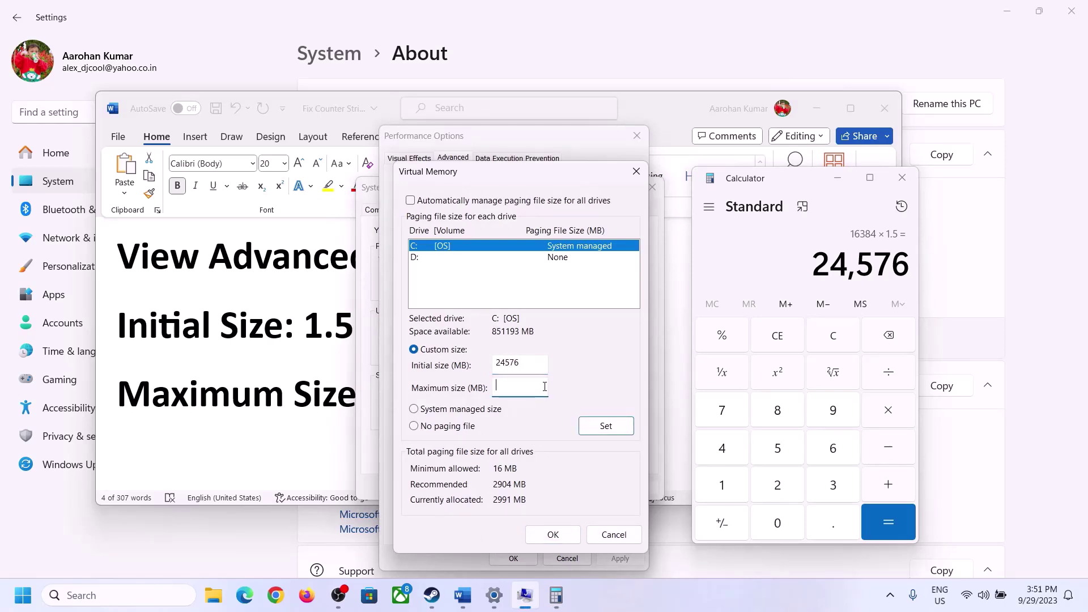
{"action": "key", "text": "alt+Tab"}
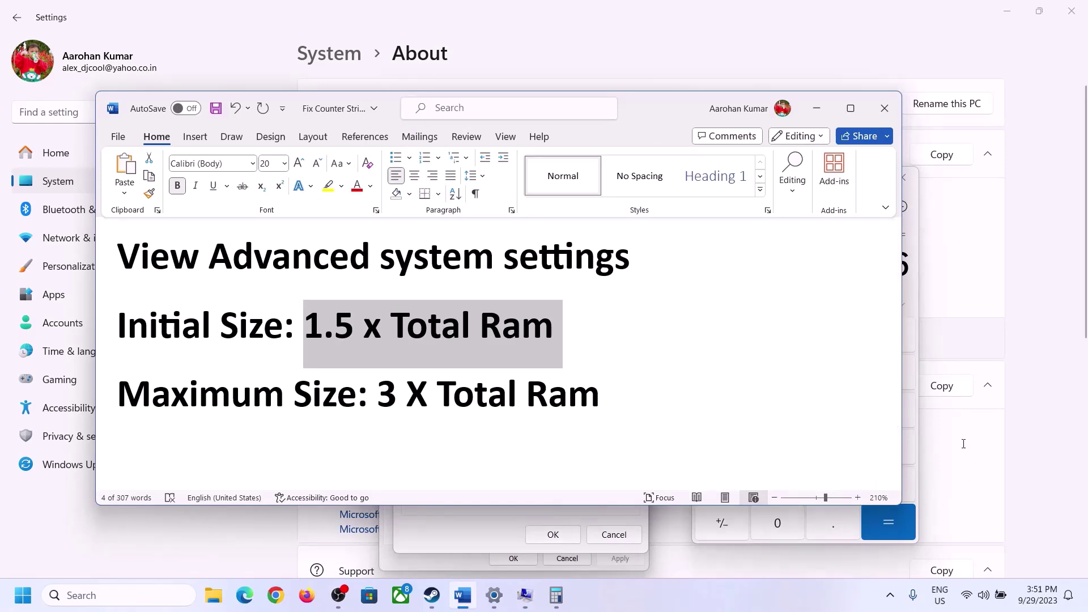
Recompute 16 × 1024 = 16,384 in the cleared Calculator
{"action": "left_click", "coordinate": [916, 298]}
{"action": "left_click", "coordinate": [842, 334]}
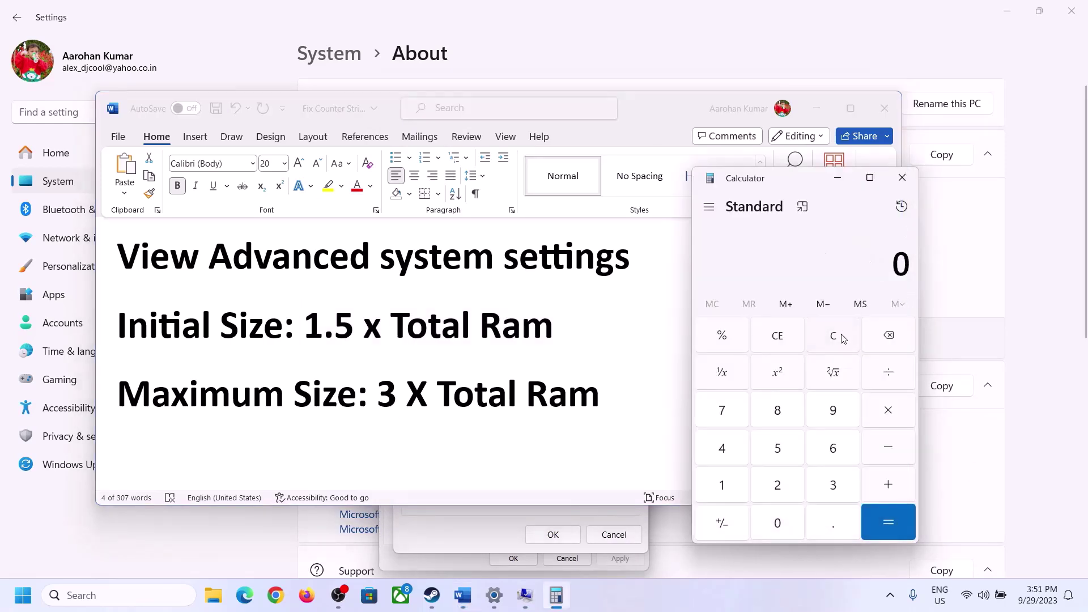
{"action": "left_click", "coordinate": [494, 596]}
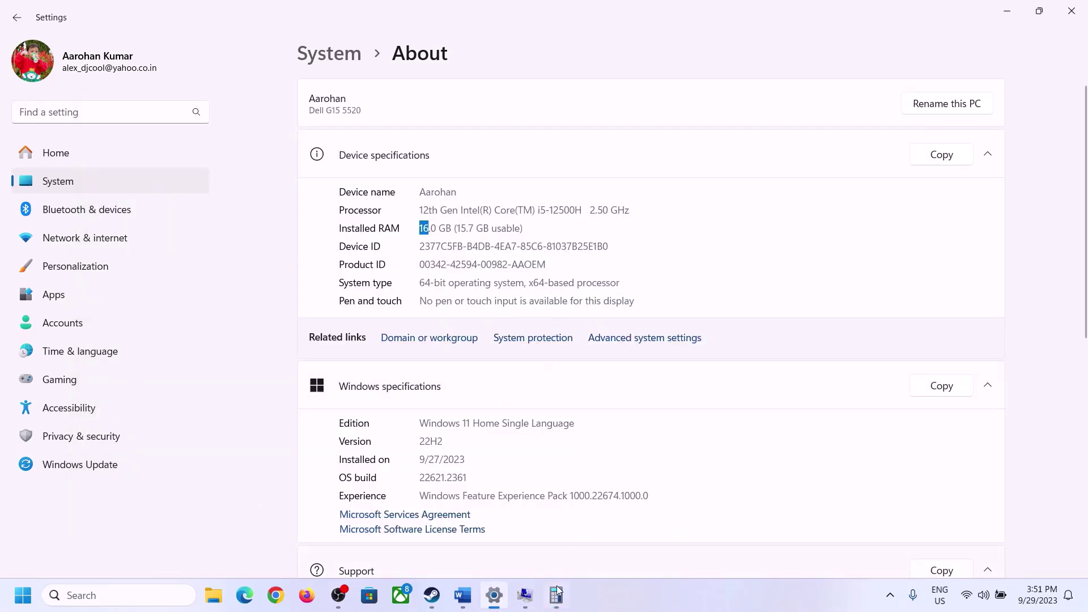
{"action": "left_click", "coordinate": [558, 591]}
{"action": "left_click", "coordinate": [734, 482]}
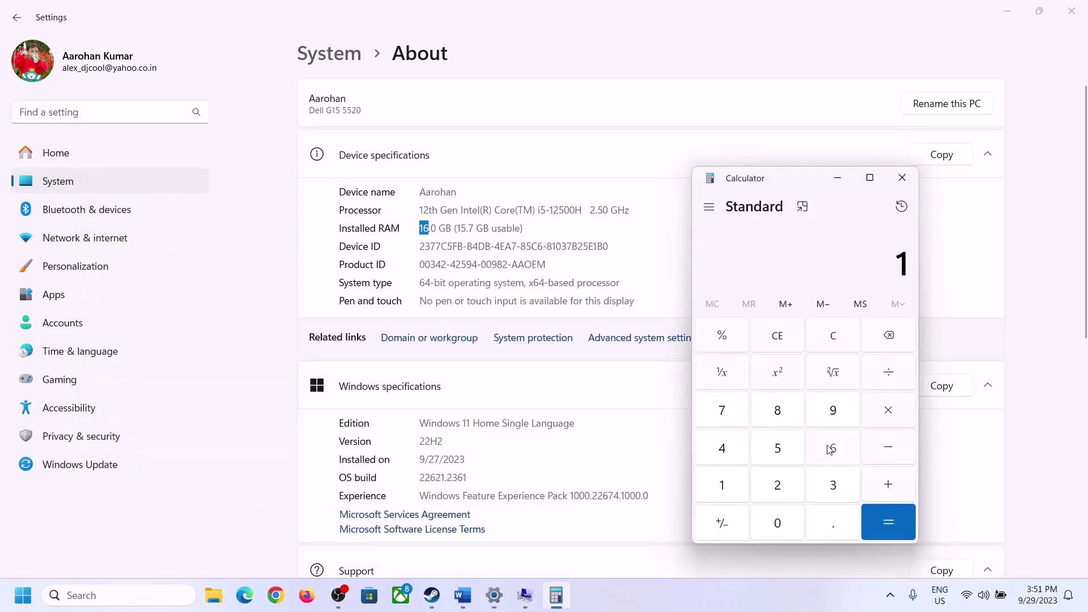
{"action": "left_click", "coordinate": [831, 450]}
{"action": "left_click", "coordinate": [885, 412]}
{"action": "left_click", "coordinate": [729, 481]}
{"action": "left_click", "coordinate": [771, 519]}
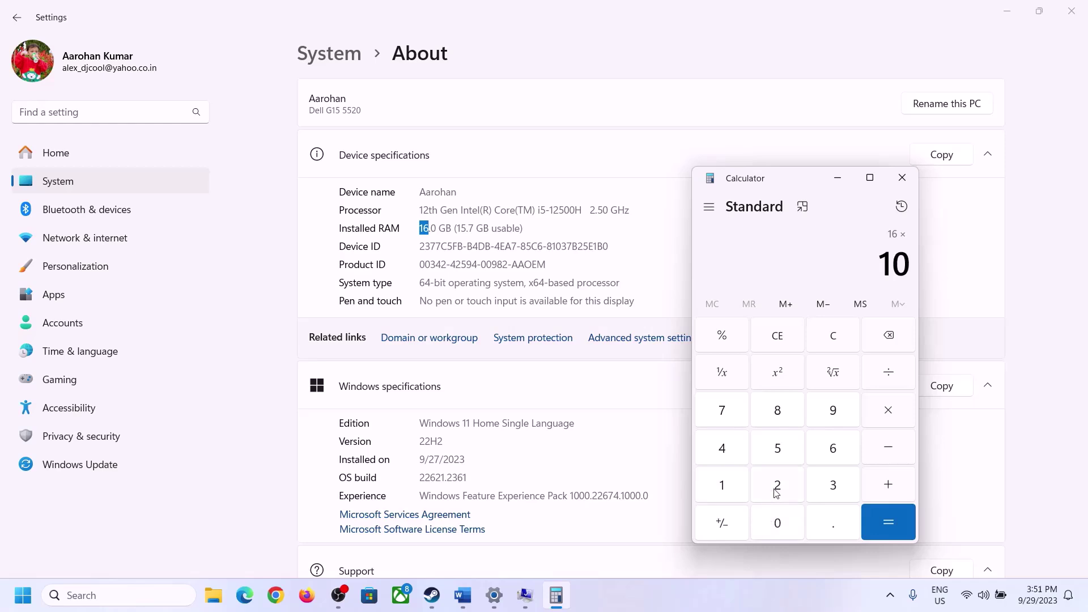
{"action": "left_click", "coordinate": [777, 486]}
{"action": "left_click", "coordinate": [724, 451]}
{"action": "left_click", "coordinate": [881, 527]}
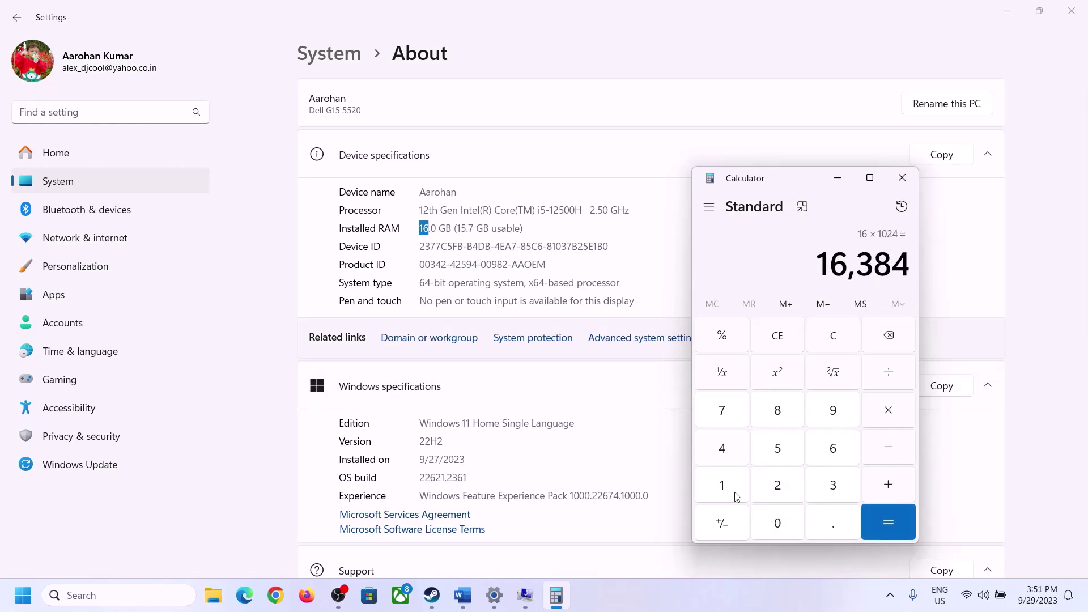
Multiply 16,384 by 3 to get 49,152
{"action": "left_click", "coordinate": [464, 596]}
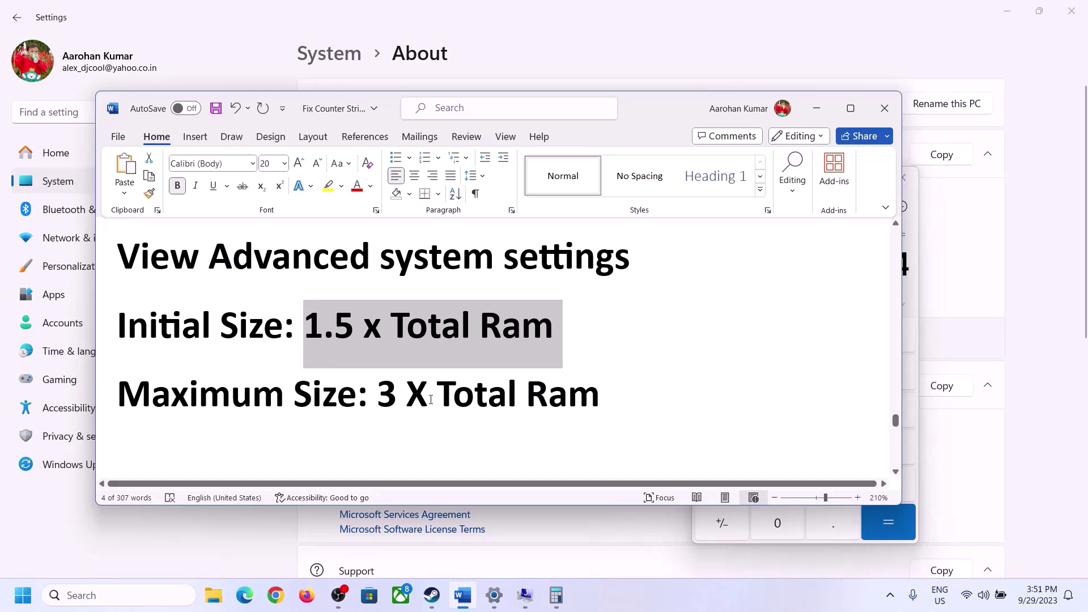
{"action": "left_click", "coordinate": [556, 596]}
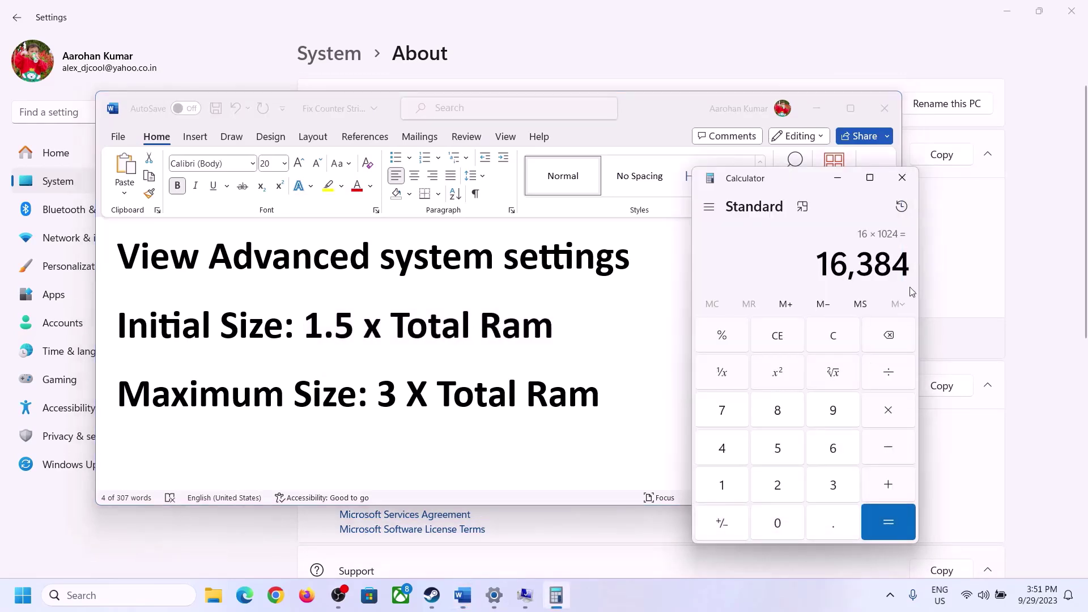
{"action": "left_click", "coordinate": [888, 418]}
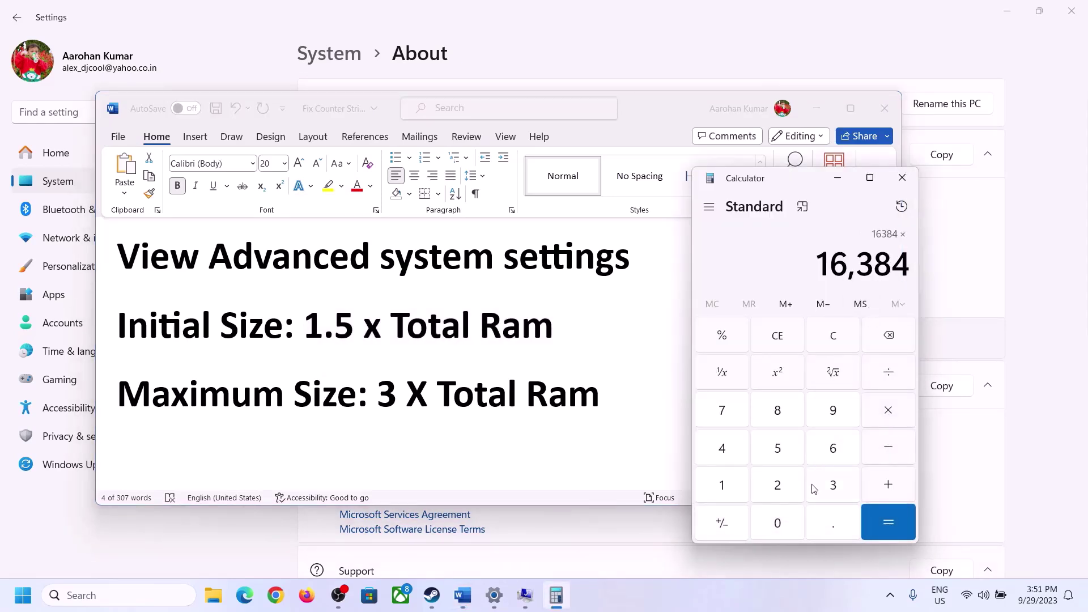
{"action": "left_click", "coordinate": [819, 487]}
{"action": "left_click", "coordinate": [890, 513]}
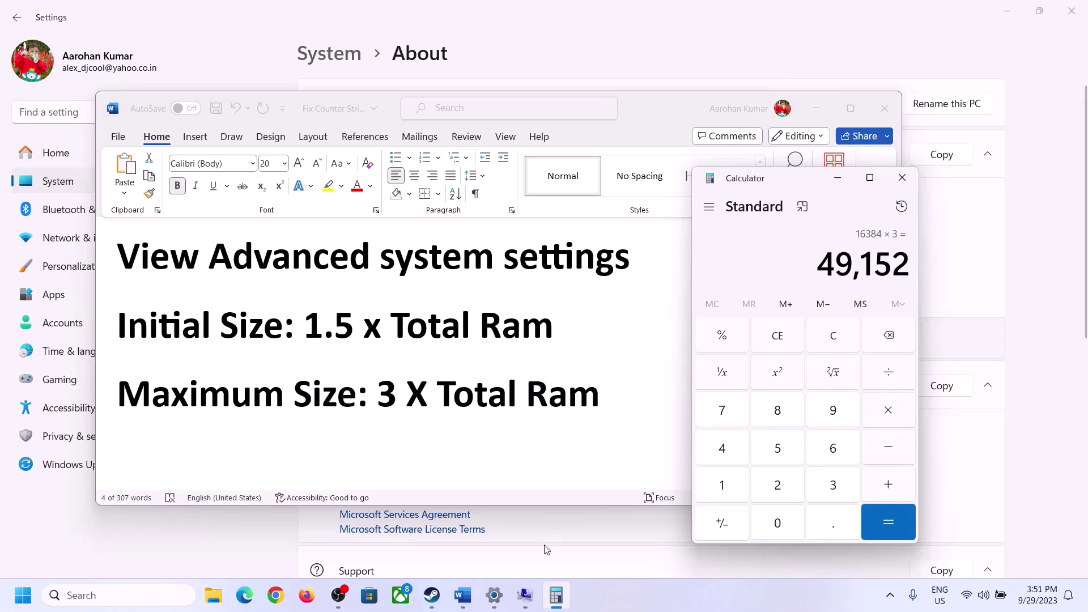
Set the maximum size to 49152 MB for C: and confirm the restart notice
{"action": "left_click", "coordinate": [525, 595]}
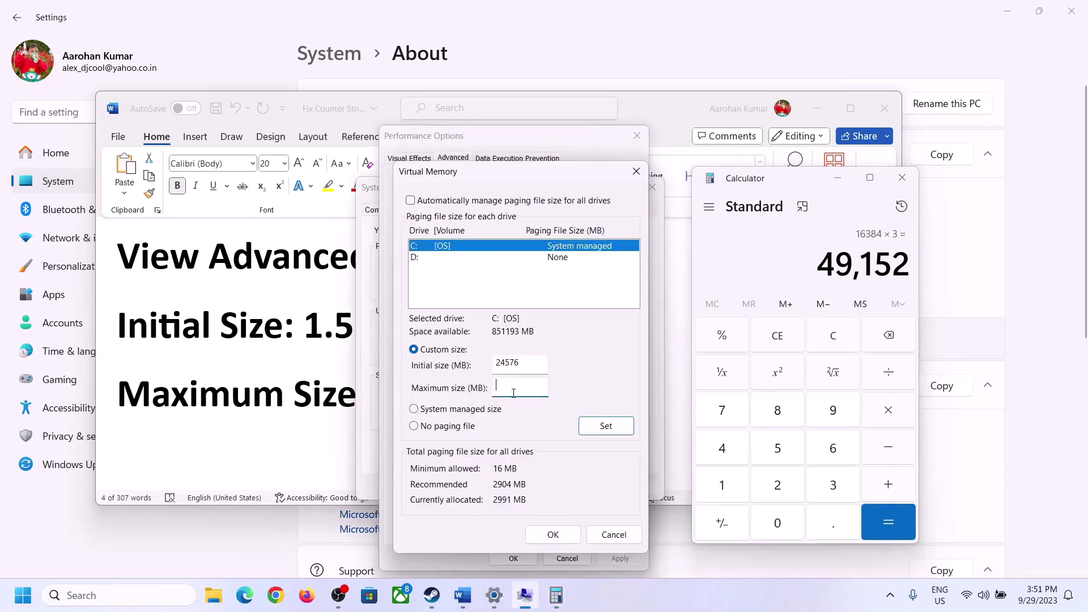
{"action": "type", "text": "49152"}
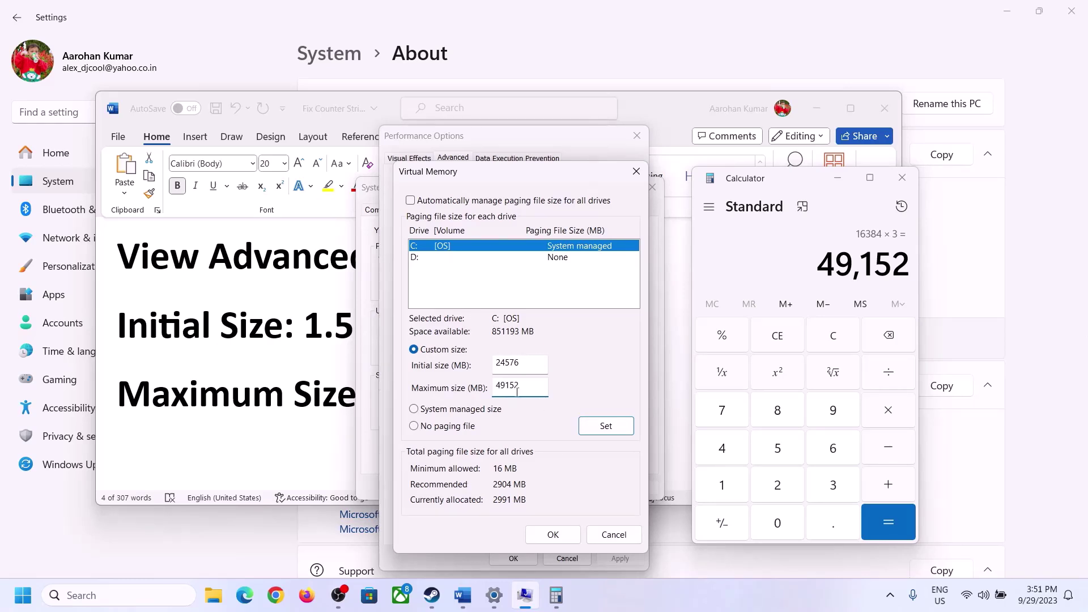
{"action": "left_click", "coordinate": [606, 428]}
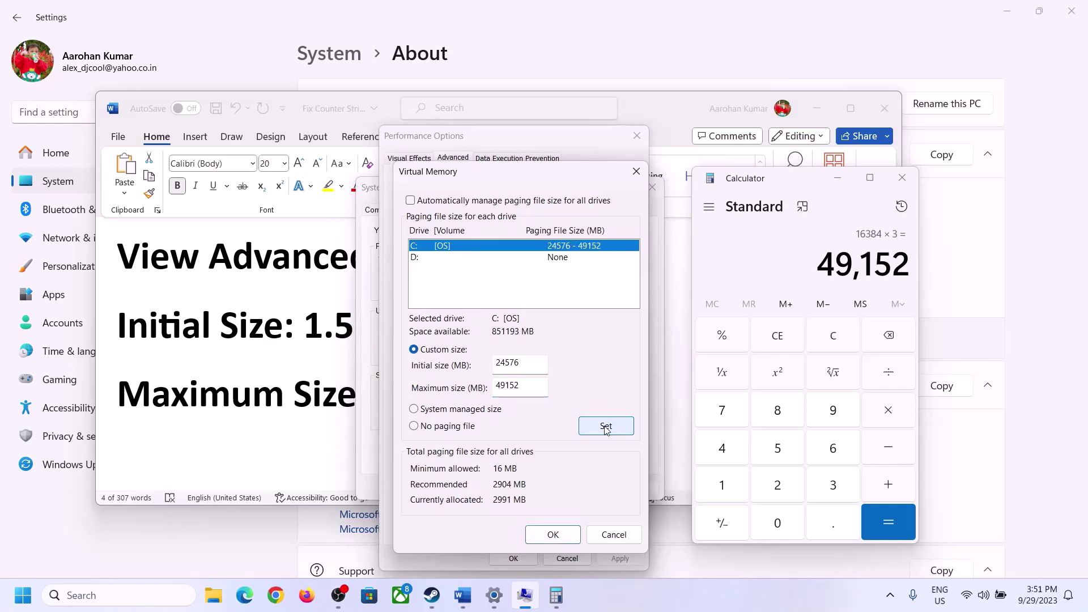
{"action": "left_click", "coordinate": [552, 534]}
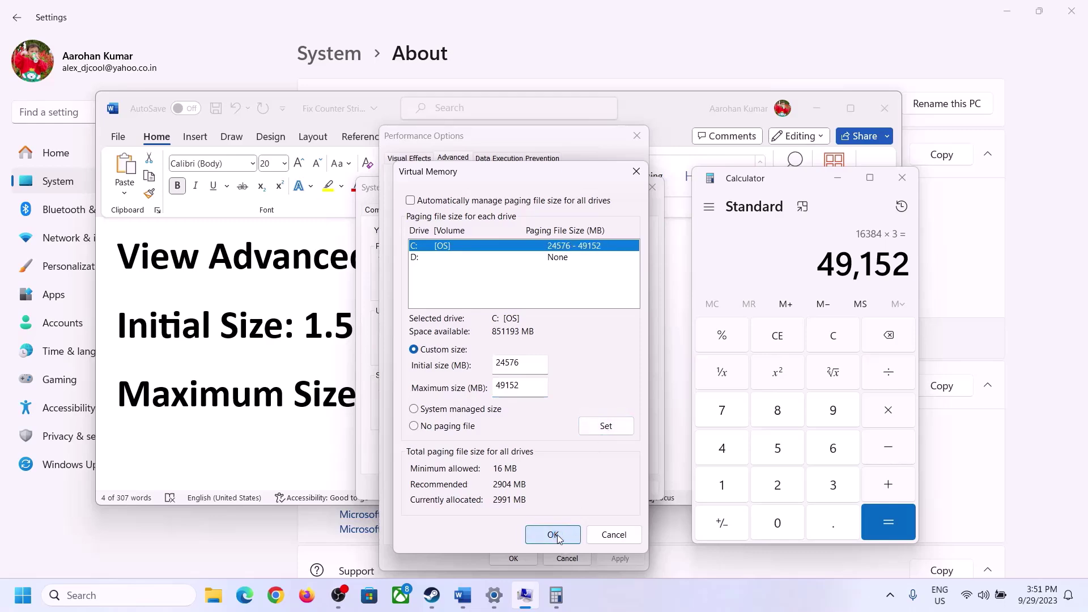
{"action": "left_click", "coordinate": [657, 348]}
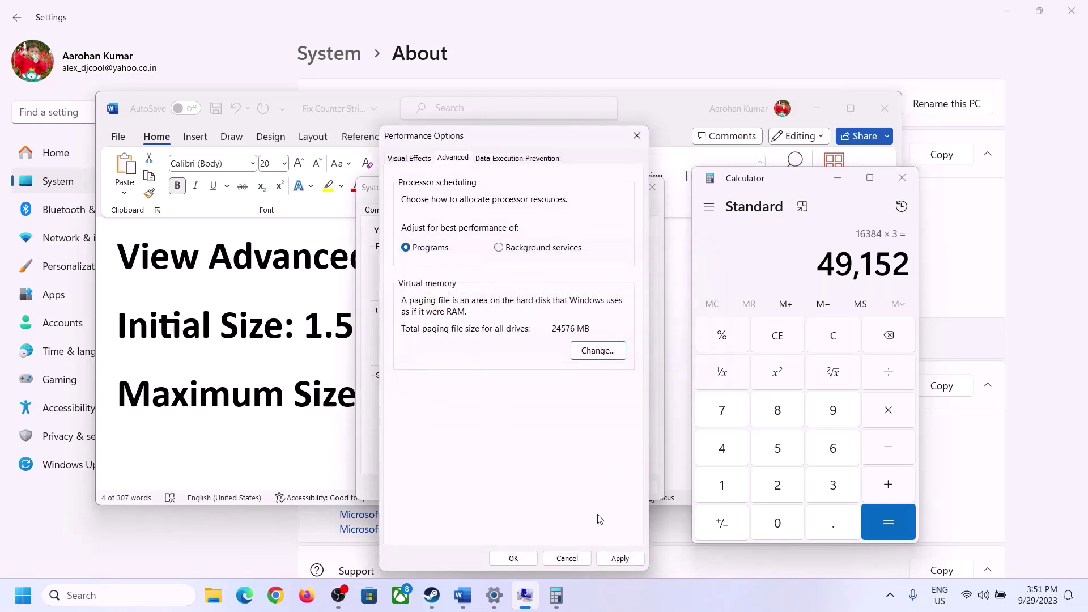
Apply and close Performance Options and System Properties, declining to restart now
{"action": "left_click", "coordinate": [619, 559]}
{"action": "left_click", "coordinate": [527, 561]}
{"action": "left_click", "coordinate": [514, 486]}
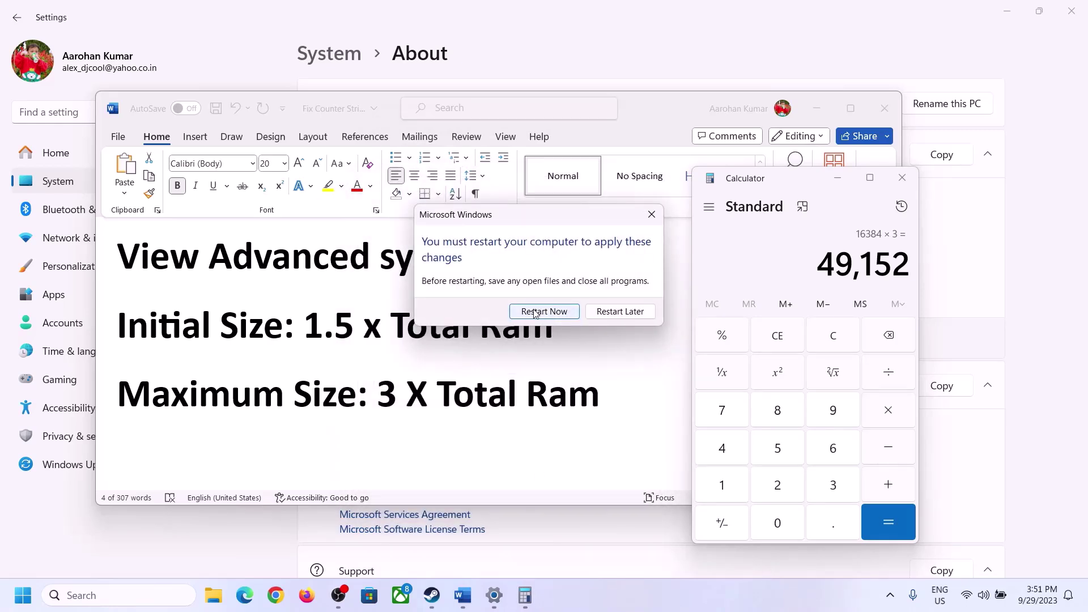
{"action": "left_click", "coordinate": [651, 214]}
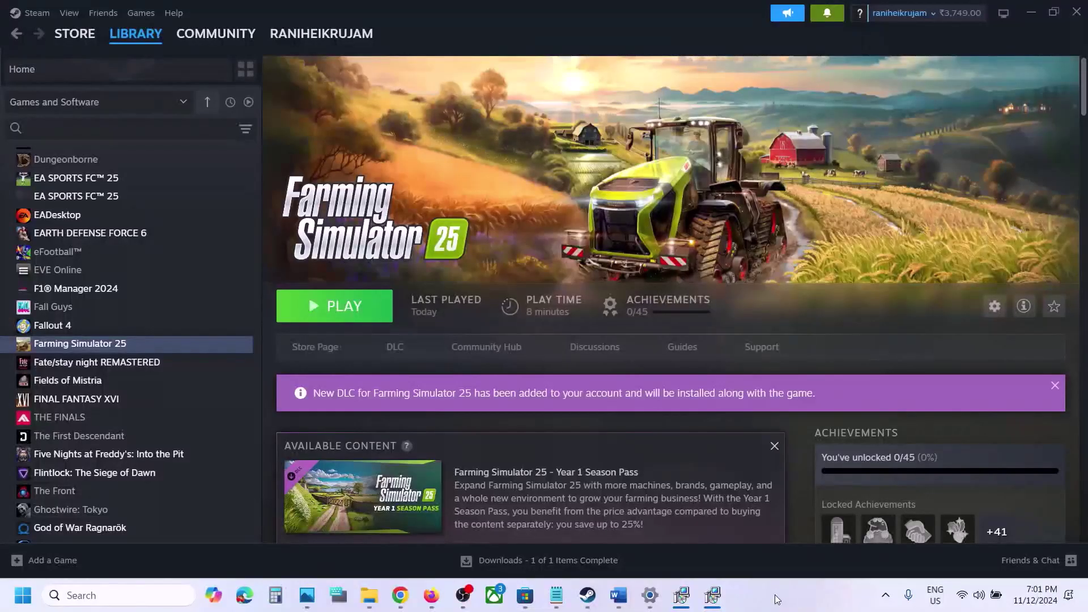
Scroll the Farming crash notes to Step 17 and highlight its windowed-mode instruction
{"action": "left_click", "coordinate": [619, 595]}
{"action": "scroll", "coordinate": [464, 405], "scroll_direction": "down", "scroll_amount": 5}
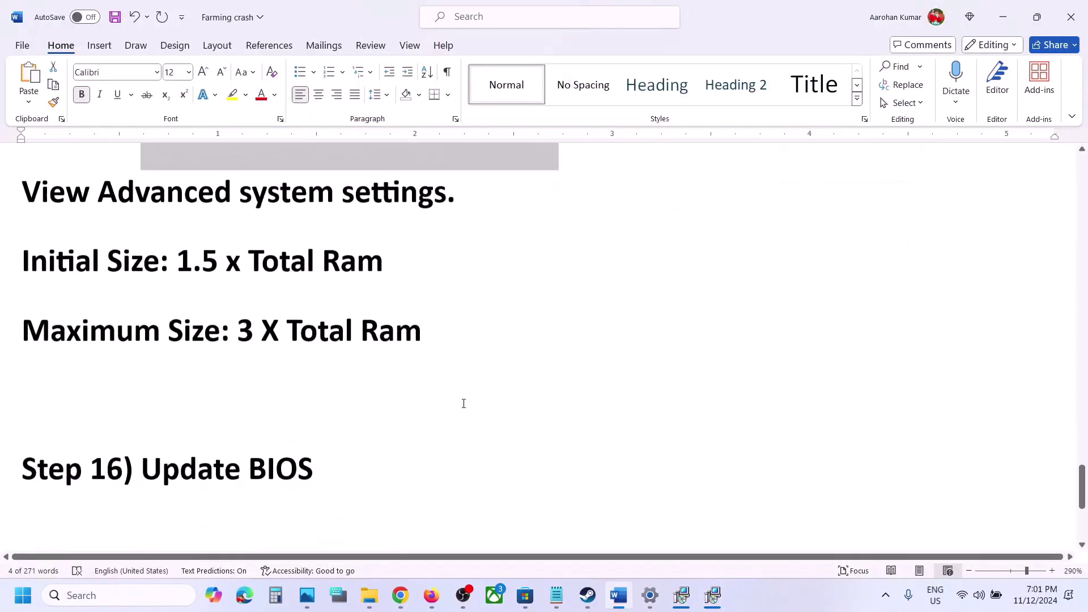
{"action": "double_click", "coordinate": [407, 399]}
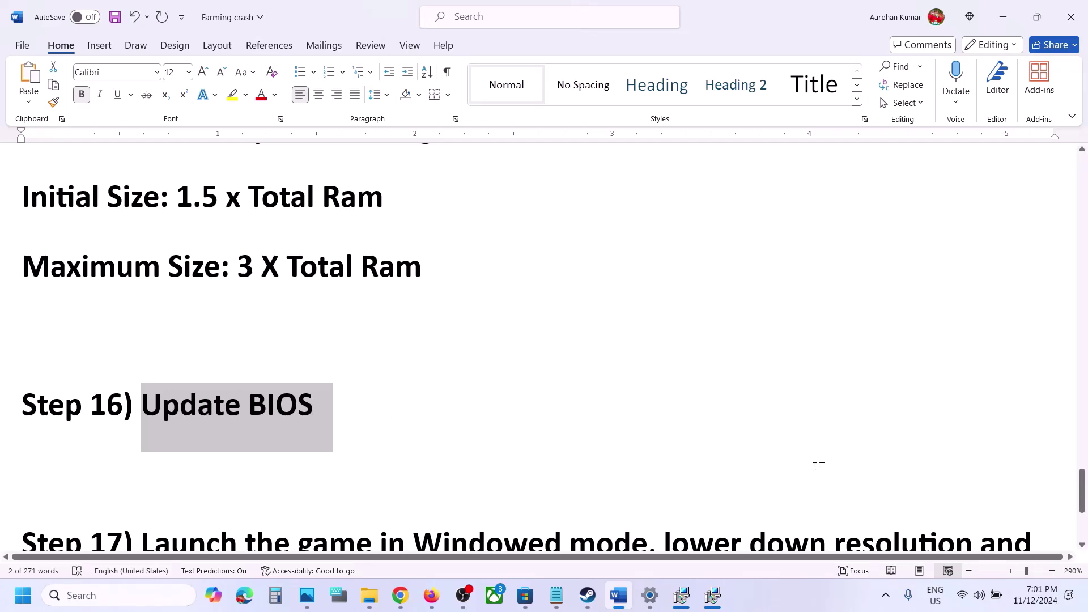
{"action": "left_click", "coordinate": [979, 595]}
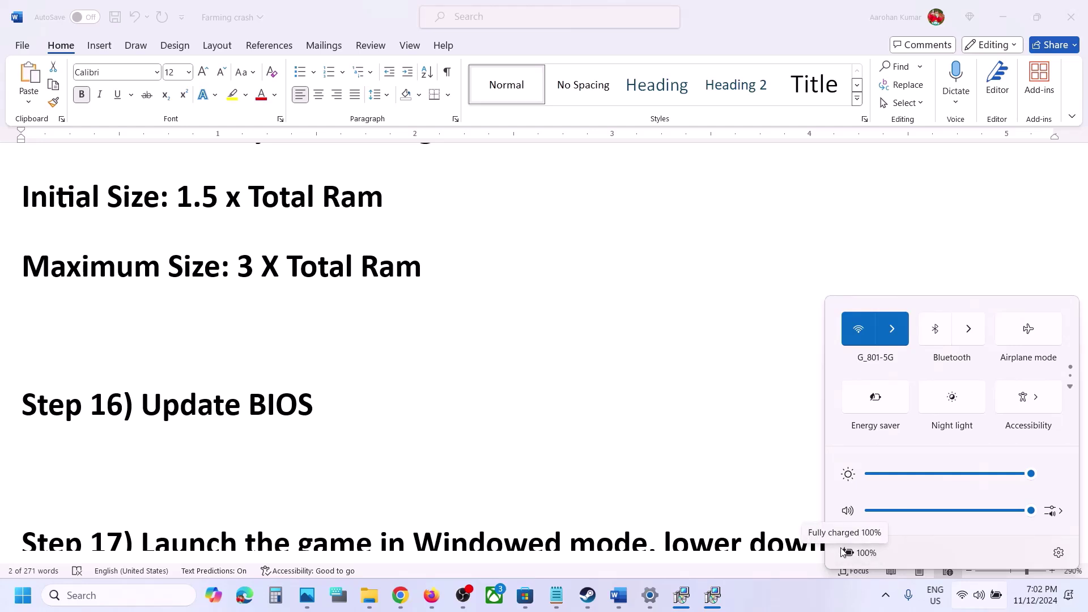
{"action": "left_click", "coordinate": [233, 360]}
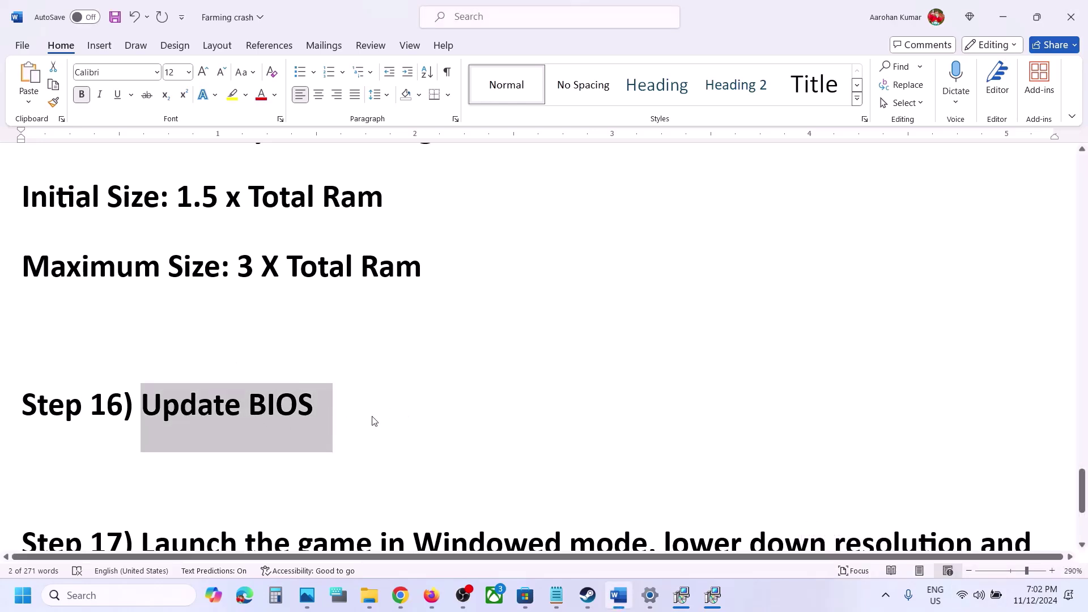
{"action": "scroll", "coordinate": [373, 421], "scroll_direction": "down", "scroll_amount": 3}
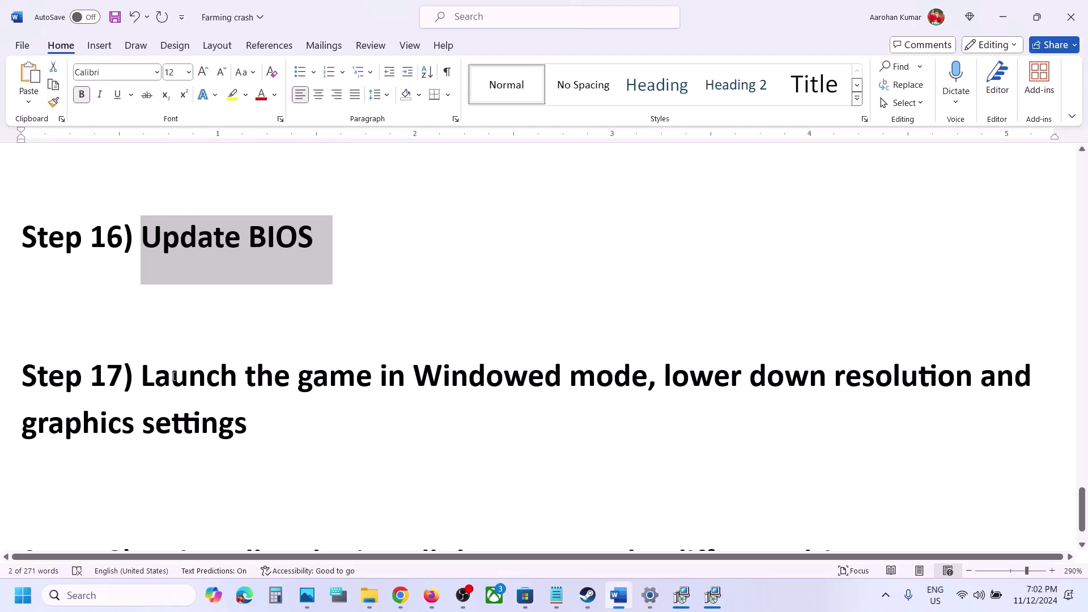
{"action": "left_click_drag", "start_coordinate": [174, 376], "coordinate": [305, 411]}
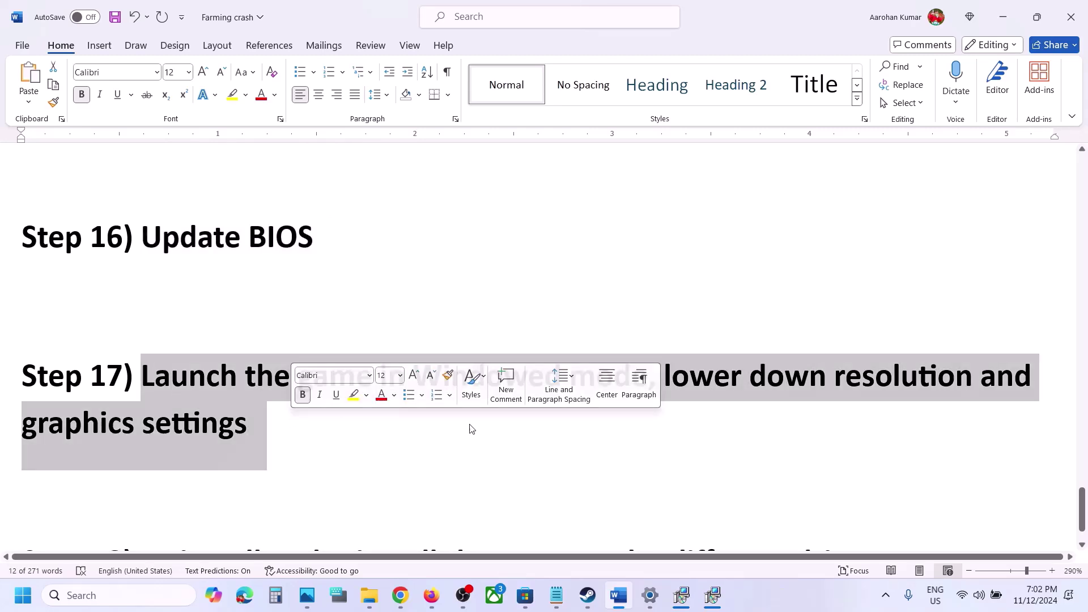
{"action": "left_click", "coordinate": [588, 596]}
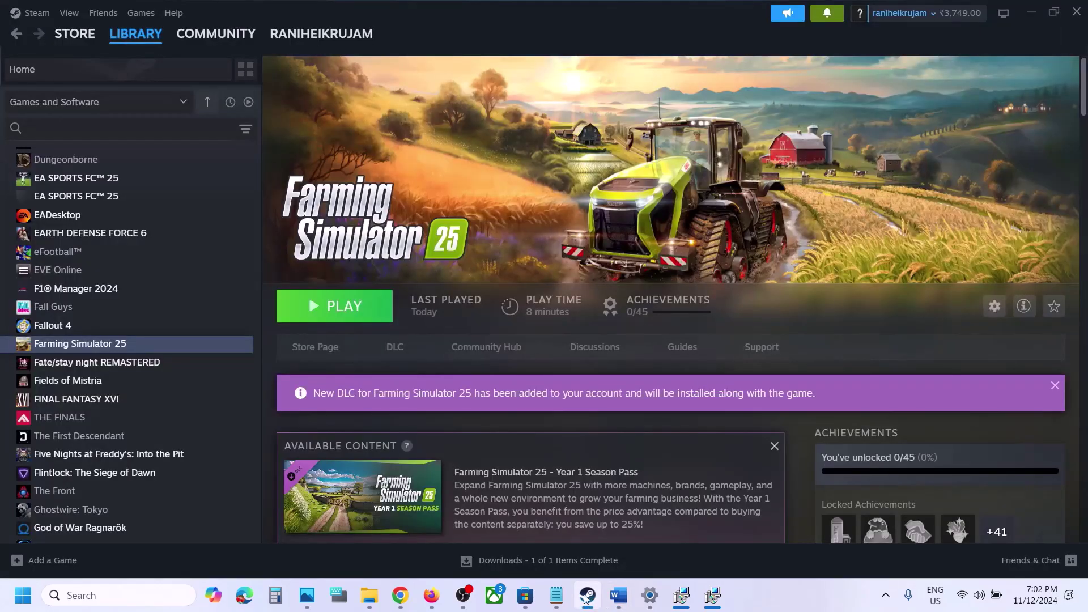
Press PLAY on the Farming Simulator 25 library page in Steam
{"action": "left_click", "coordinate": [587, 597]}
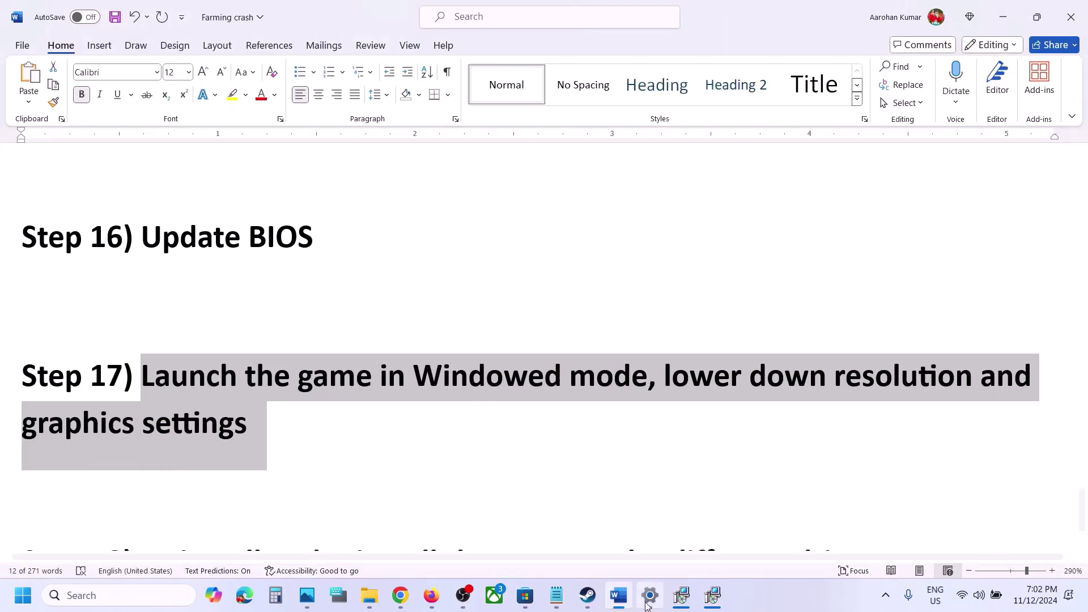
{"action": "left_click", "coordinate": [588, 596]}
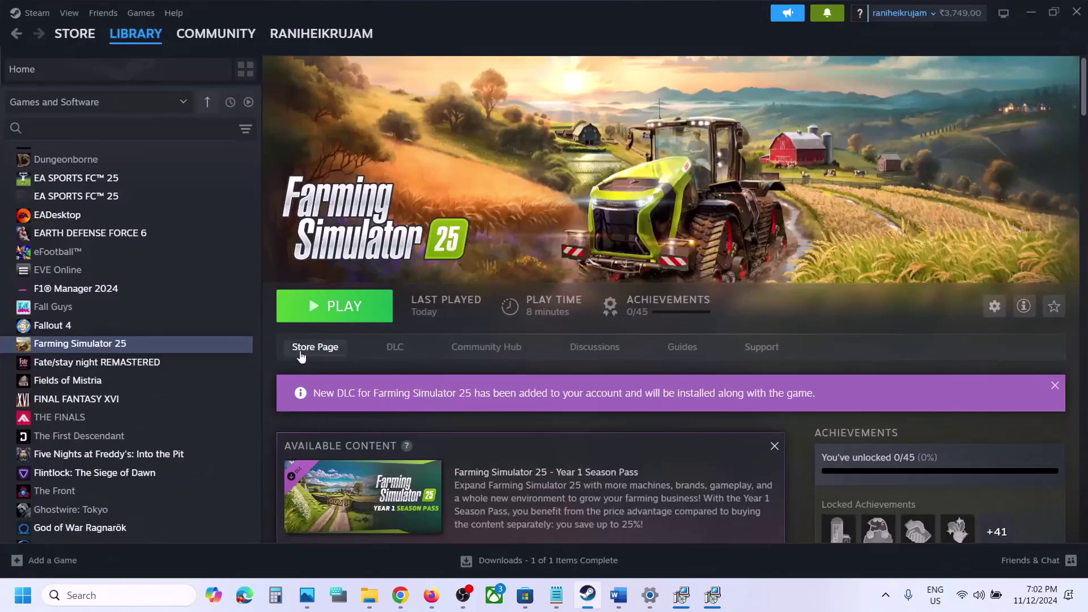
{"action": "left_click", "coordinate": [333, 308]}
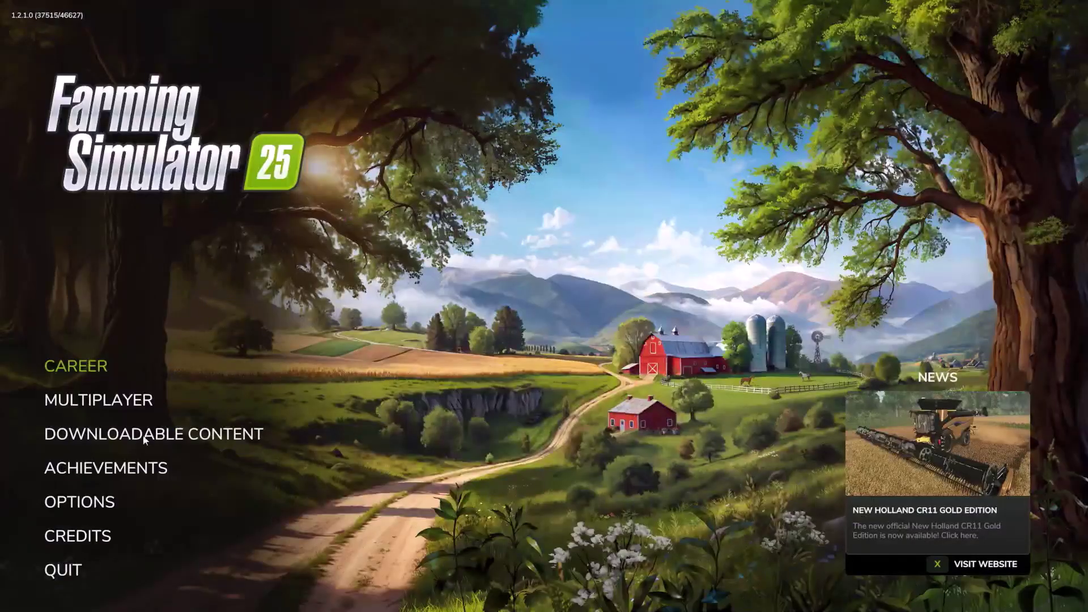
Open Options > Display Settings, leaving the resolution at 1920X1080
{"action": "left_click", "coordinate": [87, 502]}
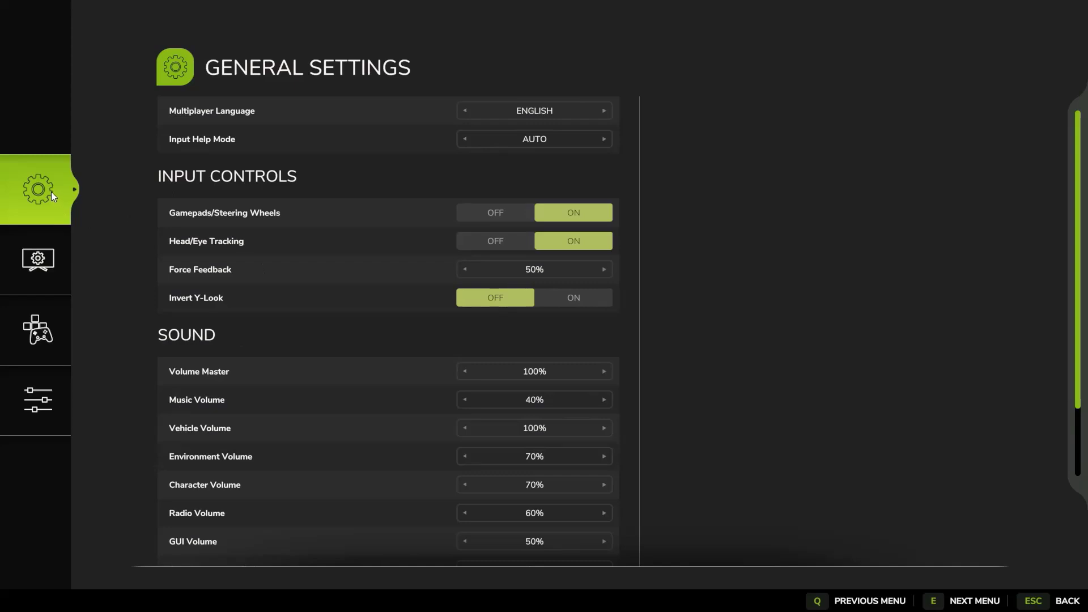
{"action": "left_click", "coordinate": [25, 277]}
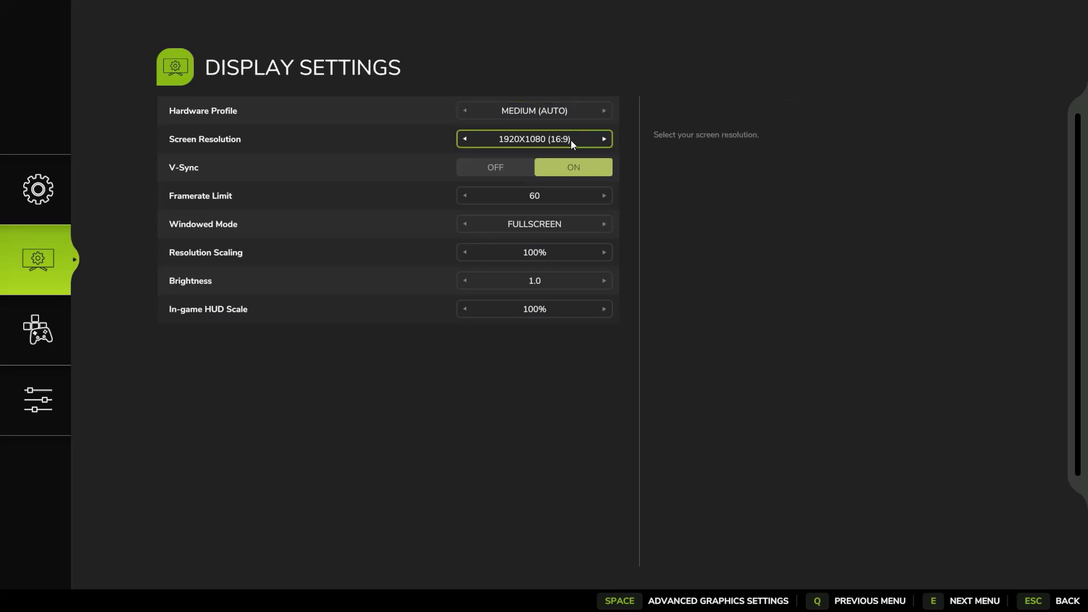
{"action": "left_click", "coordinate": [466, 139]}
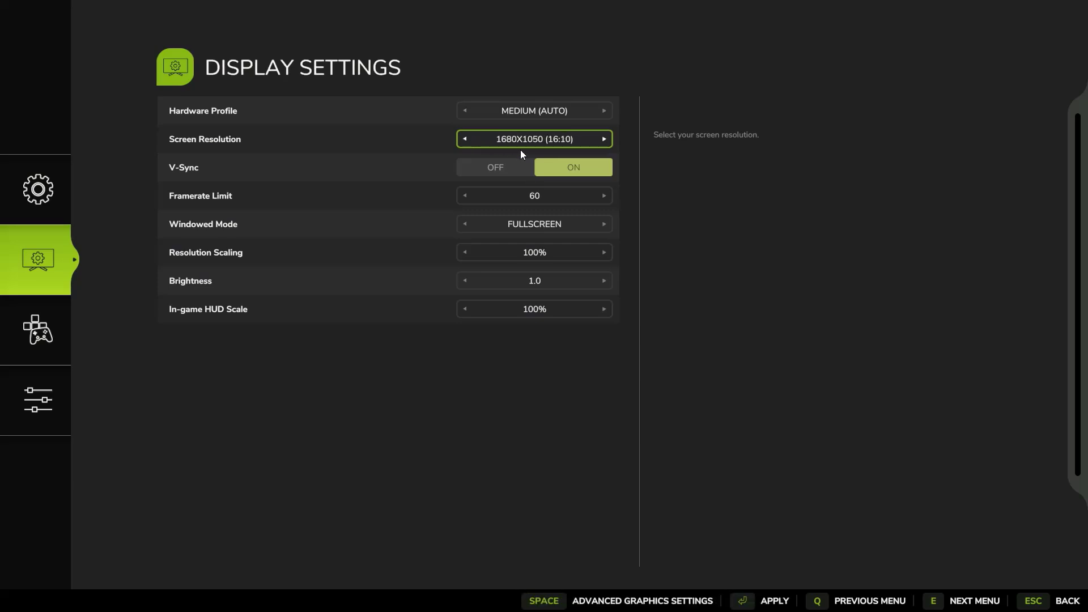
{"action": "left_click", "coordinate": [604, 140]}
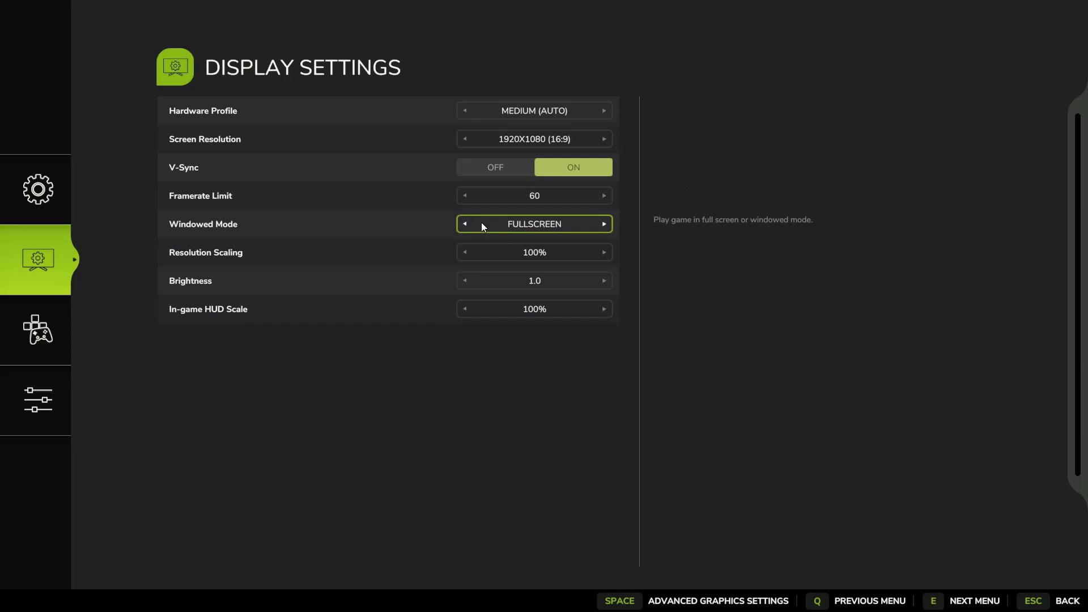
Switch Windowed Mode from FULLSCREEN to WINDOWED, apply and keep it, then return to General
{"action": "left_click", "coordinate": [604, 223]}
{"action": "left_click", "coordinate": [604, 223]}
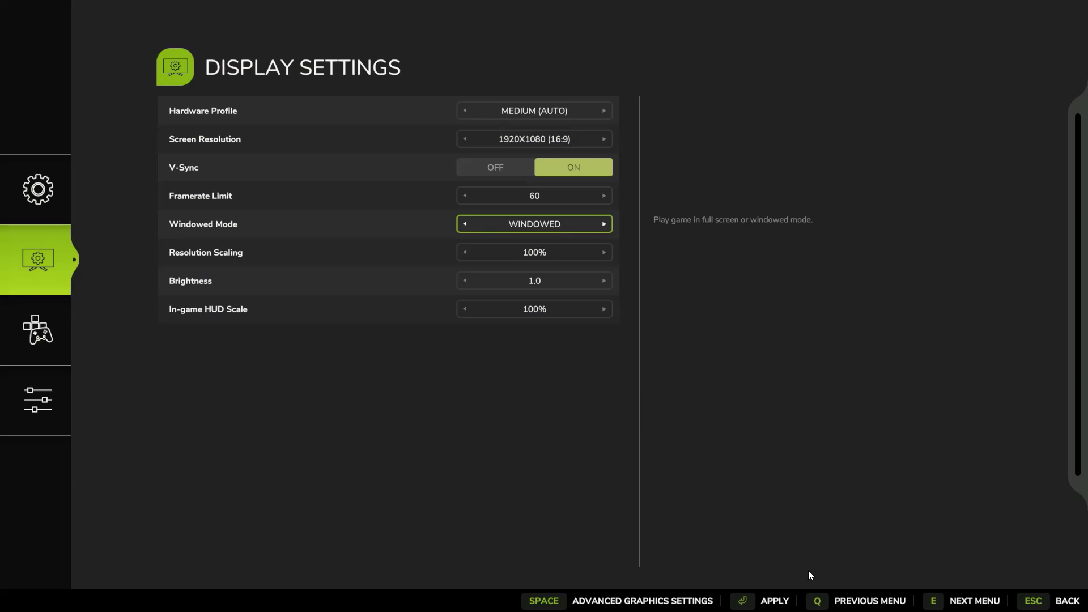
{"action": "left_click", "coordinate": [775, 601]}
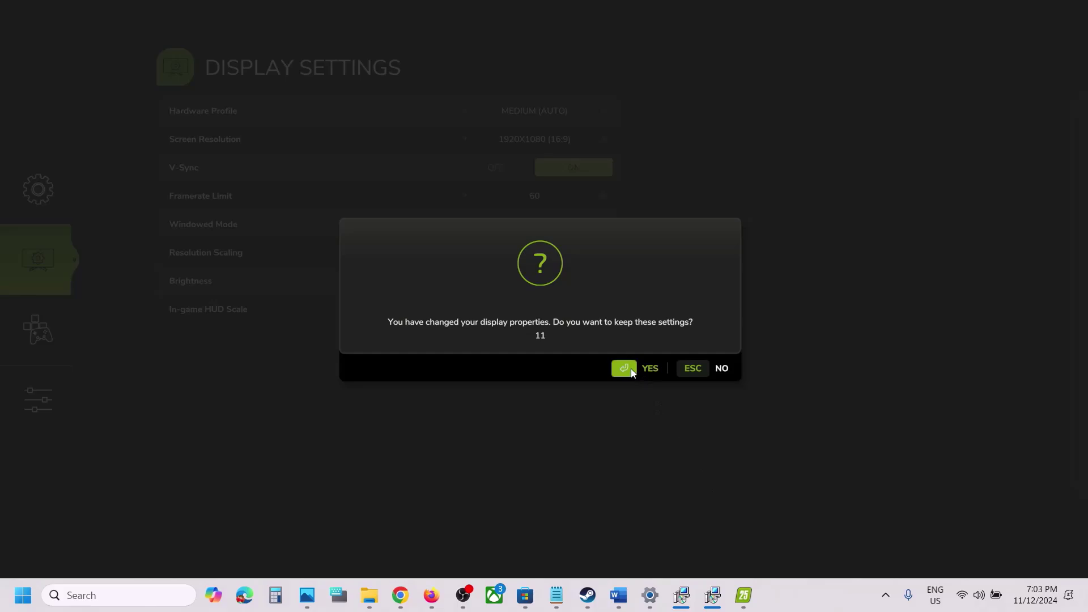
{"action": "left_click", "coordinate": [631, 368]}
{"action": "left_click", "coordinate": [19, 203]}
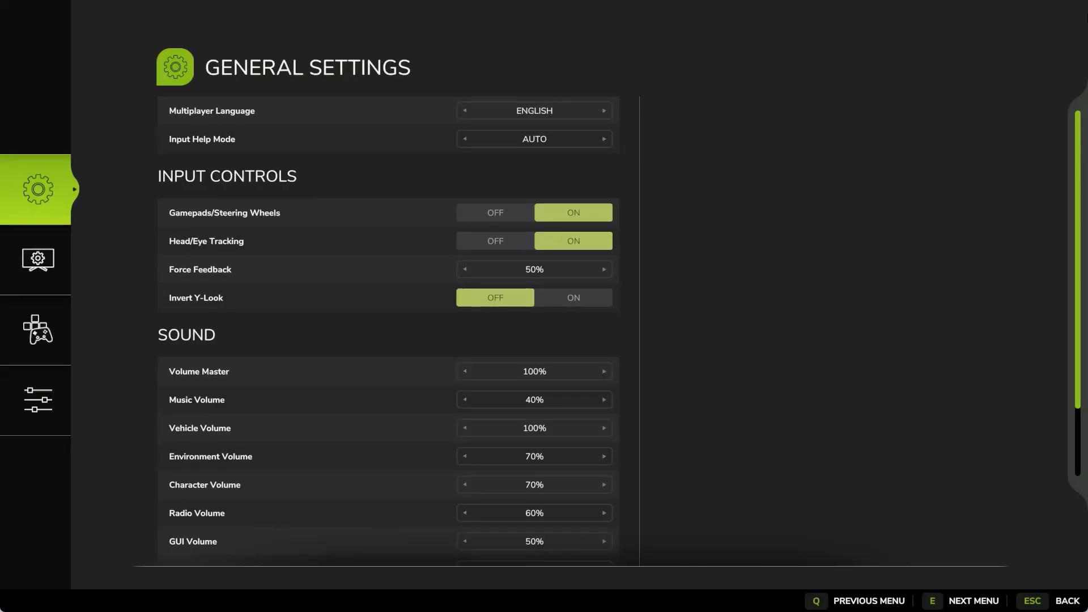
Review Step 18 in the Word notes on reinstalling the game to a different drive, then return to Steam
{"action": "key", "text": "alt+Tab"}
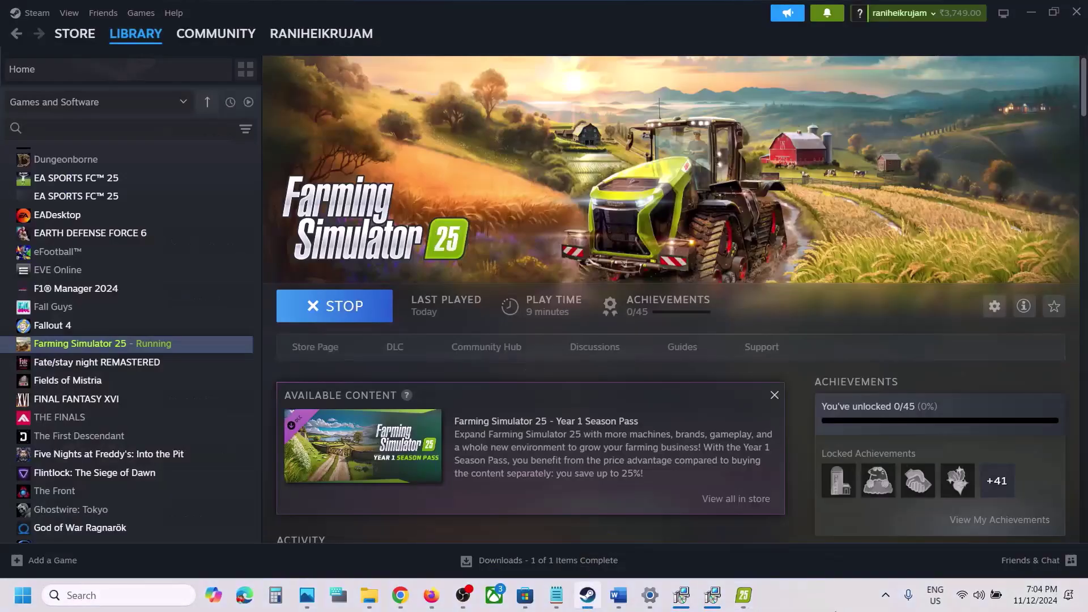
{"action": "left_click", "coordinate": [619, 595]}
{"action": "scroll", "coordinate": [469, 376], "scroll_direction": "down", "scroll_amount": 1}
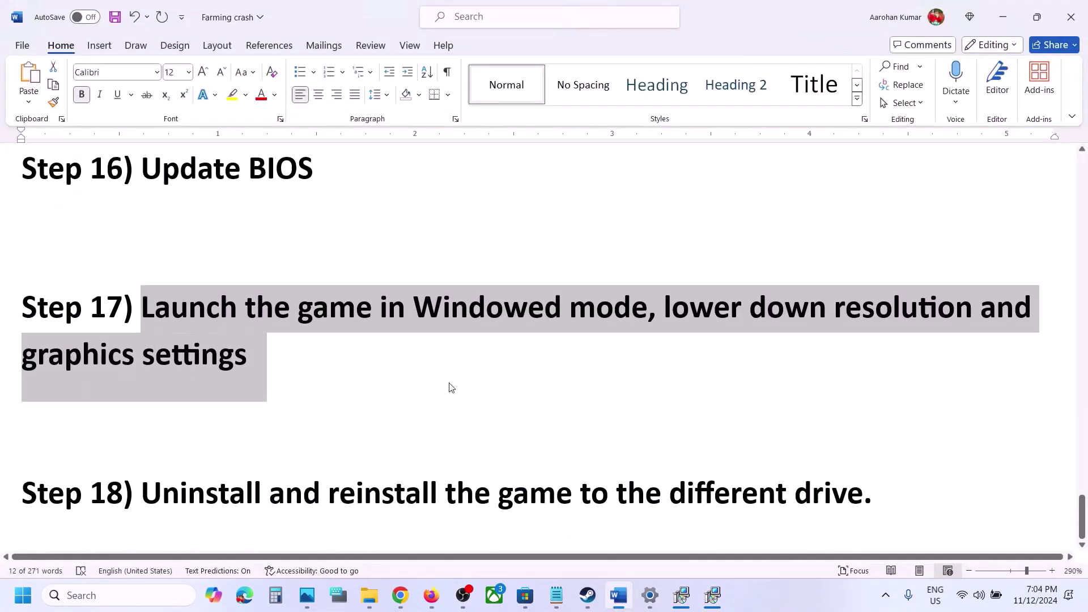
{"action": "left_click_drag", "start_coordinate": [163, 494], "coordinate": [901, 500]}
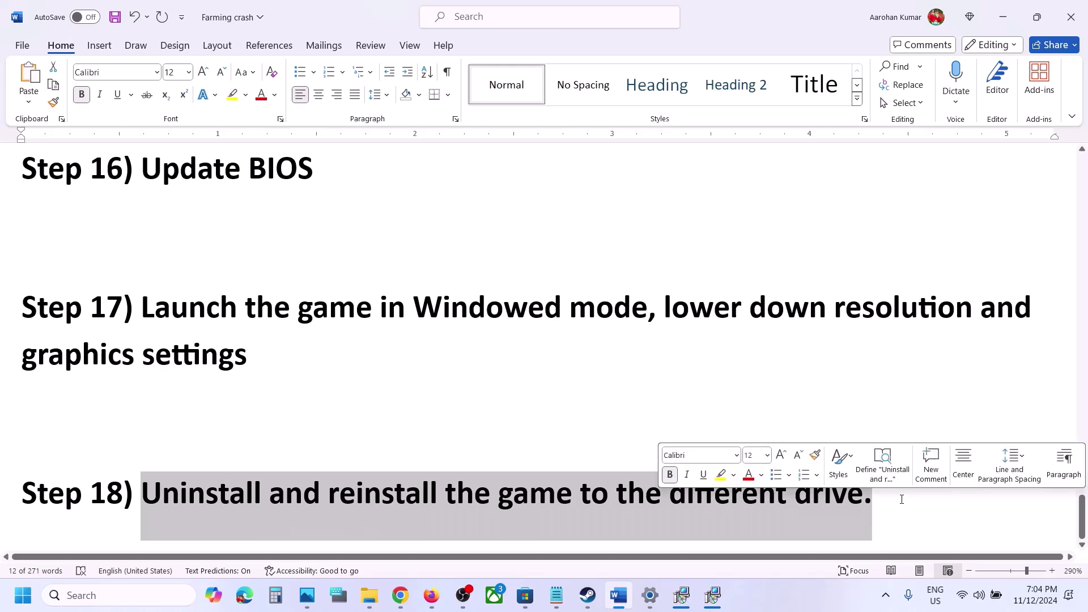
{"action": "left_click", "coordinate": [883, 500]}
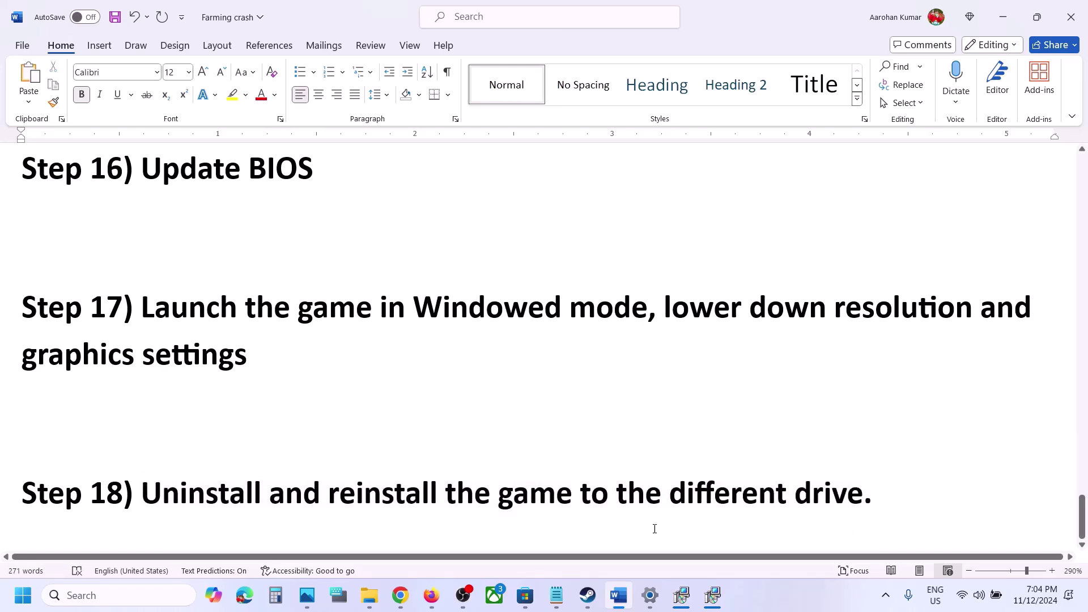
{"action": "left_click", "coordinate": [587, 595]}
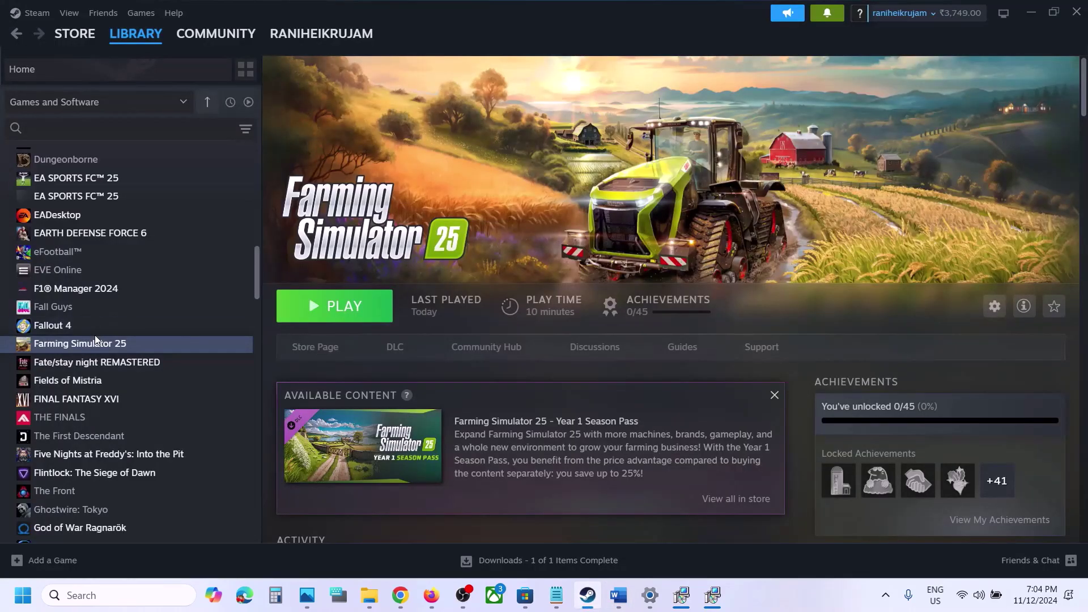
Reveal Manage > Uninstall for Farming Simulator 25 in the Steam library without using it, then return to Word
{"action": "right_click", "coordinate": [121, 345]}
{"action": "mouse_move", "coordinate": [175, 426]}
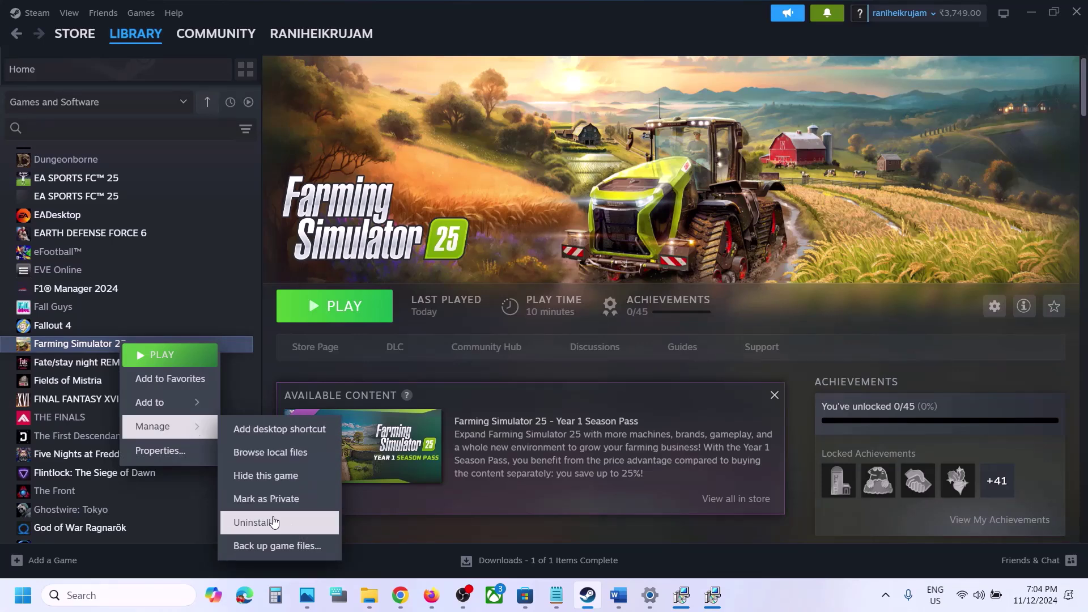
{"action": "mouse_move", "coordinate": [619, 595]}
{"action": "left_click", "coordinate": [651, 534]}
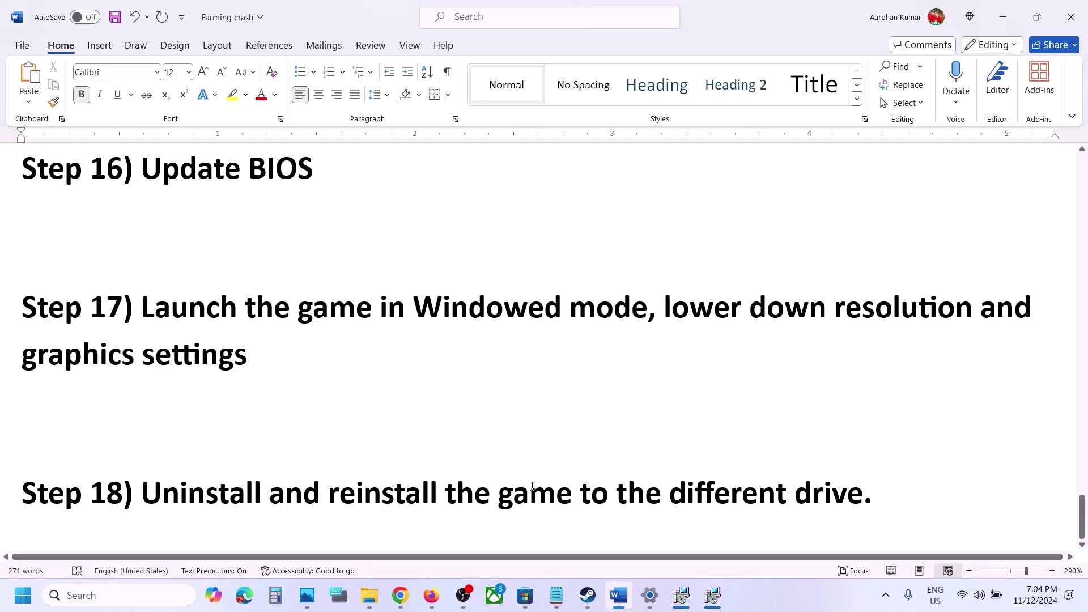
Append 'C drive, SSD' to the Step 18 reinstall note, then go back to the Steam library
{"action": "left_click_drag", "start_coordinate": [667, 492], "coordinate": [842, 504]}
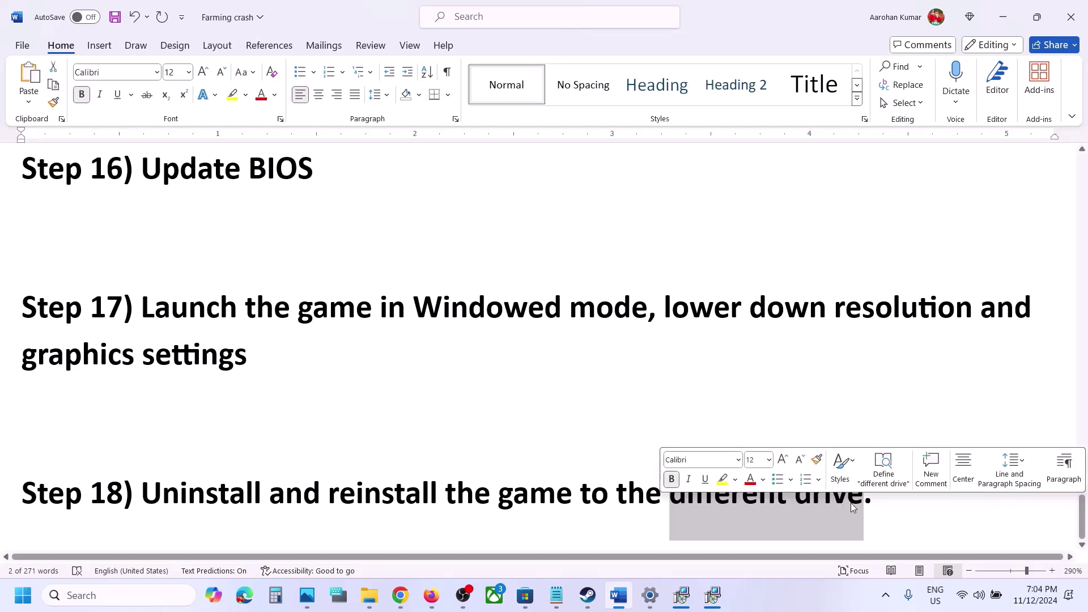
{"action": "left_click", "coordinate": [878, 499]}
{"action": "type", "text": "C drive"}
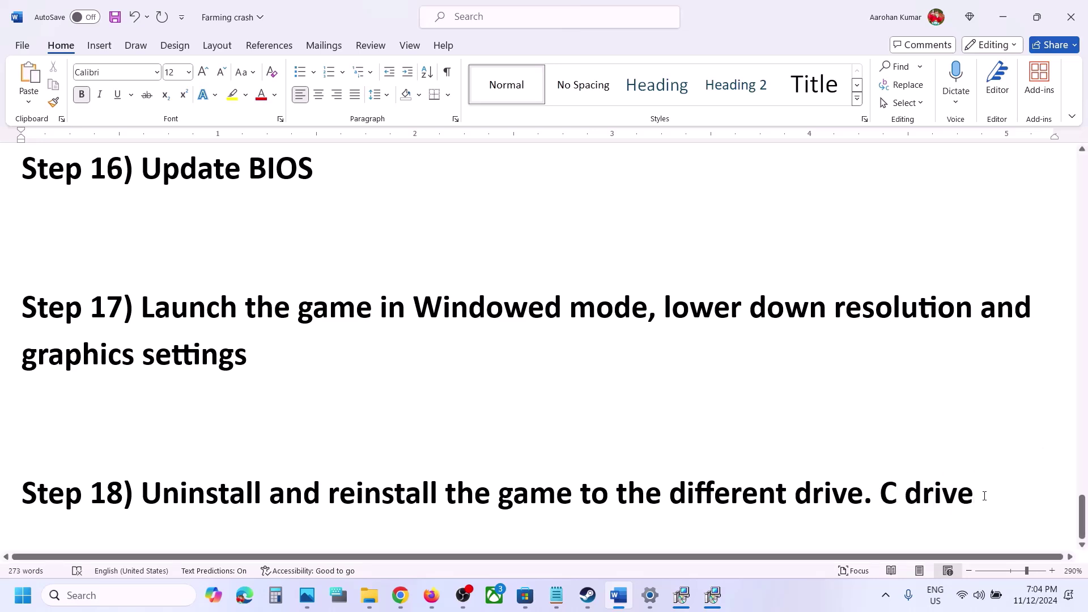
{"action": "type", "text": ", SSD"}
{"action": "left_click", "coordinate": [591, 606]}
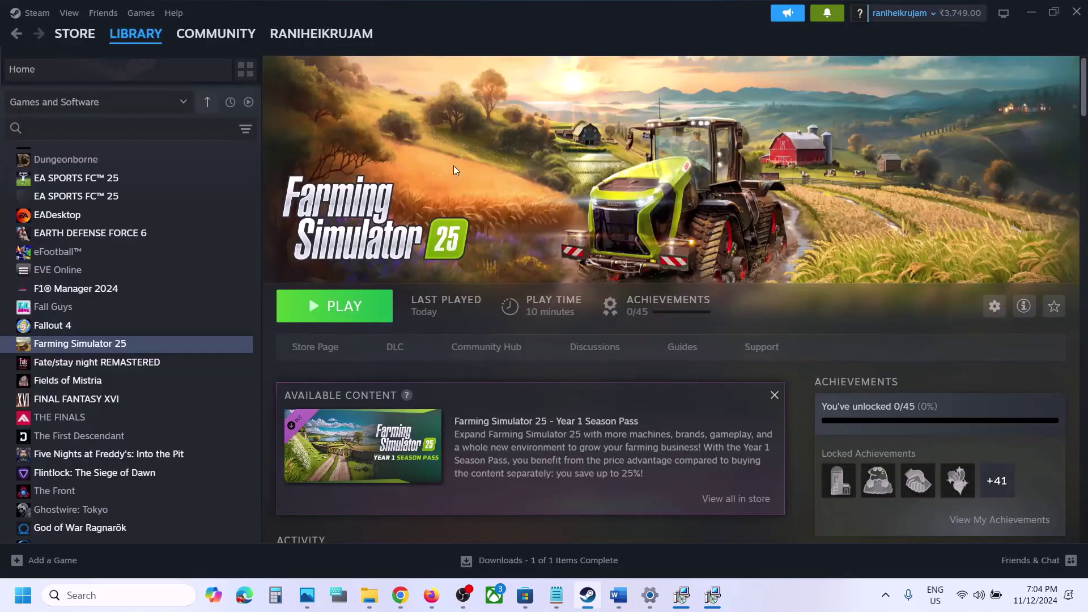